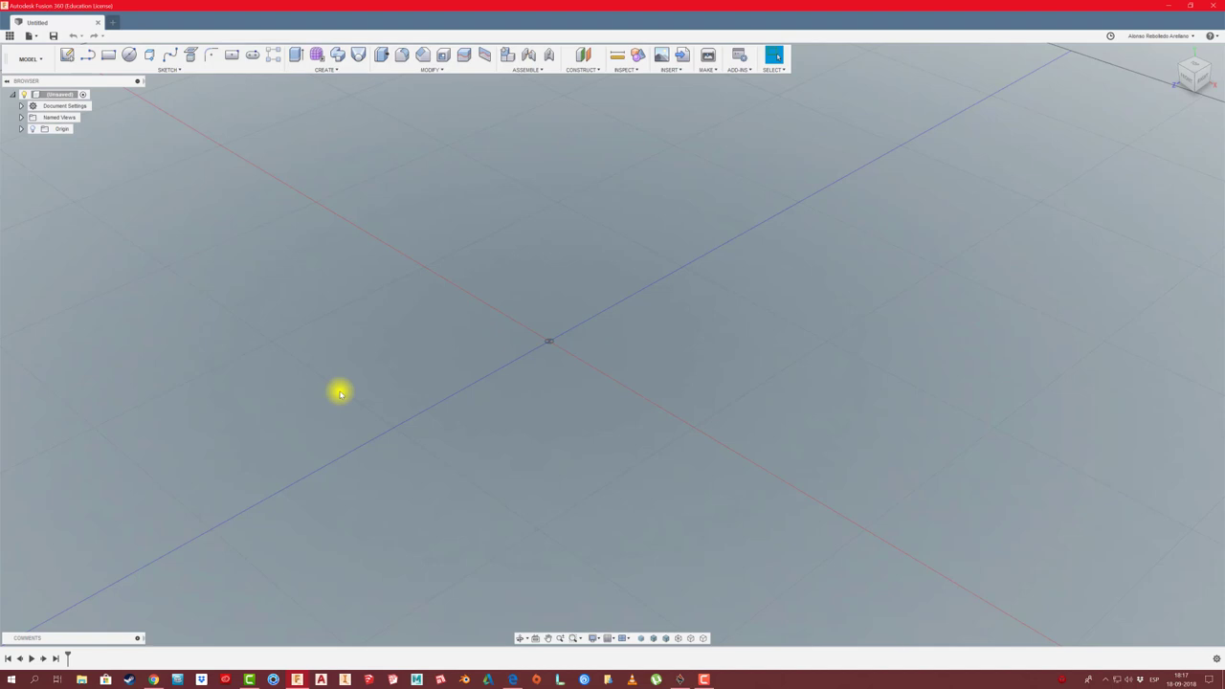
- Switch from Fusion 360 to the browser article on assembling furniture with wood joints
click(153, 680)
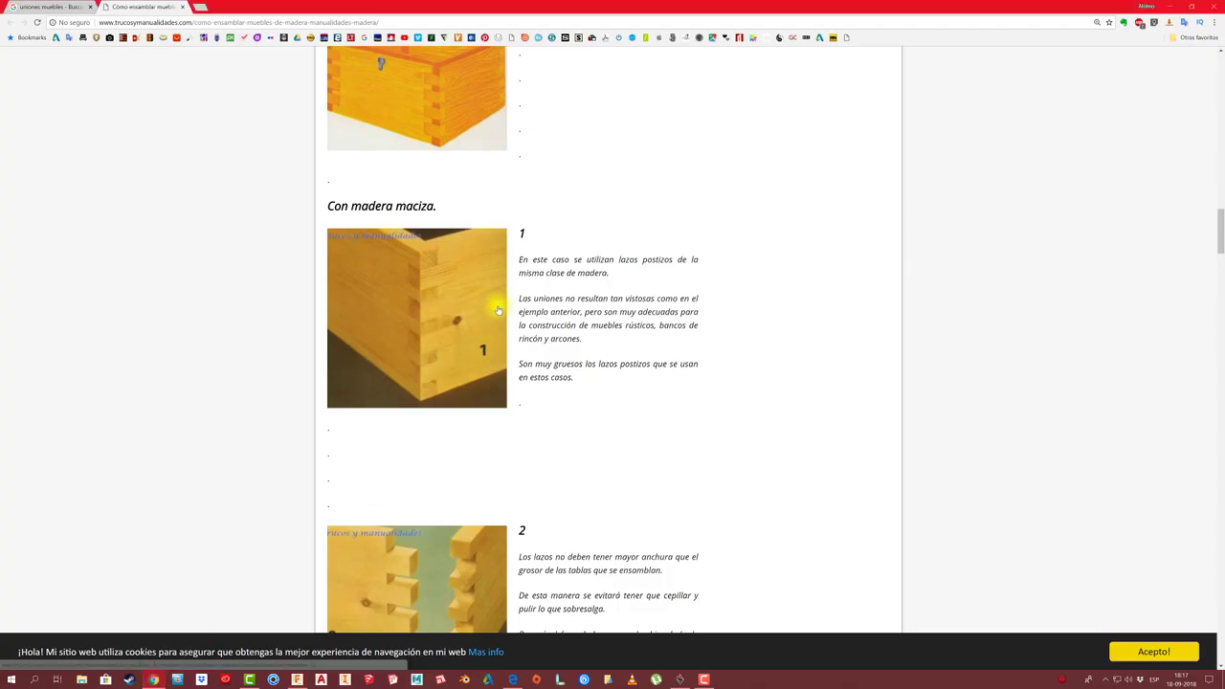
- Scroll through the furniture-joints article to study its finger-joint pictures
scroll(488, 328, down, 2)
scroll(488, 328, down, 2)
scroll(489, 330, down, 2)
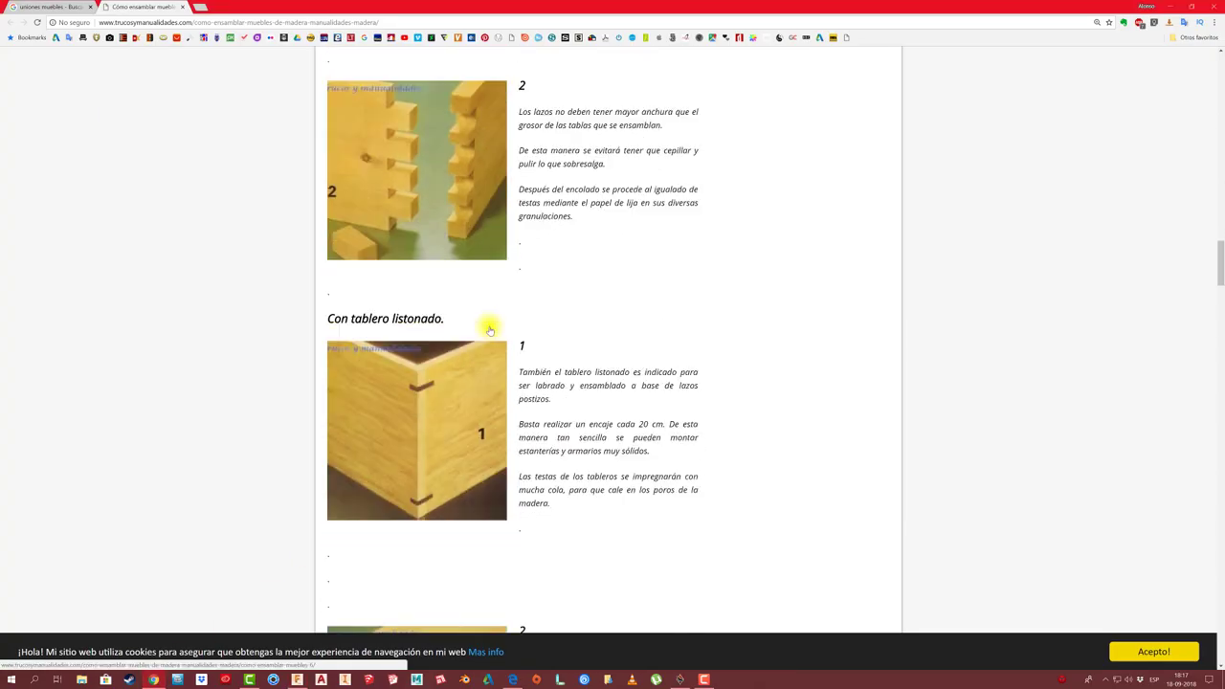
scroll(489, 330, down, 1)
scroll(488, 326, down, 1)
scroll(488, 326, up, 2)
scroll(489, 330, up, 2)
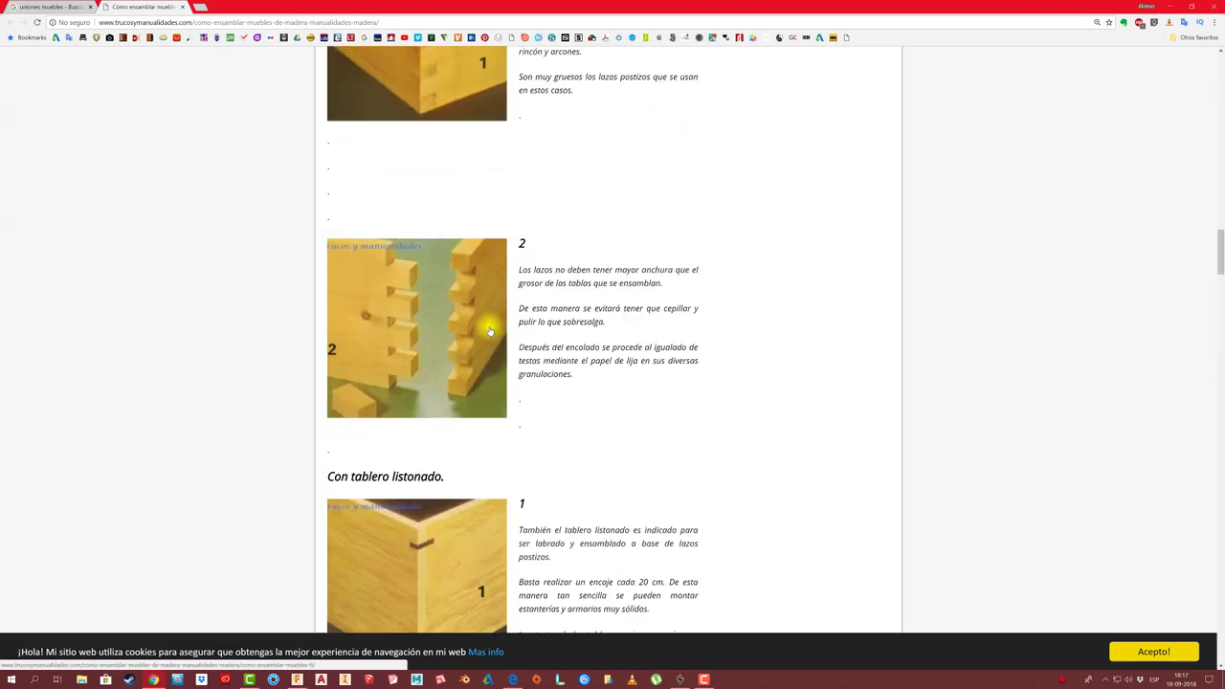
scroll(489, 330, up, 2)
scroll(489, 330, up, 2)
scroll(489, 332, up, 2)
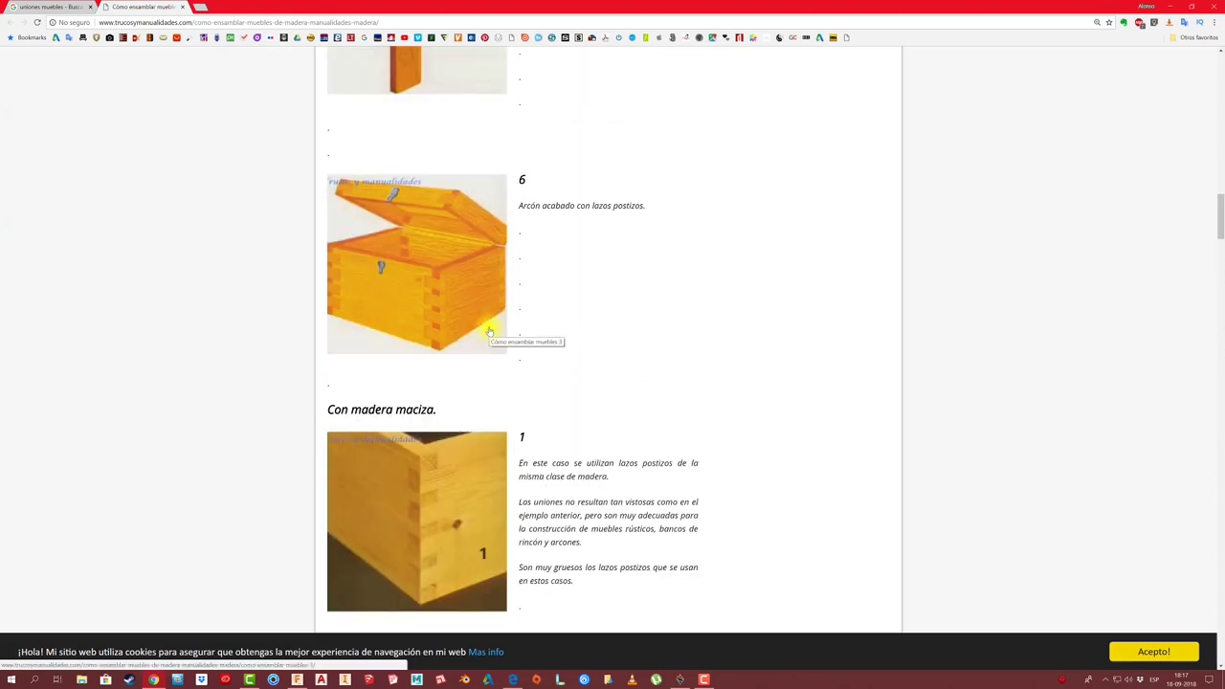
scroll(489, 332, up, 1)
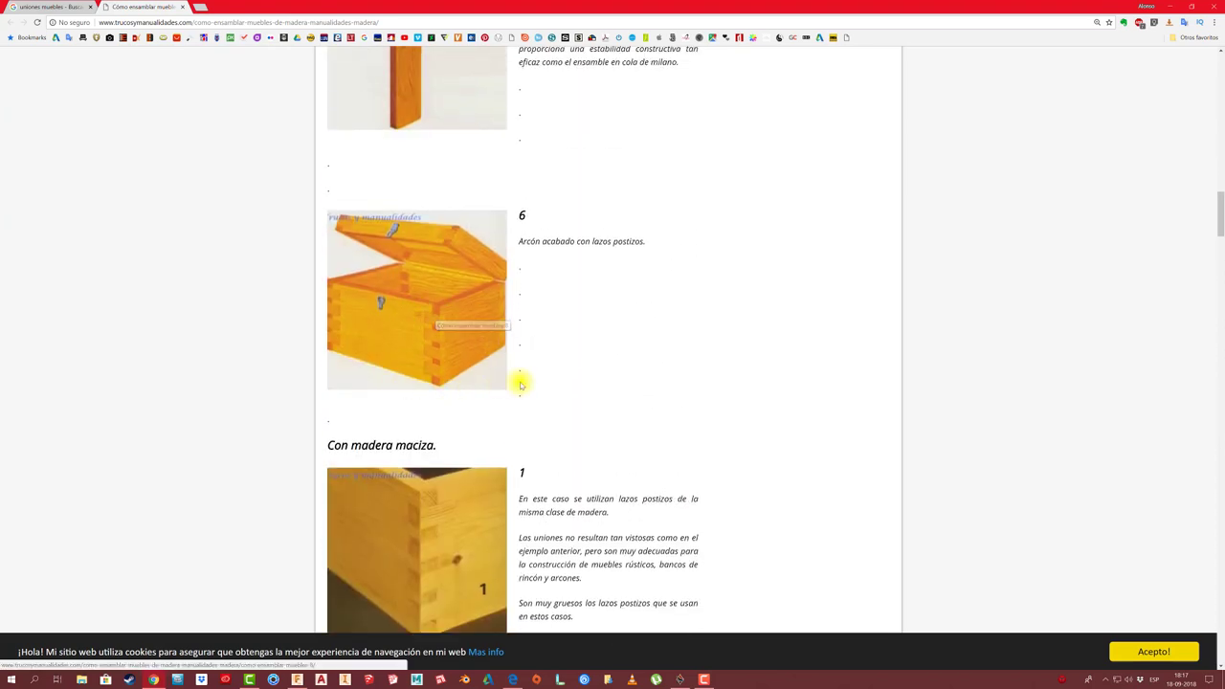
scroll(521, 385, down, 2)
scroll(479, 335, down, 2)
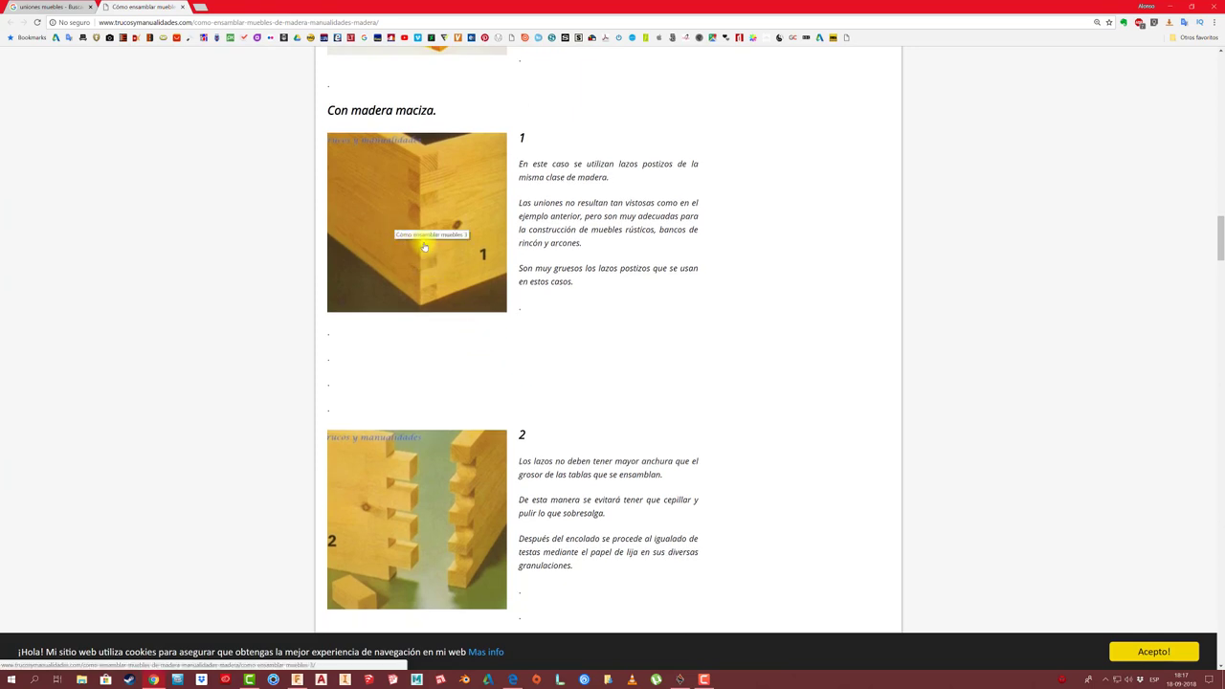
scroll(503, 323, down, 2)
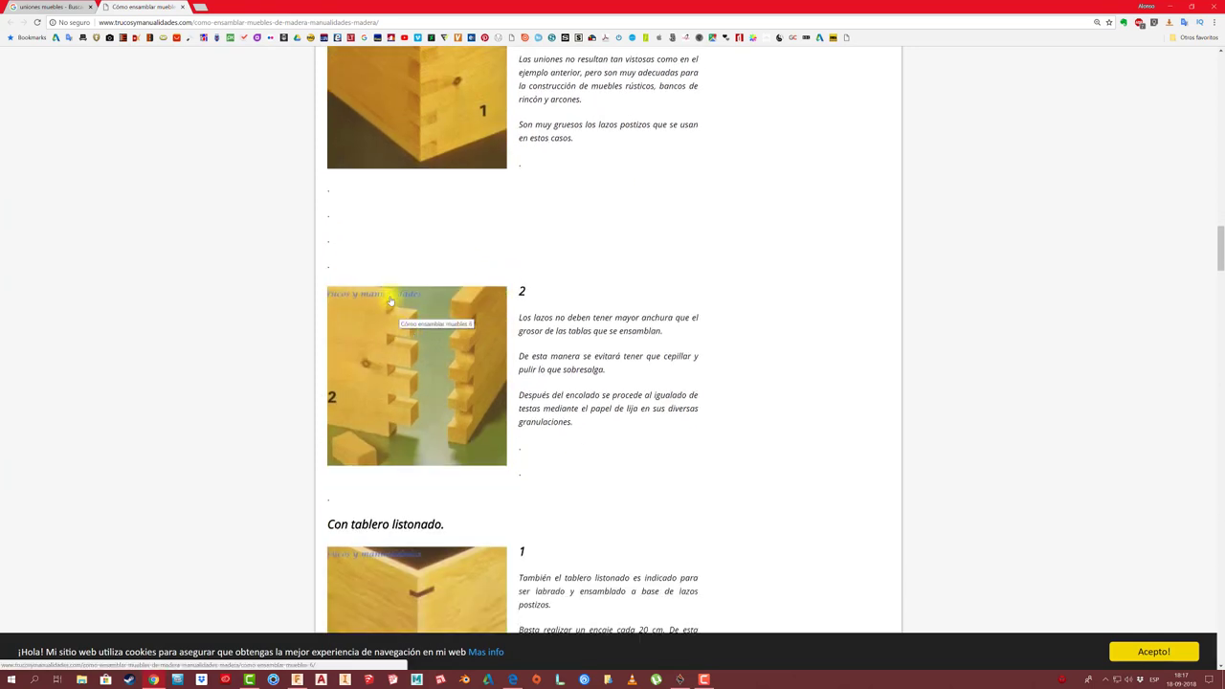
scroll(453, 330, down, 2)
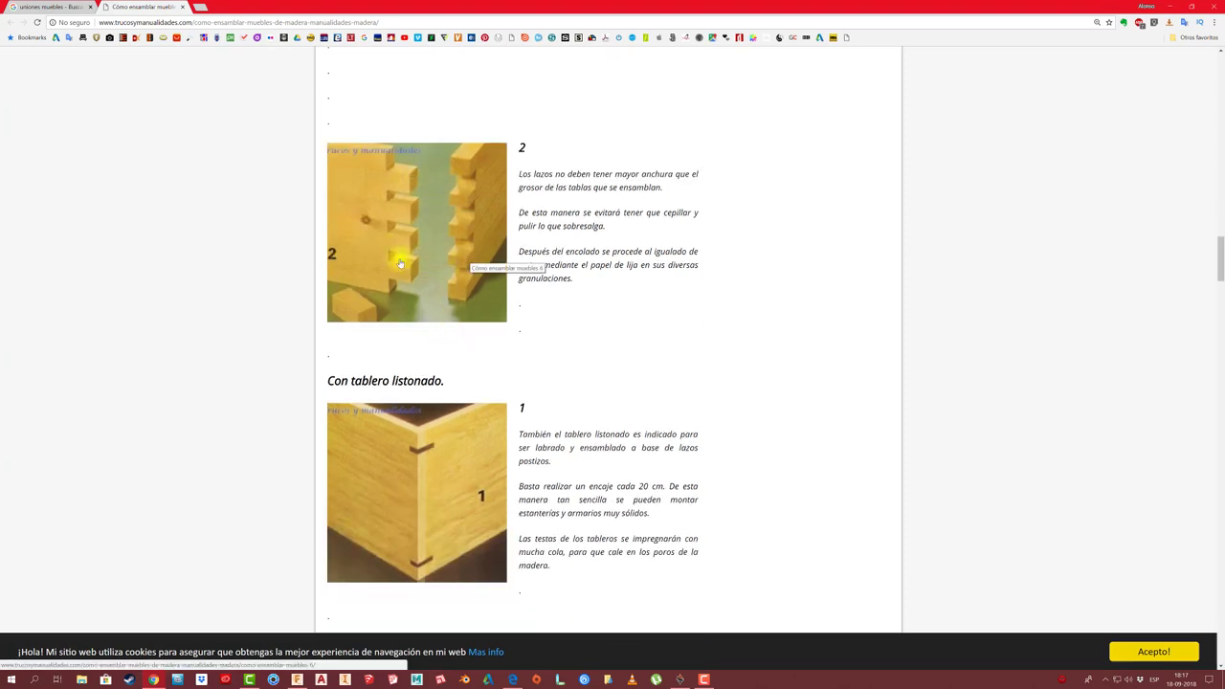
scroll(423, 358, up, 2)
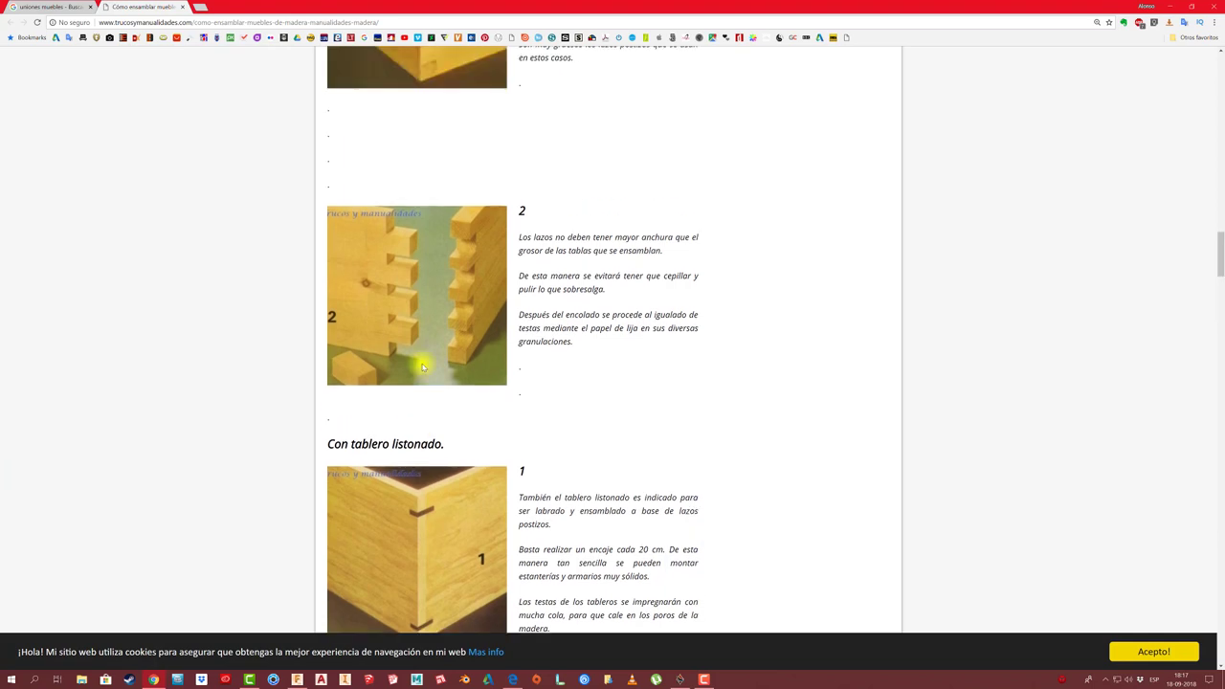
scroll(424, 355, up, 2)
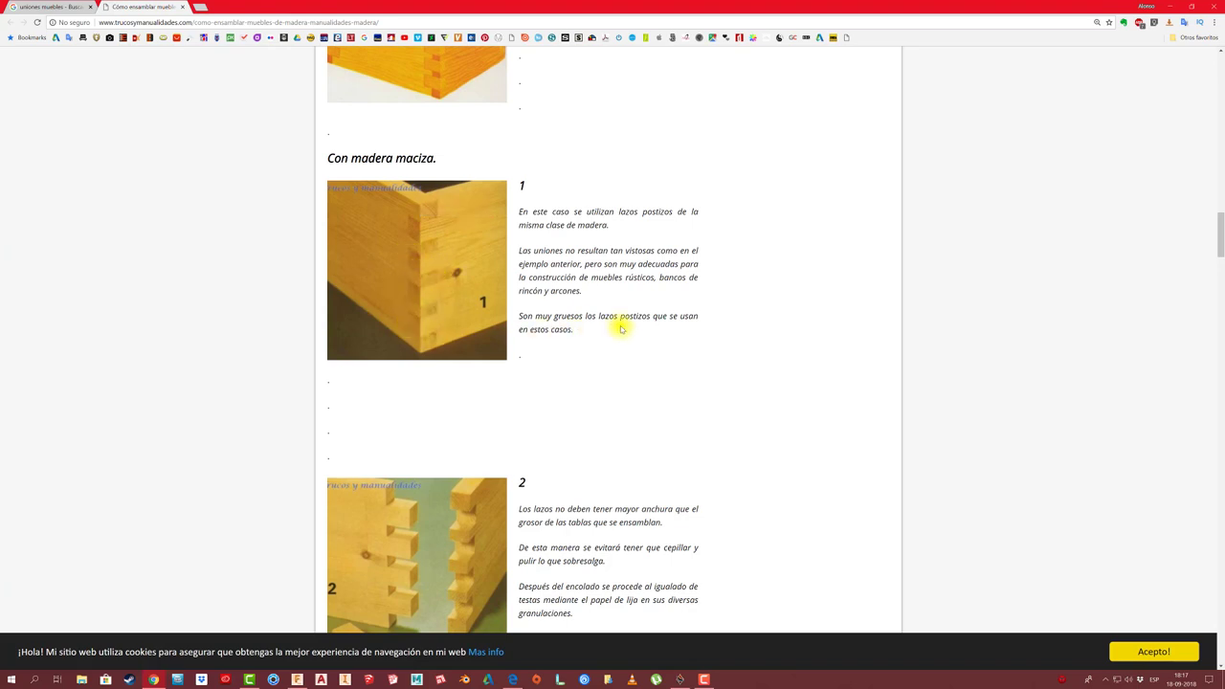
scroll(620, 329, down, 2)
scroll(620, 329, down, 1)
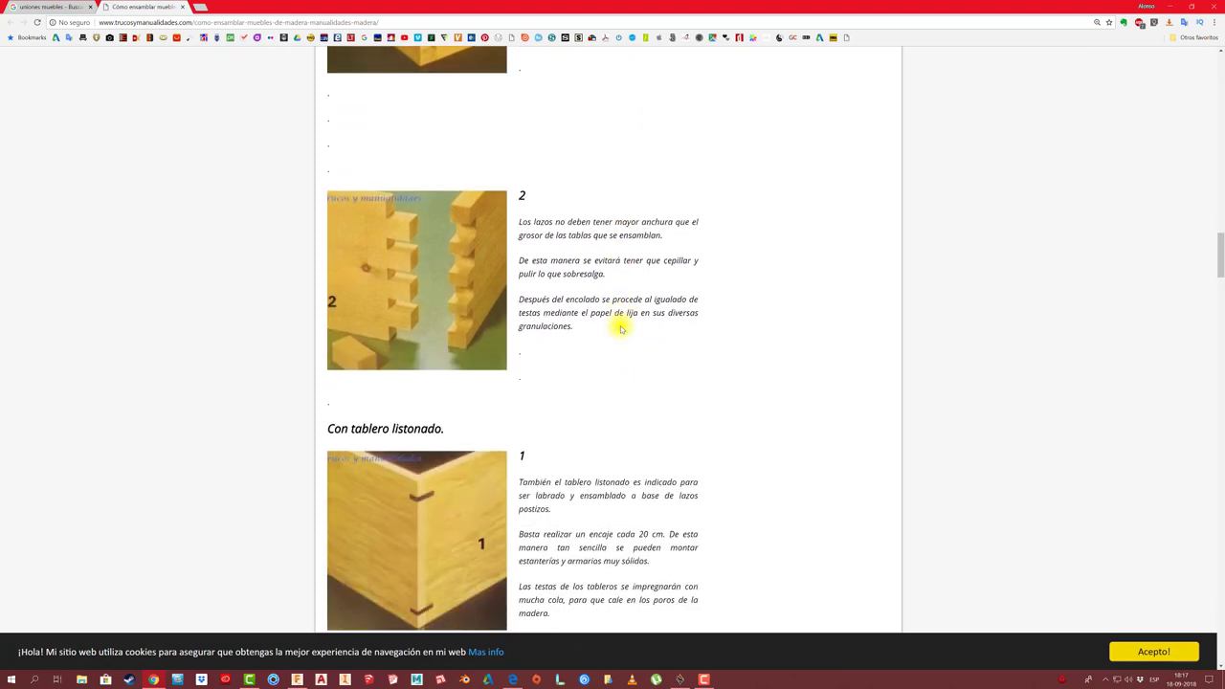
scroll(618, 323, down, 2)
scroll(555, 287, up, 2)
scroll(482, 240, up, 1)
scroll(482, 237, up, 1)
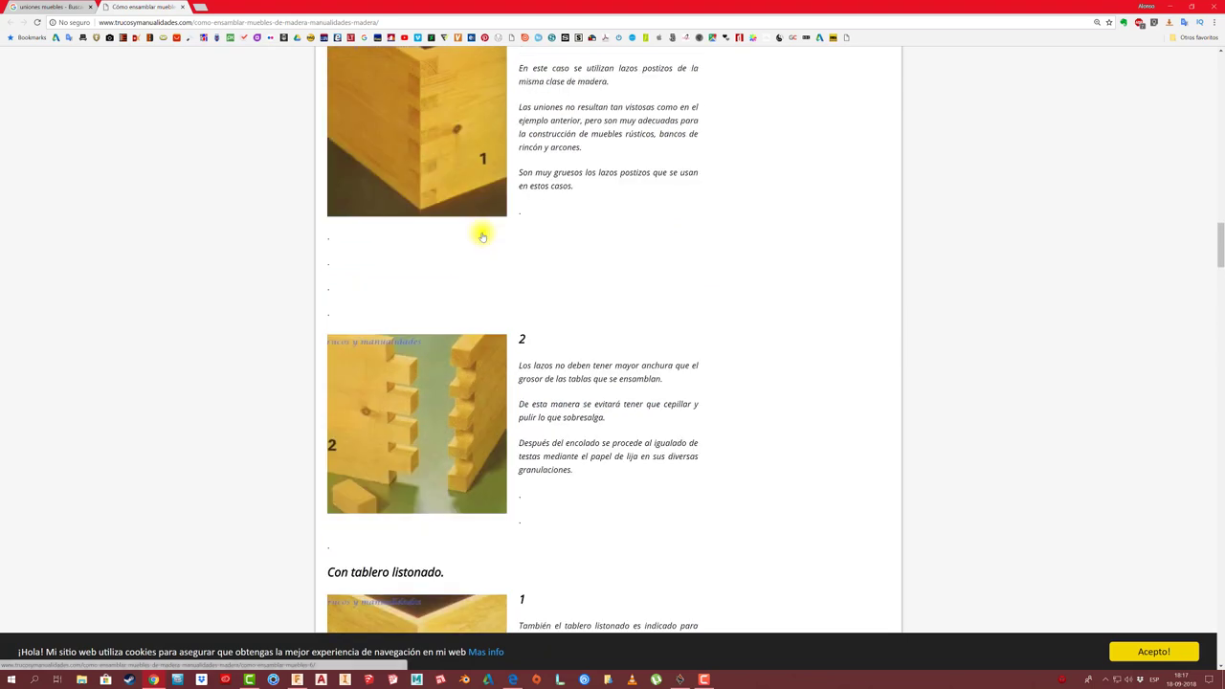
scroll(481, 234, up, 2)
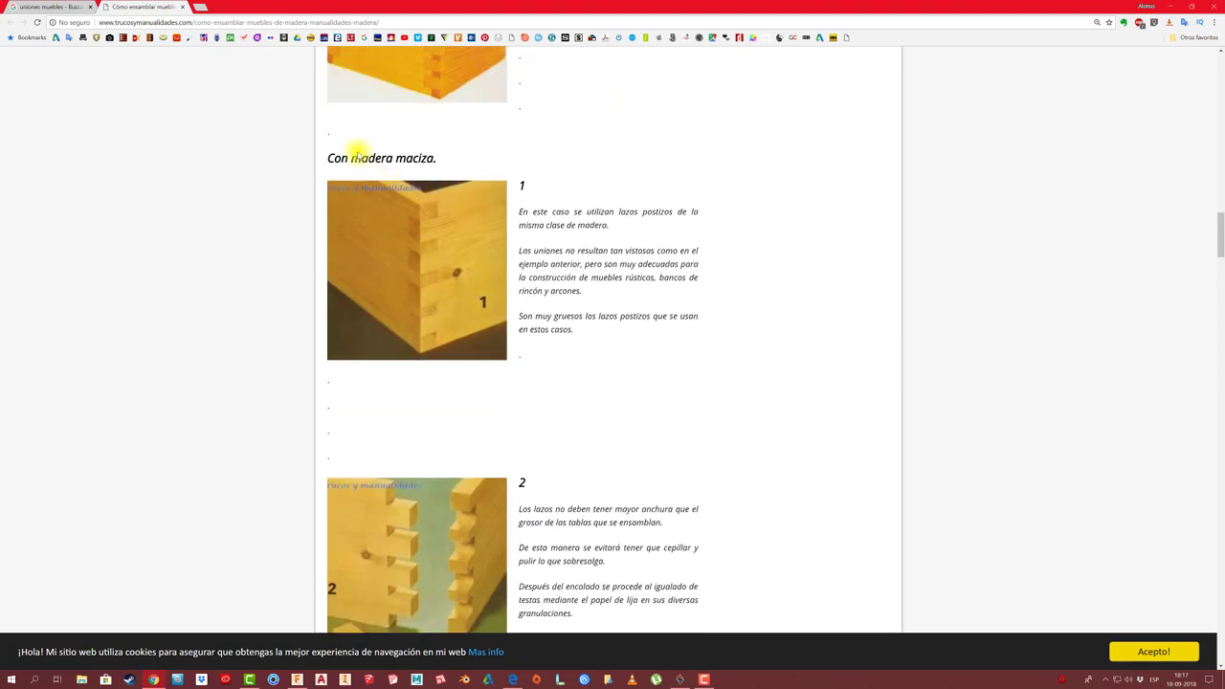
- View the 'uniones muebles' image results for dovetail joints, then return to the Cómo ensamblar muebles article
click(79, 11)
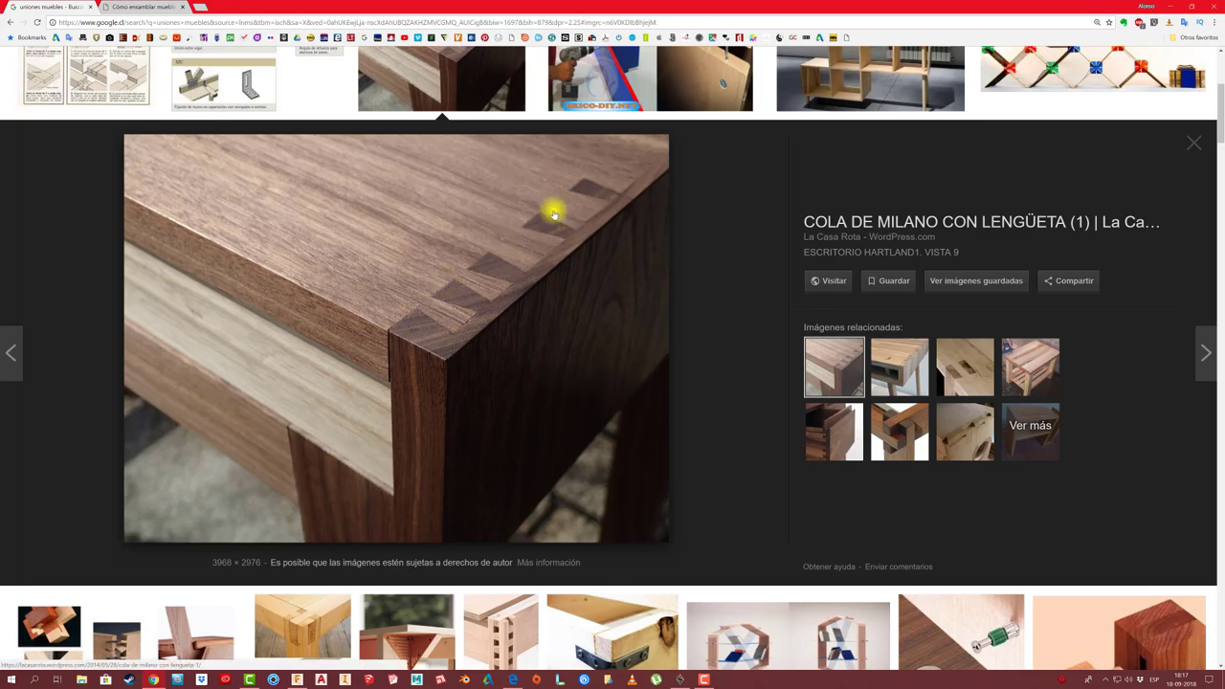
scroll(386, 330, down, 1)
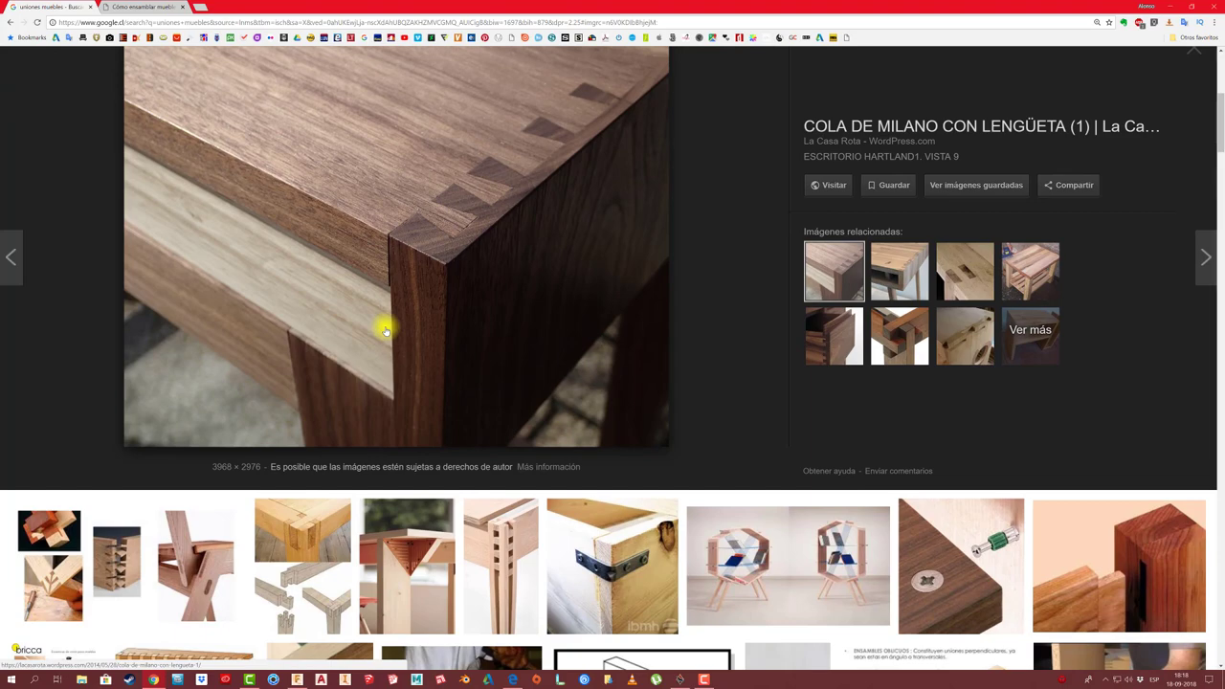
click(155, 9)
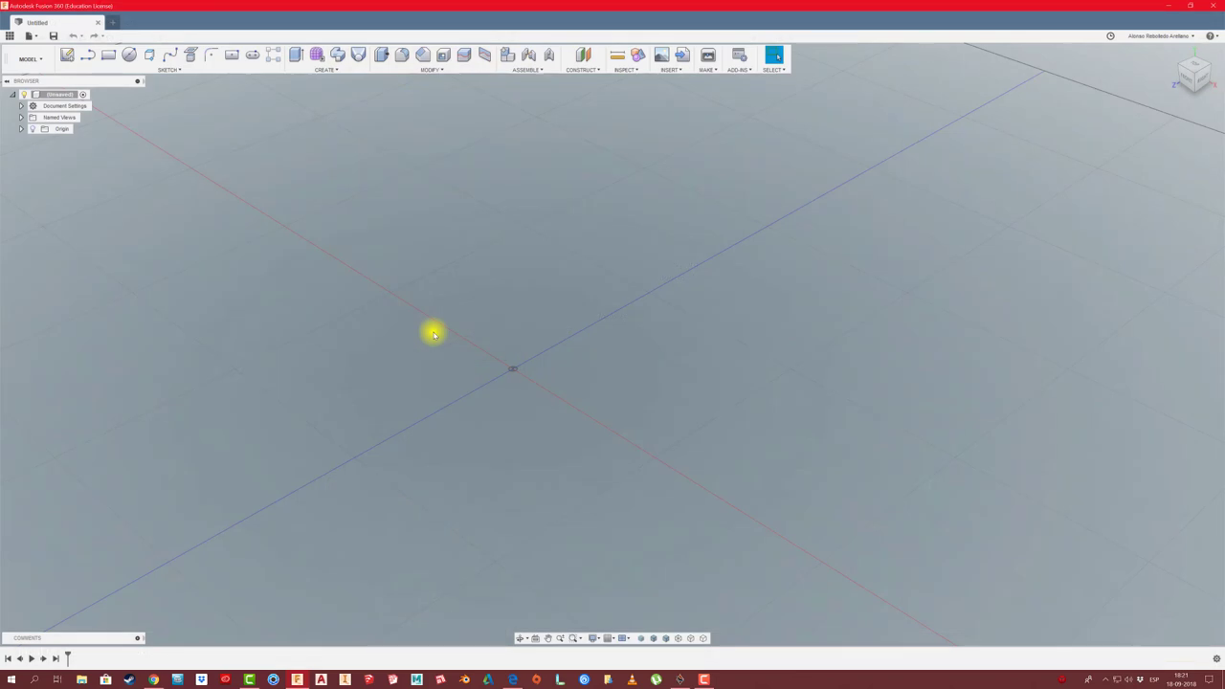
- Start a sketch on the side origin plane and draw a rectangle from the origin
click(68, 55)
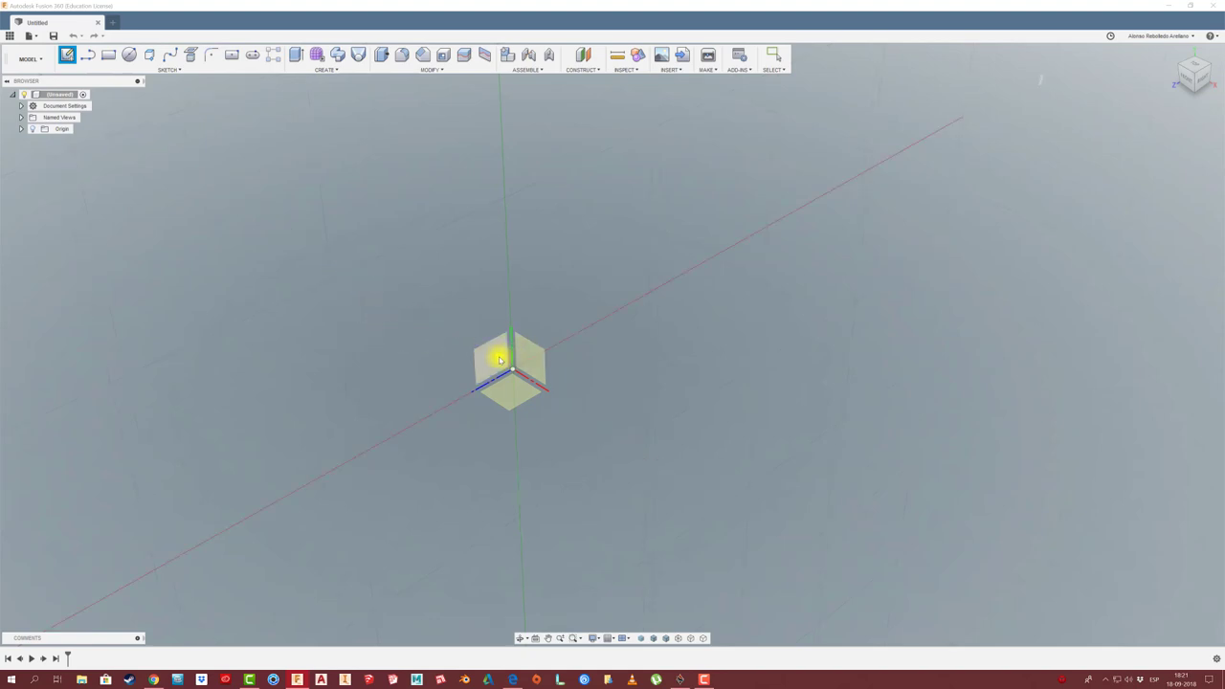
shift+middle_drag(494, 359, 965, 140)
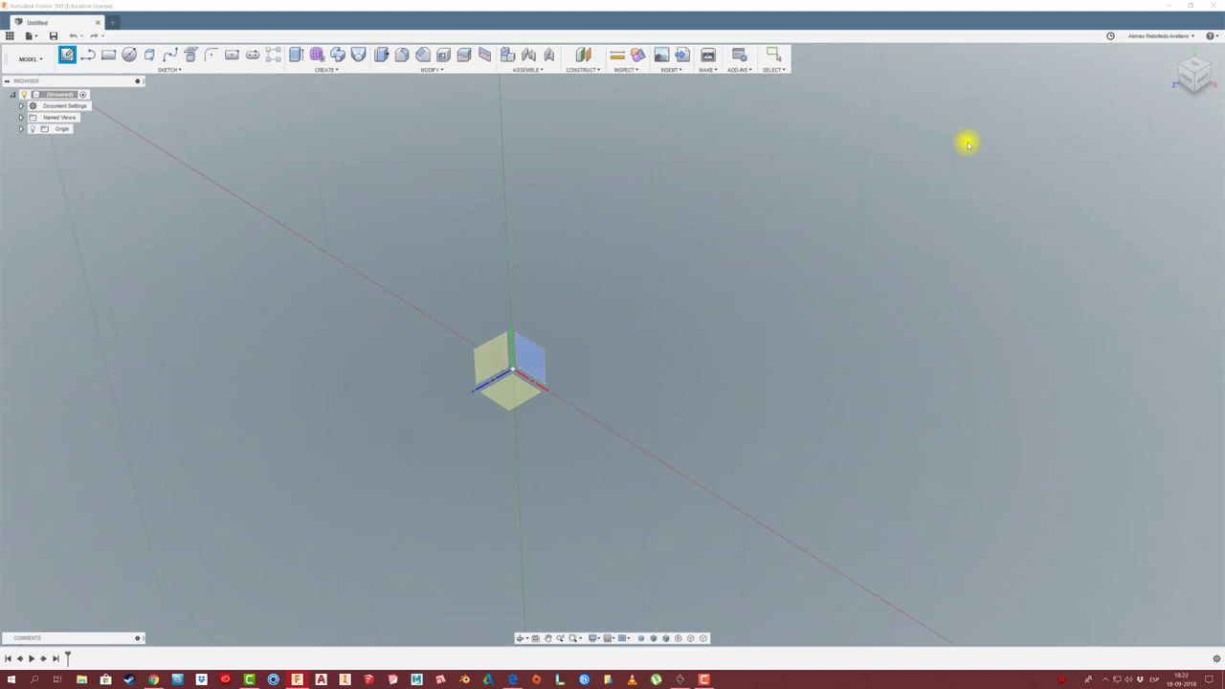
right_click(1114, 111)
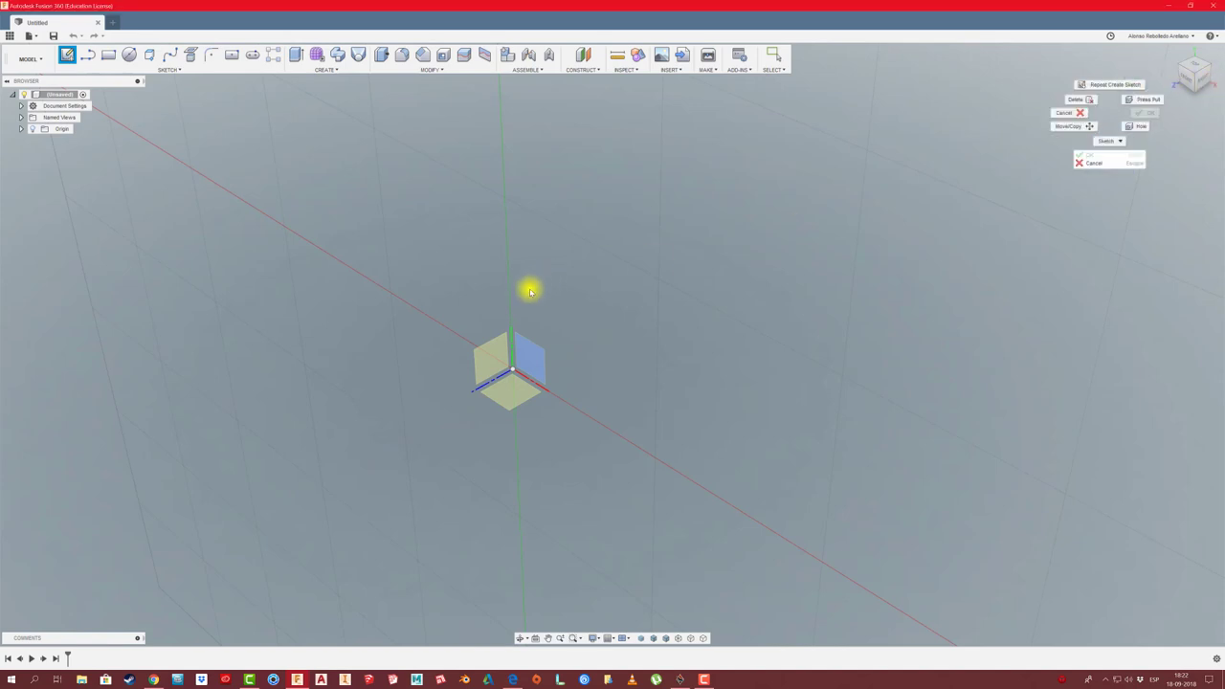
click(493, 360)
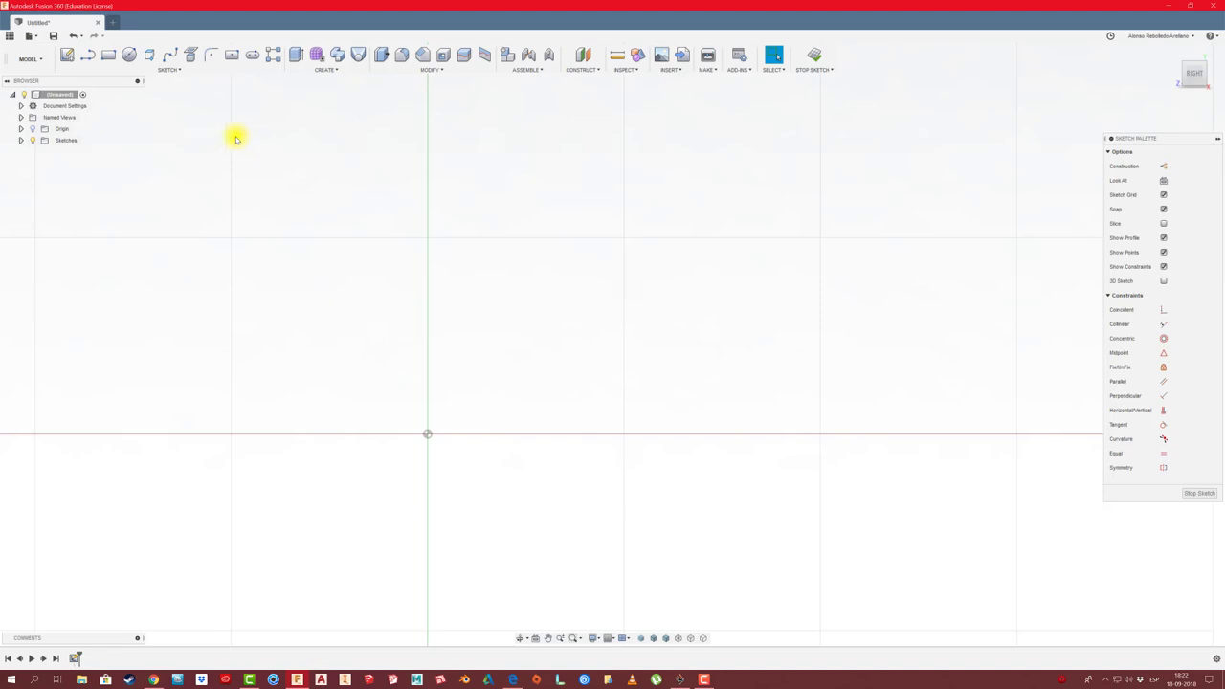
click(108, 54)
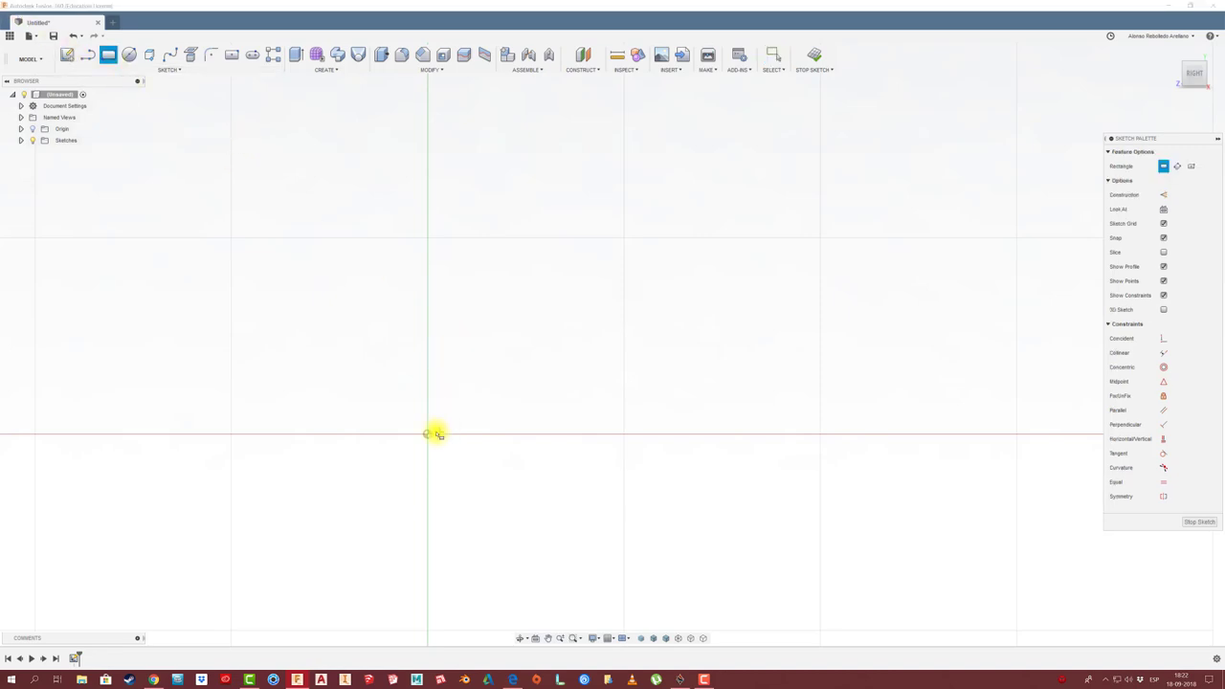
click(429, 436)
click(556, 196)
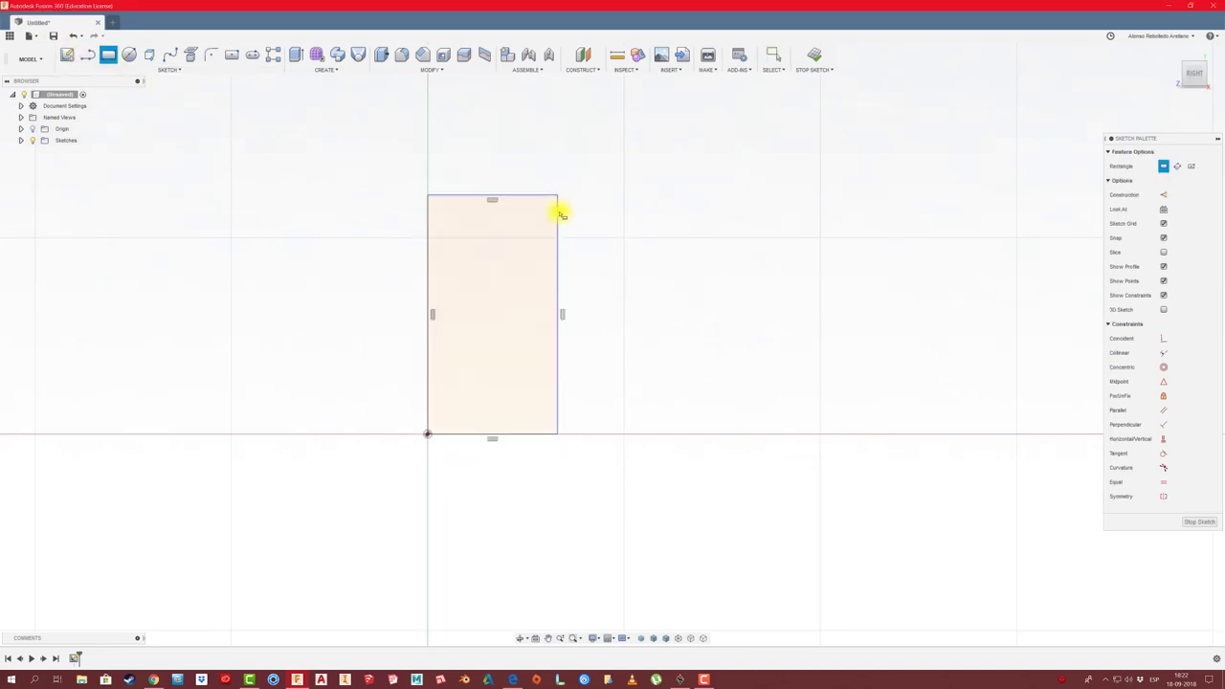
- Dimension the rectangle 60 tall and 20 wide
key(d)
click(556, 300)
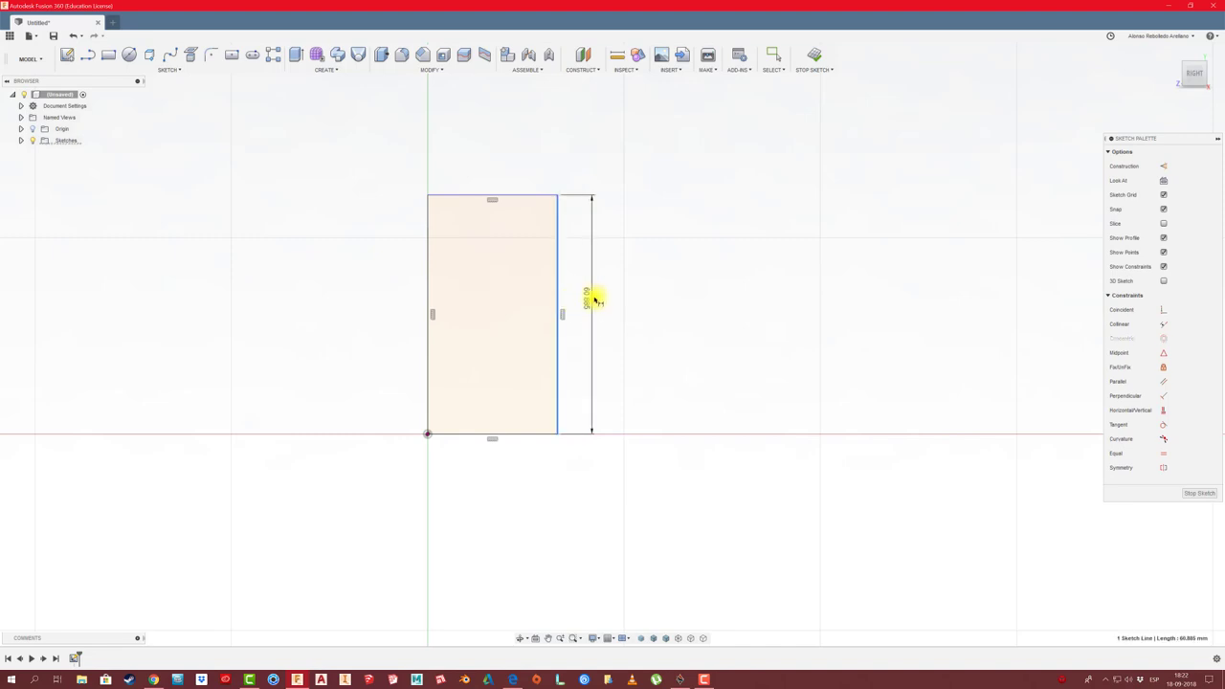
click(593, 299)
text(60)
key(Return)
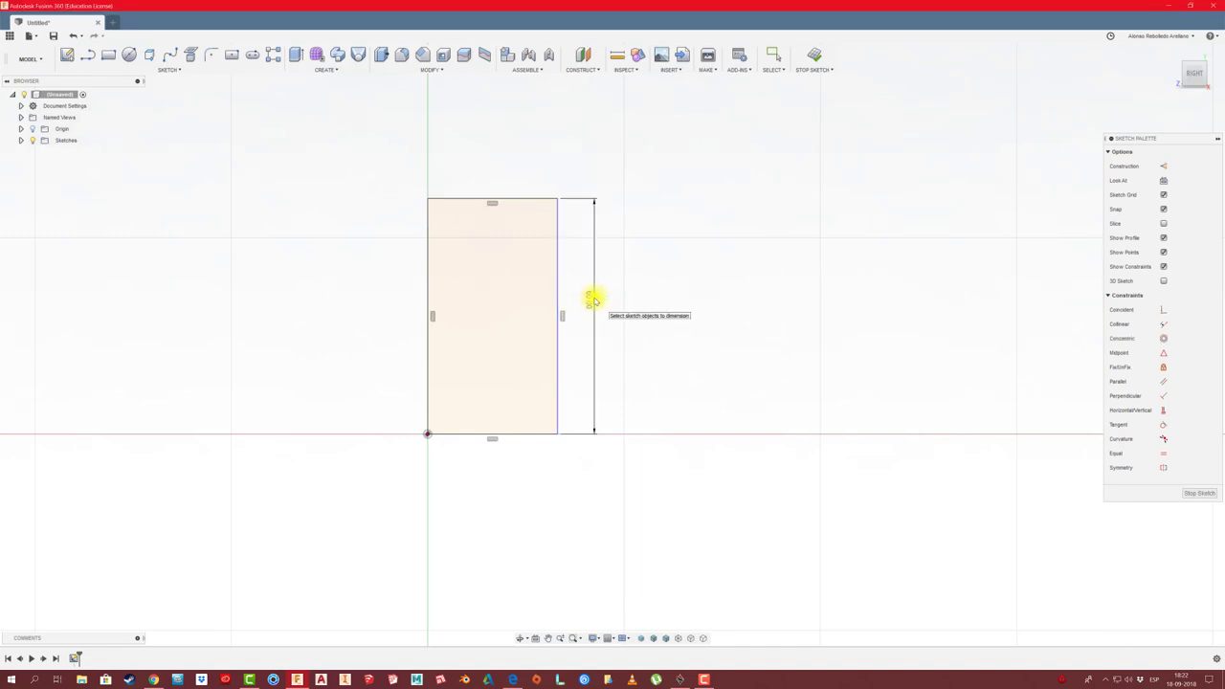
click(519, 203)
click(520, 163)
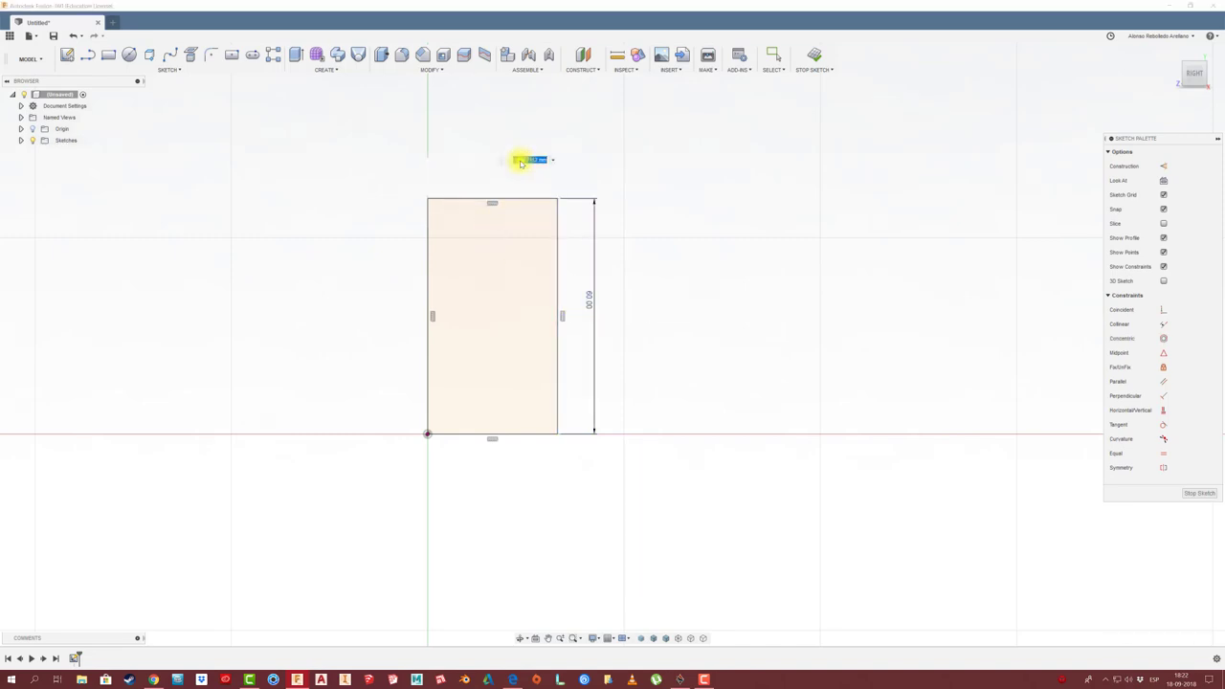
text(20)
key(Return)
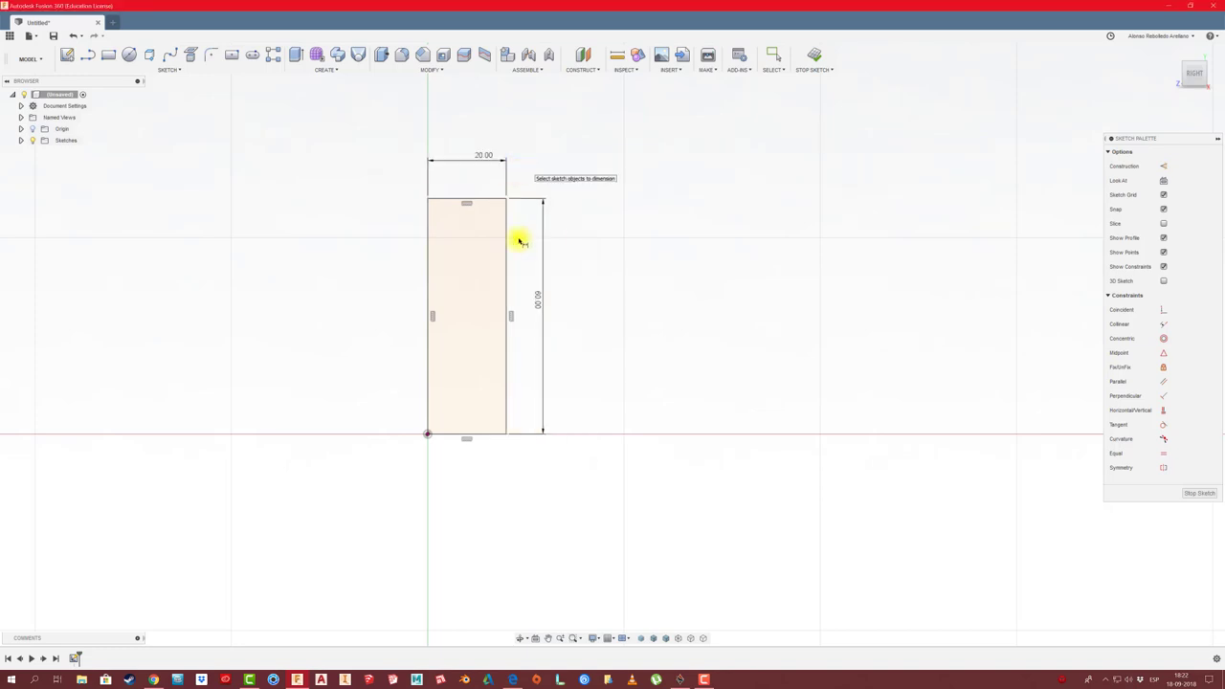
scroll(532, 373, up, 1)
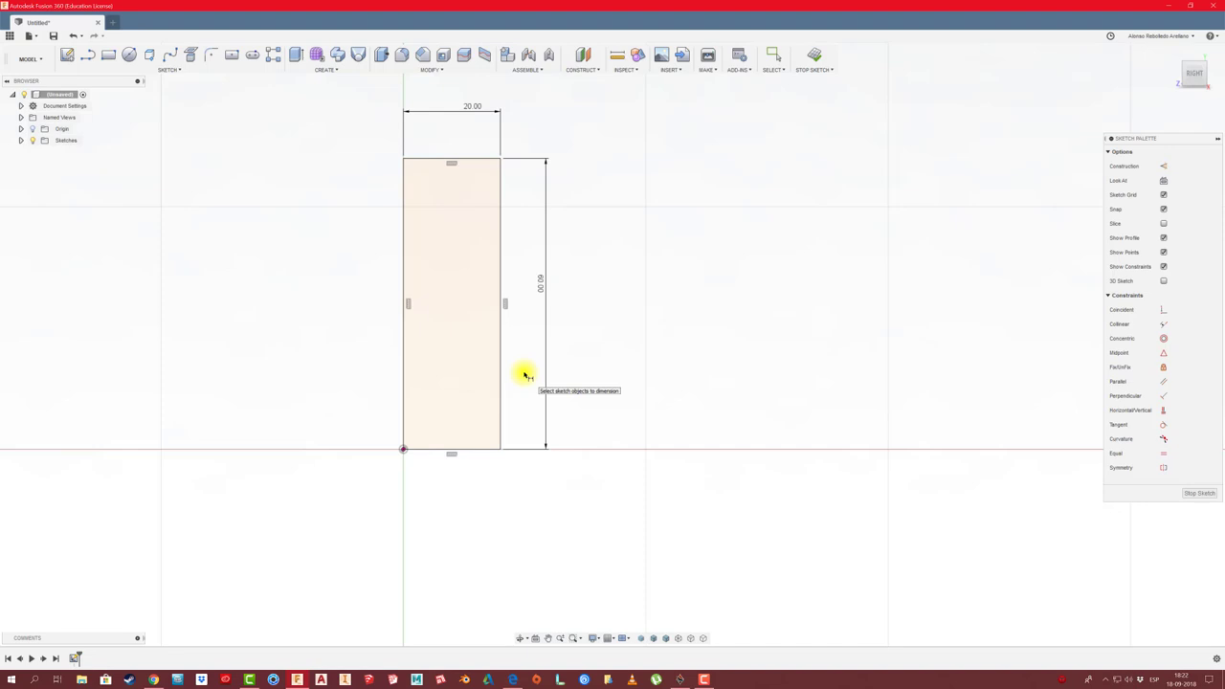
- Draw a small tab rectangle against the lower part of the panel's right edge
click(113, 57)
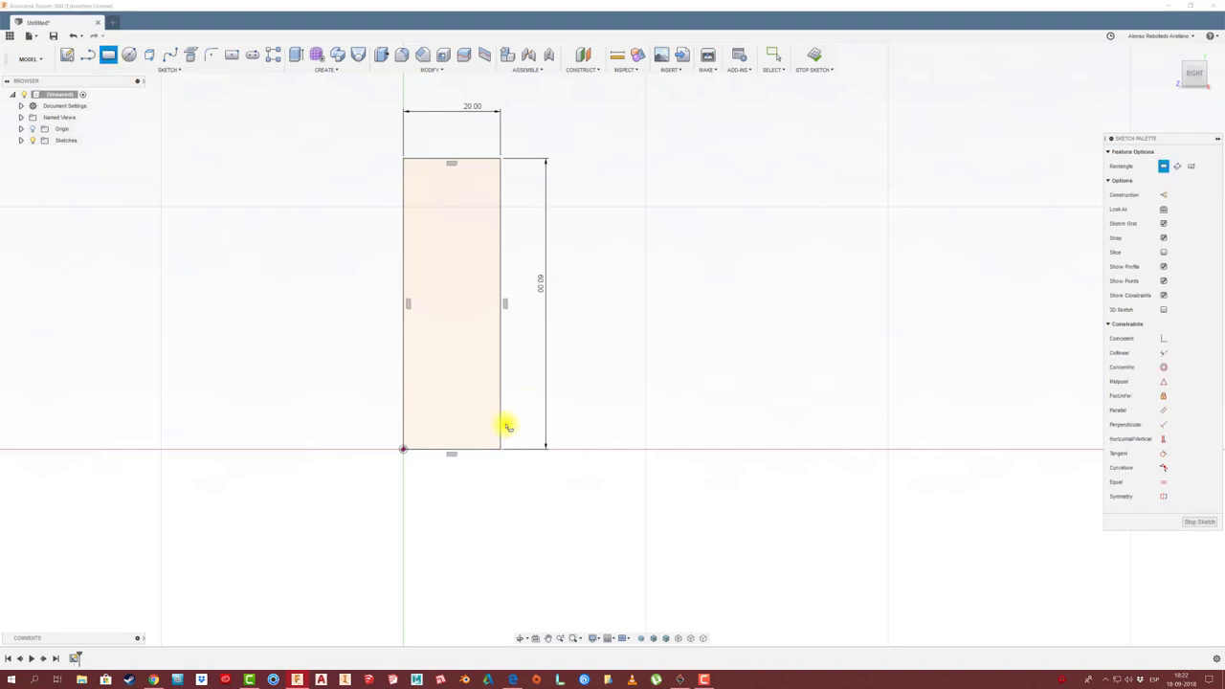
click(501, 427)
click(523, 366)
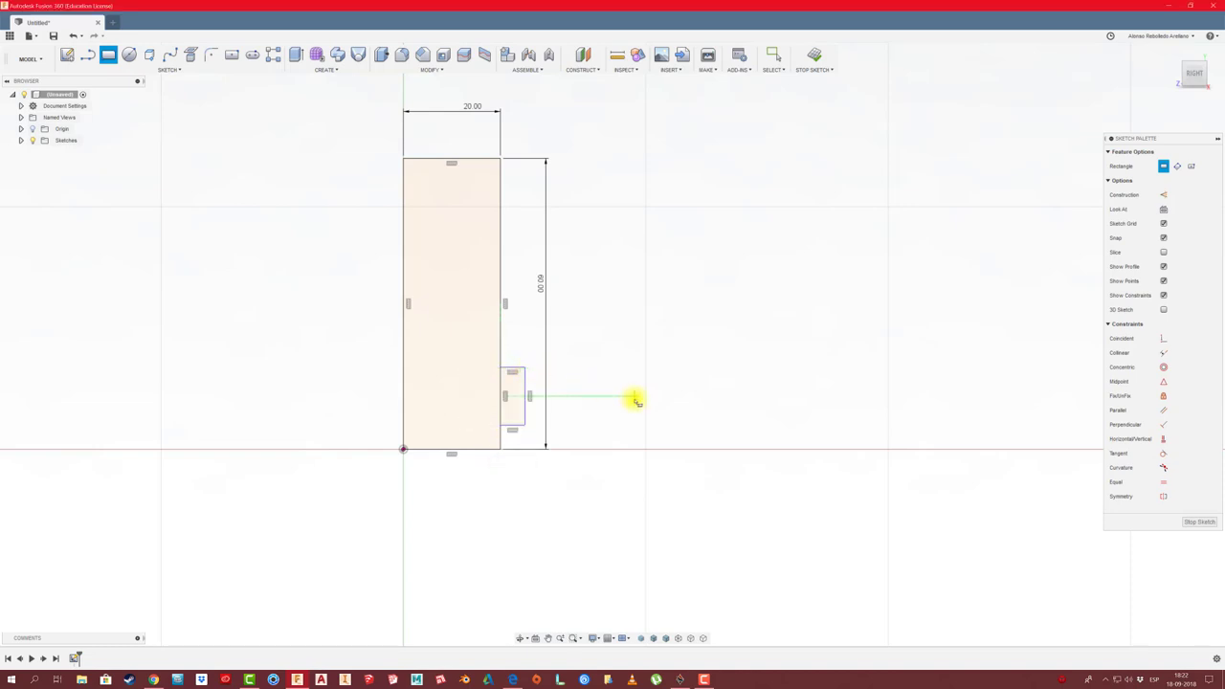
scroll(634, 402, up, 1)
scroll(634, 400, up, 1)
- Dimension the lower tab 3 above the base, 6 tall and 3 wide
key(d)
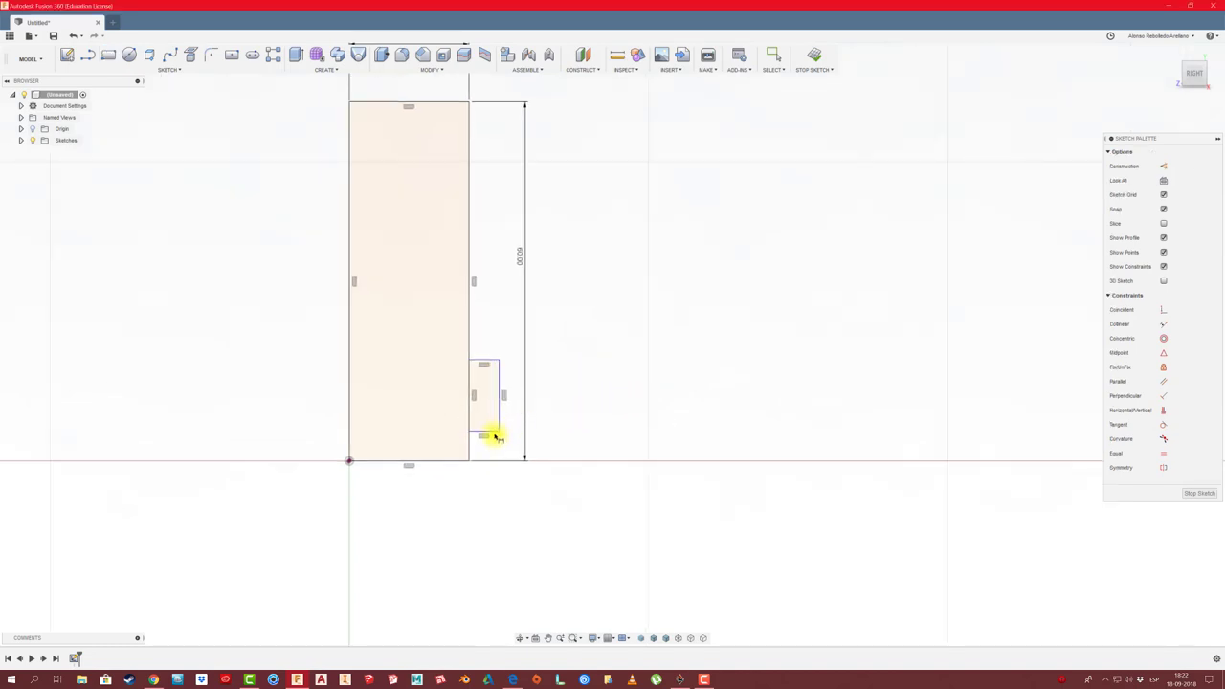
click(491, 435)
click(456, 459)
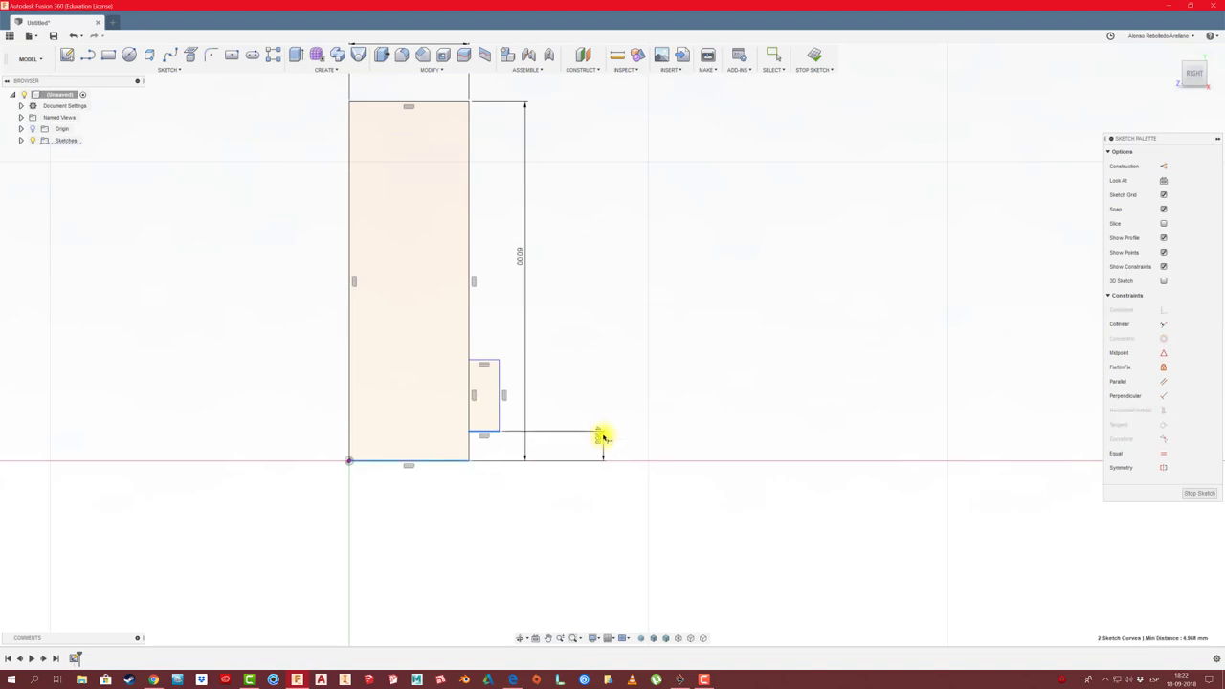
click(604, 438)
text(3)
key(Return)
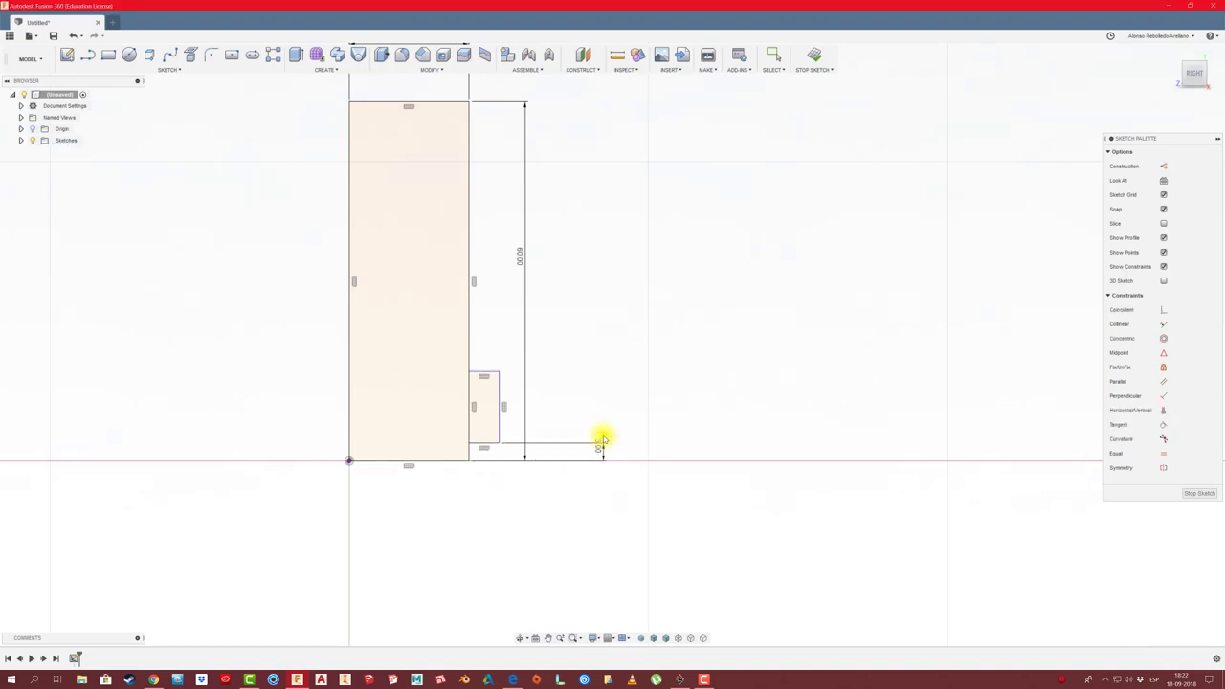
click(499, 426)
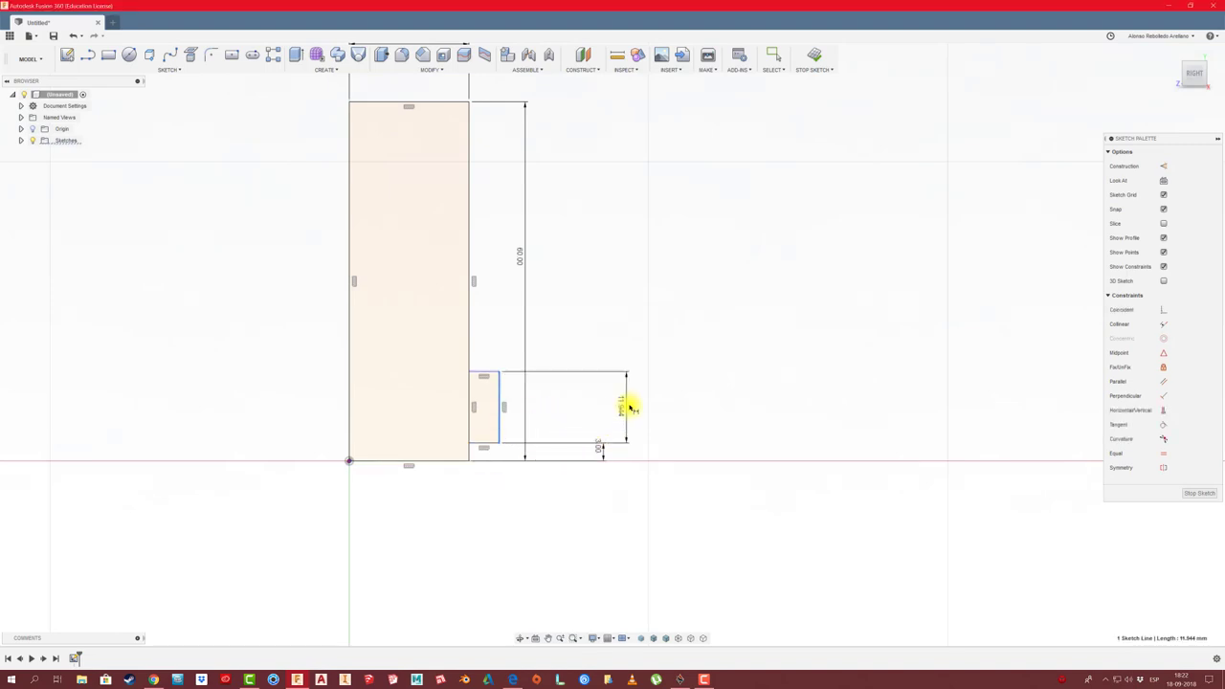
click(630, 406)
text(6)
key(Return)
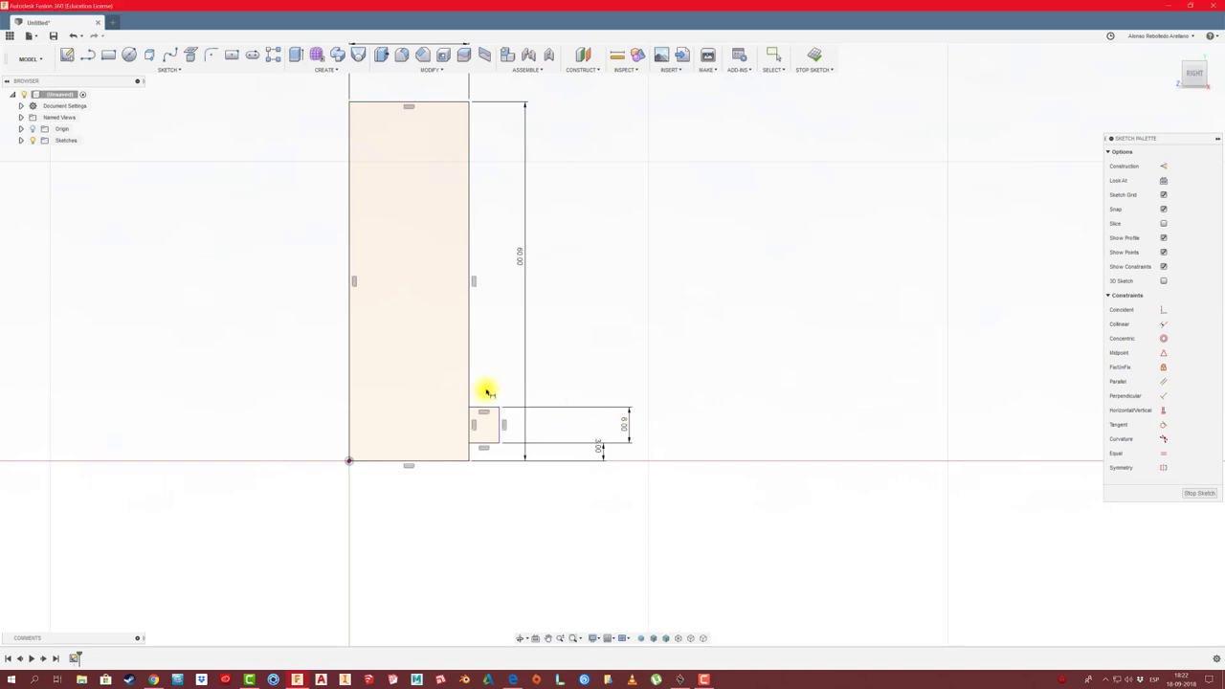
click(486, 409)
click(491, 372)
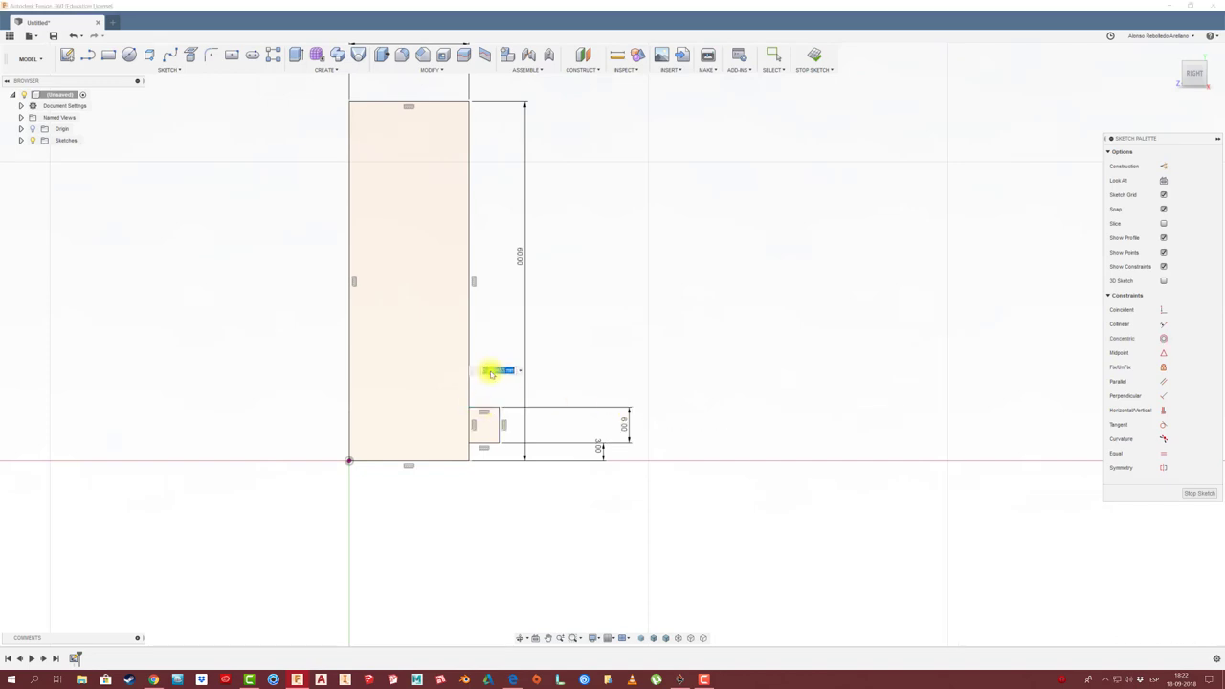
text(3)
key(Return)
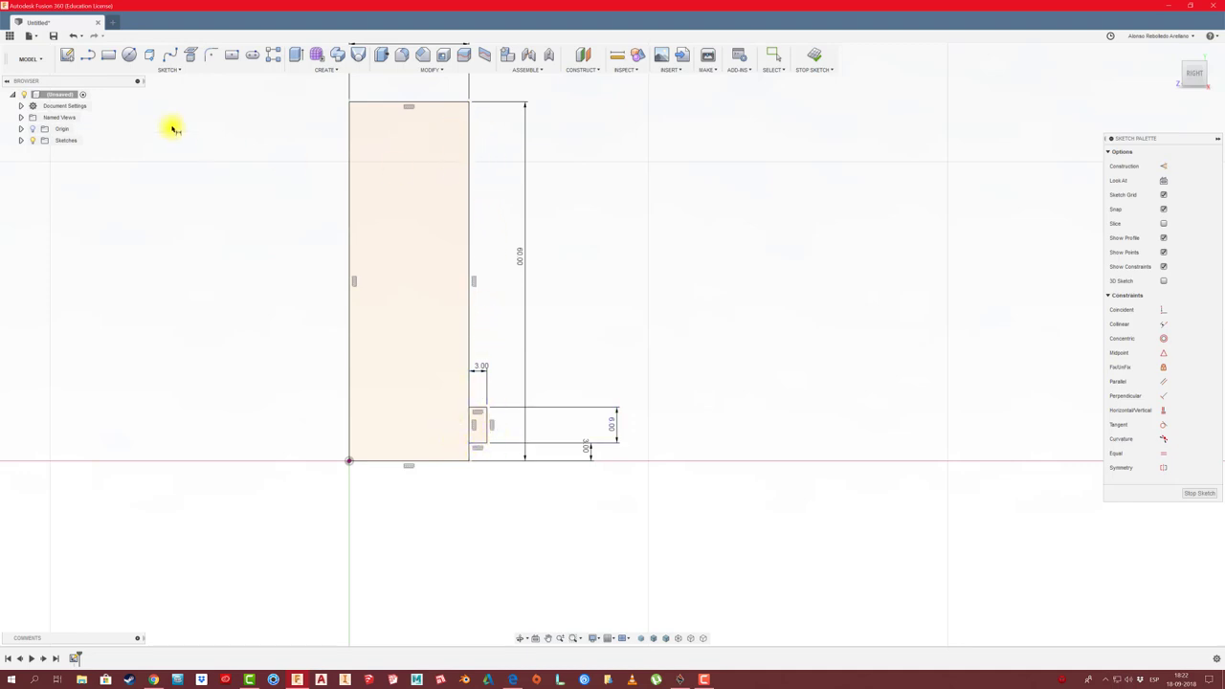
- Draw a second tab rectangle near the top of the right edge
click(108, 55)
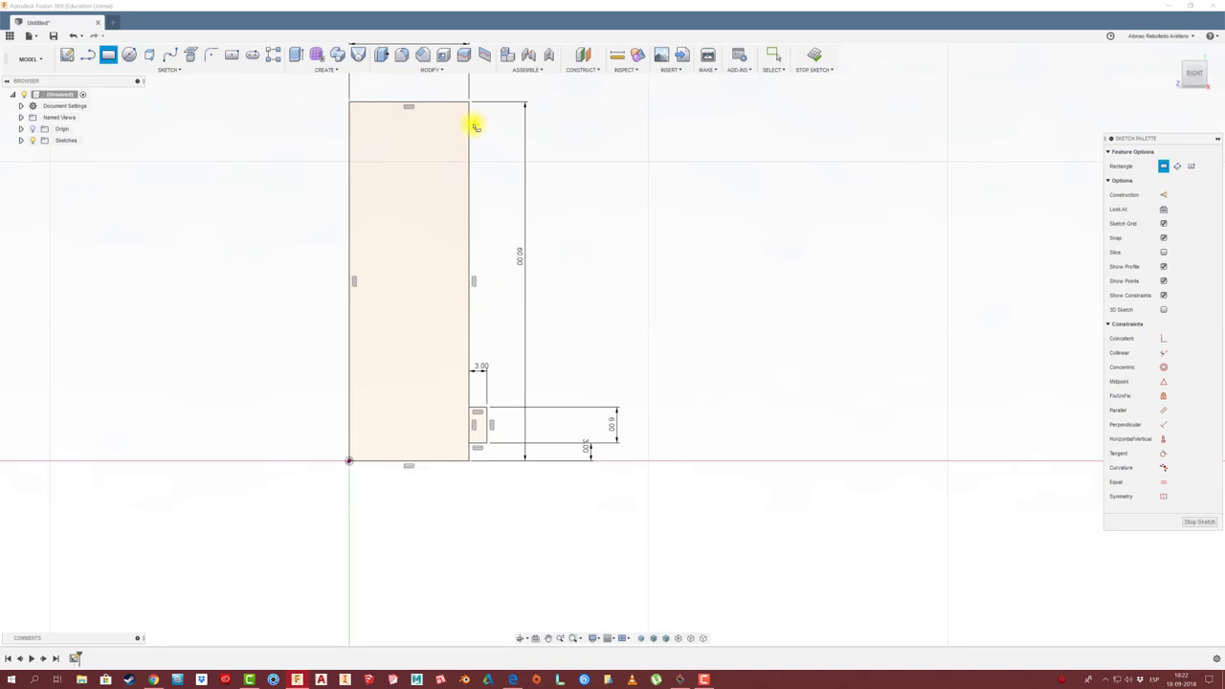
click(471, 126)
click(490, 173)
key(Escape)
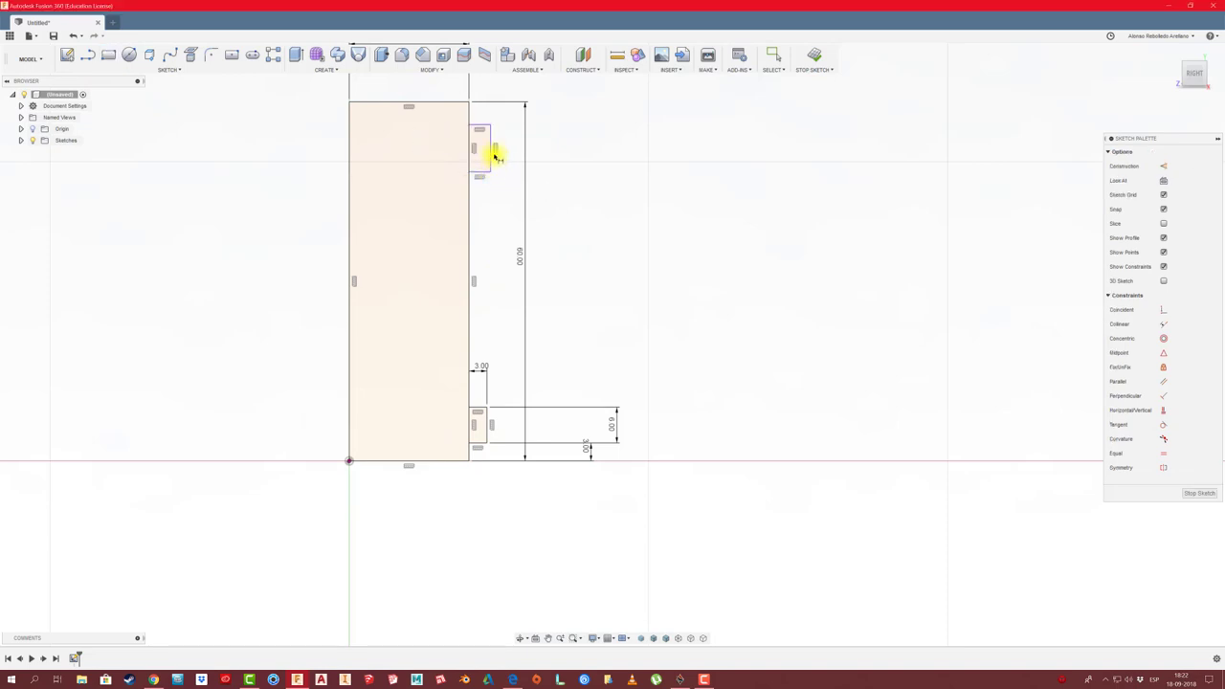
- Dimension the upper tab 6 tall, 3 wide and 3 below the panel top
key(d)
click(491, 158)
click(584, 156)
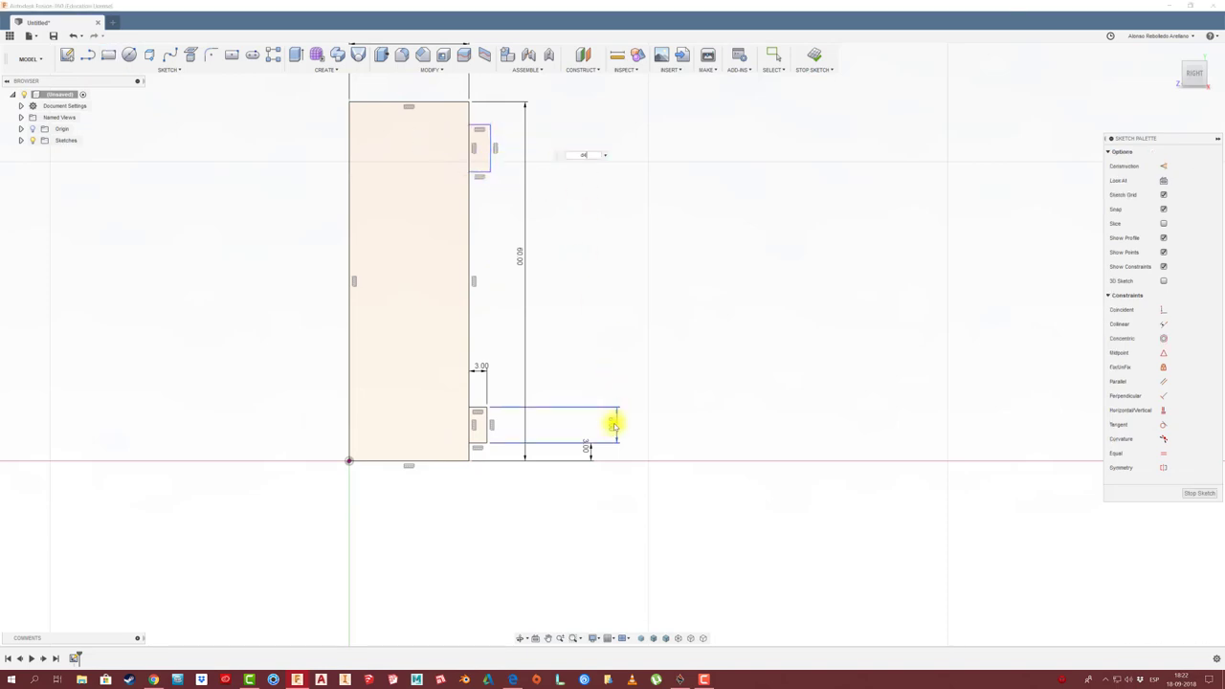
key(Return)
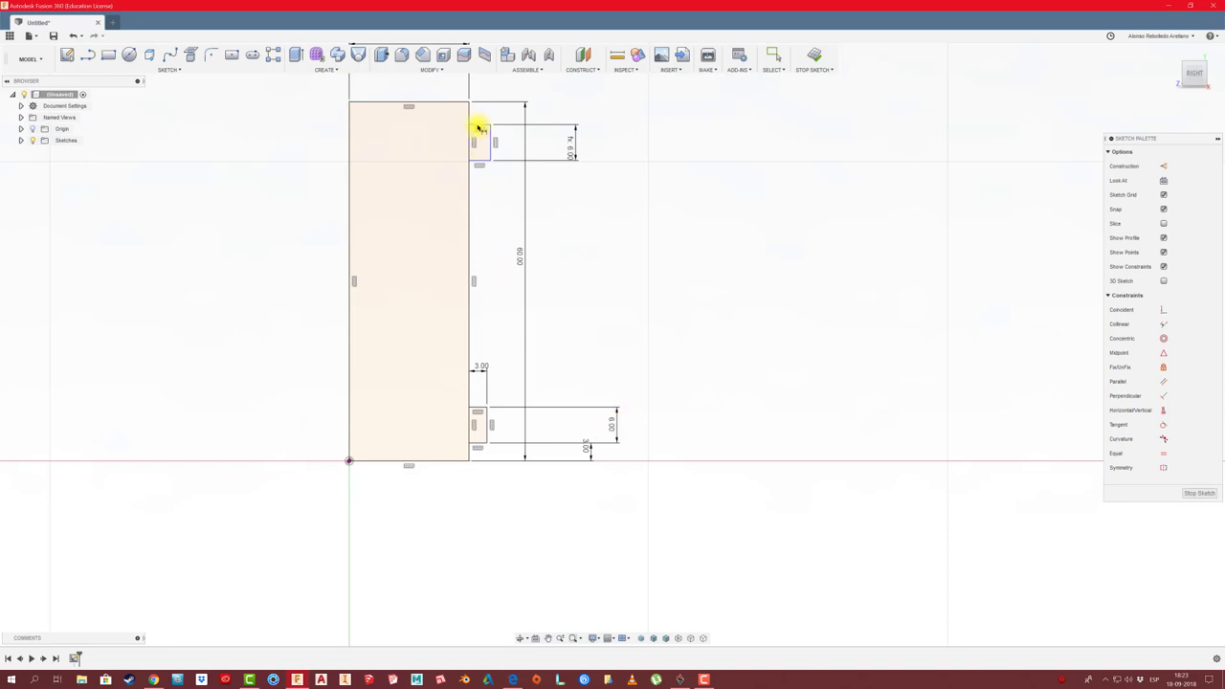
click(478, 125)
click(445, 102)
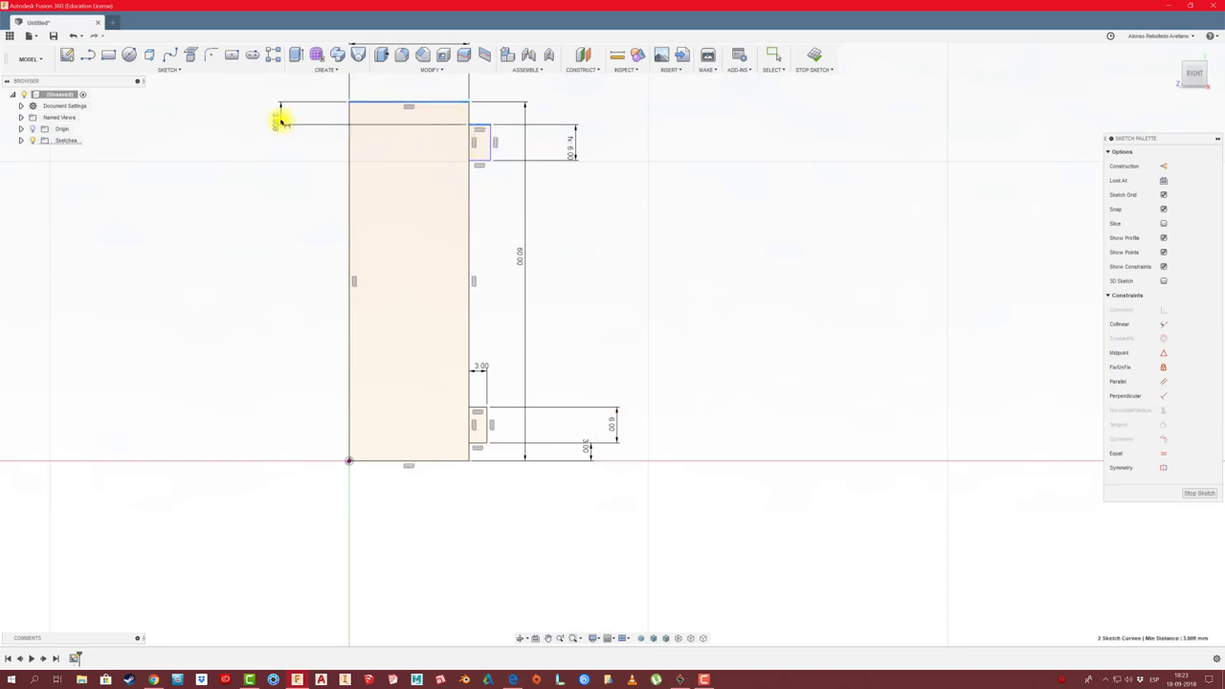
click(280, 115)
key(Return)
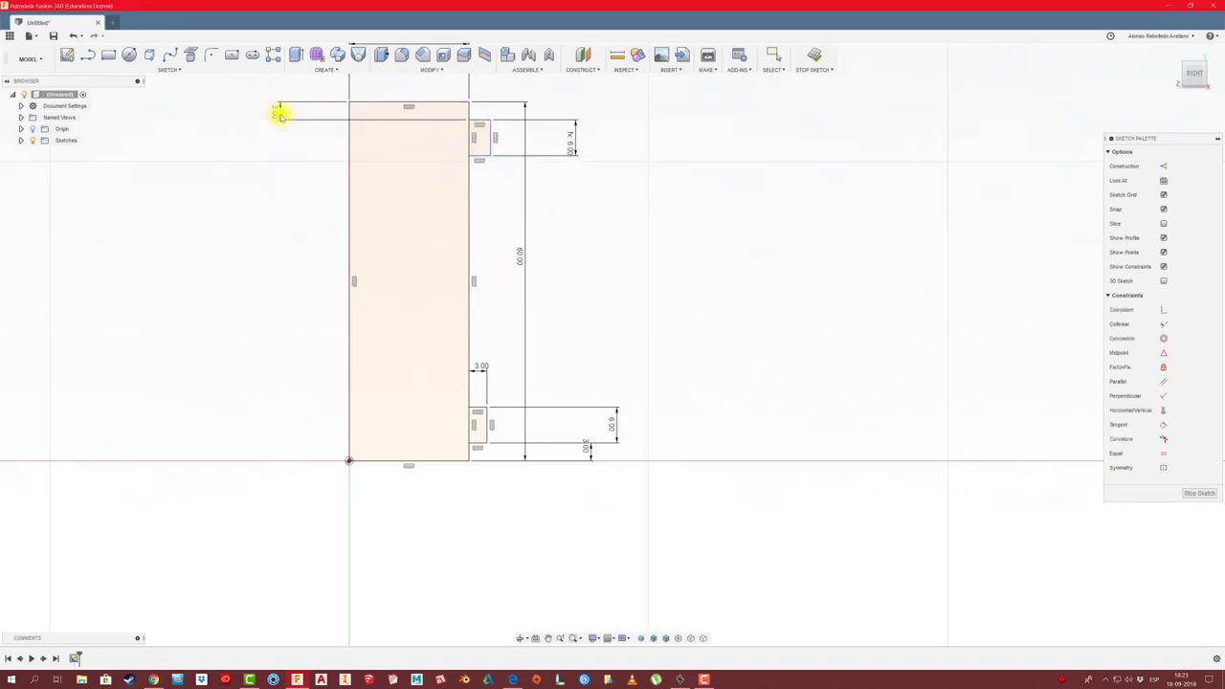
click(468, 145)
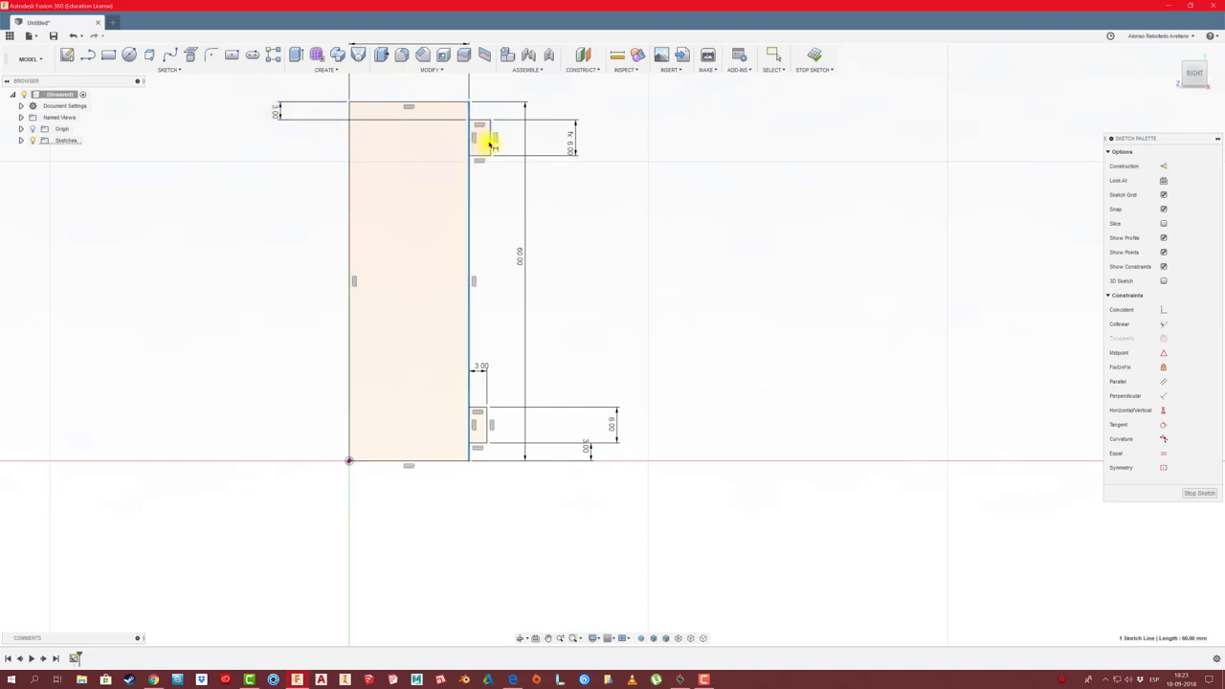
click(500, 200)
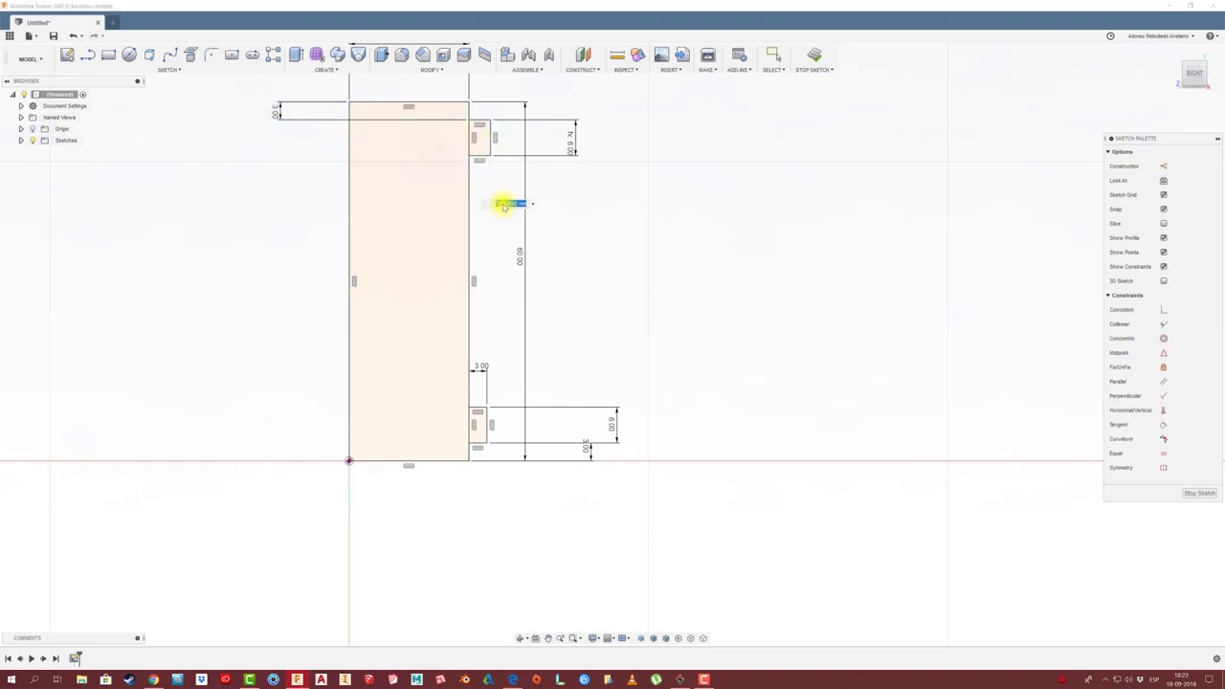
key(Return)
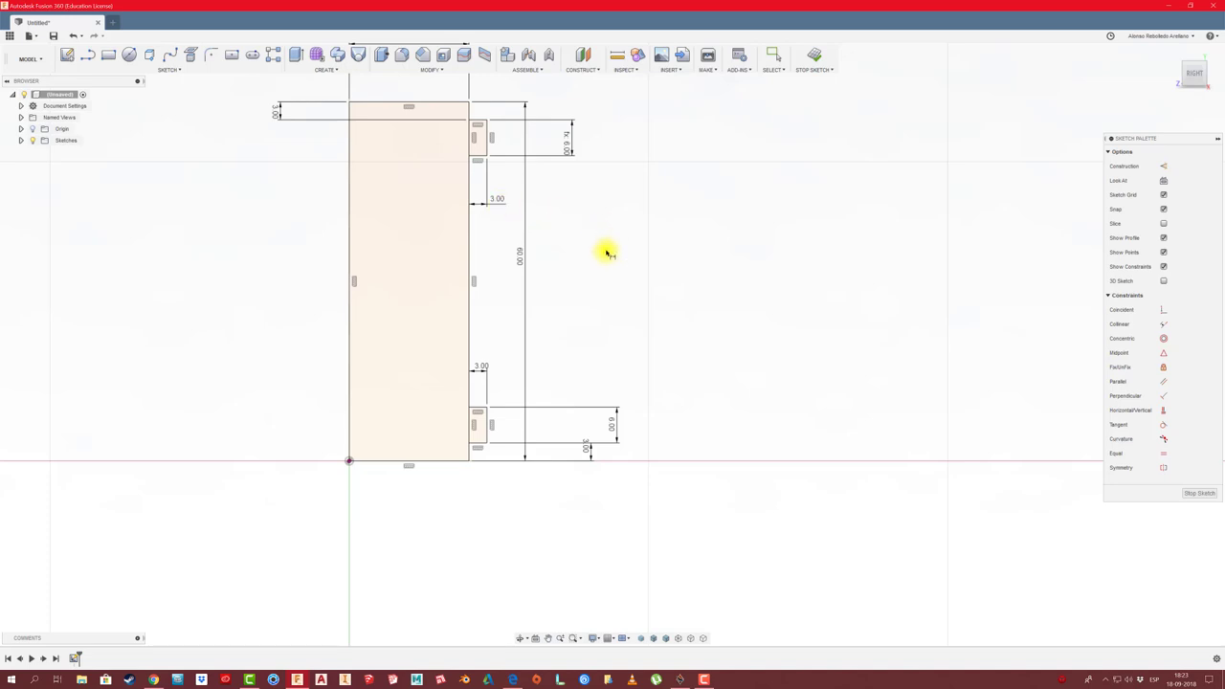
- Add a driven 40 dimension for the gap between the two tabs
click(478, 445)
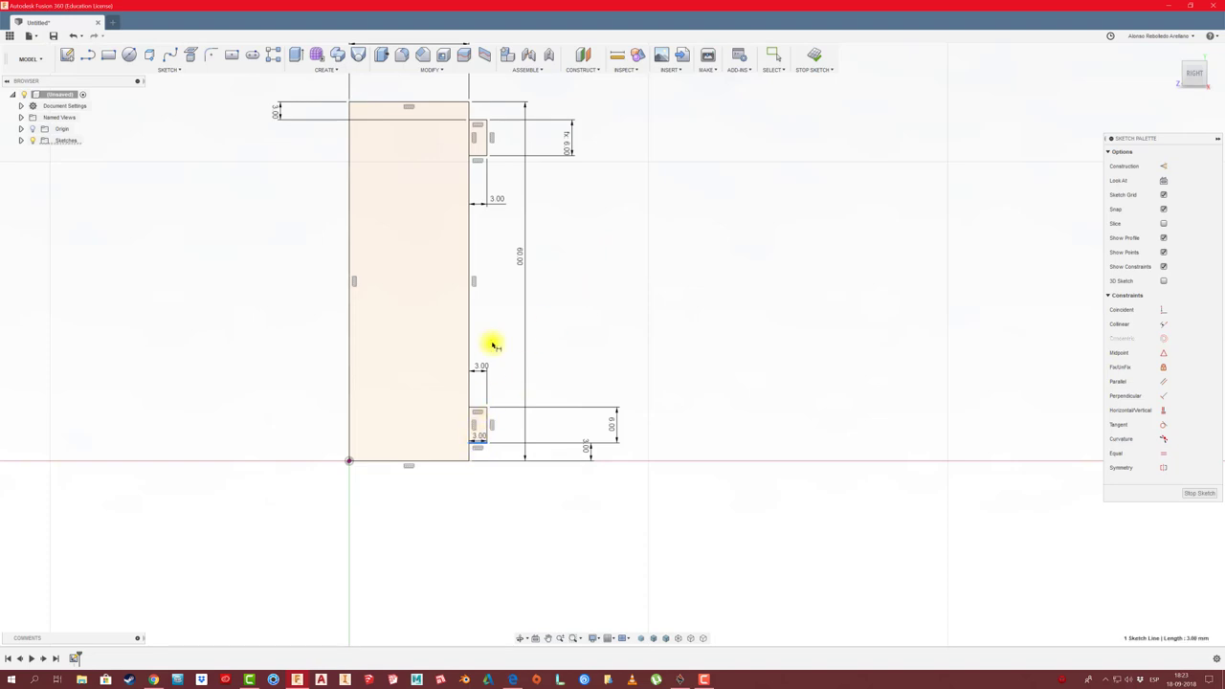
click(481, 157)
click(254, 281)
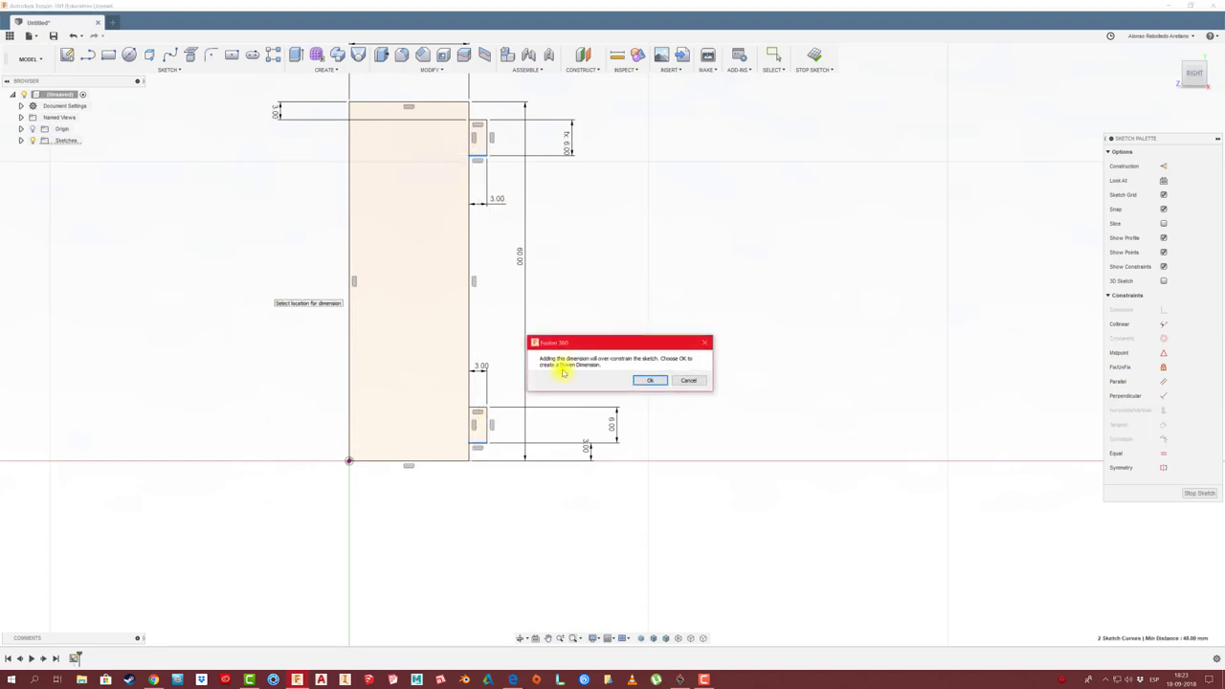
click(648, 380)
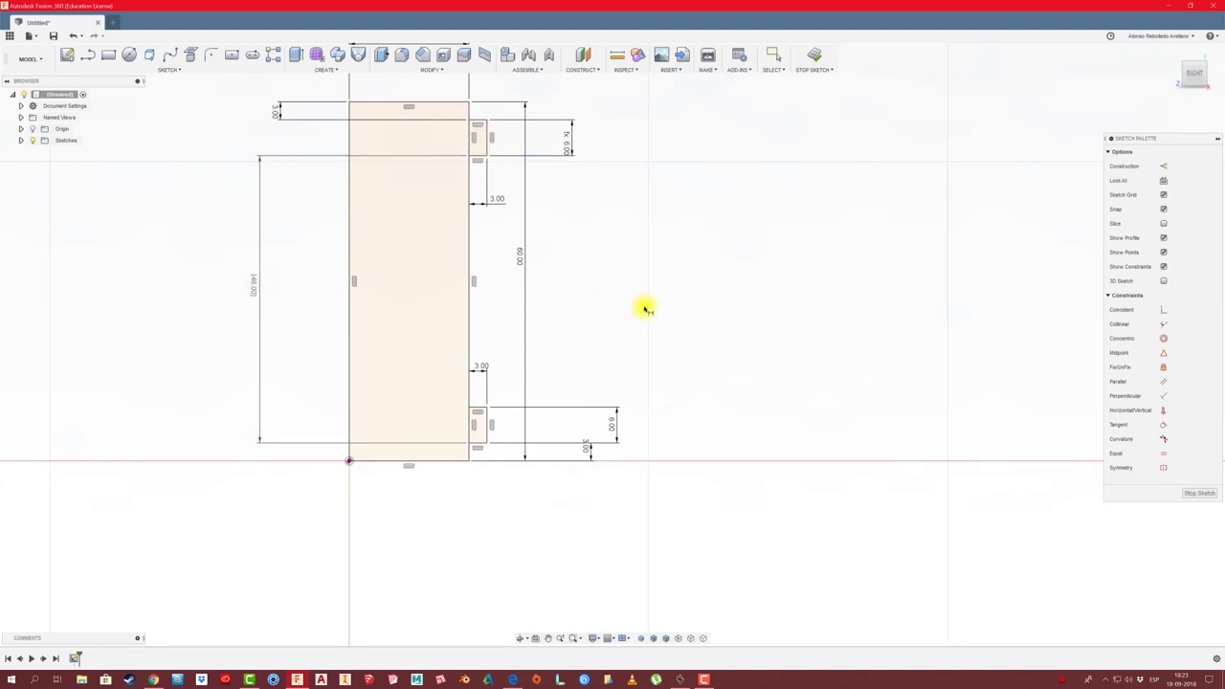
middle_drag(603, 295, 605, 315)
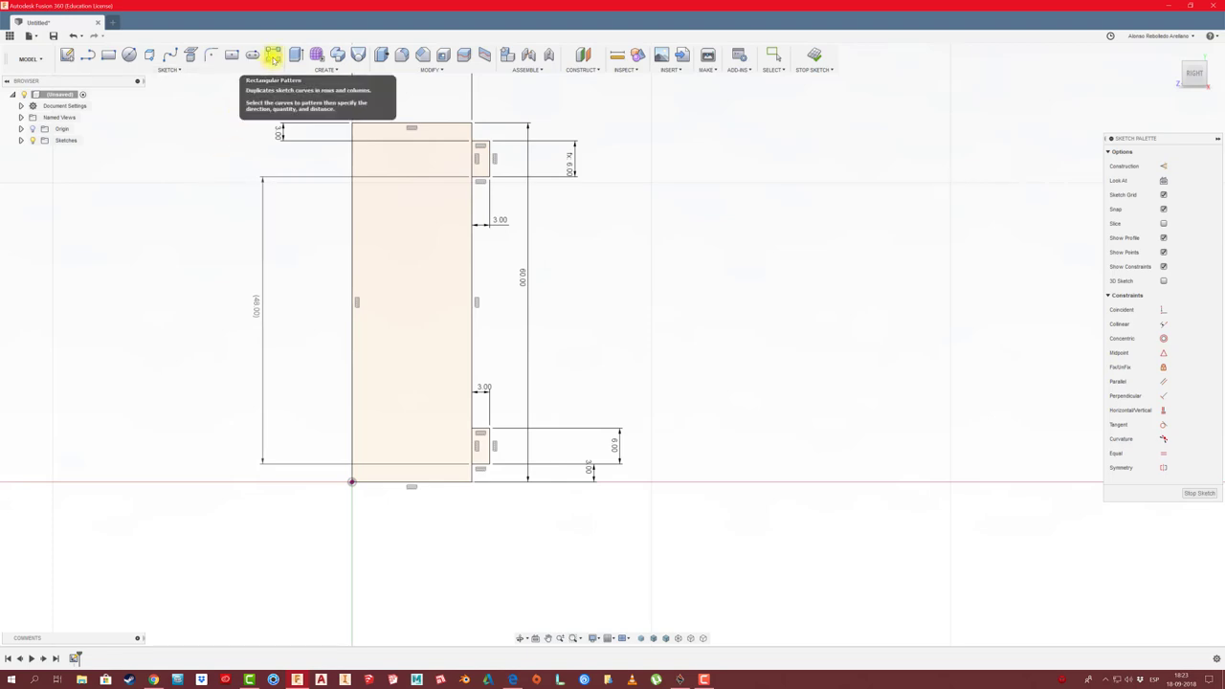
- Rectangular-pattern the lower tab 5 times up the right edge over a 40 mm extent
click(273, 60)
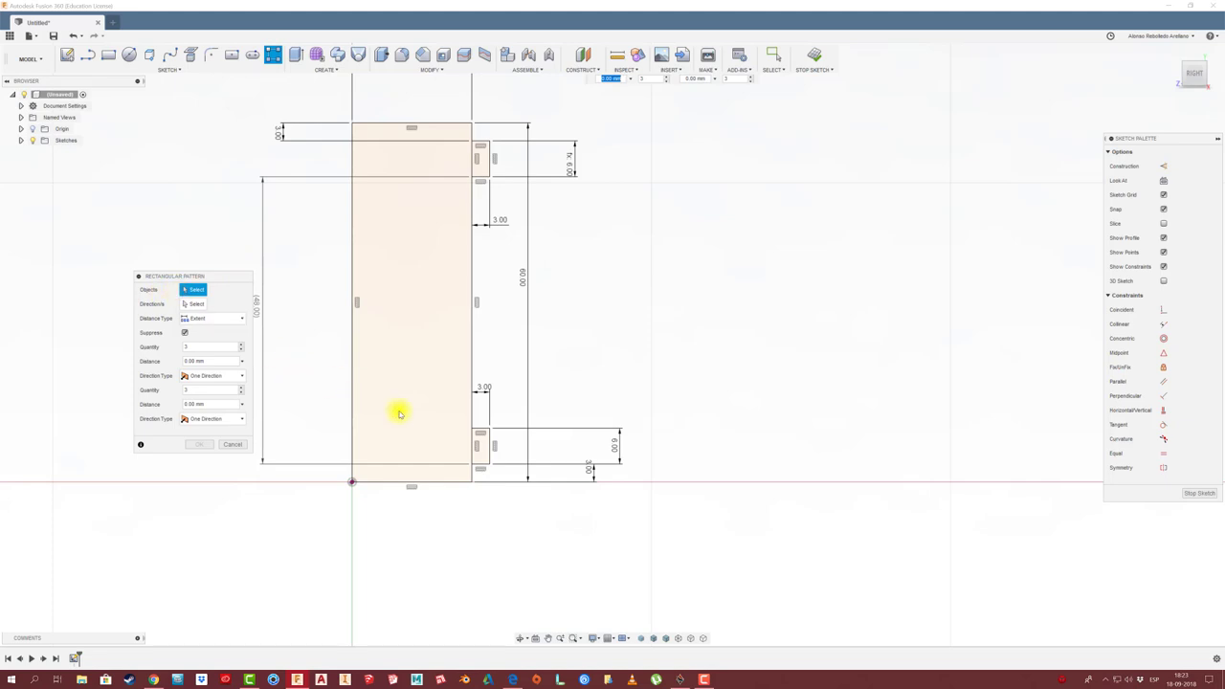
drag(450, 416, 507, 477)
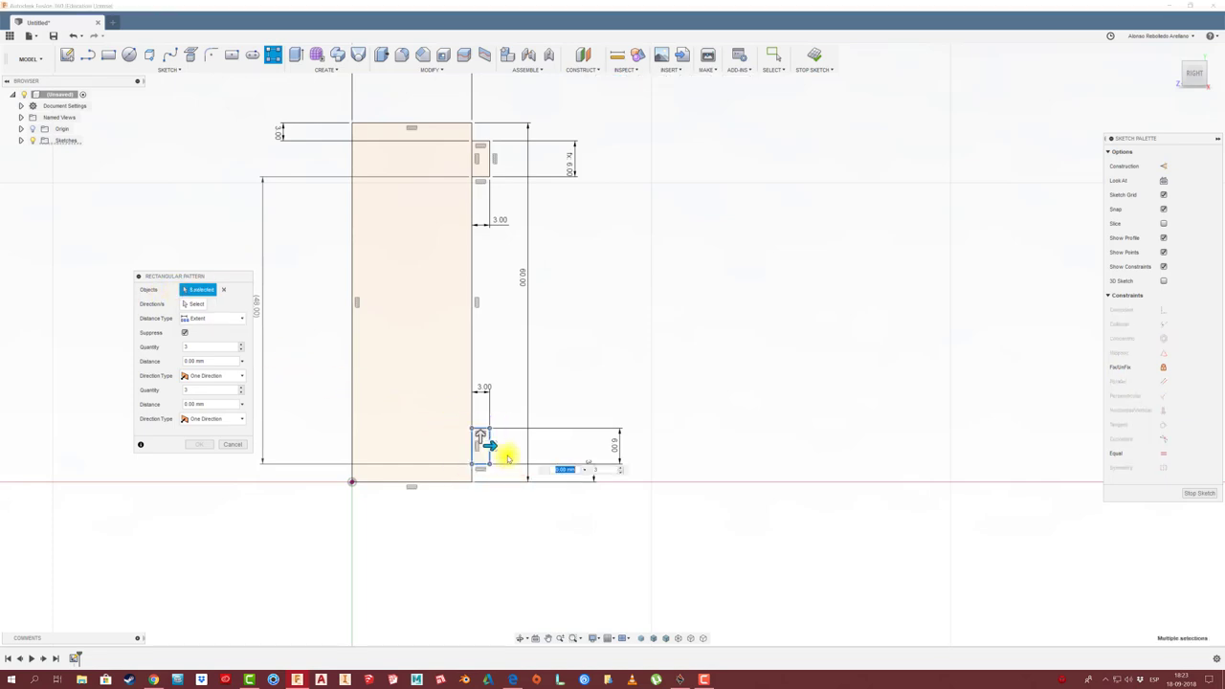
click(192, 304)
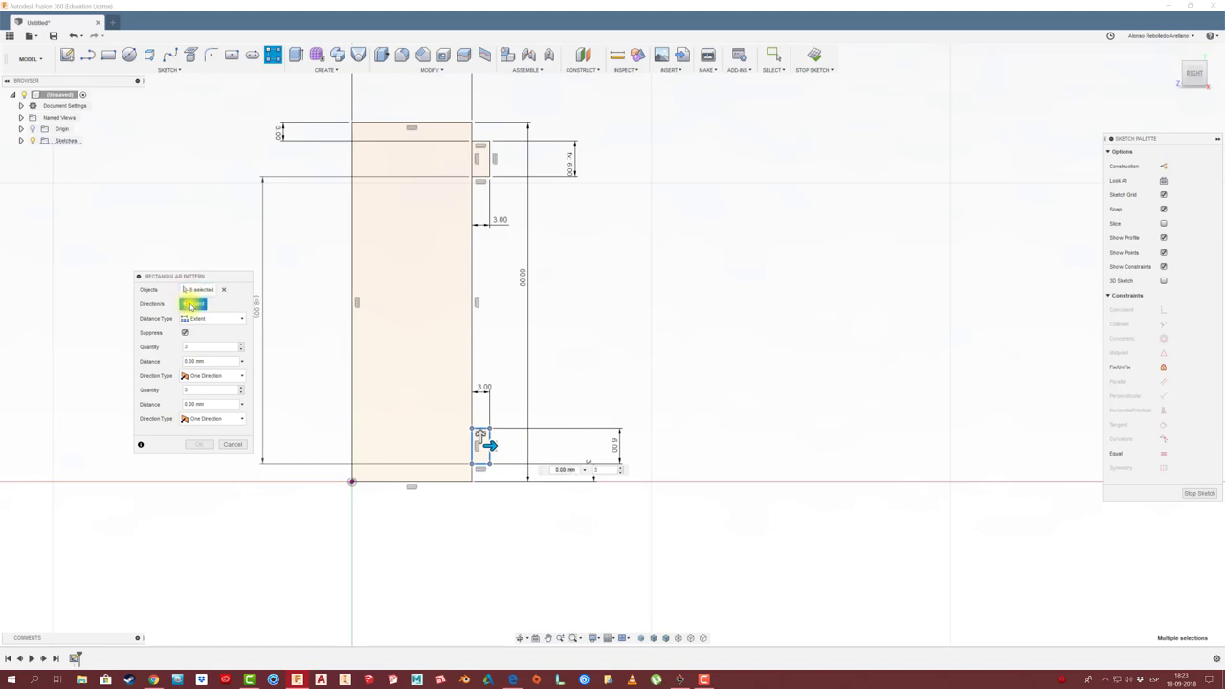
drag(478, 412, 478, 254)
text(48)
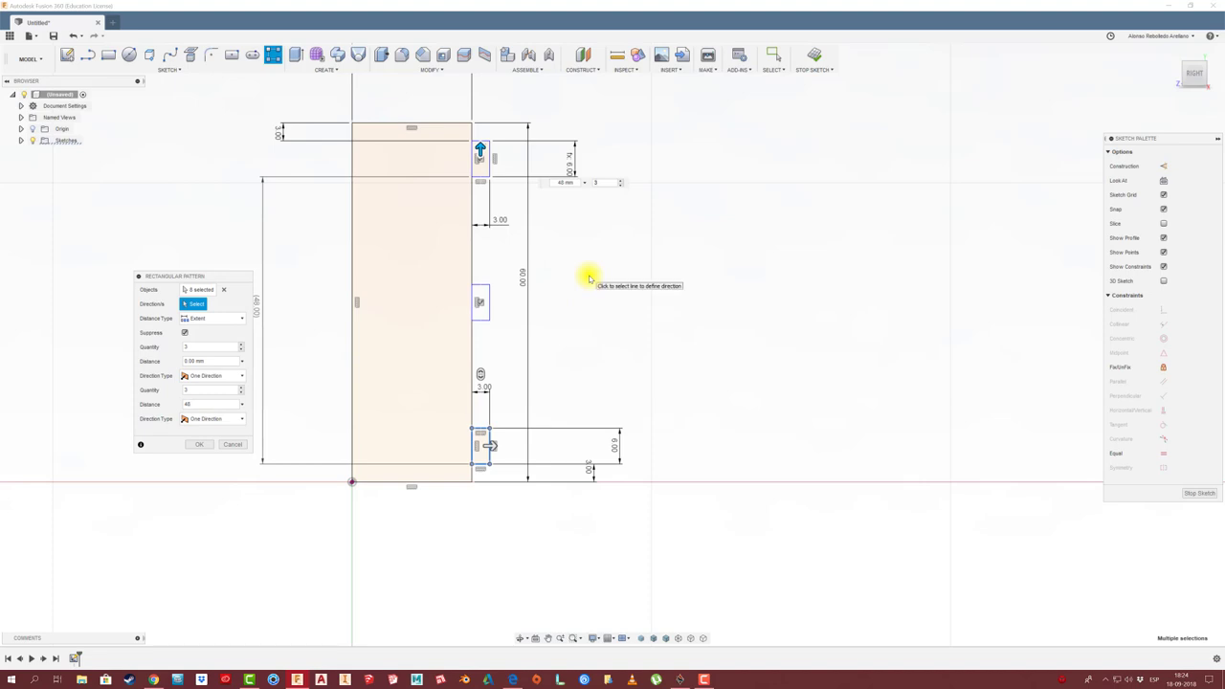
click(620, 181)
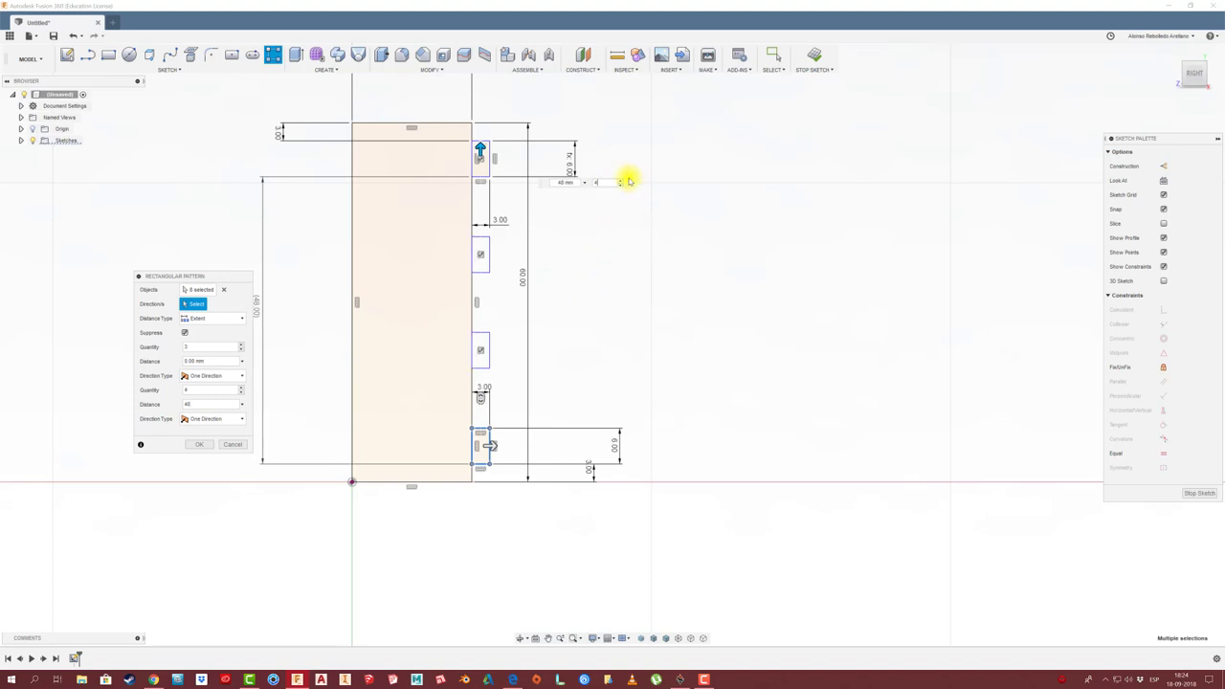
click(620, 181)
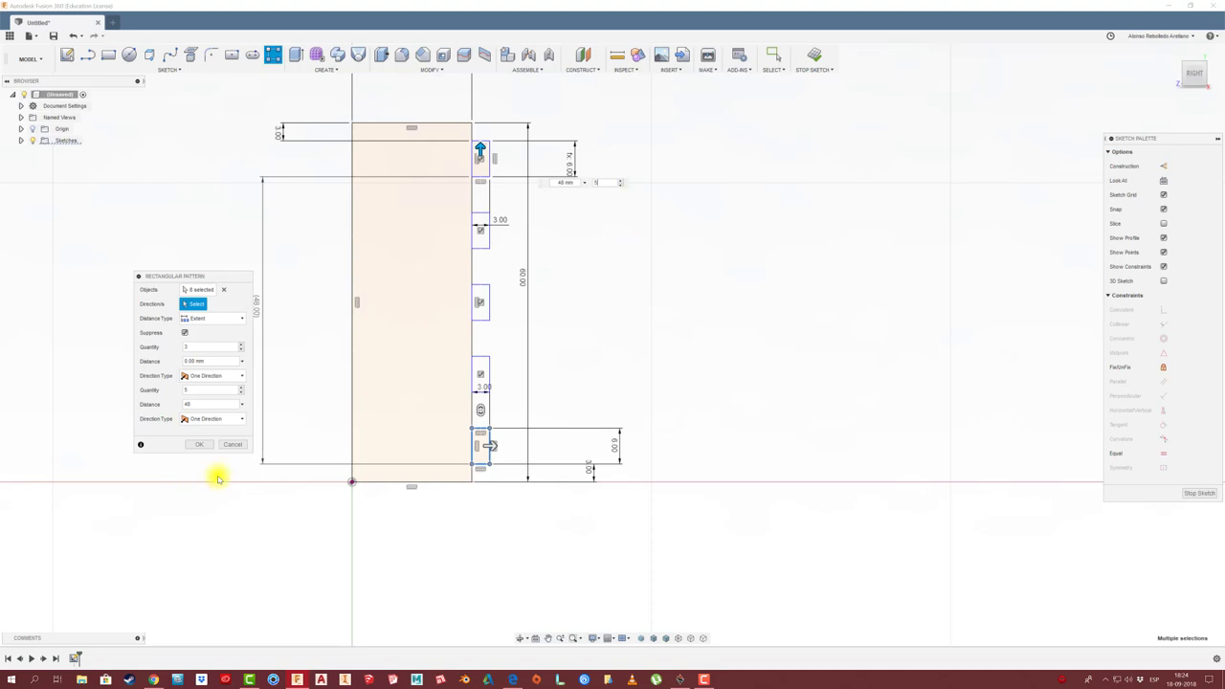
click(201, 445)
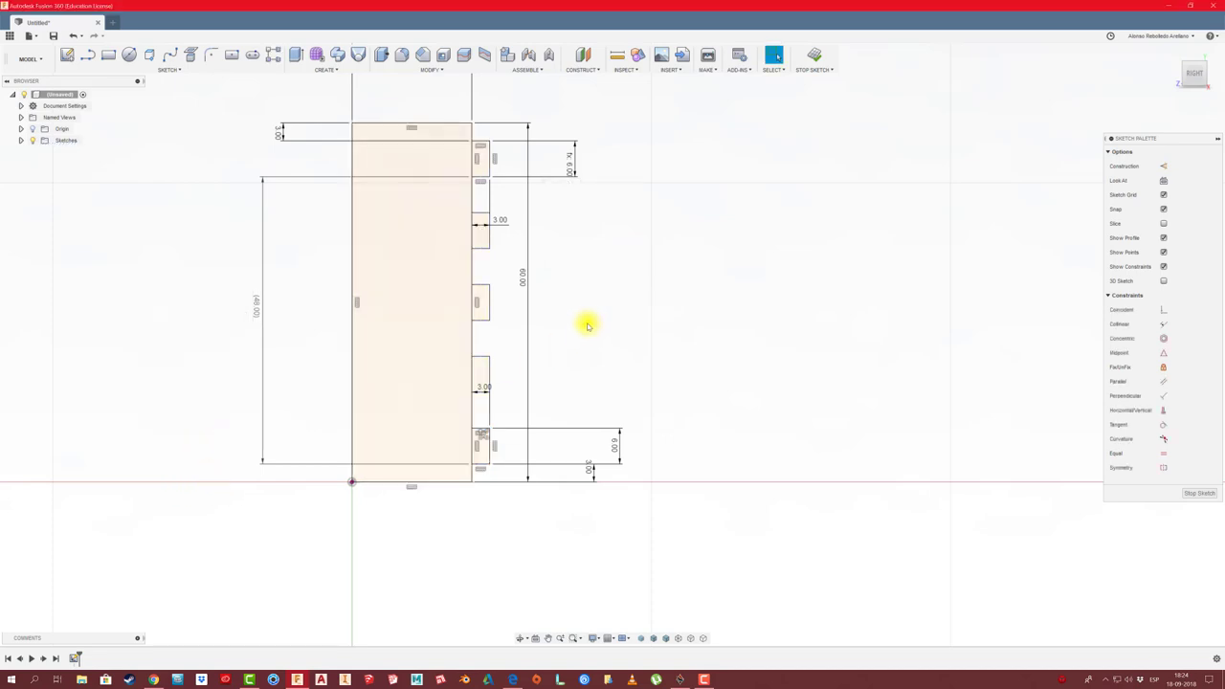
- Add a driven (6.00) spacing dimension between two middle tabs
click(482, 357)
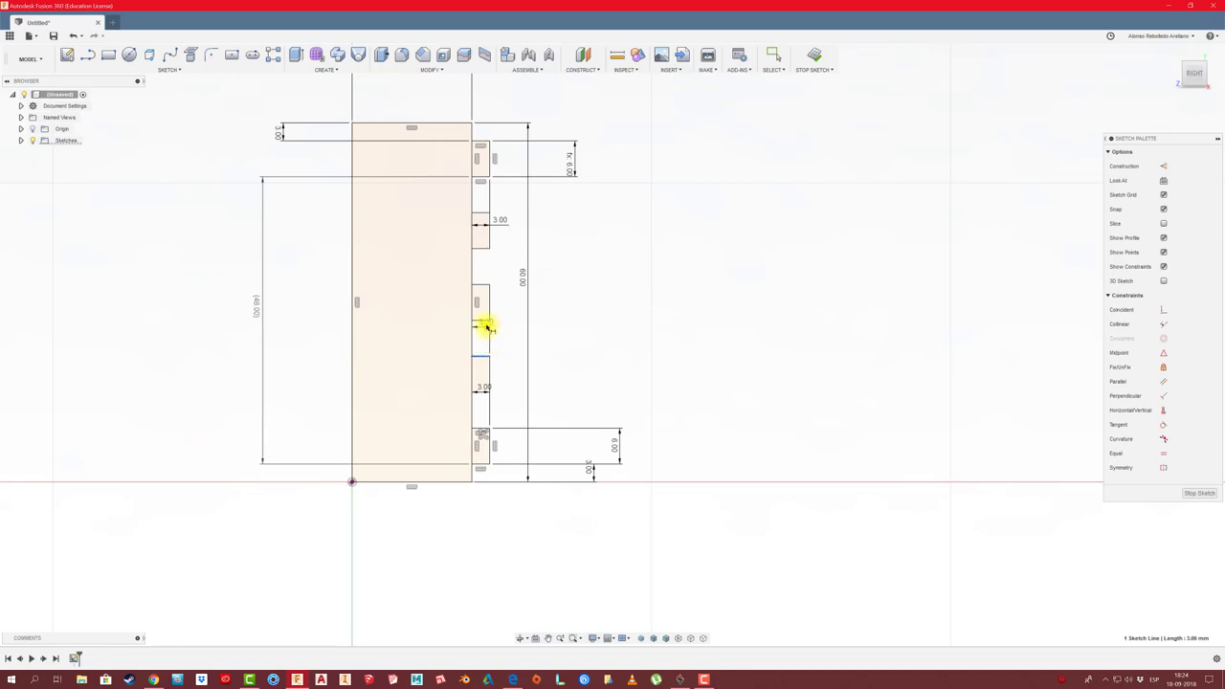
click(486, 321)
click(582, 341)
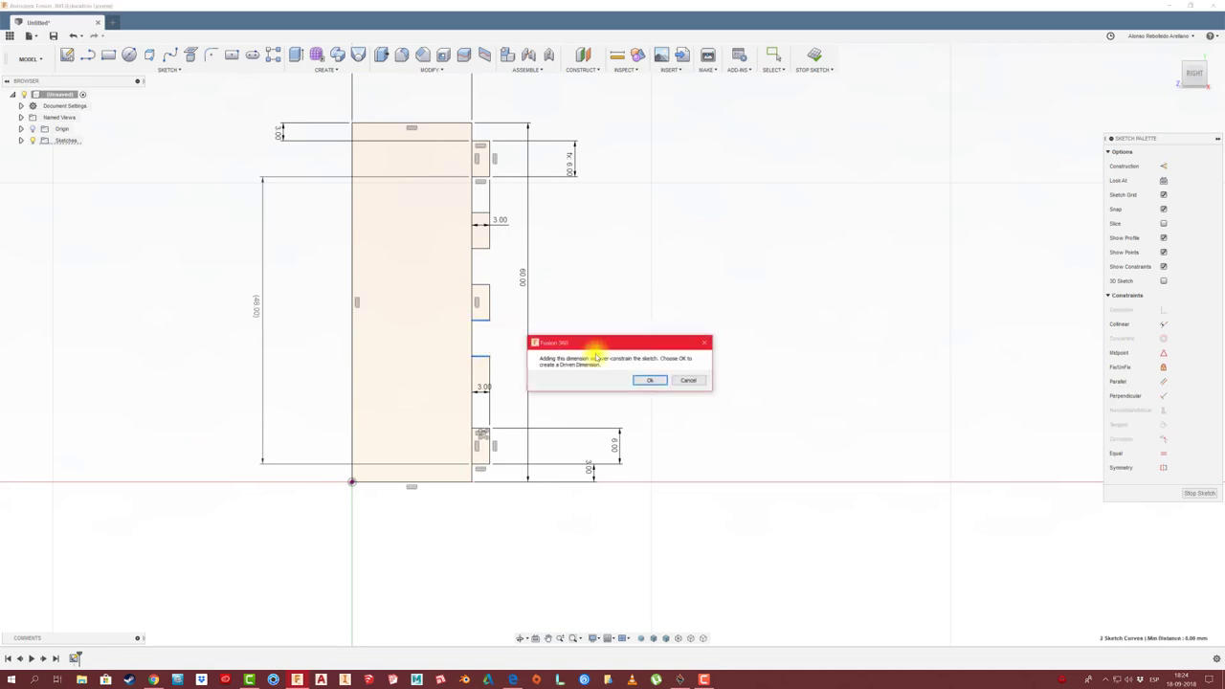
click(650, 381)
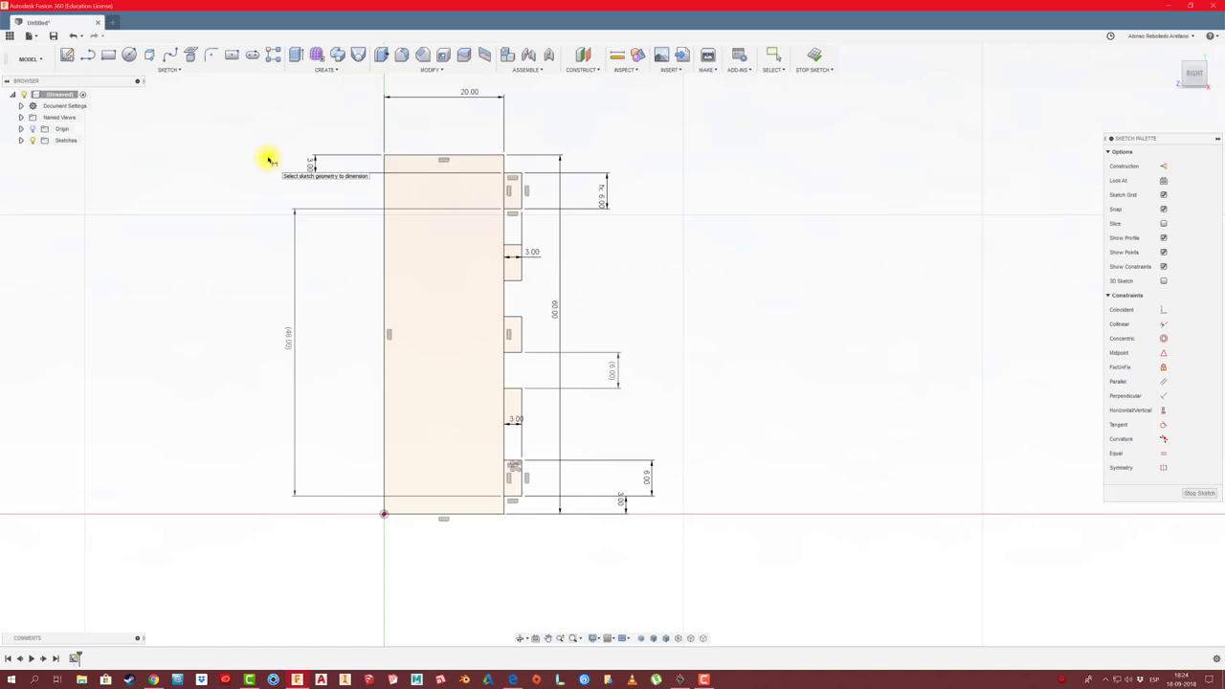
key(l)
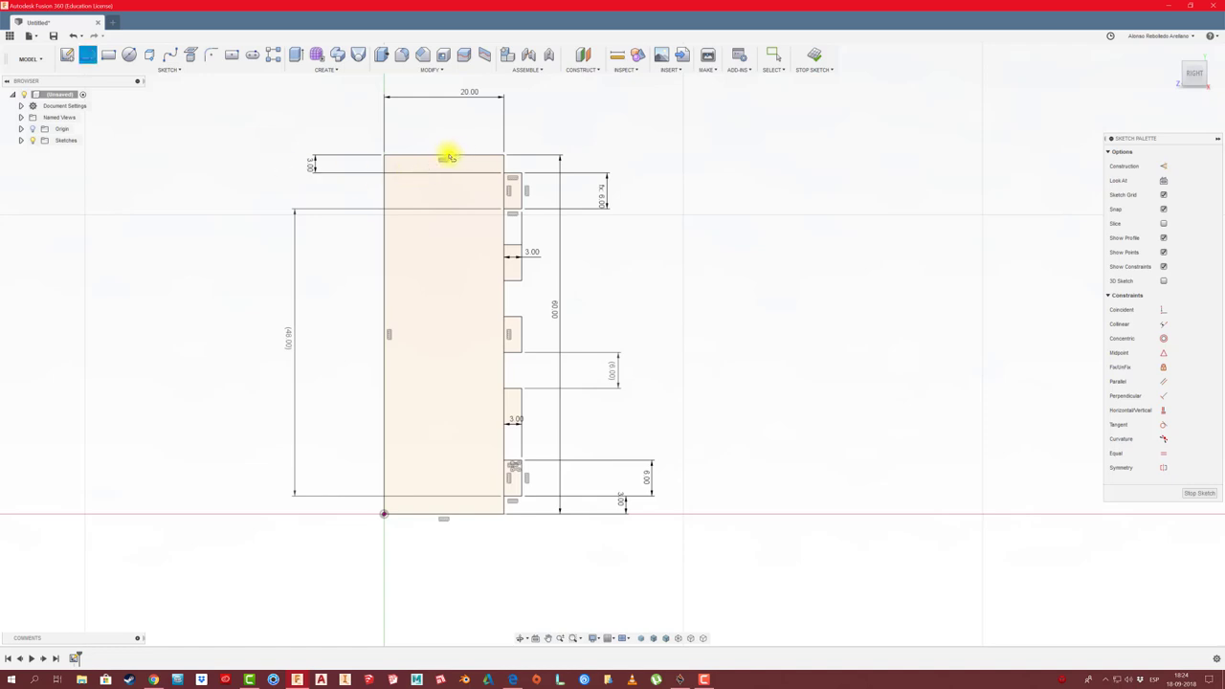
- Draw a vertical line from the bottom-edge midpoint to the top edge and make it construction
click(444, 516)
click(443, 156)
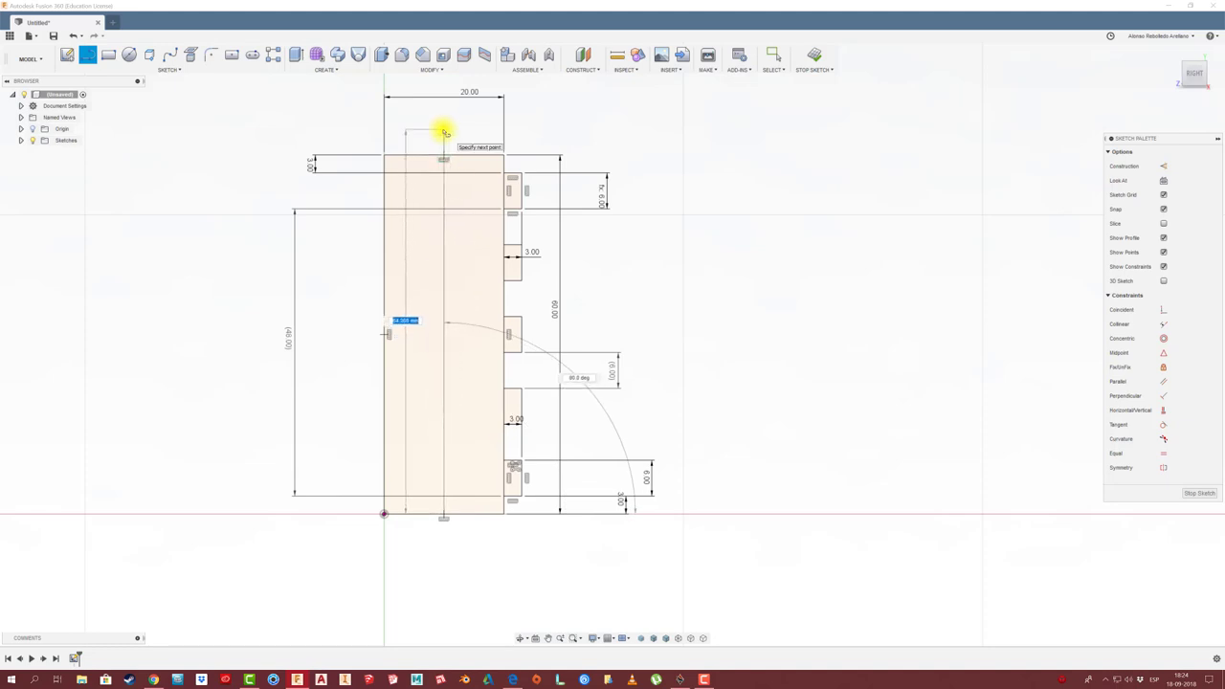
right_click(462, 134)
click(476, 129)
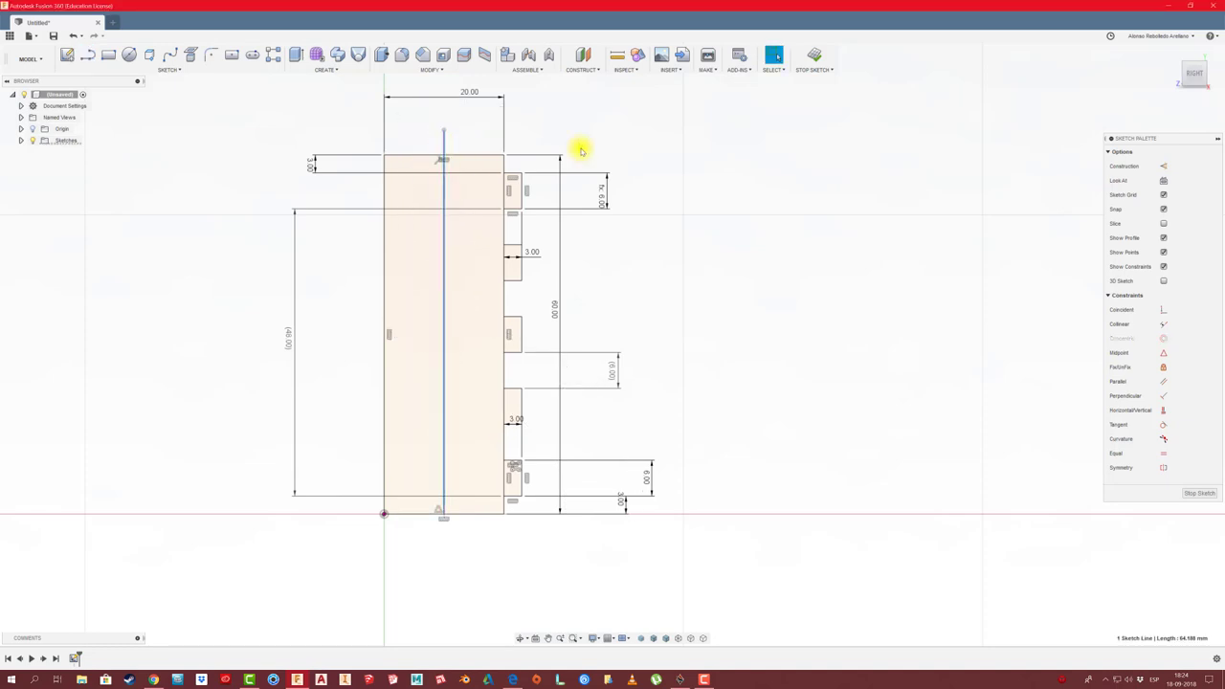
drag(1163, 140, 817, 142)
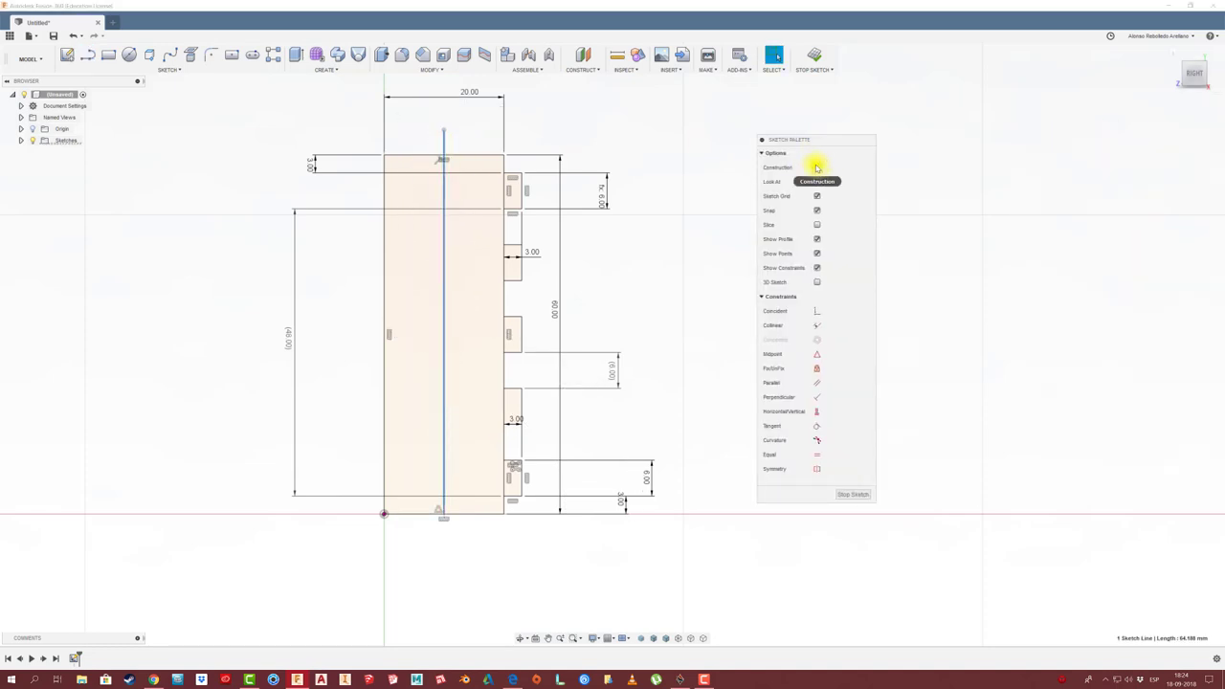
click(816, 168)
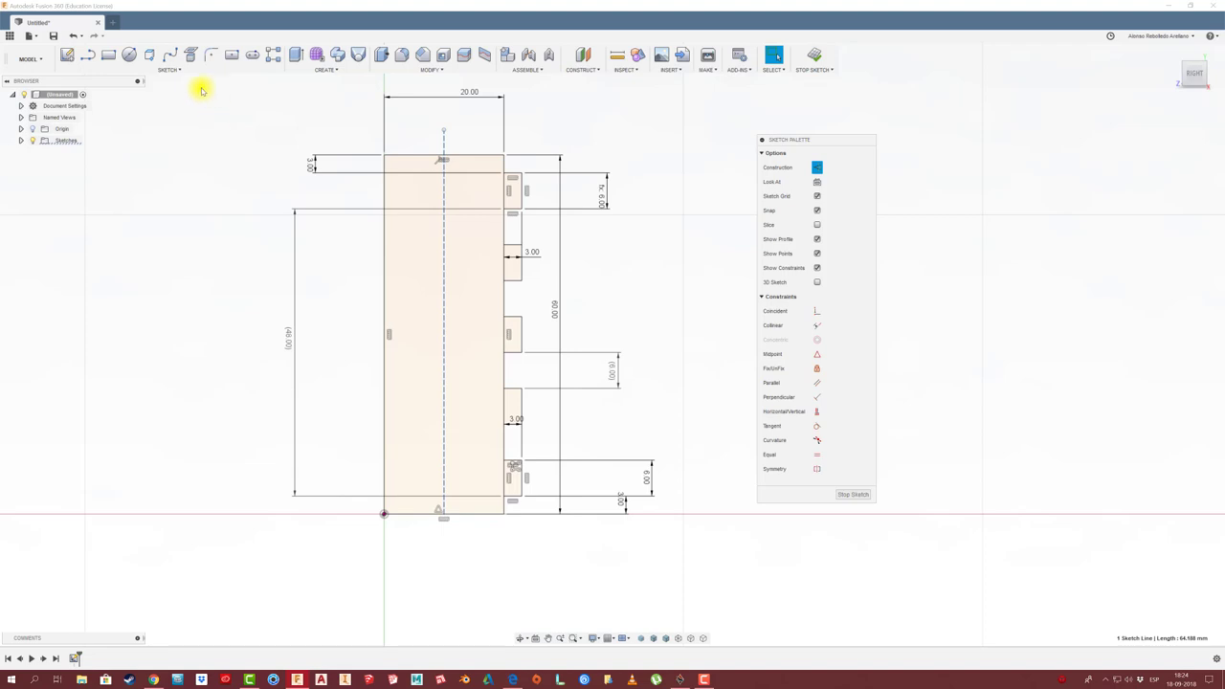
click(172, 71)
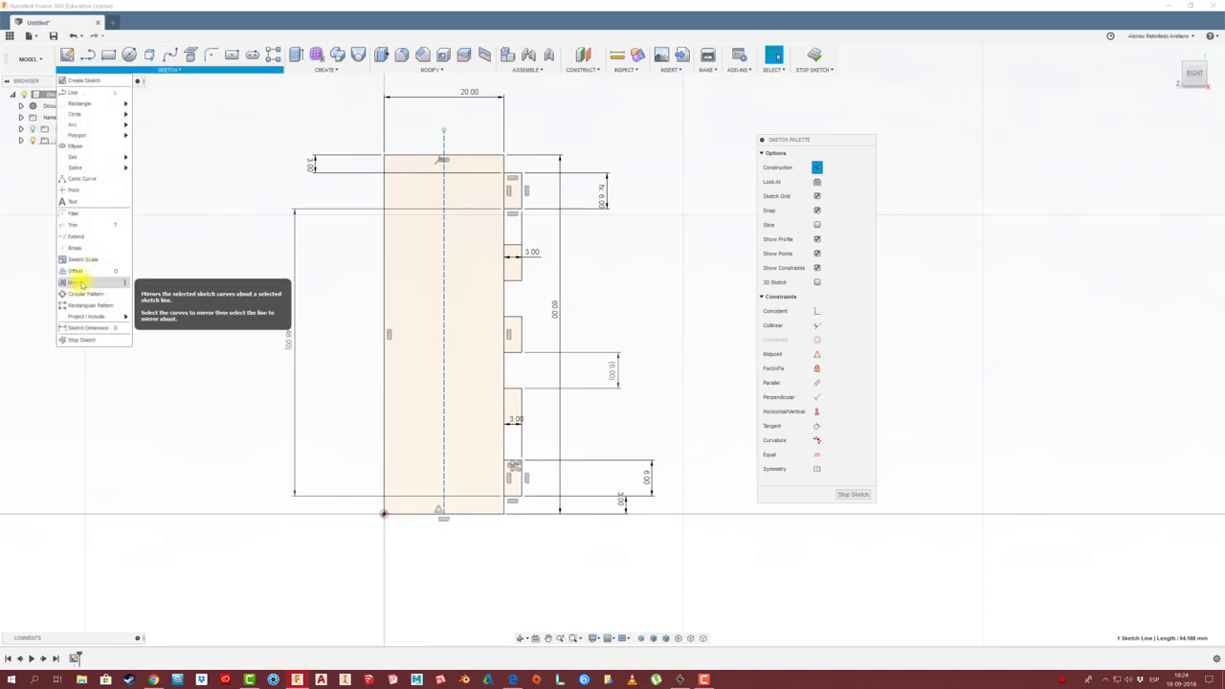
- Pin Mirror to the toolbar, mirror the right-edge tabs across the centreline, and finish the sketch
click(125, 283)
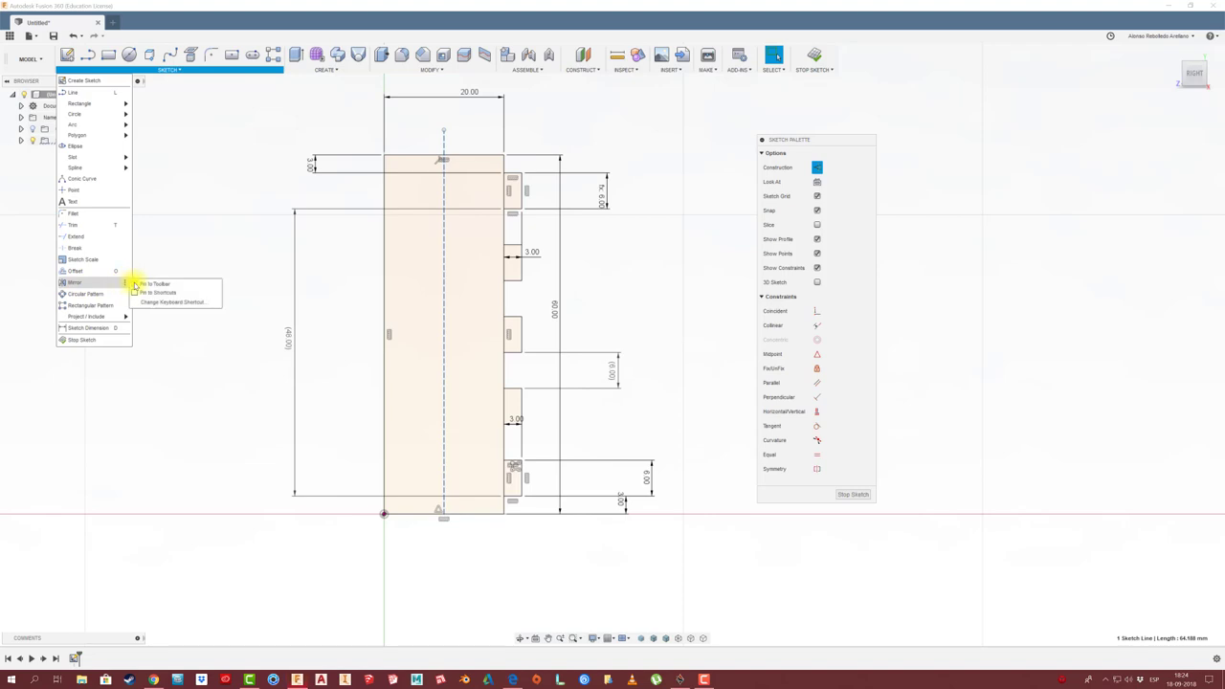
click(155, 284)
click(294, 55)
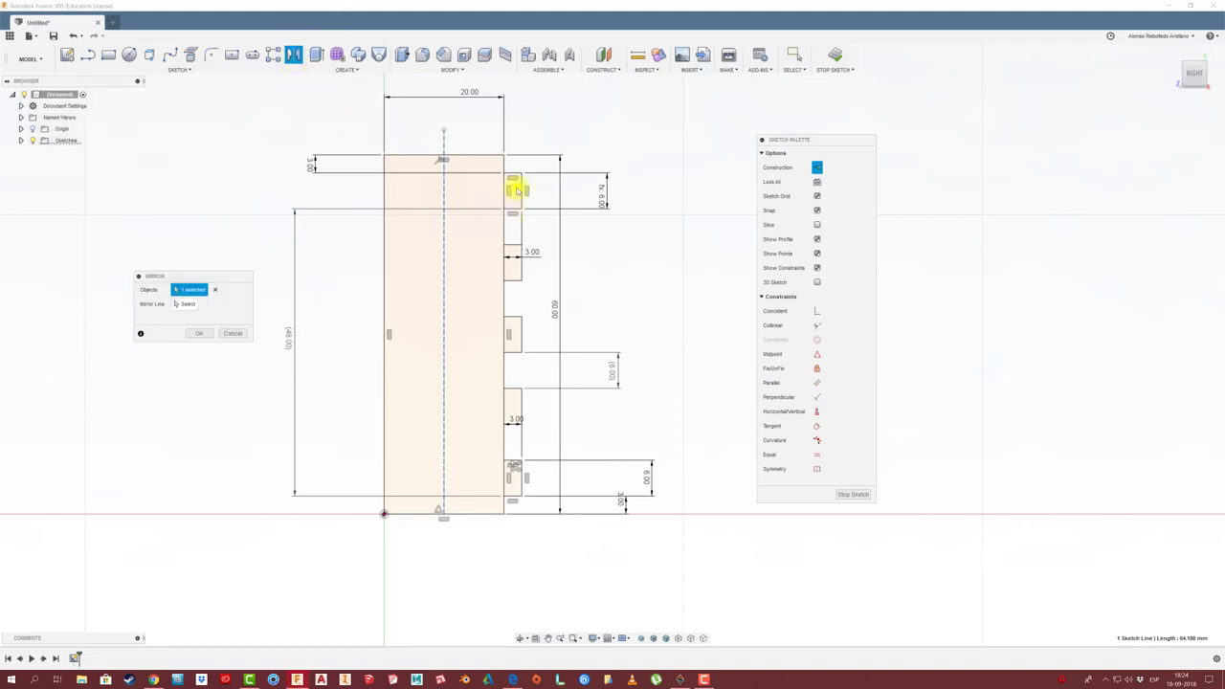
drag(491, 135, 540, 501)
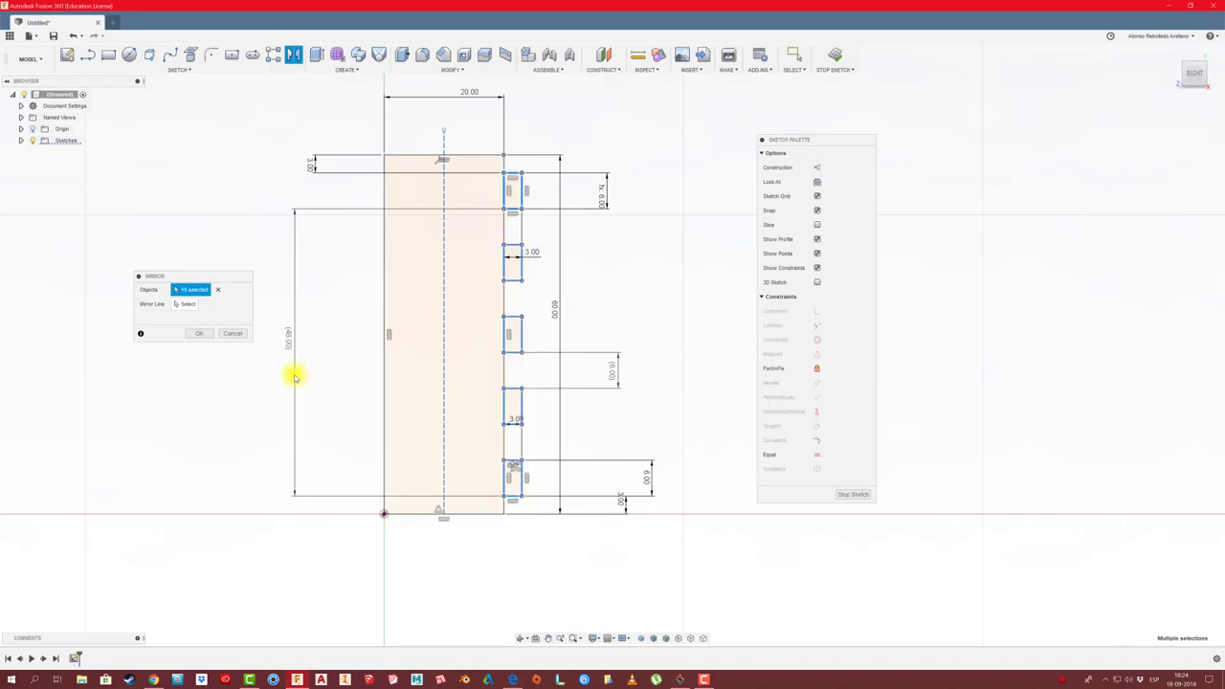
click(198, 305)
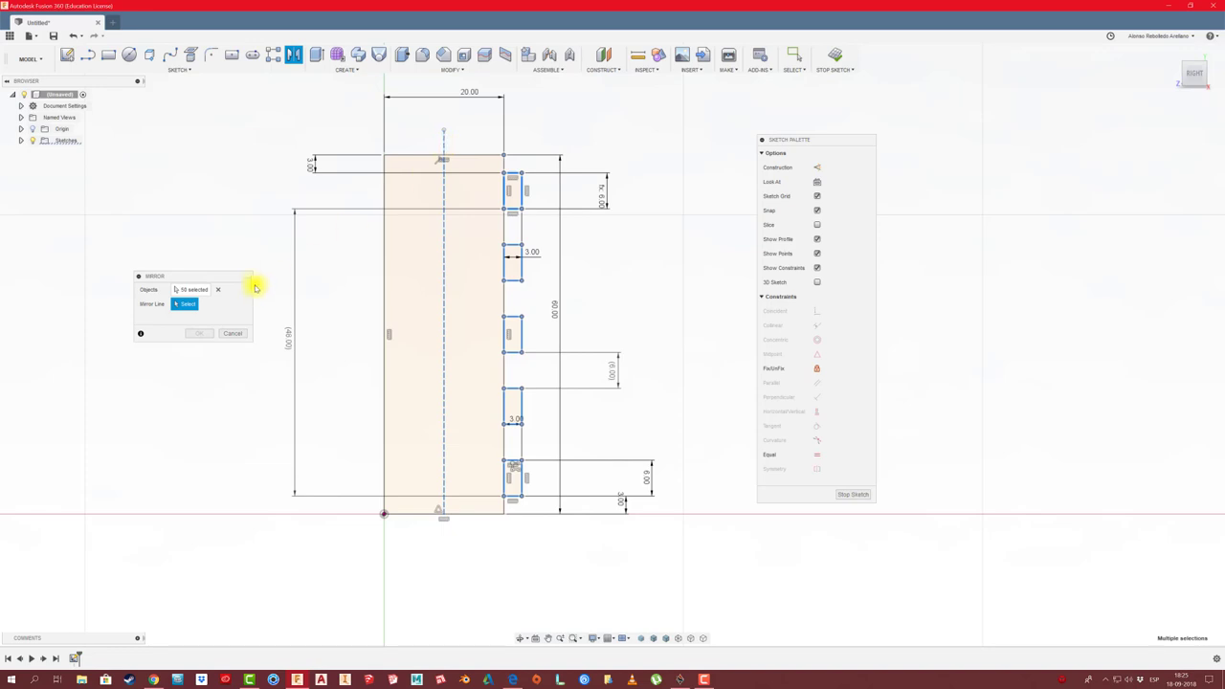
click(218, 289)
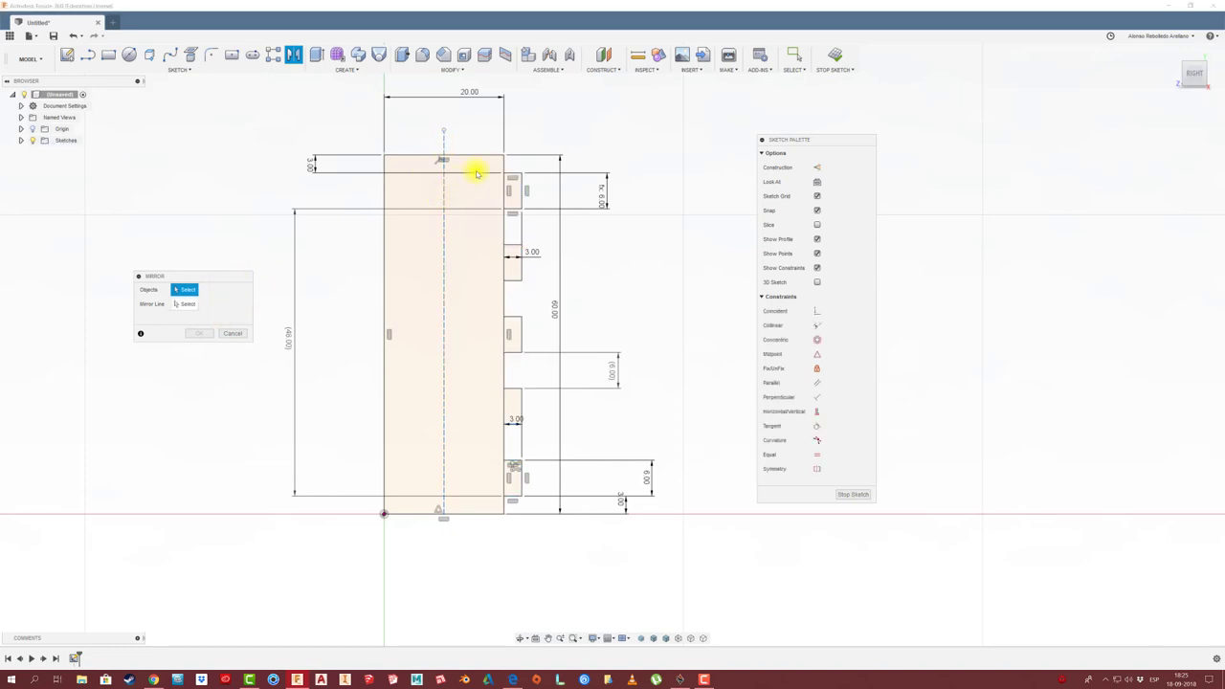
drag(484, 136, 555, 531)
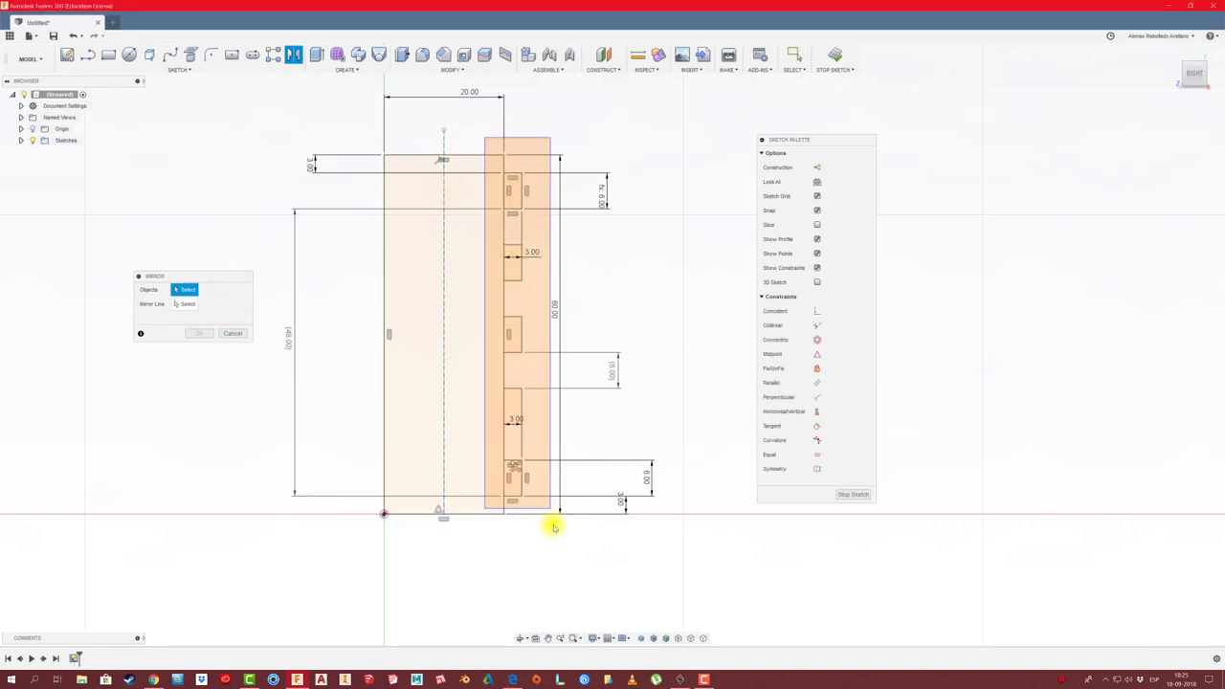
click(186, 305)
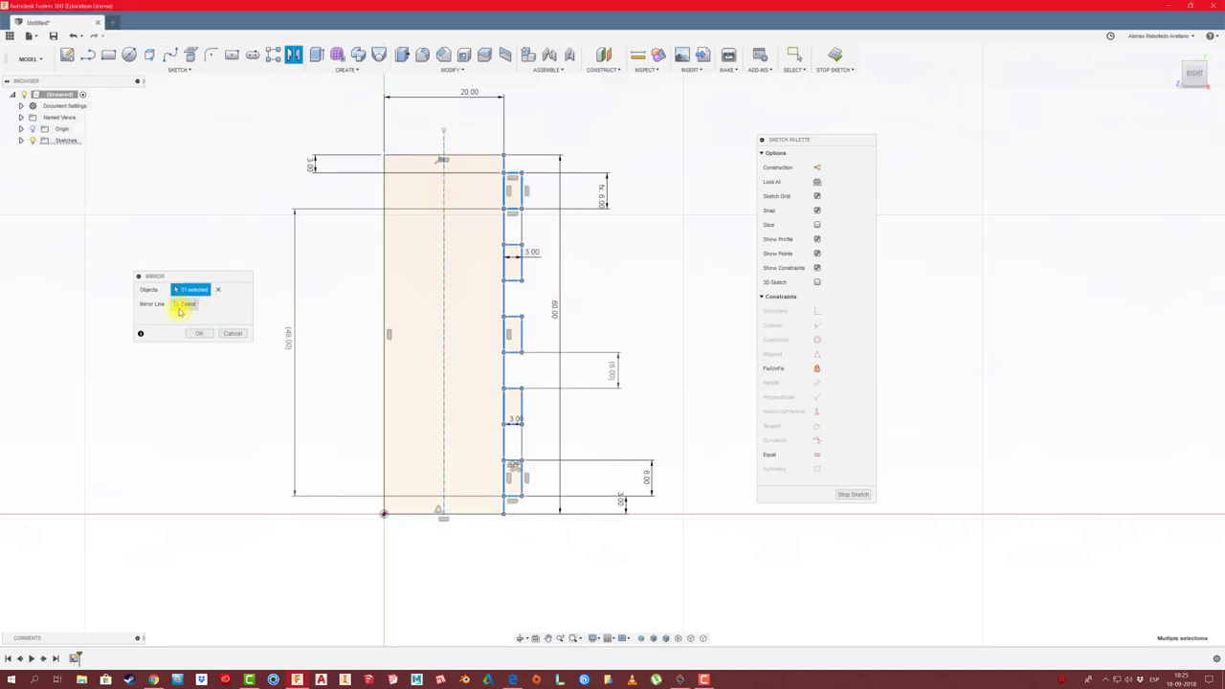
click(443, 282)
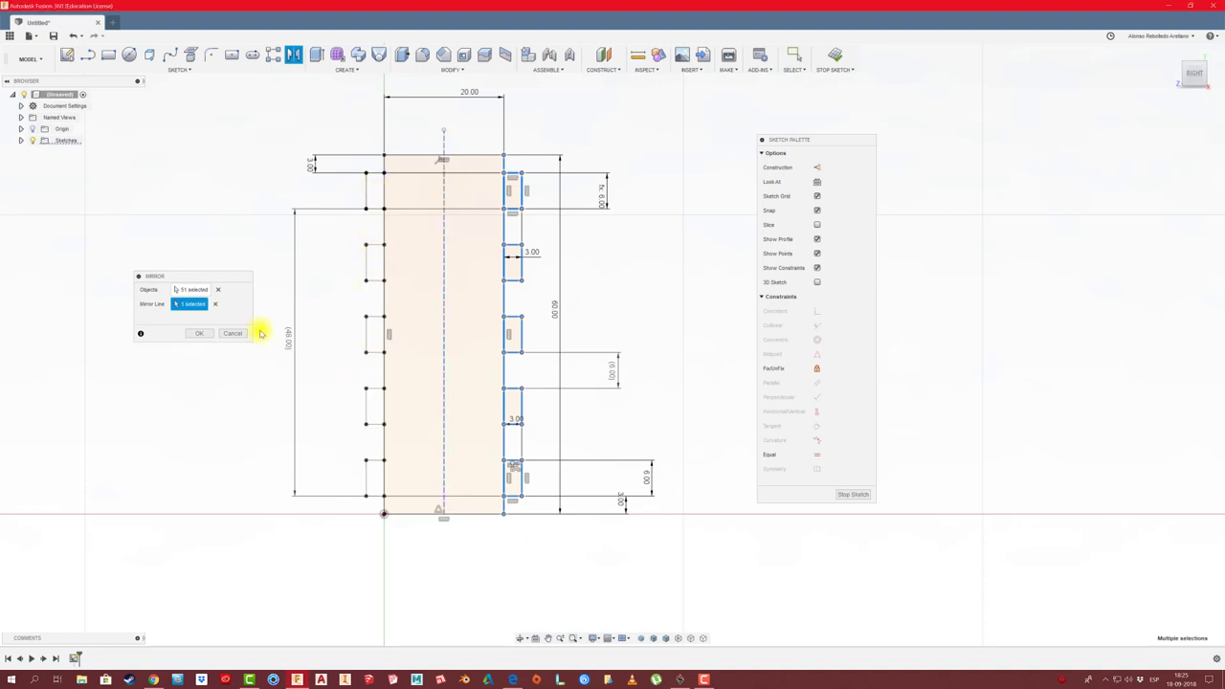
click(199, 333)
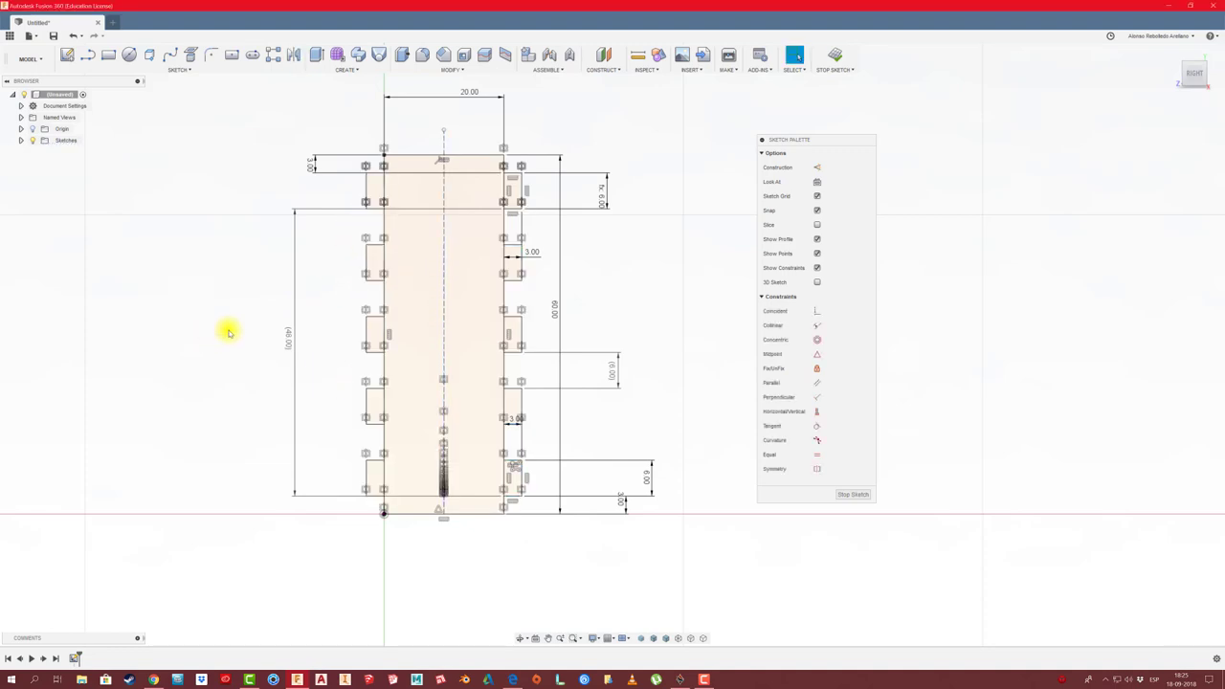
click(852, 495)
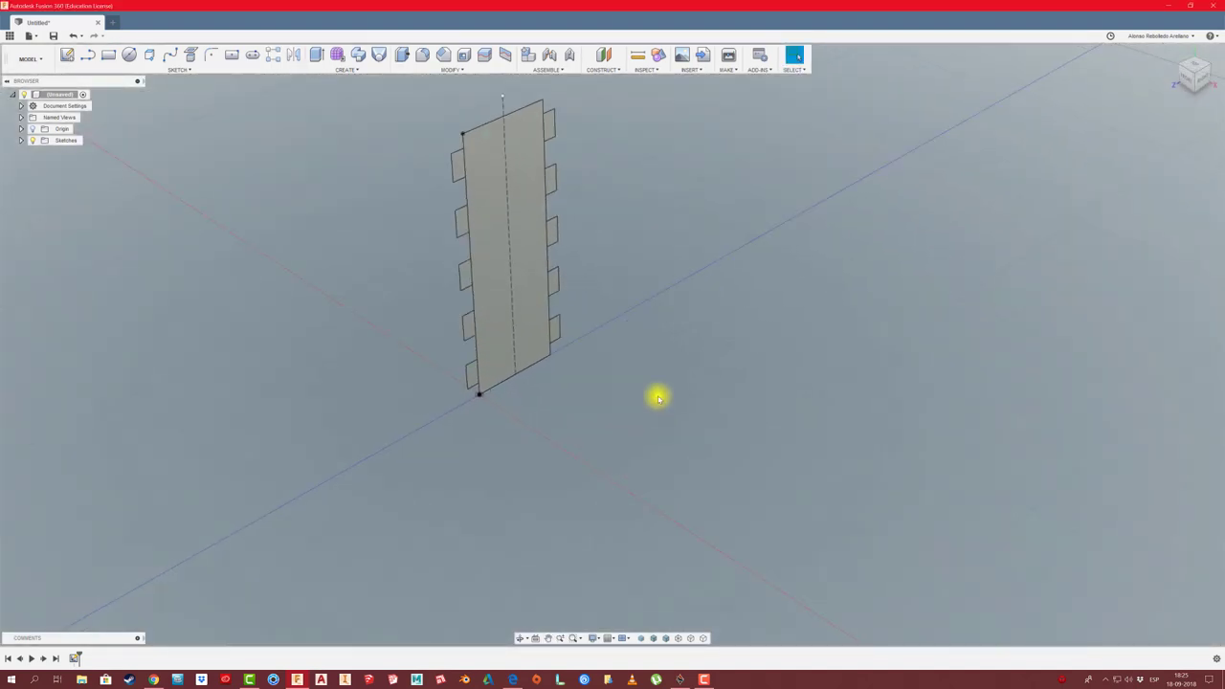
- Select the panel profile and all its tab profiles for extrusion
key(e)
click(528, 316)
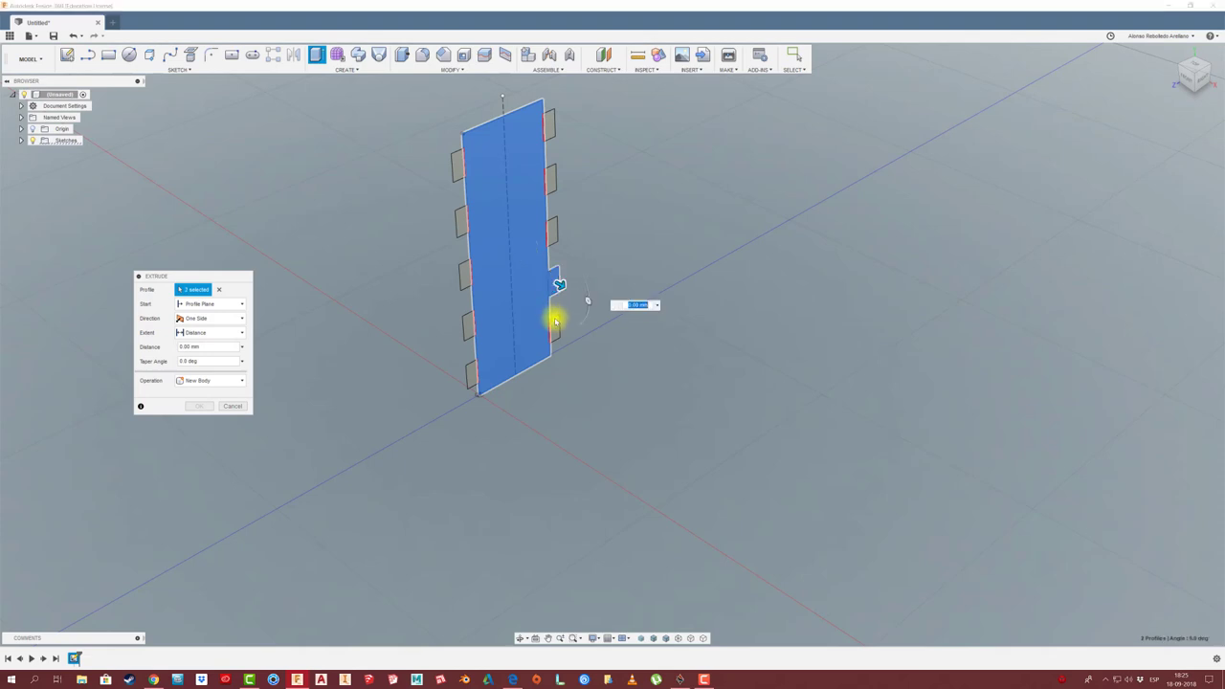
click(554, 321)
click(469, 372)
click(469, 331)
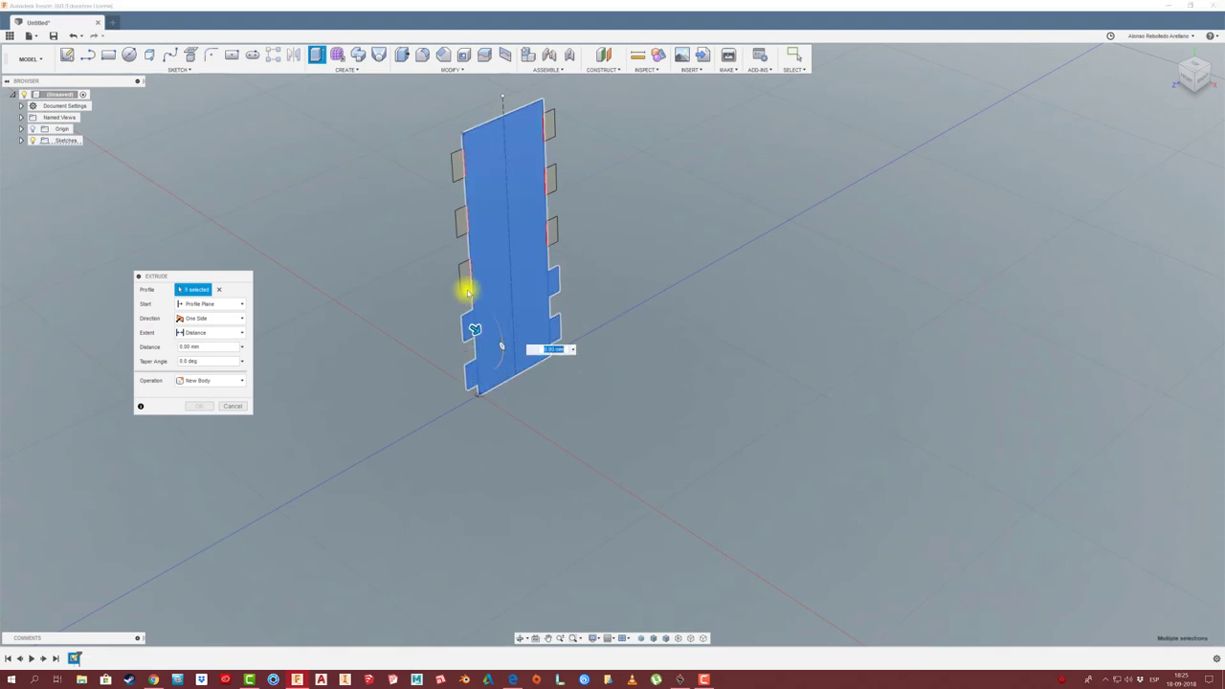
click(463, 275)
click(460, 222)
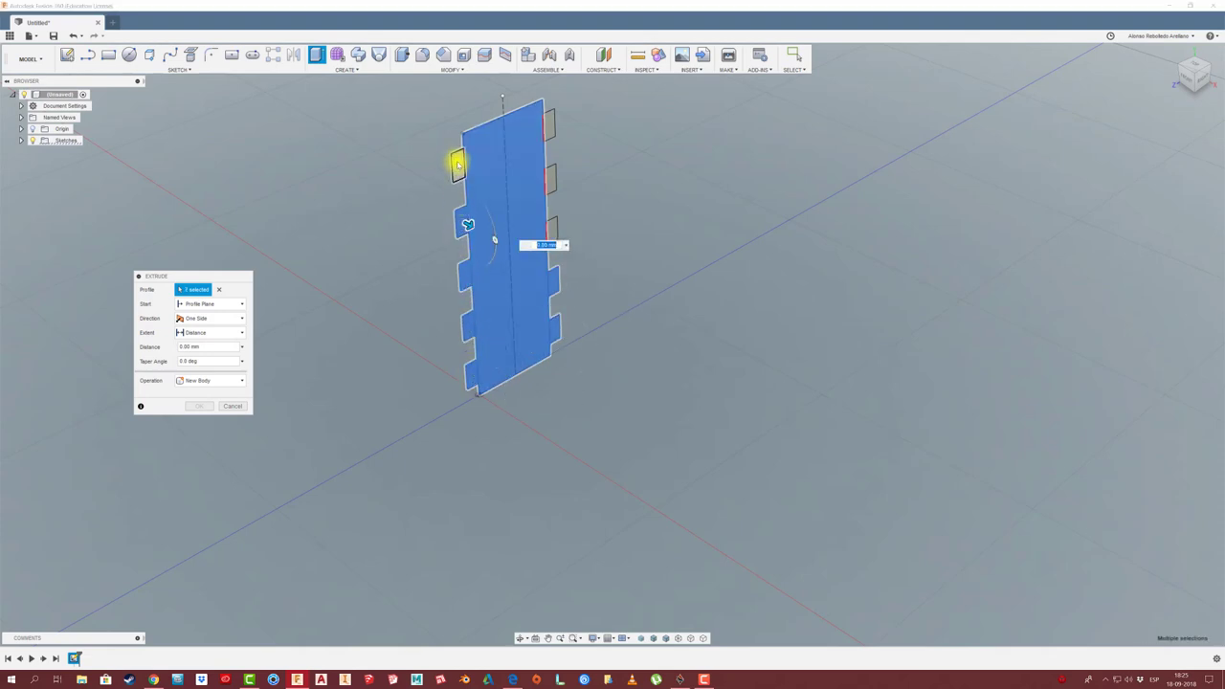
click(457, 164)
click(549, 125)
click(550, 177)
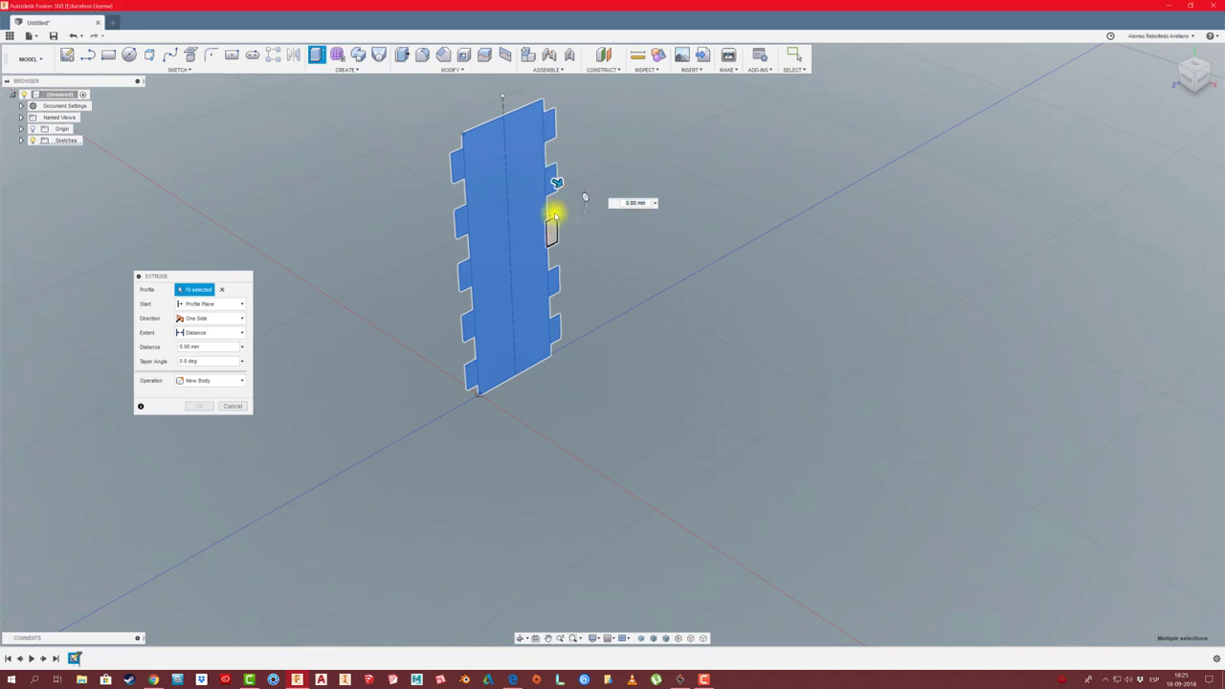
click(552, 228)
- Extrude the profiles symmetrically to a 3 mm total thickness
drag(566, 237, 593, 252)
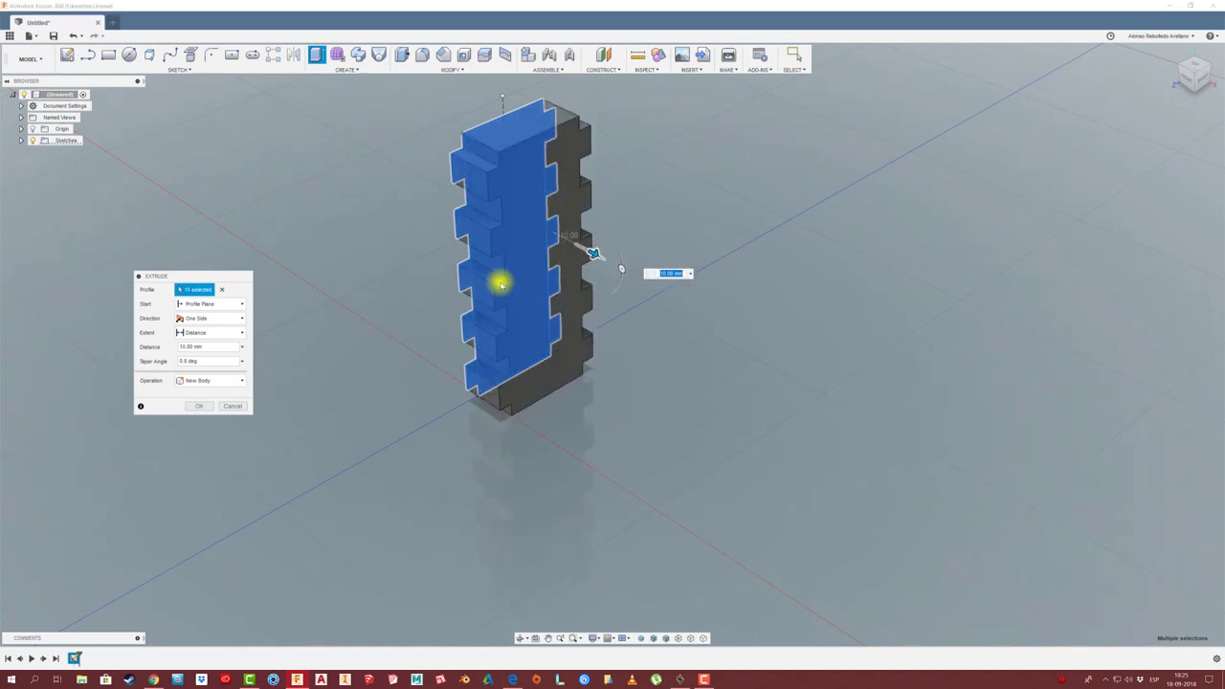
click(241, 318)
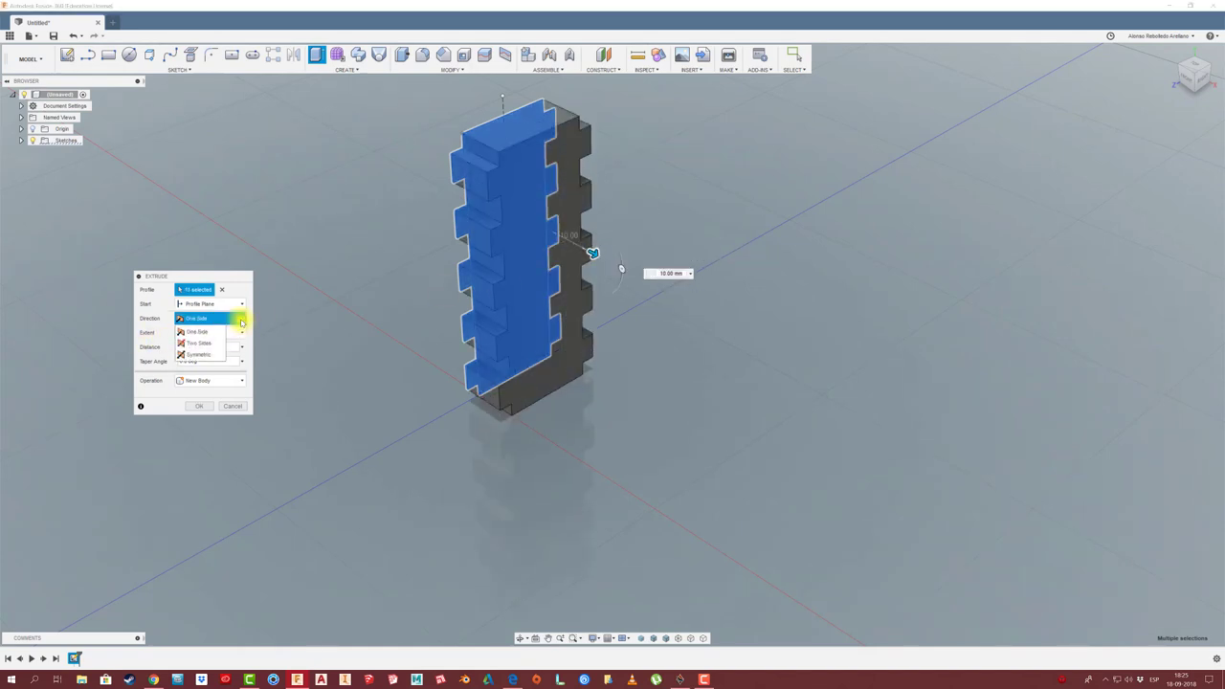
click(199, 354)
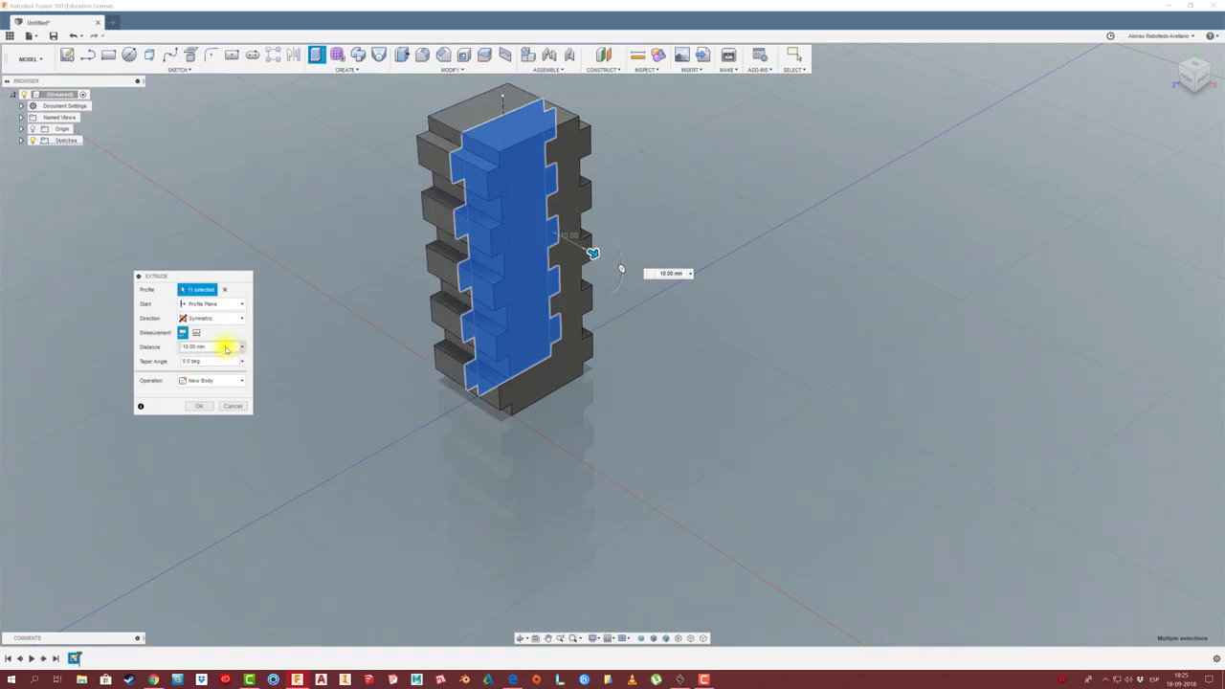
click(197, 333)
drag(211, 347, 176, 348)
text(3)
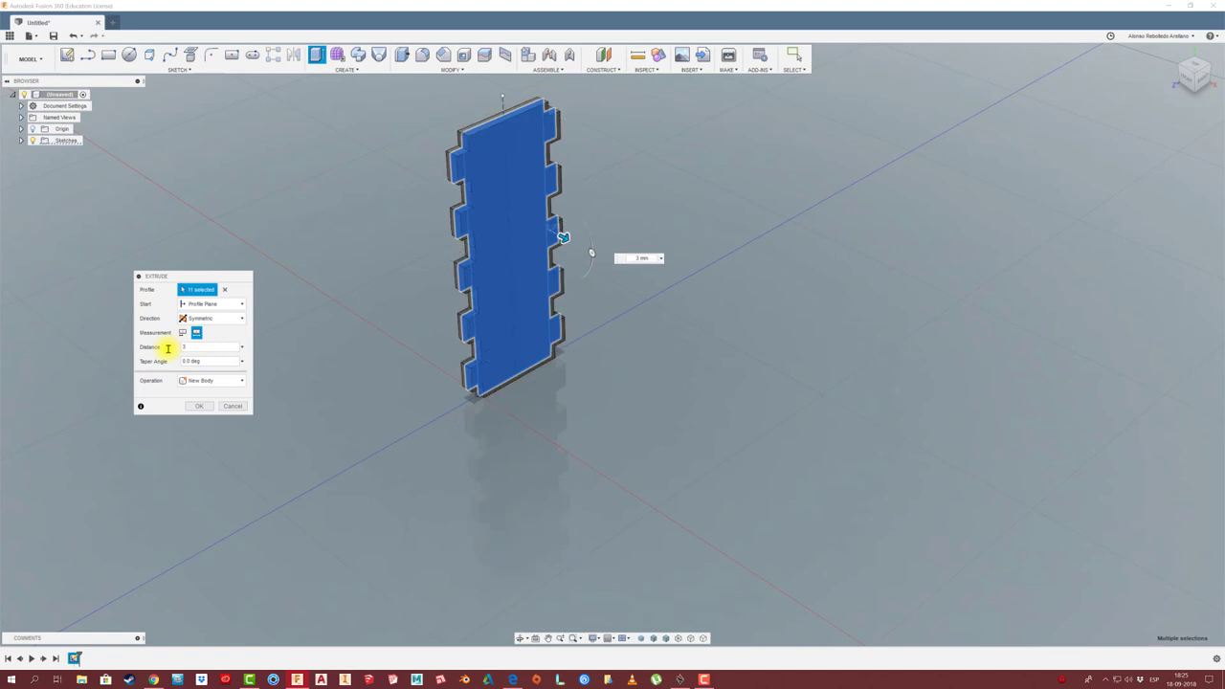
click(196, 408)
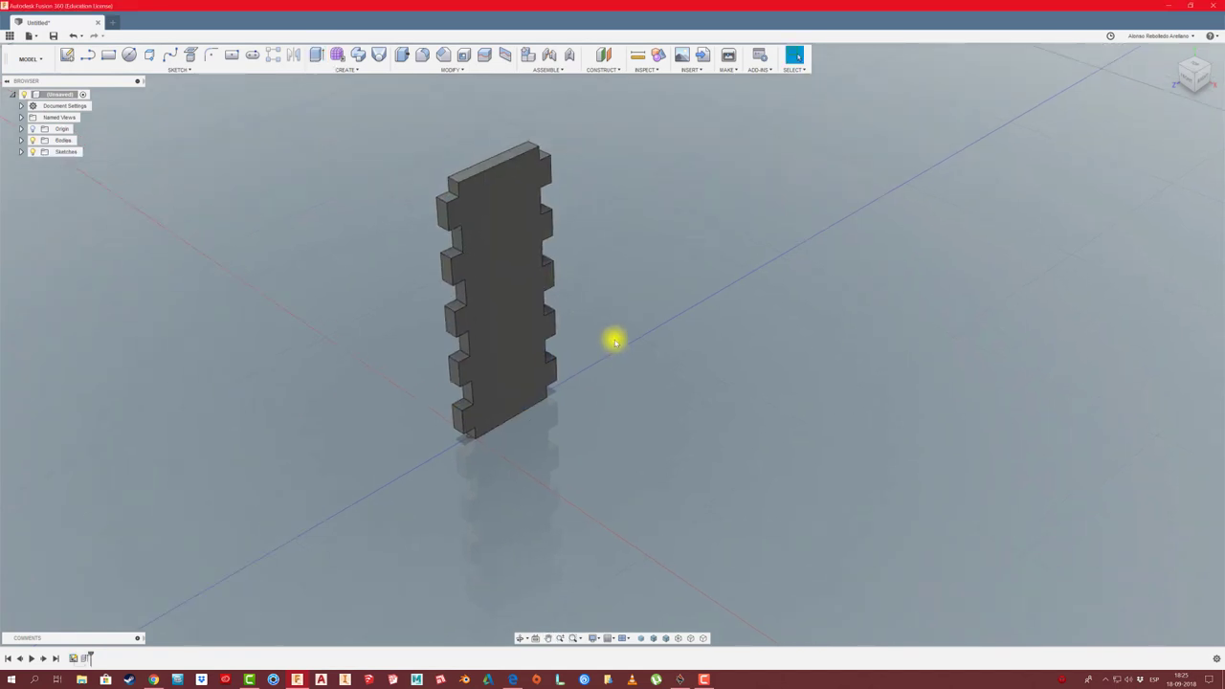
- Turn the tabbed panel body into Component1 and review its physical properties
shift+middle_drag(640, 289, 628, 300)
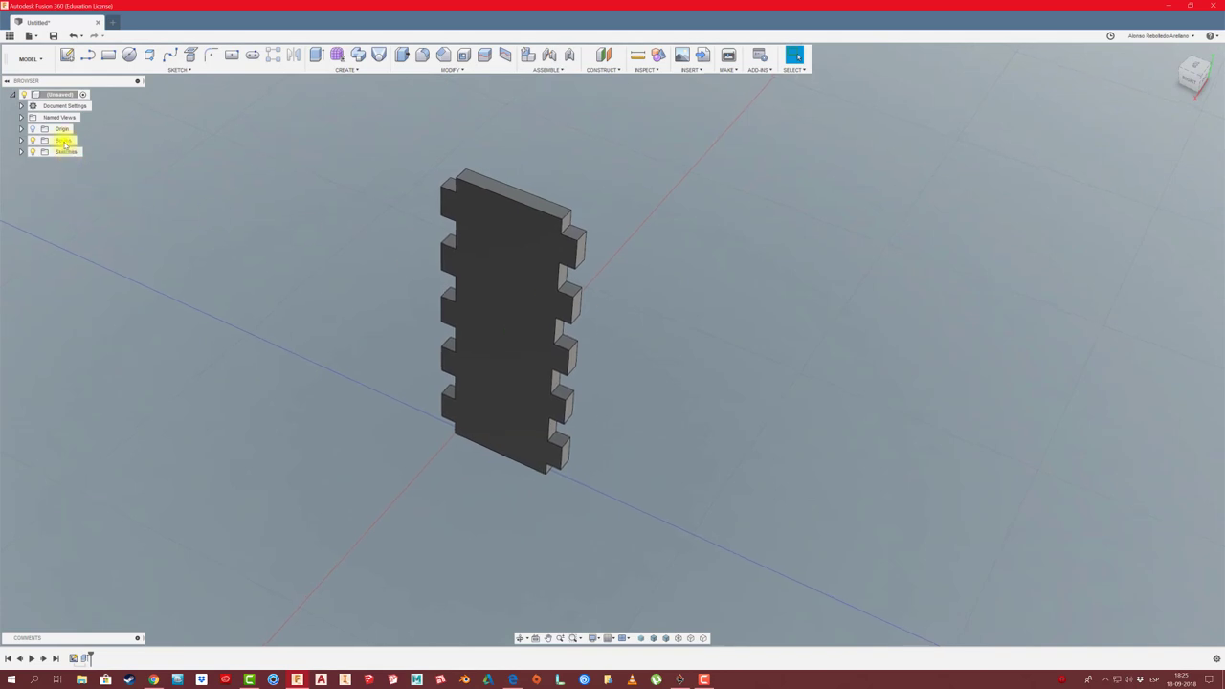
right_click(63, 142)
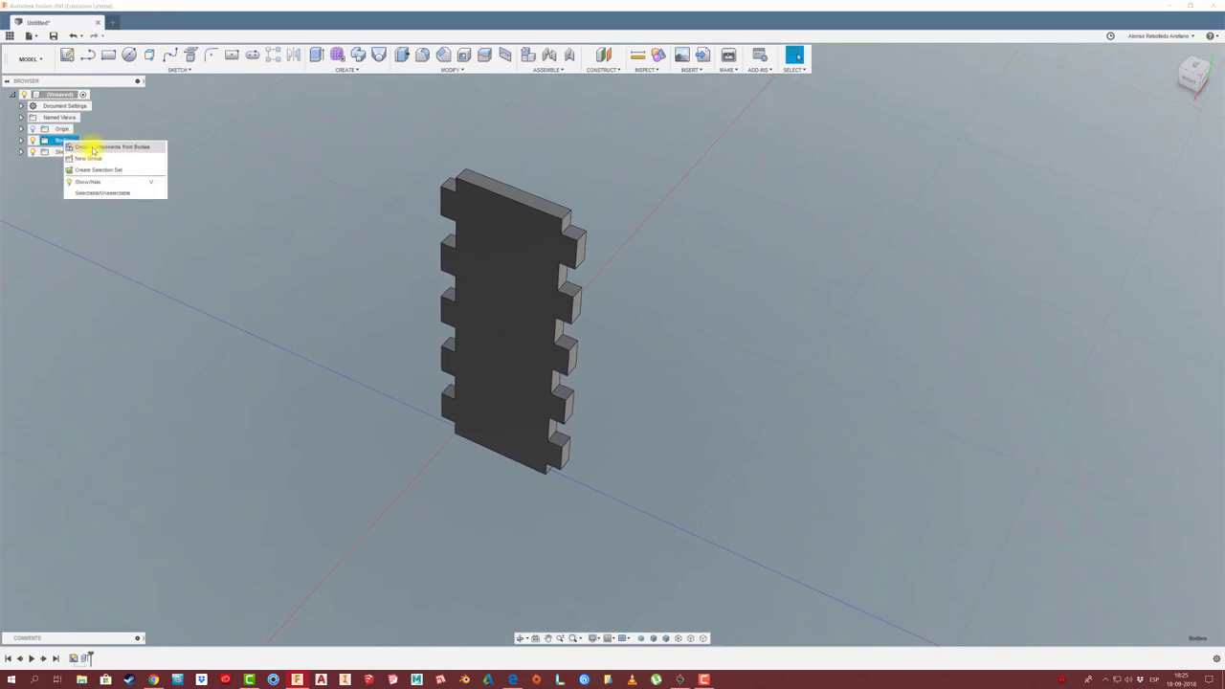
click(92, 148)
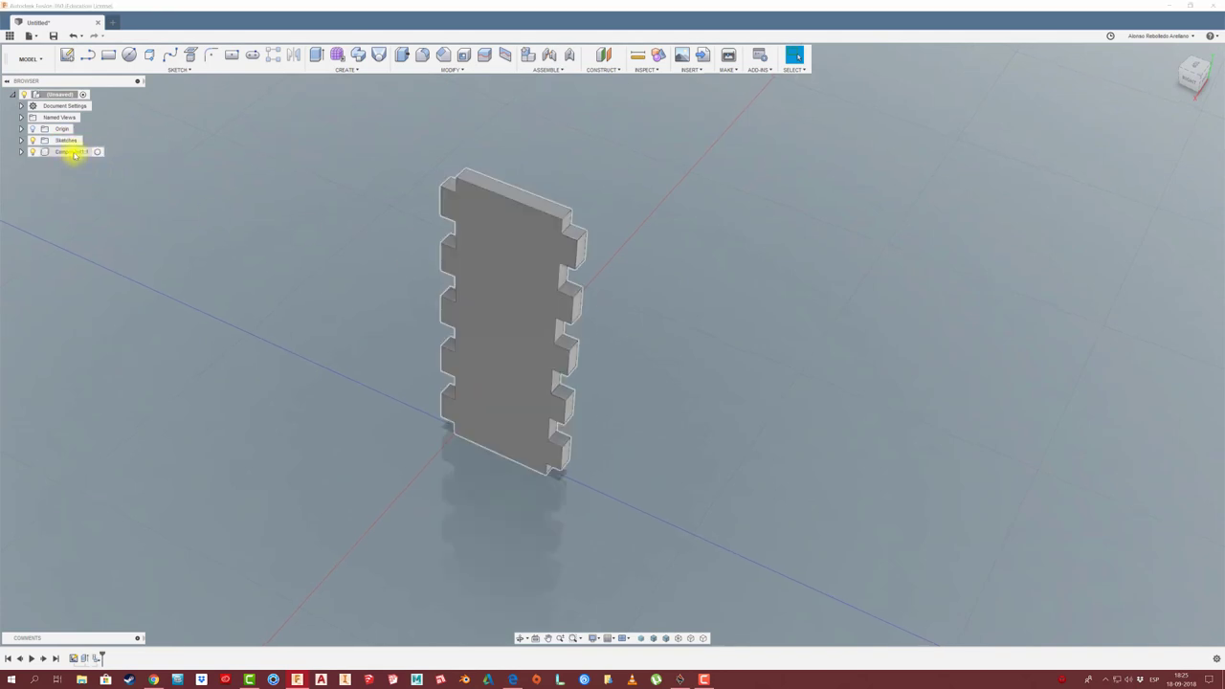
right_click(75, 155)
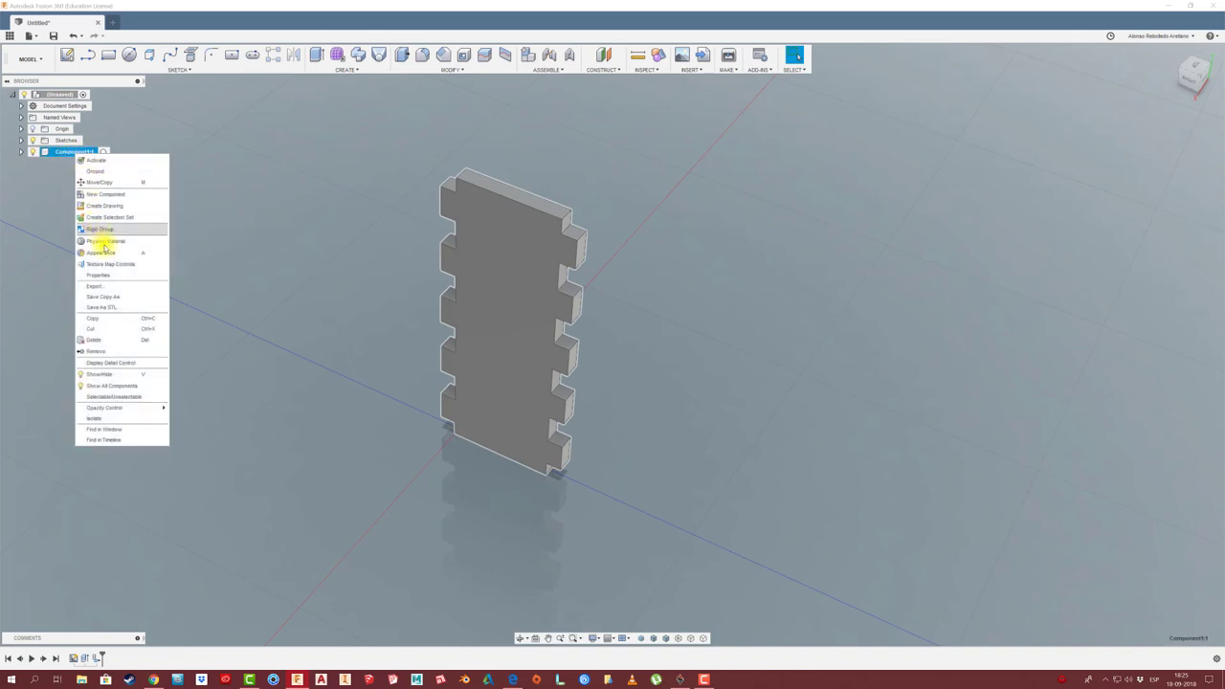
click(109, 277)
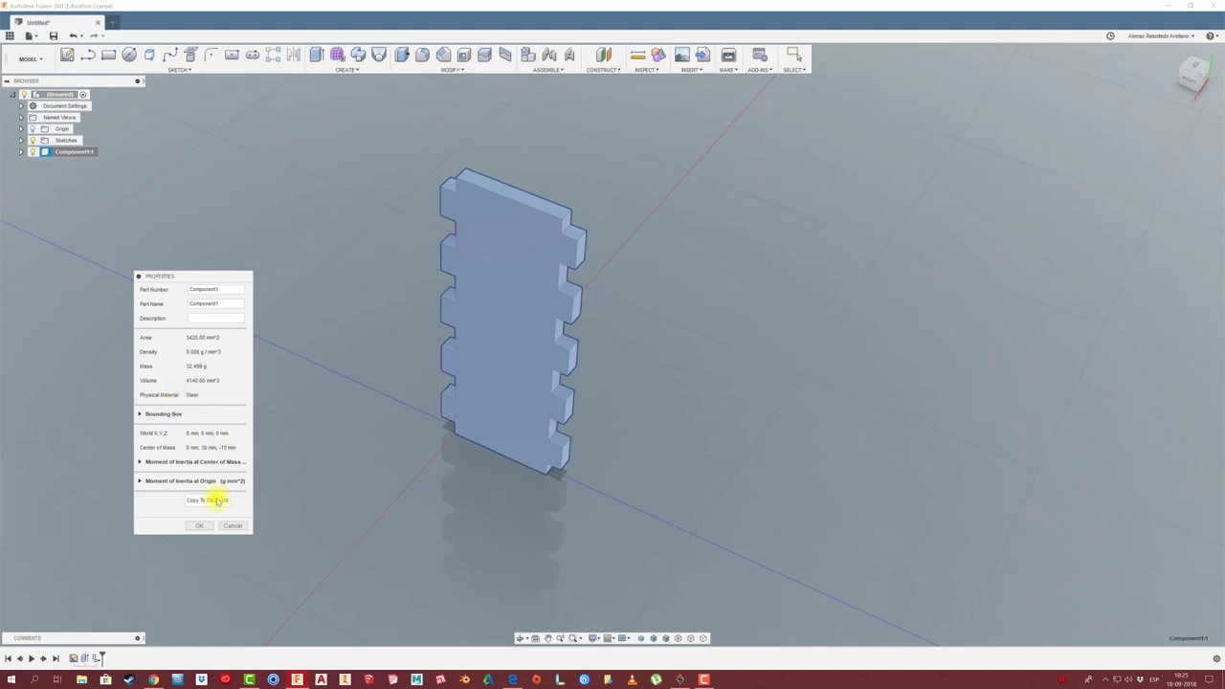
click(235, 526)
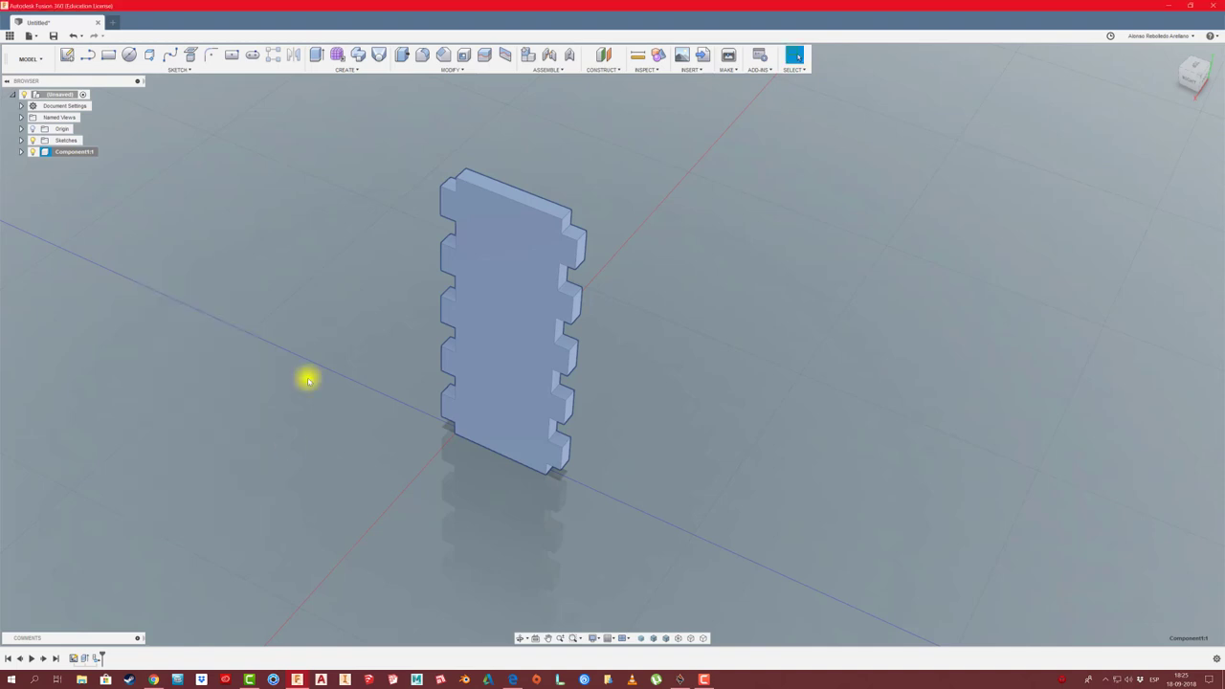
- Open the Physical Material library for Component1 and browse its Wood folder
right_click(74, 154)
click(119, 243)
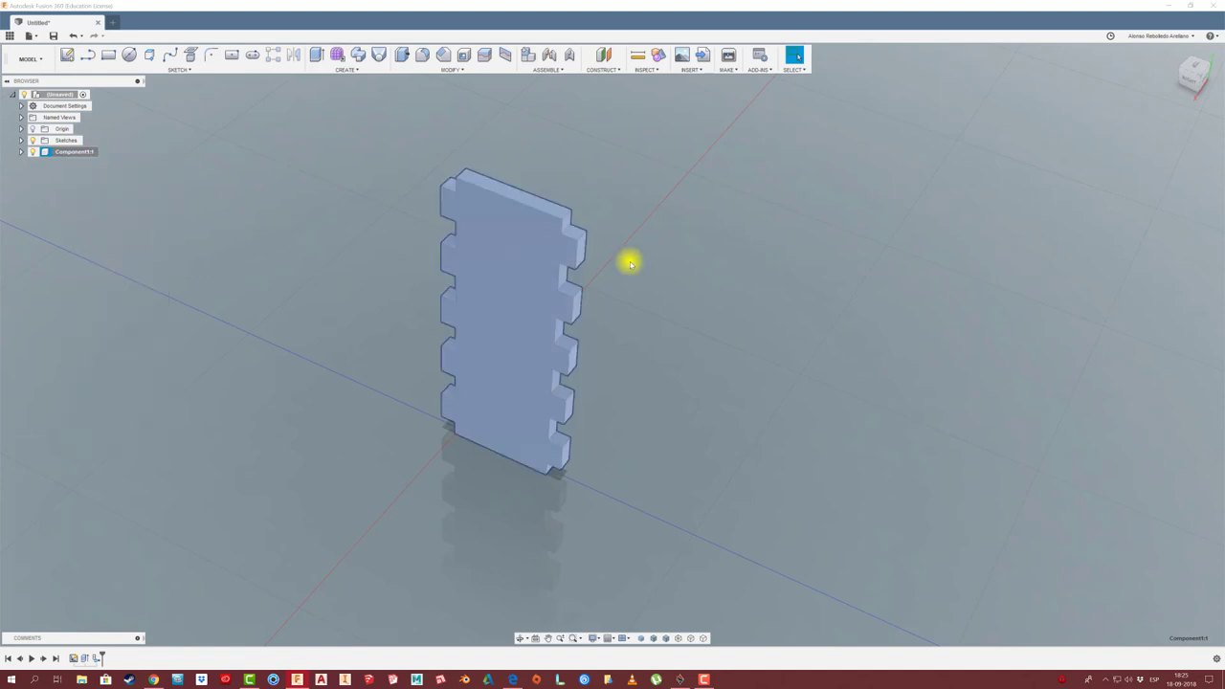
drag(1095, 134, 809, 103)
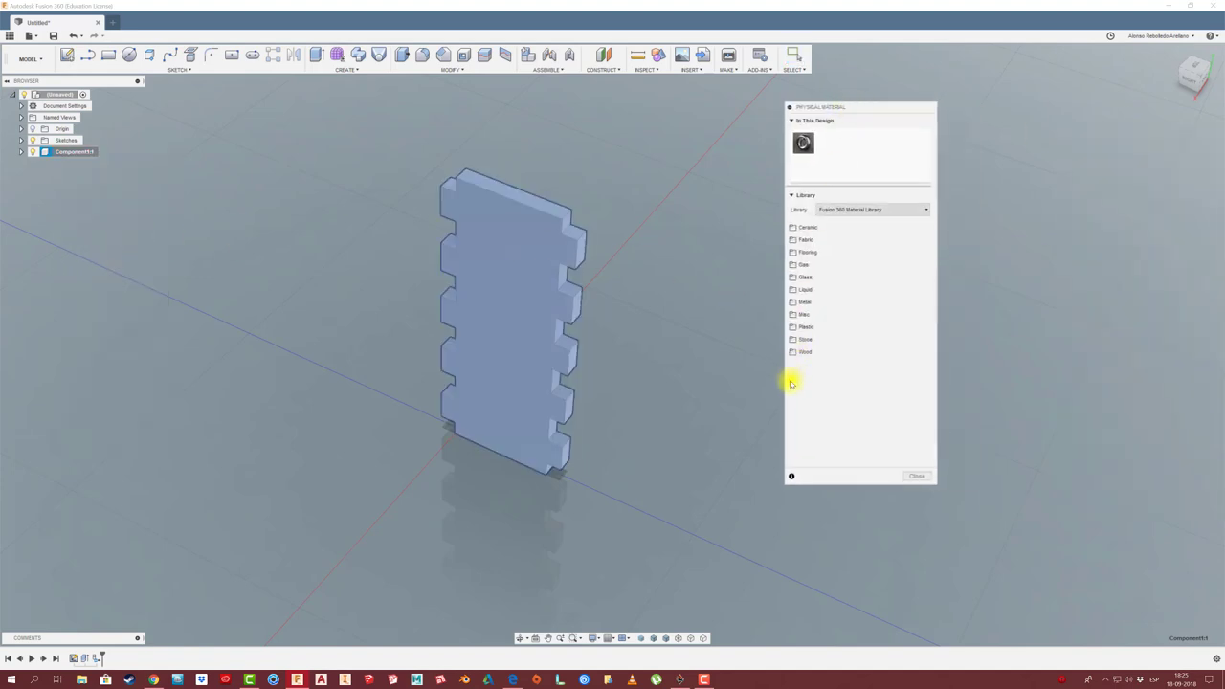
click(803, 351)
scroll(848, 391, down, 3)
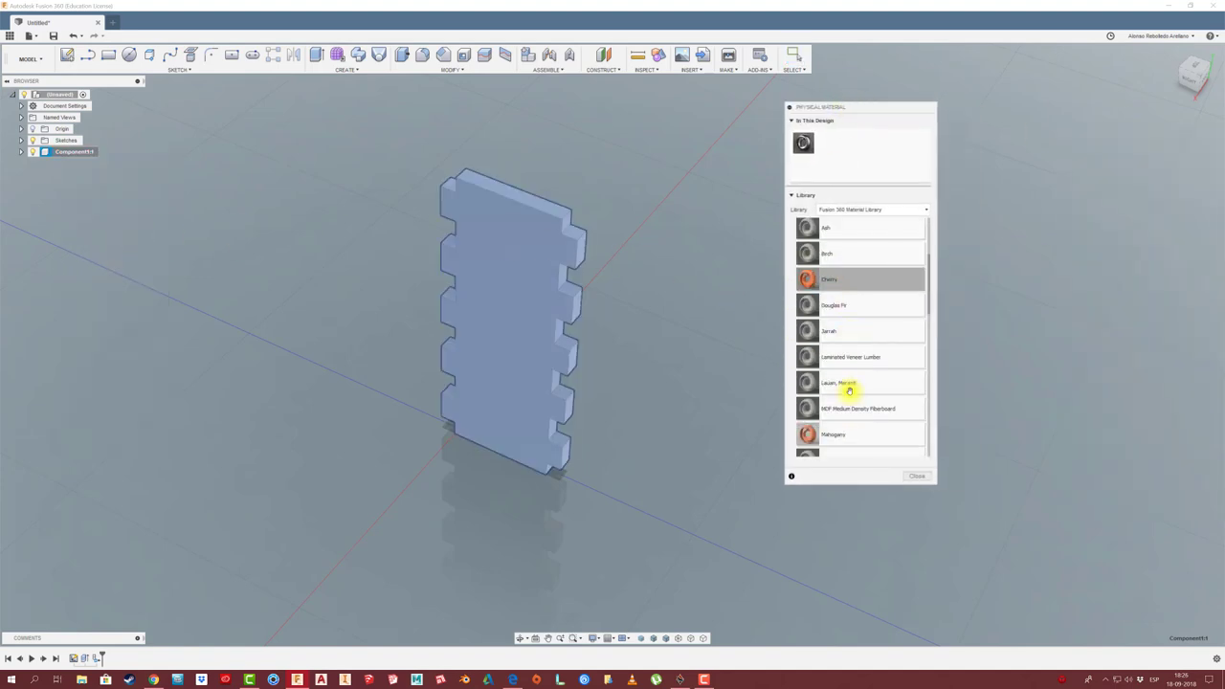
scroll(847, 411, down, 1)
scroll(849, 412, down, 2)
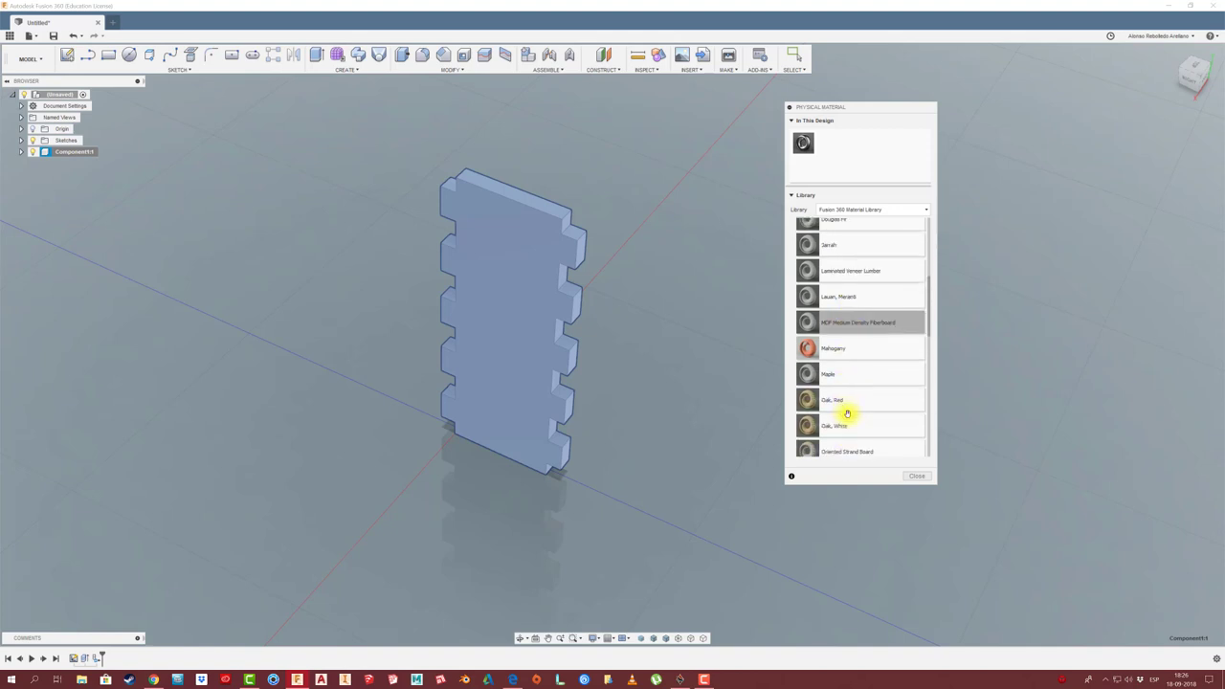
scroll(854, 414, down, 1)
scroll(855, 415, down, 2)
scroll(855, 412, down, 1)
scroll(857, 413, down, 1)
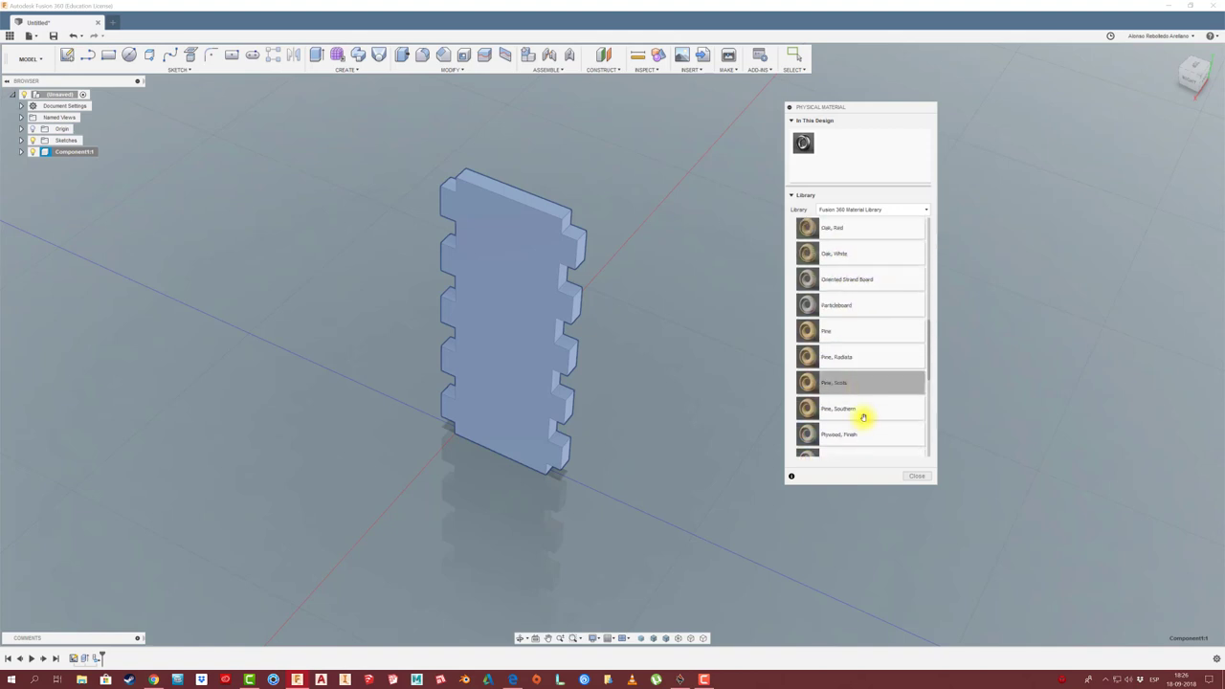
scroll(862, 416, down, 1)
scroll(864, 418, down, 1)
scroll(866, 414, down, 1)
scroll(868, 410, down, 1)
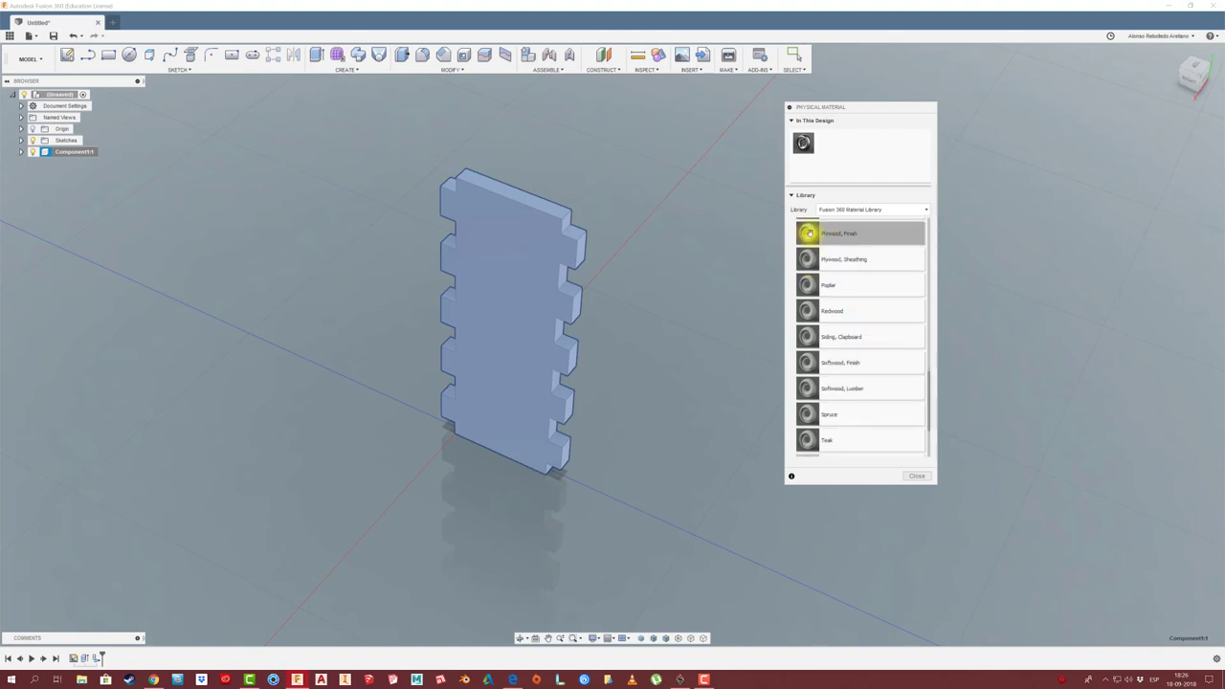
- Apply Plywood, Finish to the board body and collapse the material panel
mouse_move(808, 232)
mouse_down()
mouse_move(528, 290)
mouse_move(566, 305)
mouse_up()
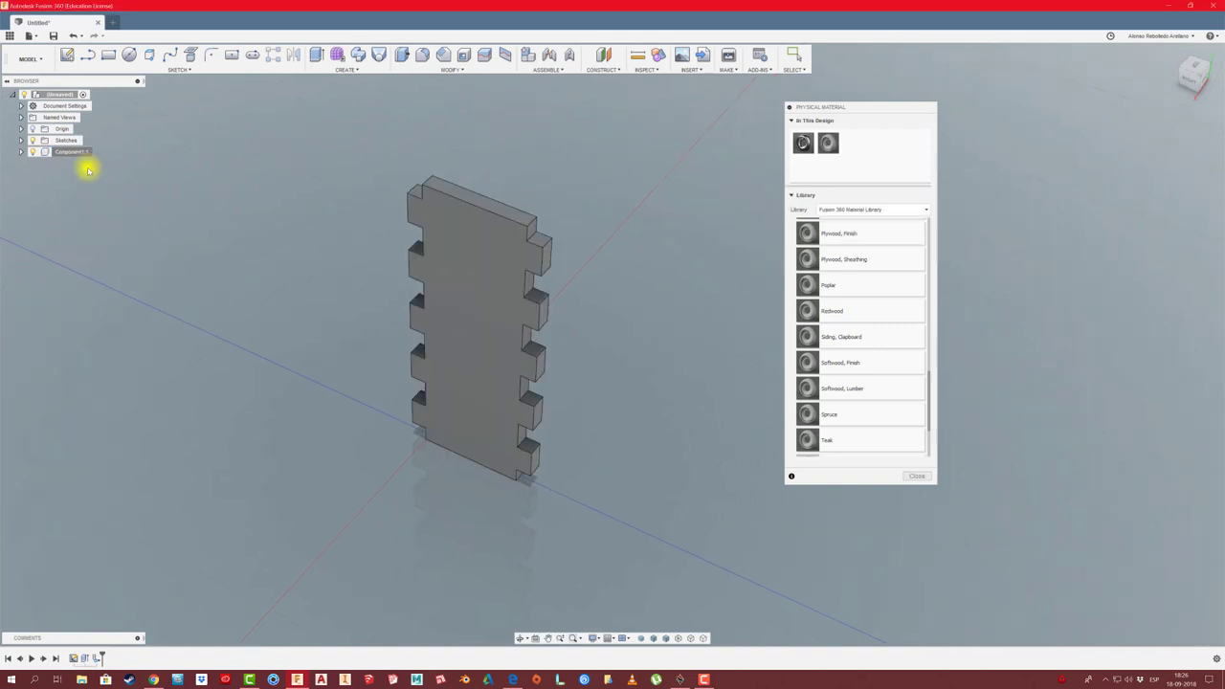
click(70, 153)
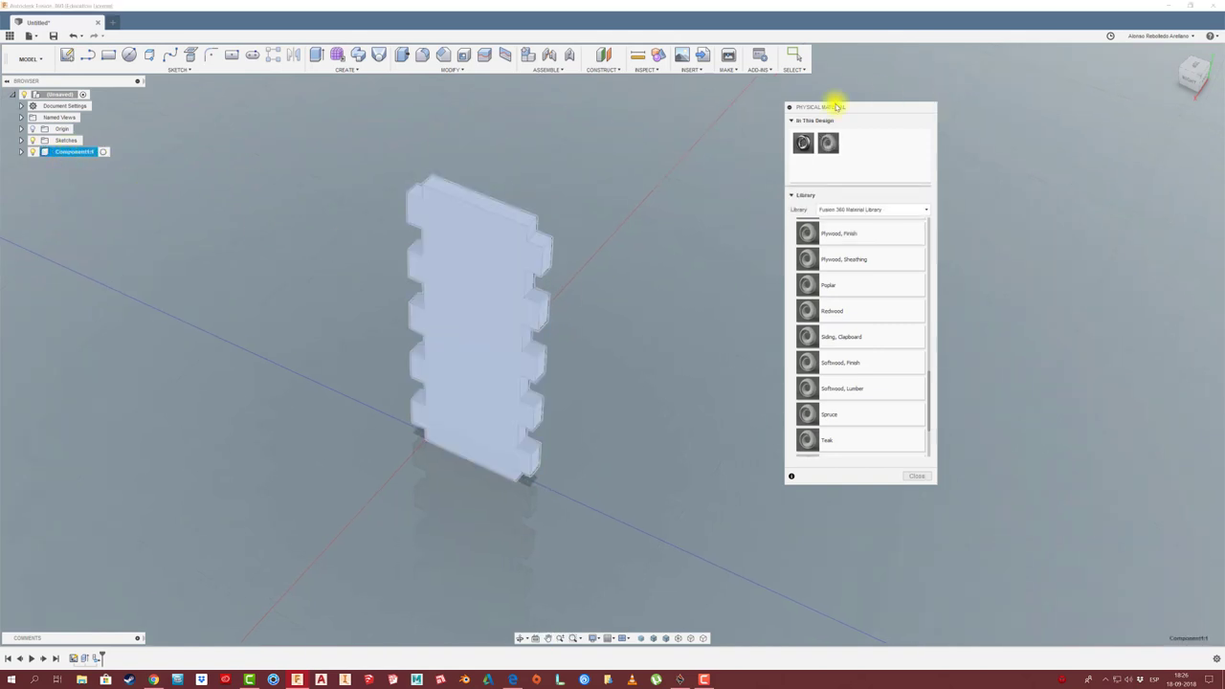
click(787, 107)
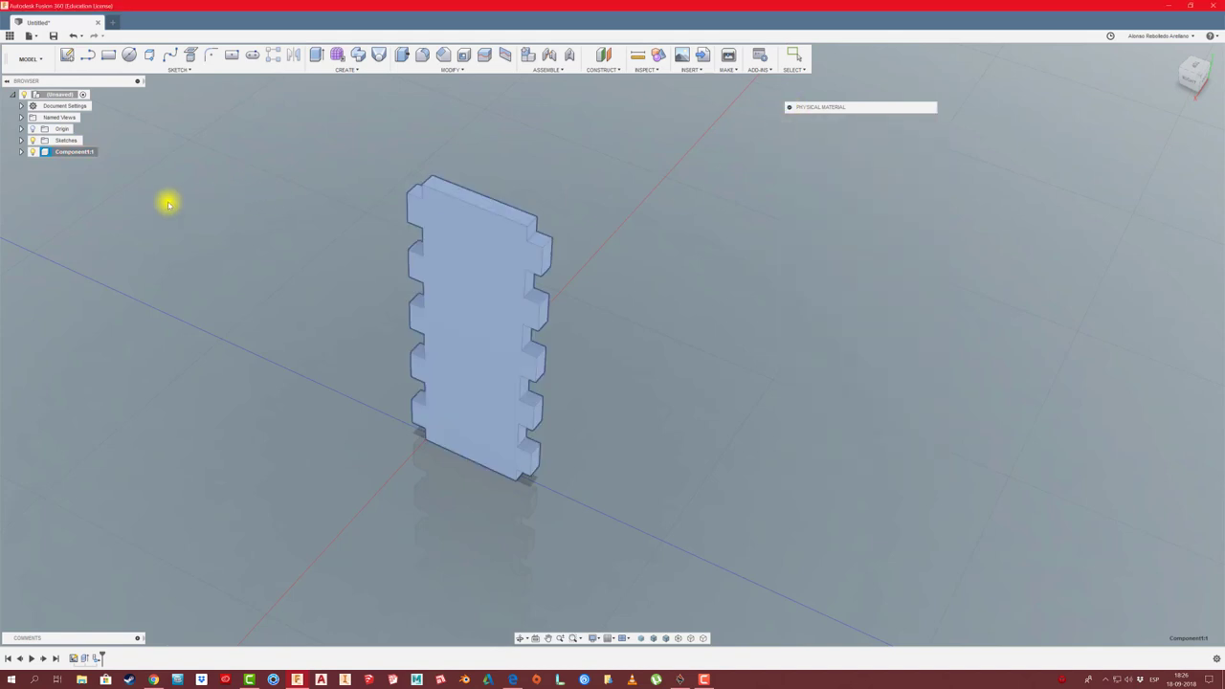
right_click(74, 151)
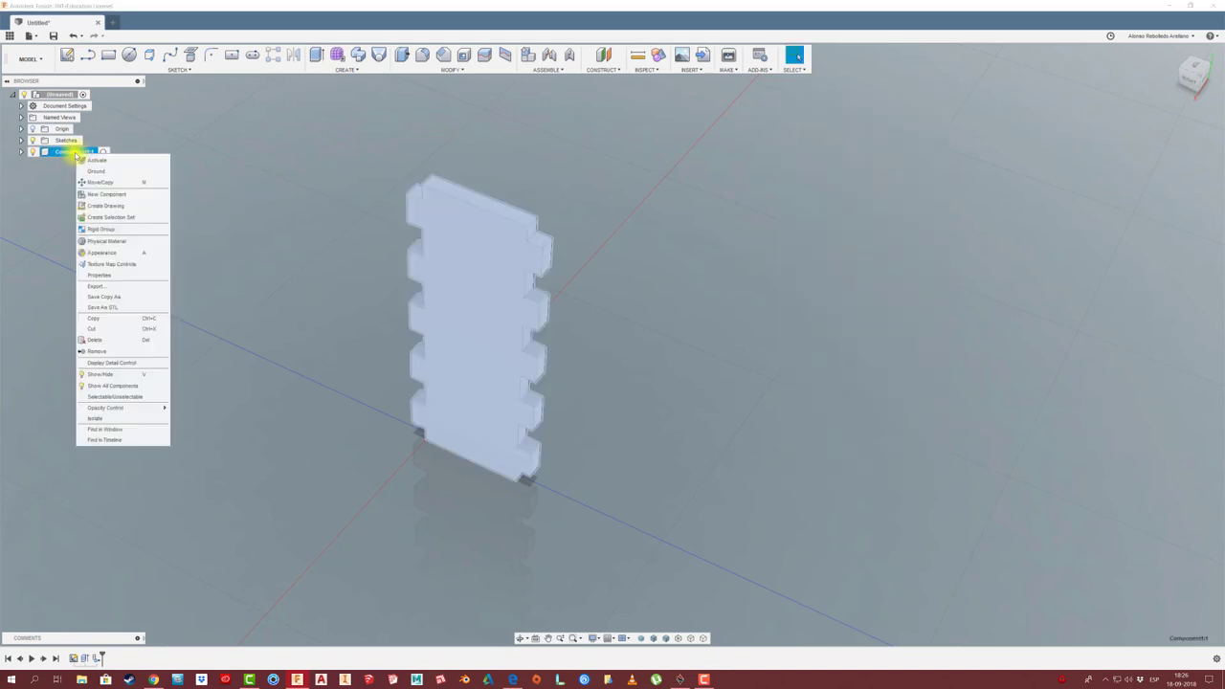
click(103, 275)
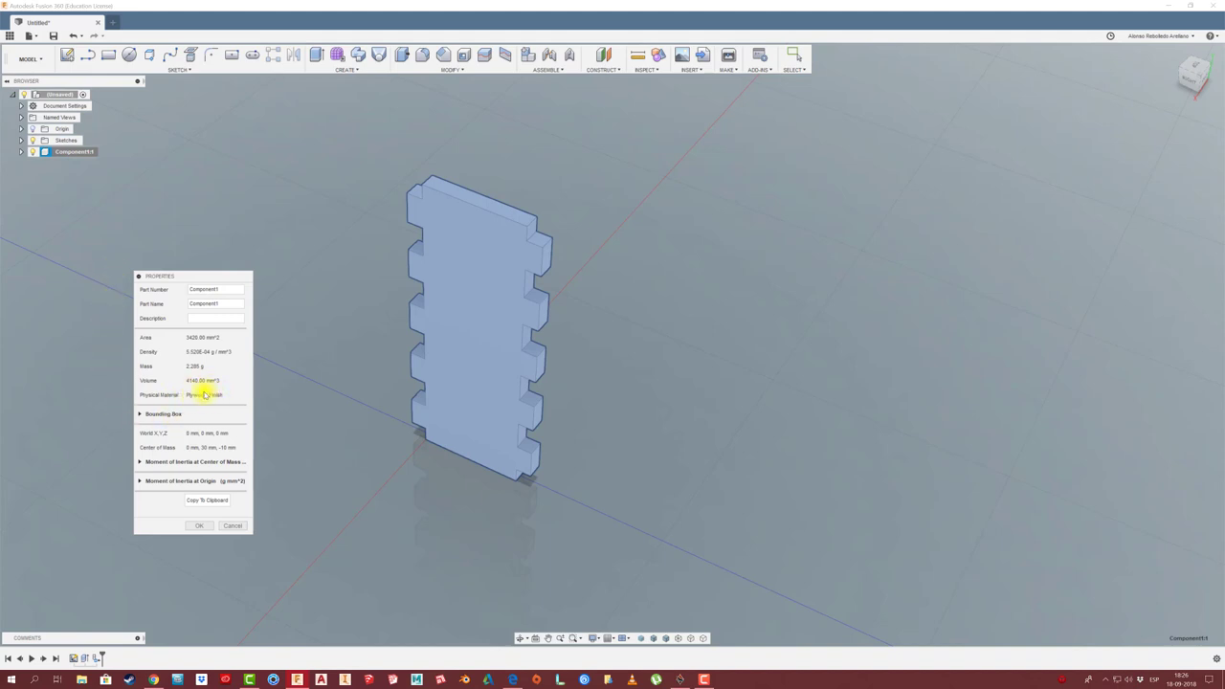
click(139, 277)
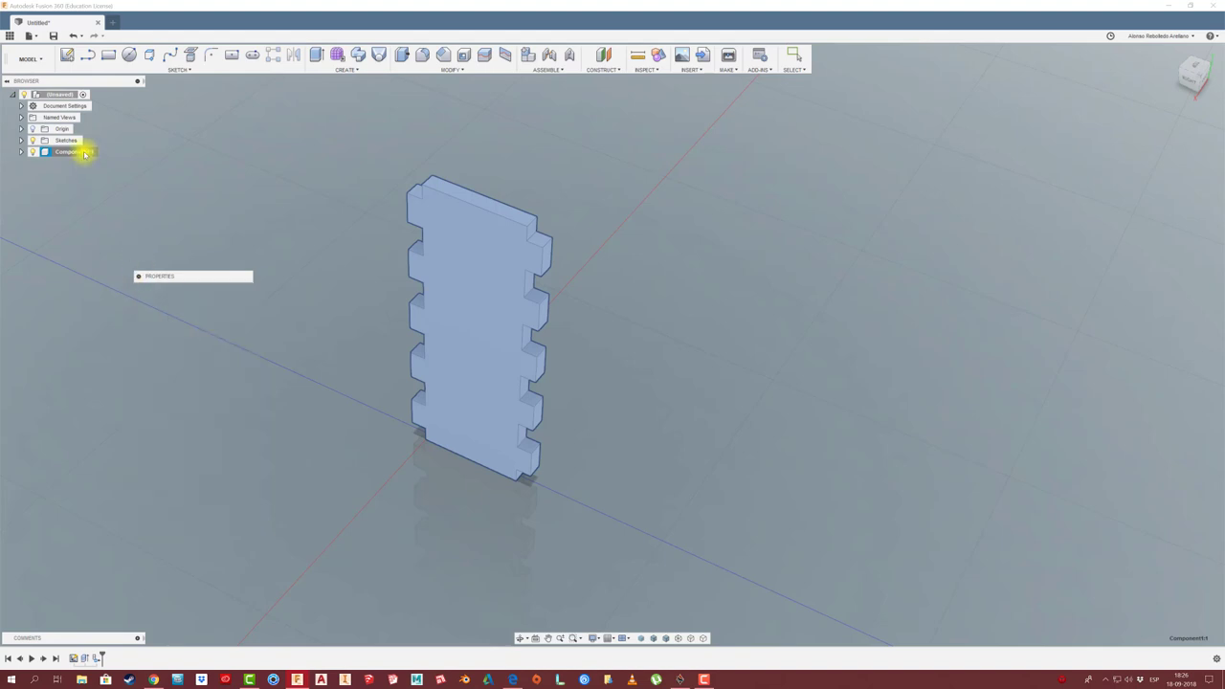
click(240, 252)
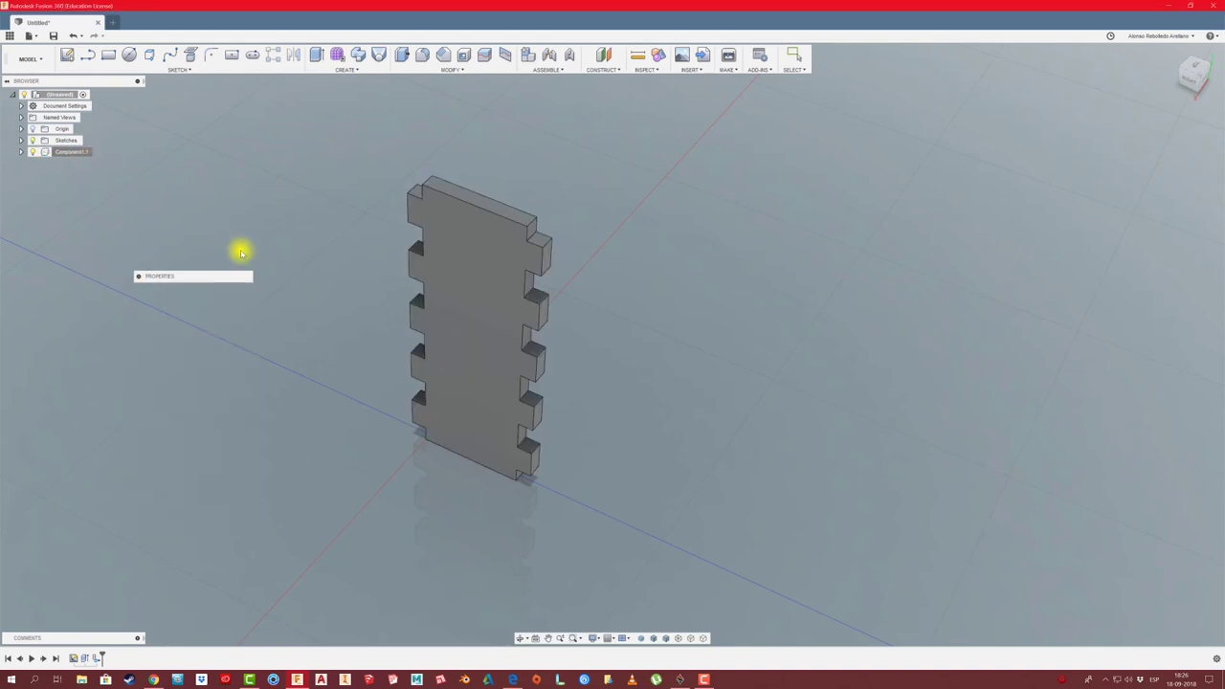
- Download 3D Mahogany - Painted from Wood (Solid) > Painted and apply it to the board
key(a)
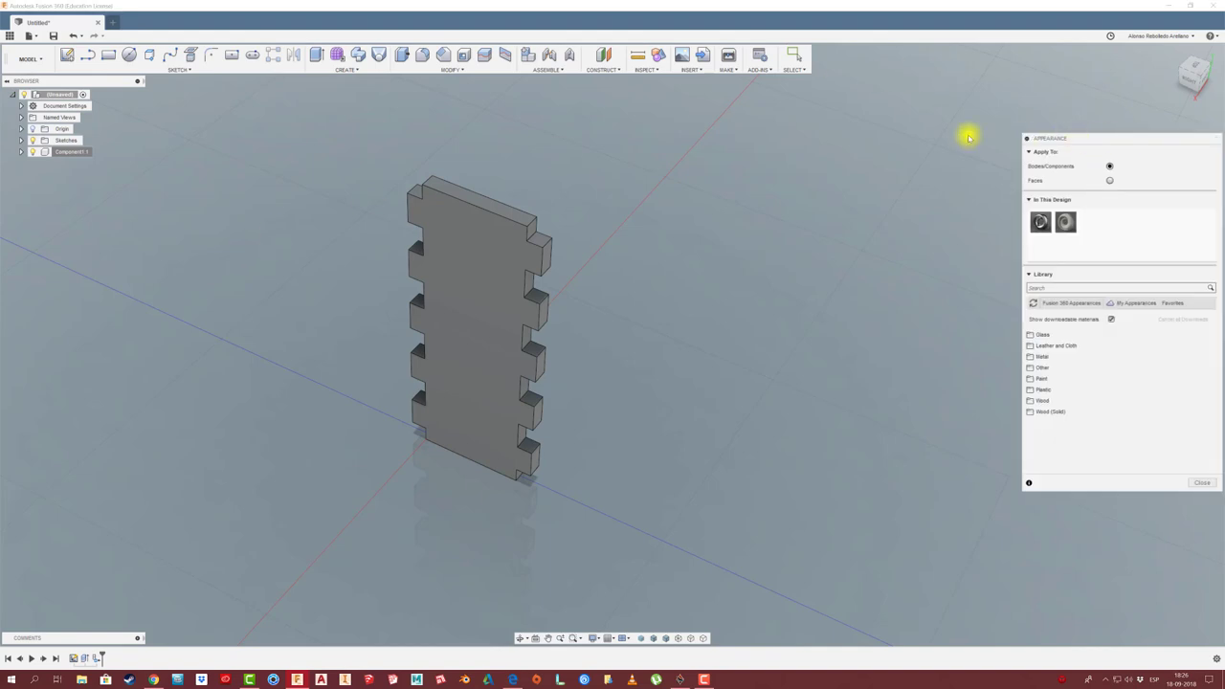
drag(1048, 138, 770, 120)
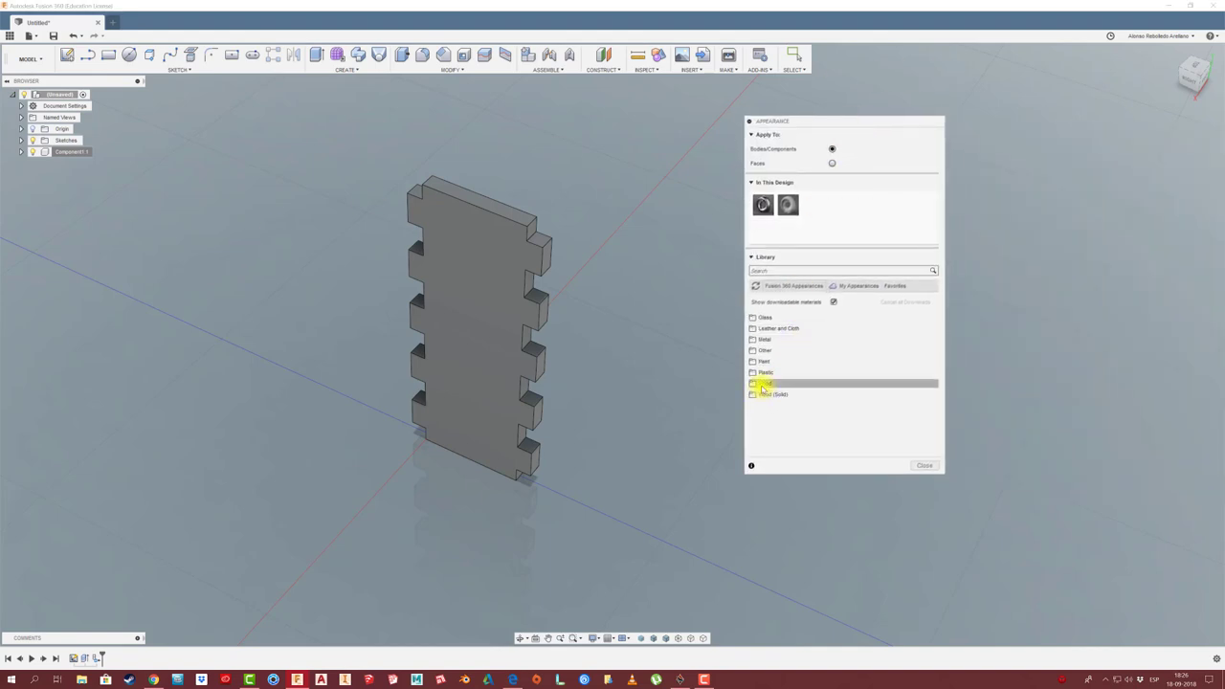
click(771, 416)
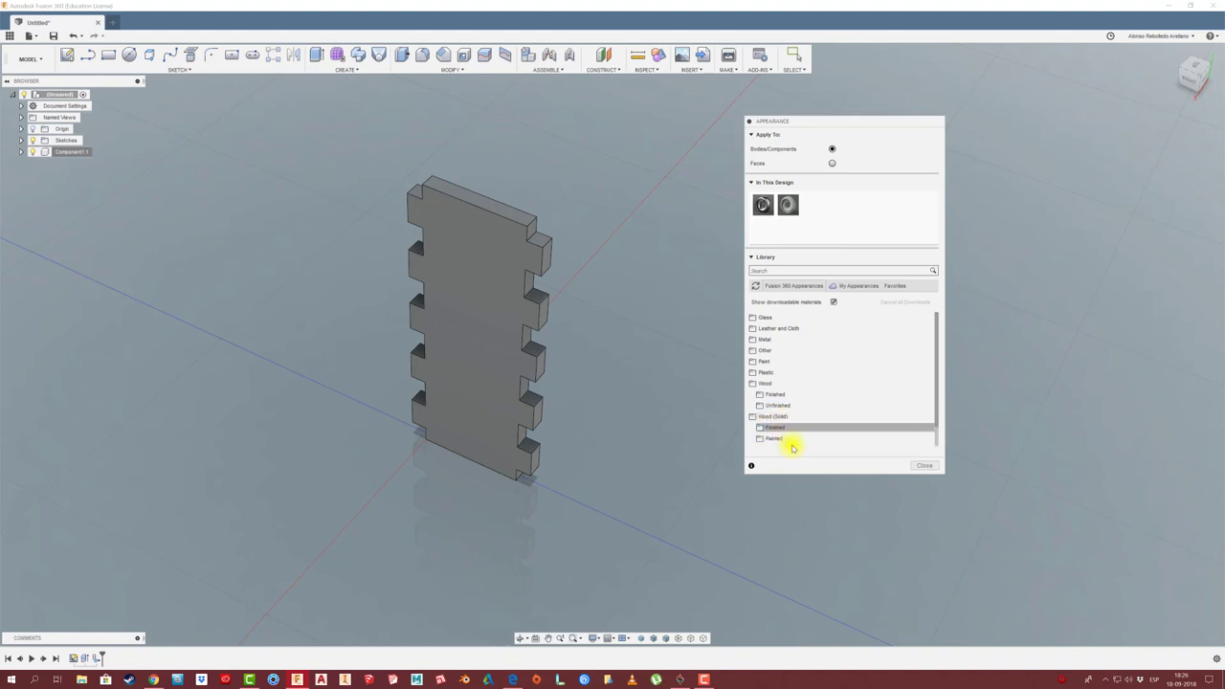
click(778, 418)
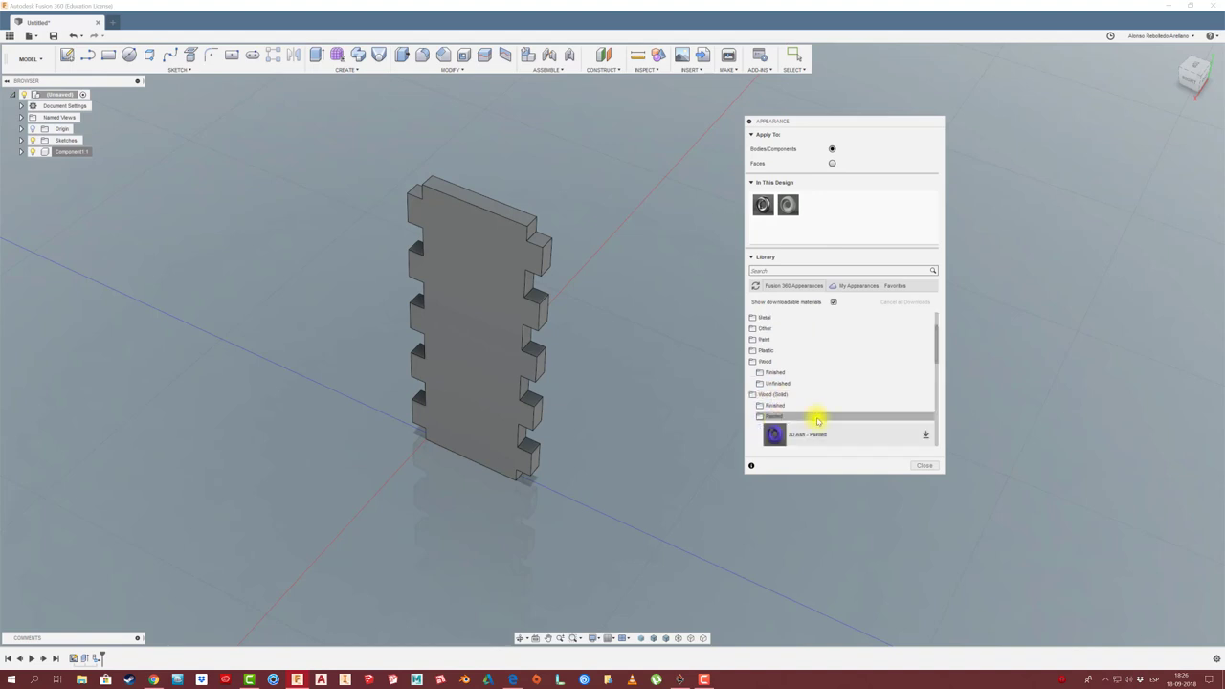
scroll(818, 421, down, 3)
scroll(828, 413, up, 2)
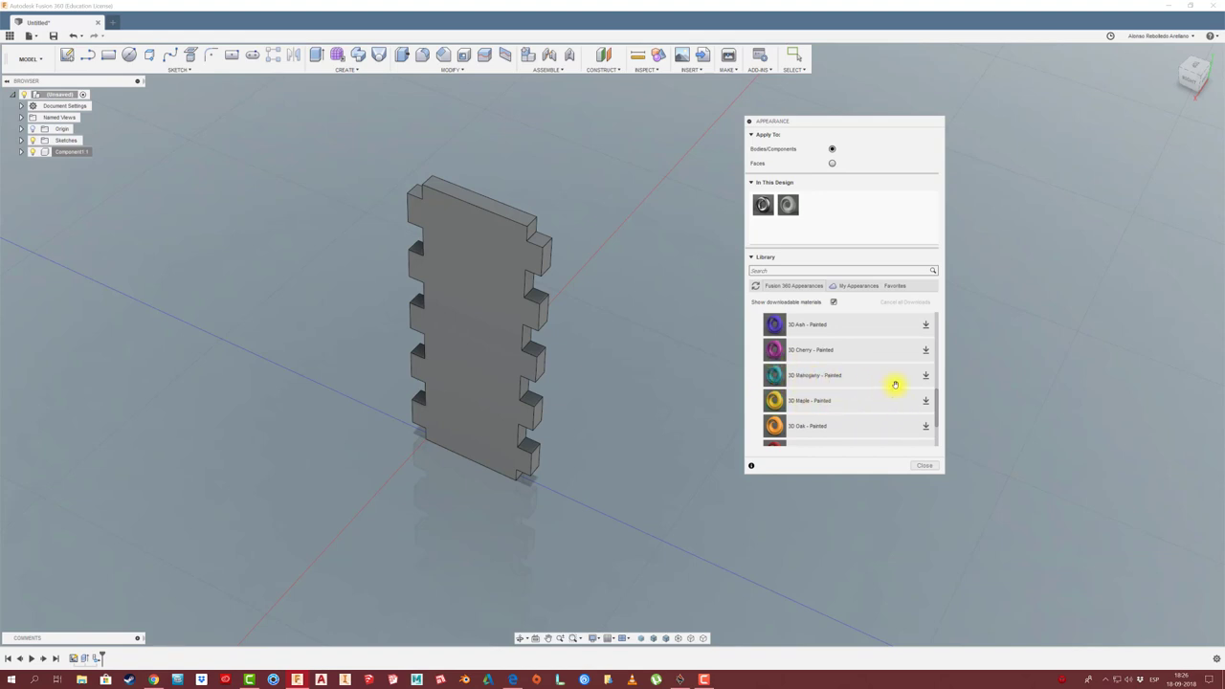
click(924, 374)
mouse_move(874, 374)
mouse_down()
mouse_move(820, 203)
mouse_move(580, 356)
mouse_up()
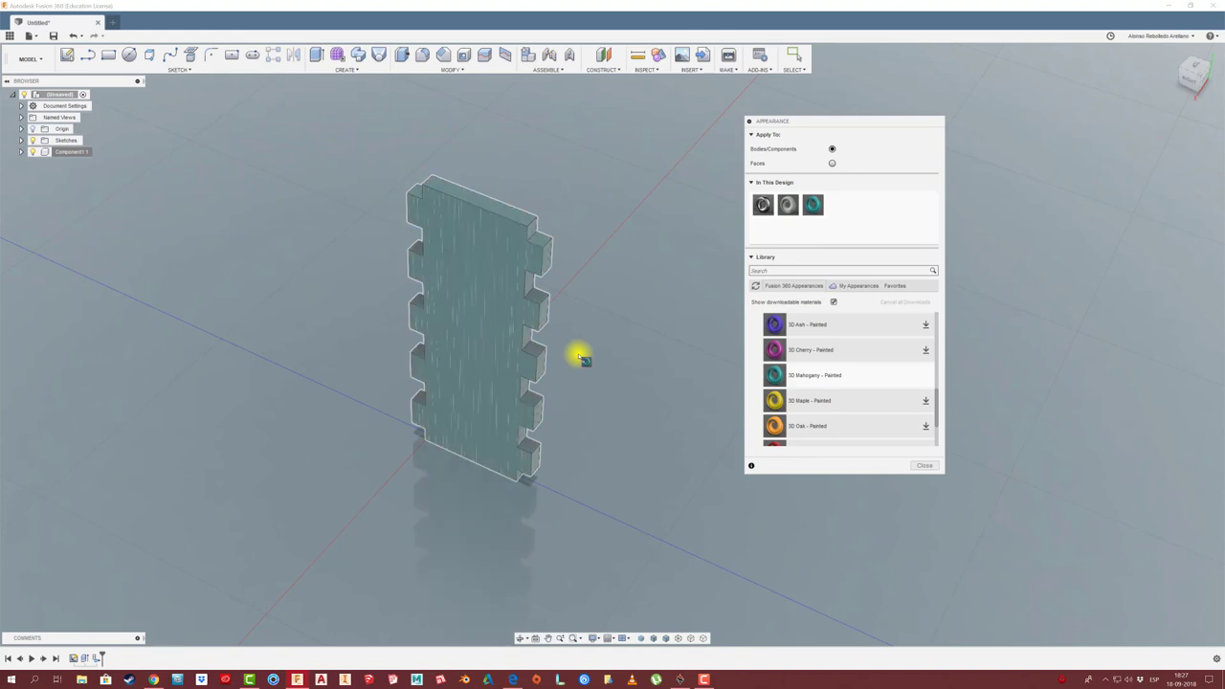
drag(580, 356, 580, 354)
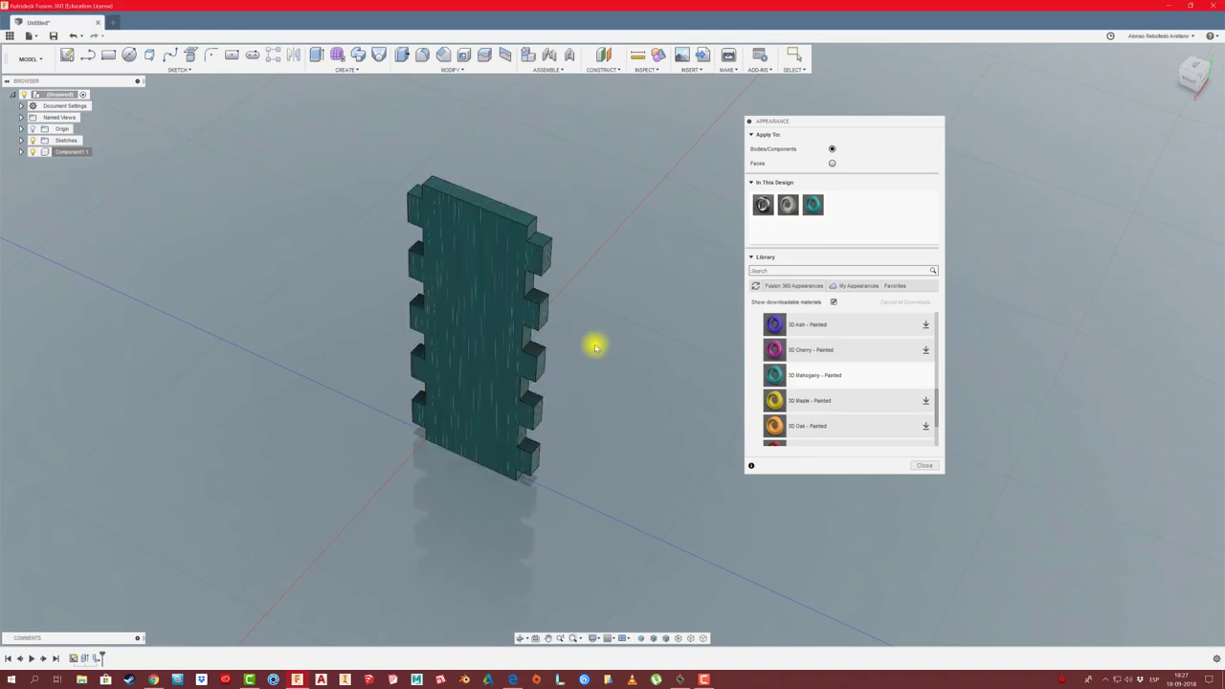
click(925, 465)
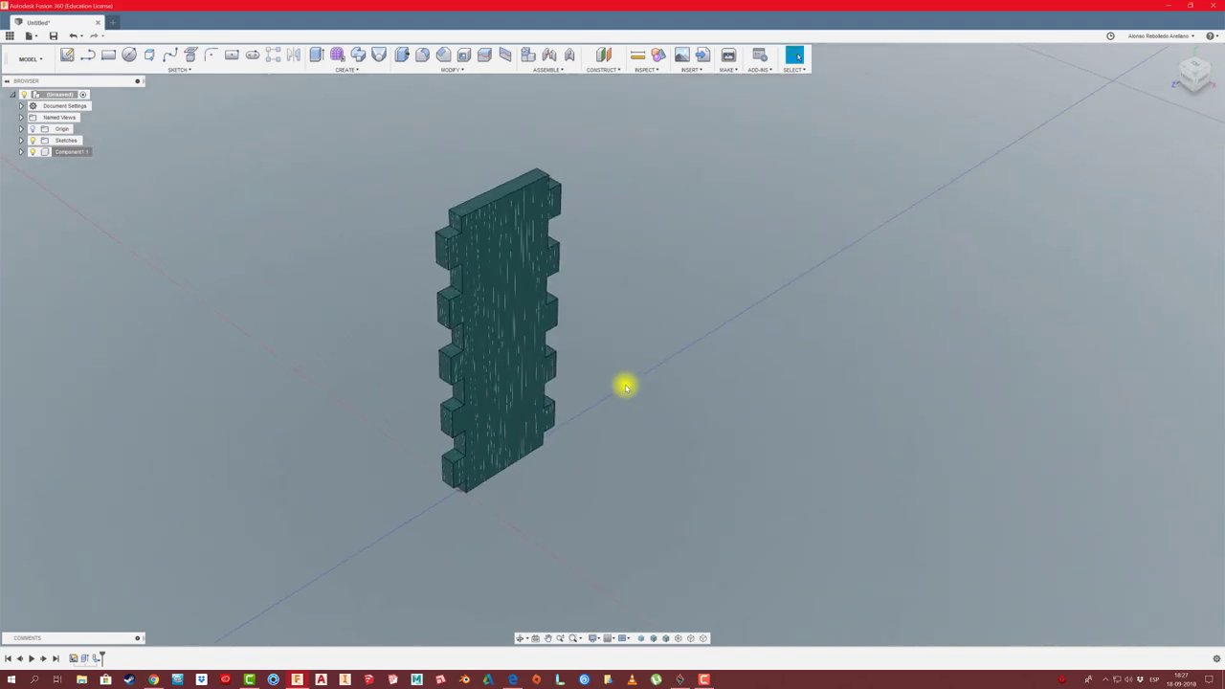
- Activate Component1 and begin renaming it in the browser
shift+middle_drag(625, 386, 559, 318)
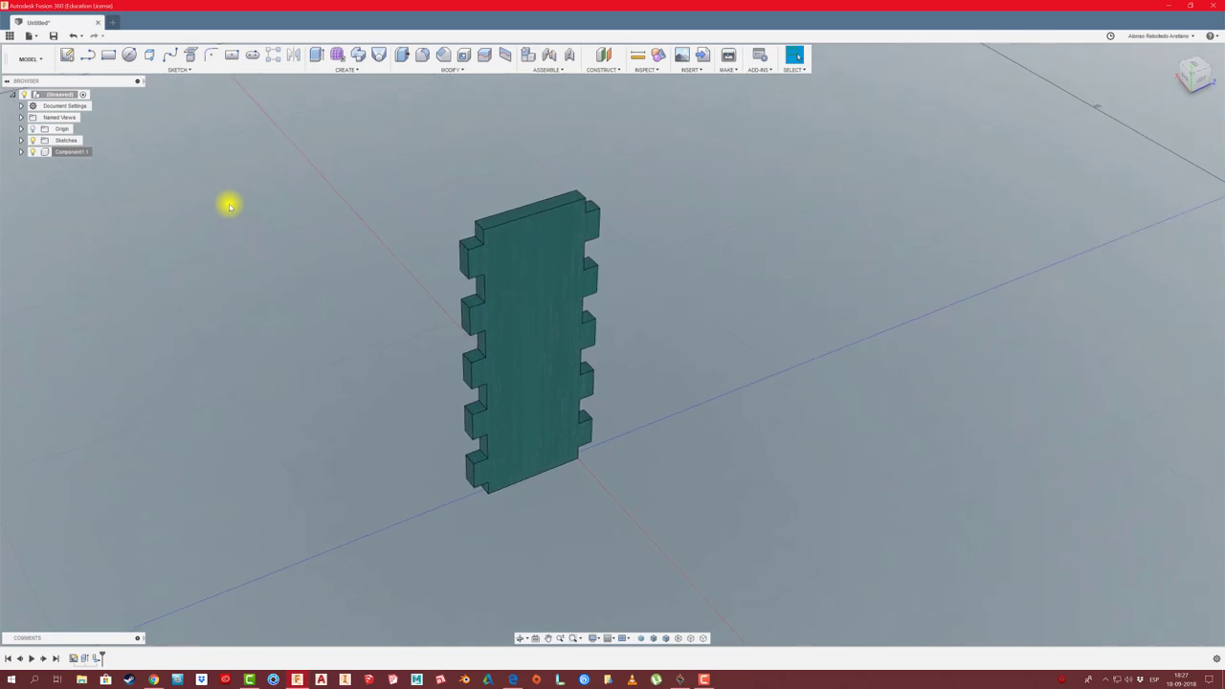
right_click(71, 152)
click(86, 162)
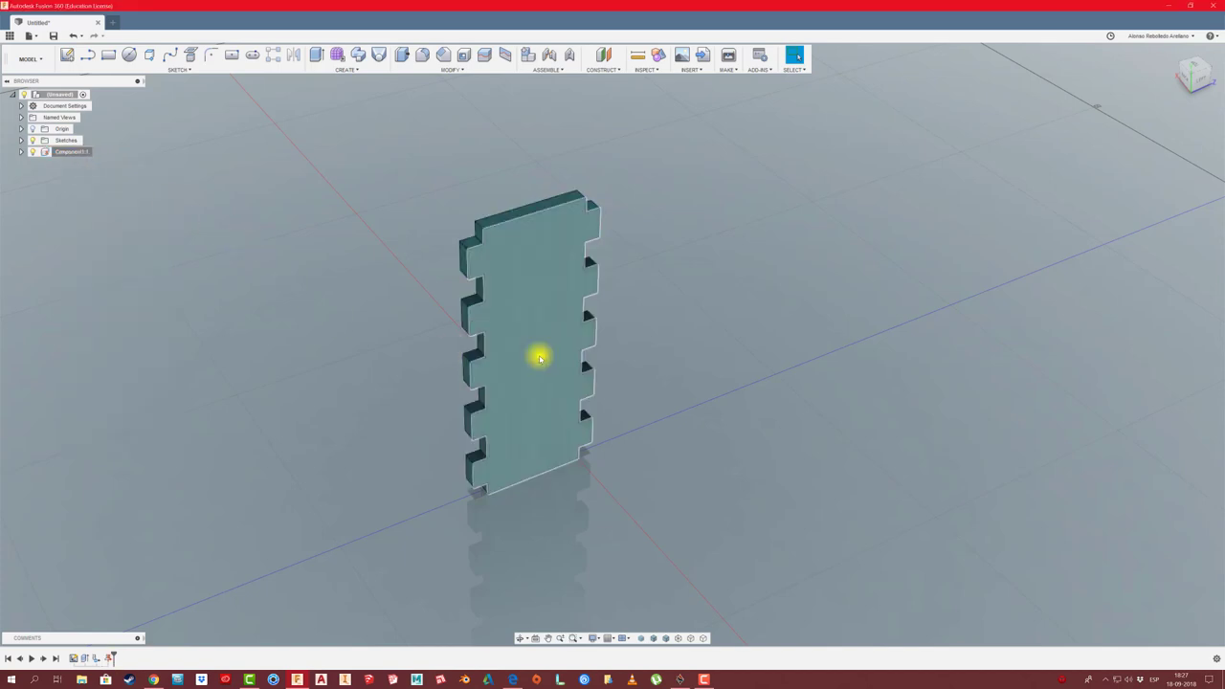
click(50, 152)
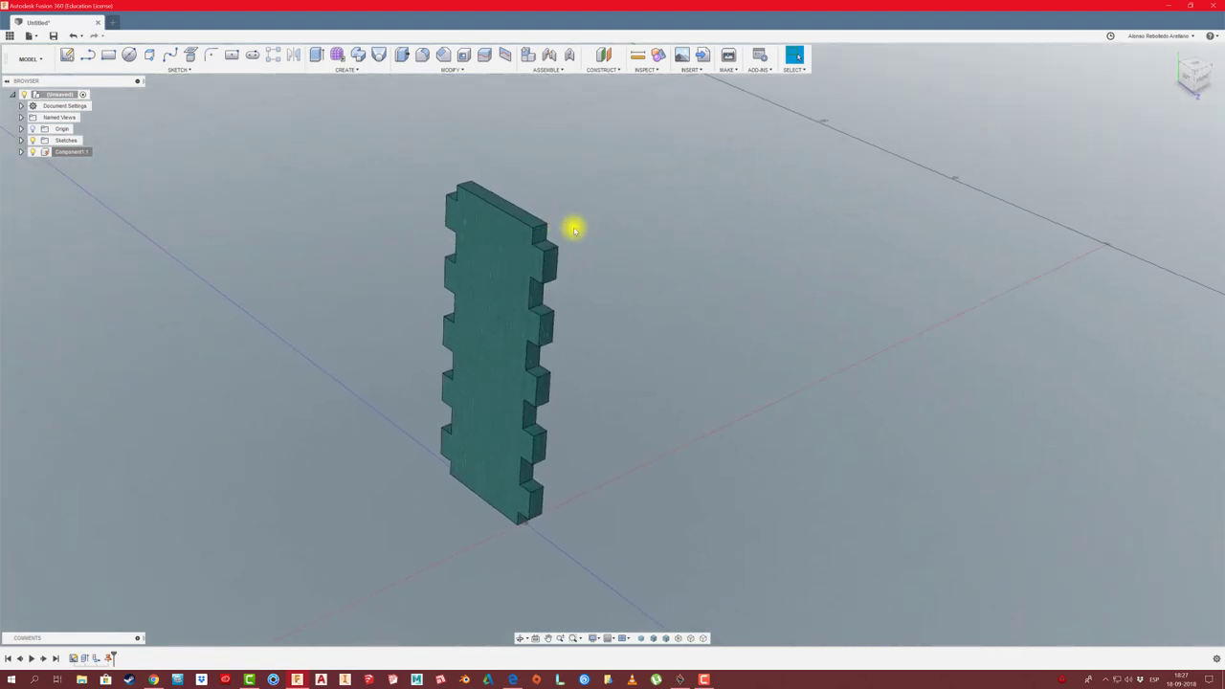
click(77, 153)
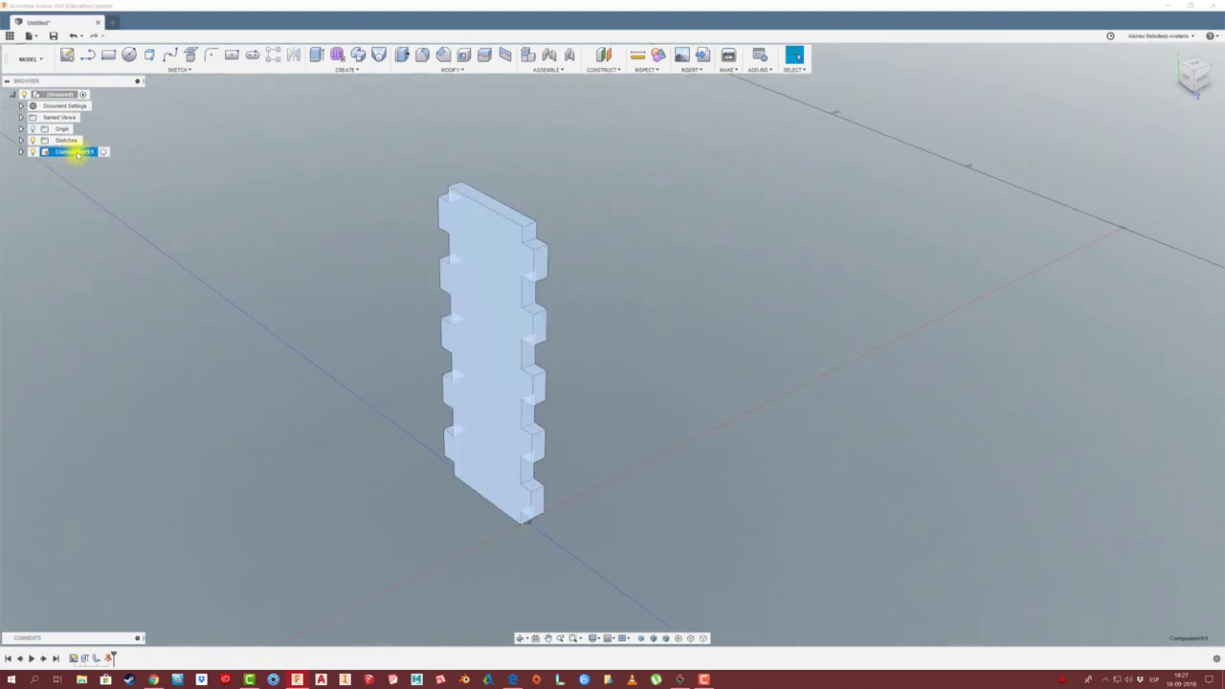
double_click(77, 152)
text(DENTADA A)
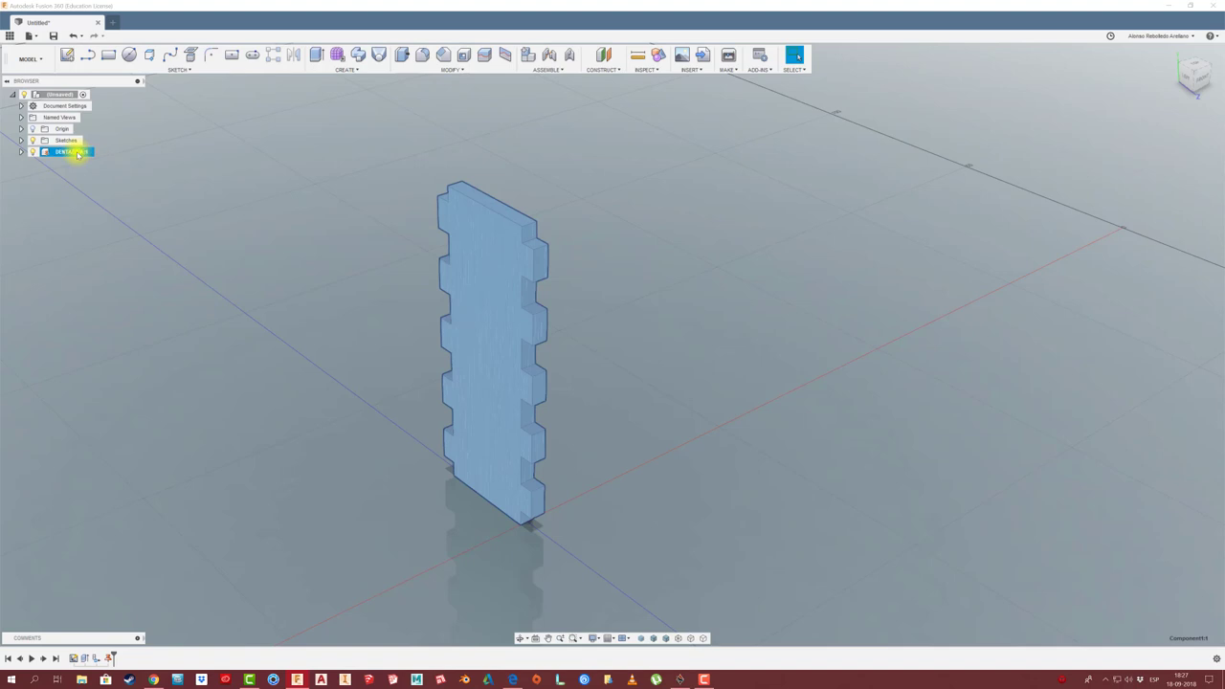
- Finish the rename and start a new sketch on a face of the board
click(222, 233)
right_click(63, 96)
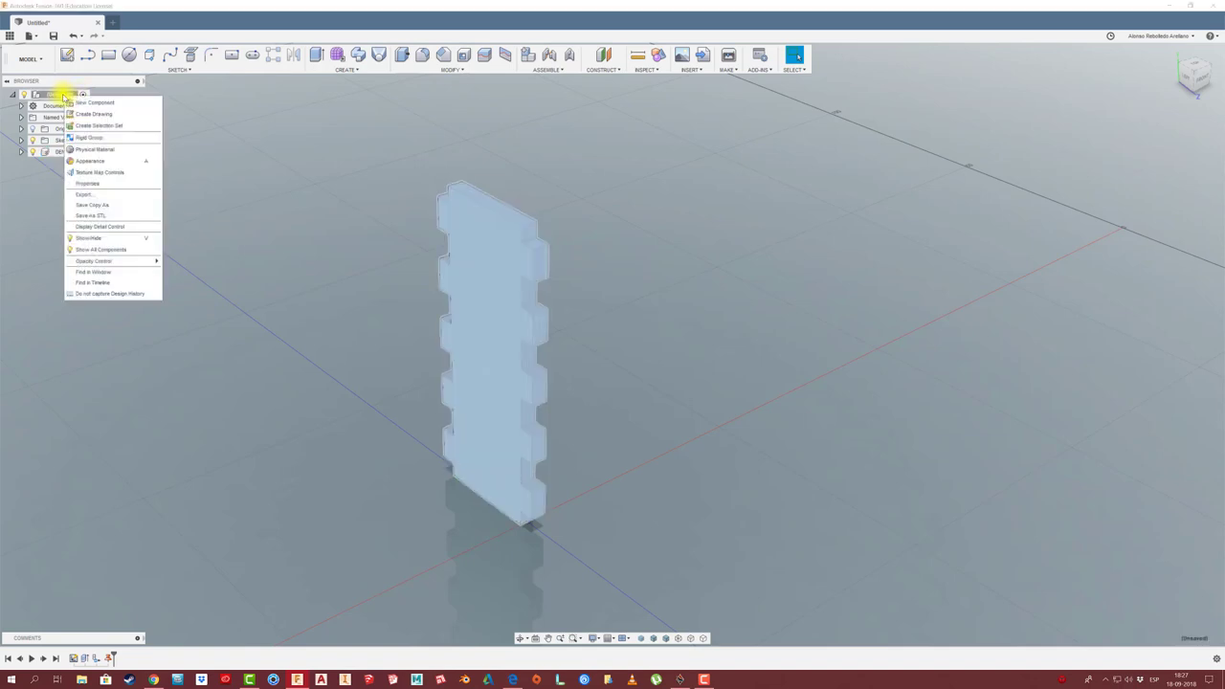
key(Escape)
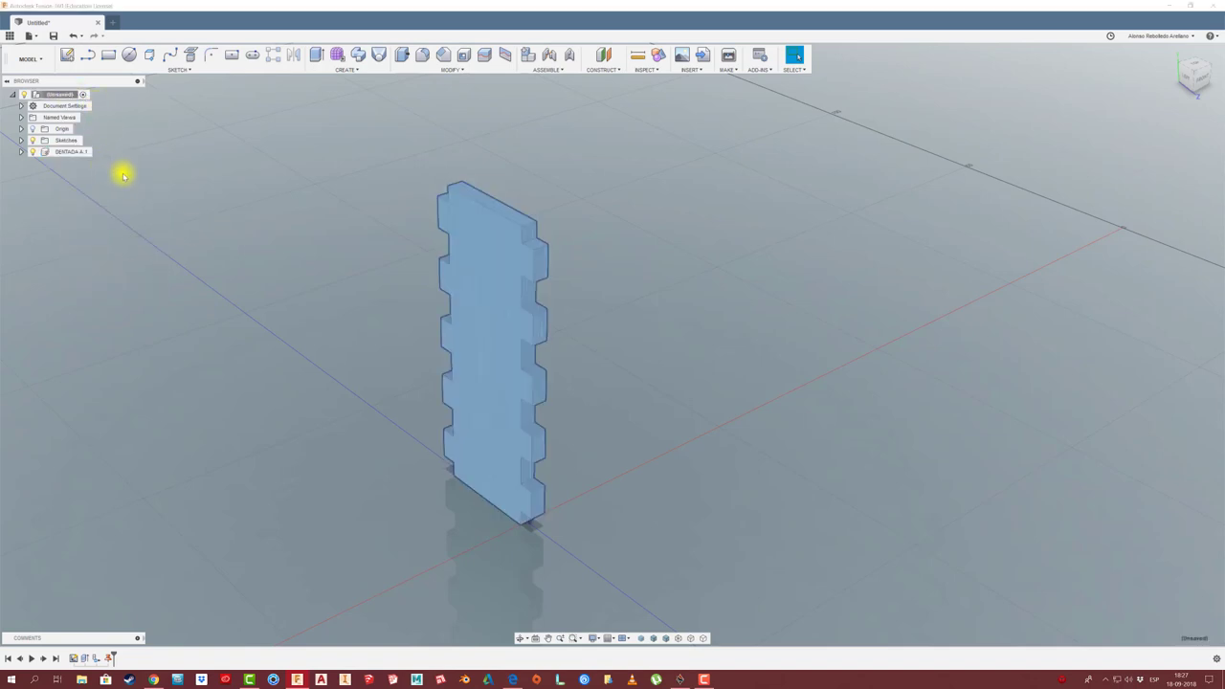
click(67, 55)
click(533, 230)
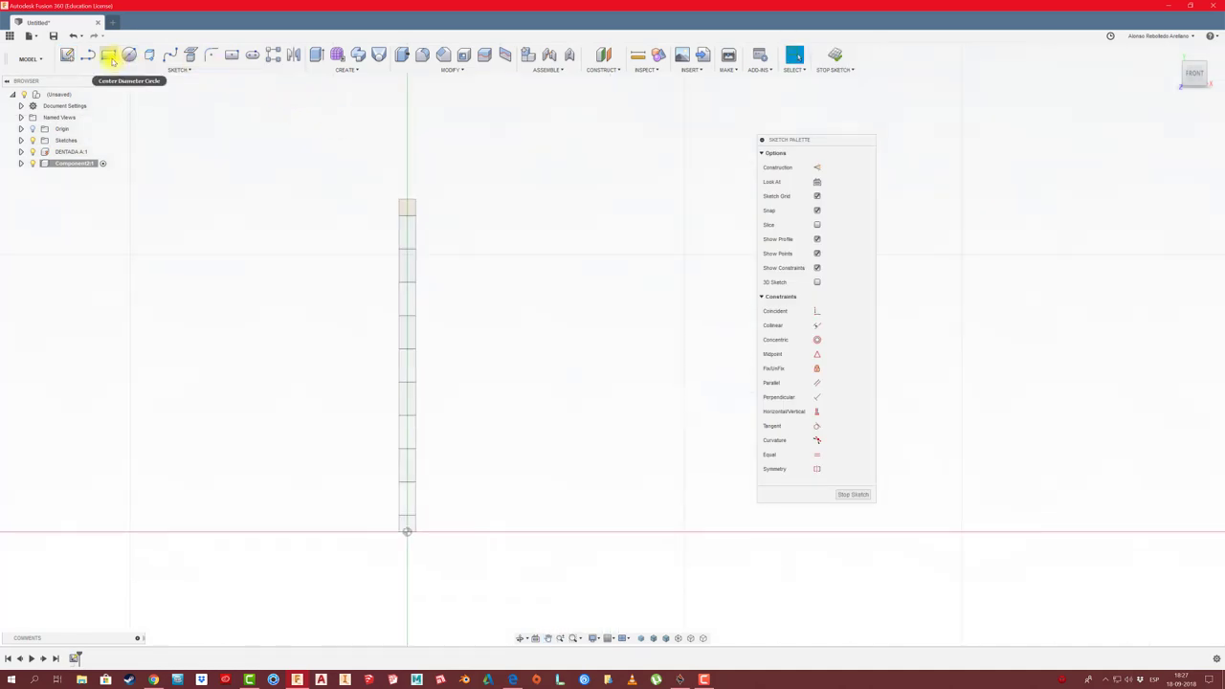
- Draw a 60 mm tall rectangle from the board's top corner with a 26 top edge
click(109, 57)
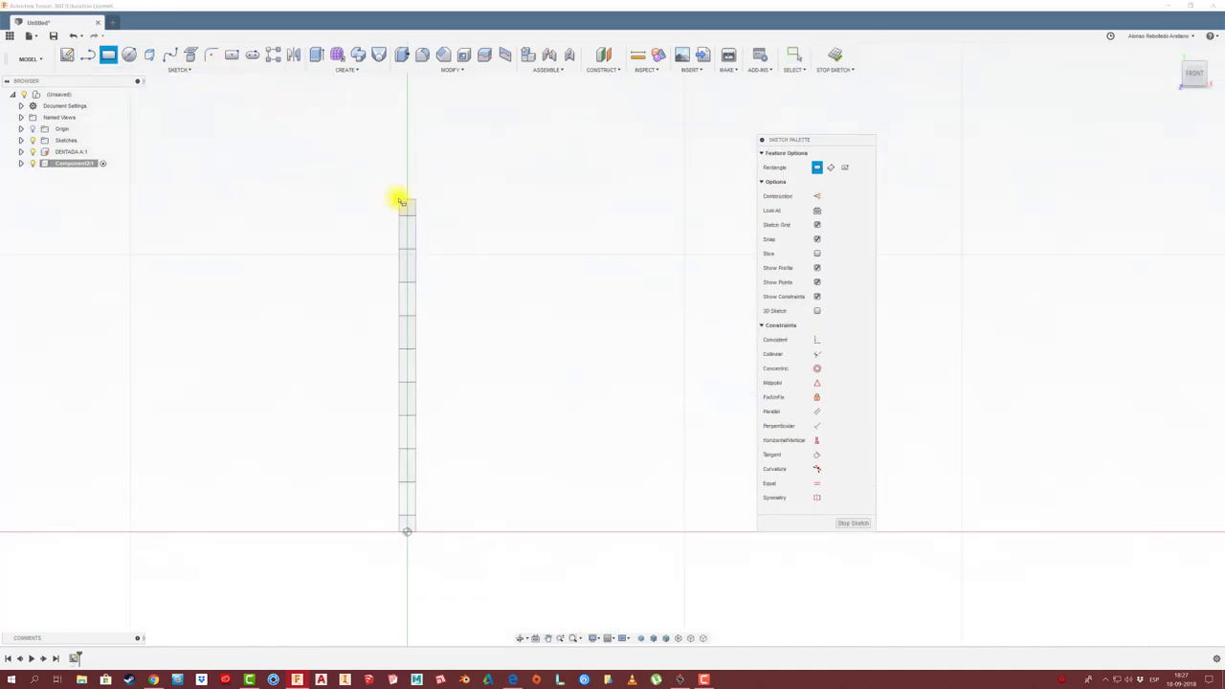
click(401, 201)
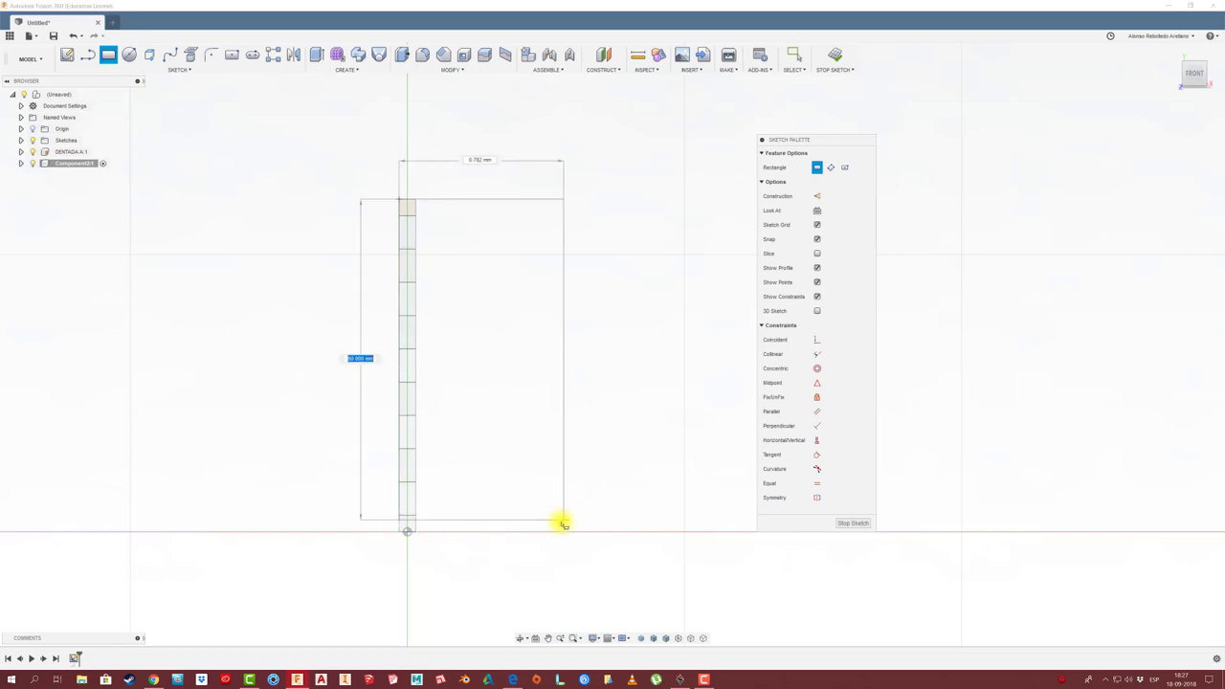
key(Tab)
click(553, 534)
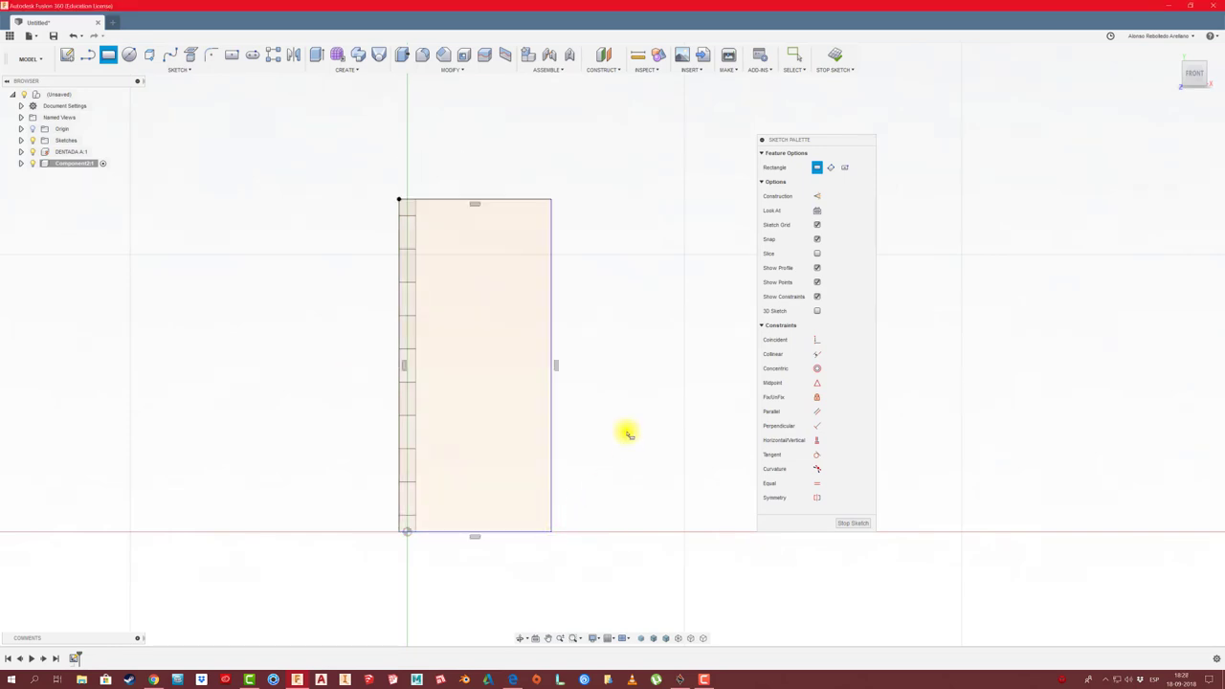
shift+middle_drag(596, 383, 612, 371)
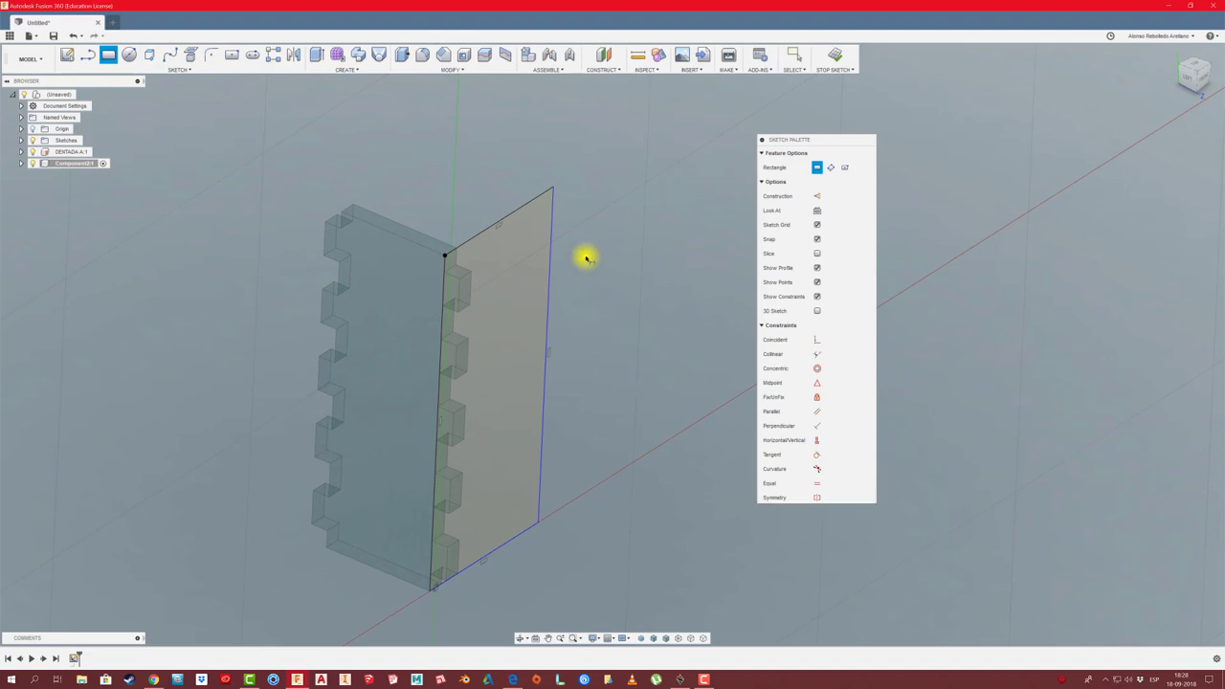
click(508, 213)
text(20)
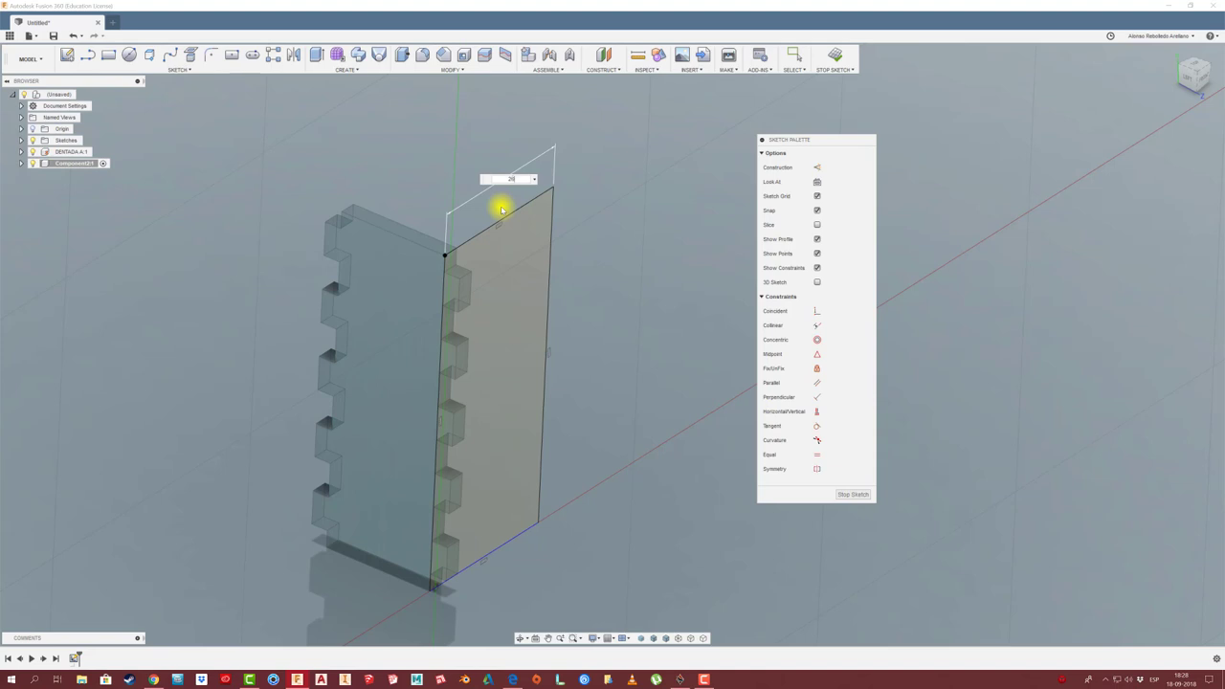
key(Return)
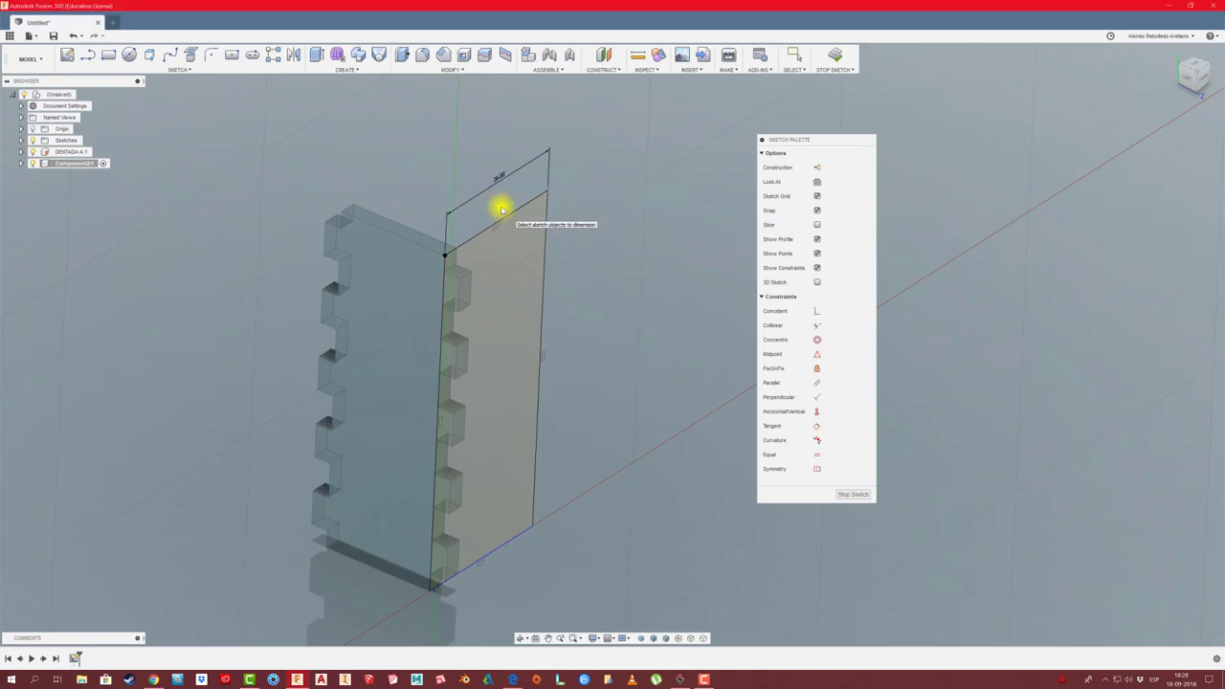
- Extrude the rectangle profile 3 mm into a new board component
key(e)
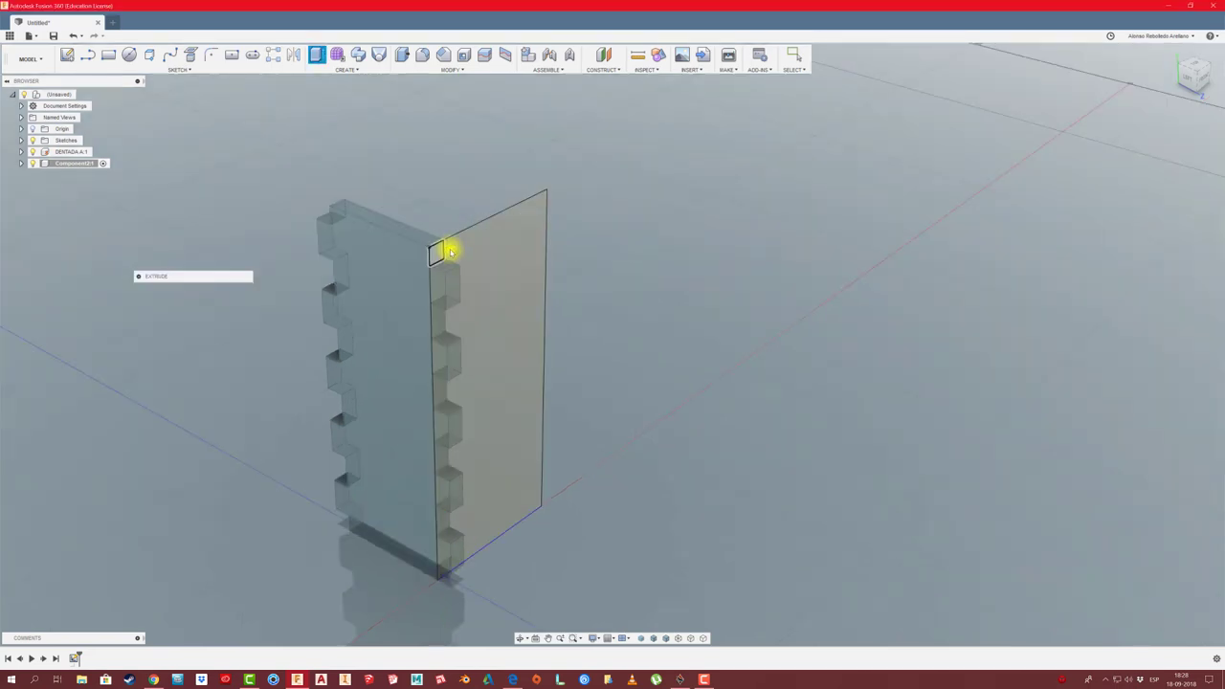
click(469, 263)
drag(492, 388, 526, 405)
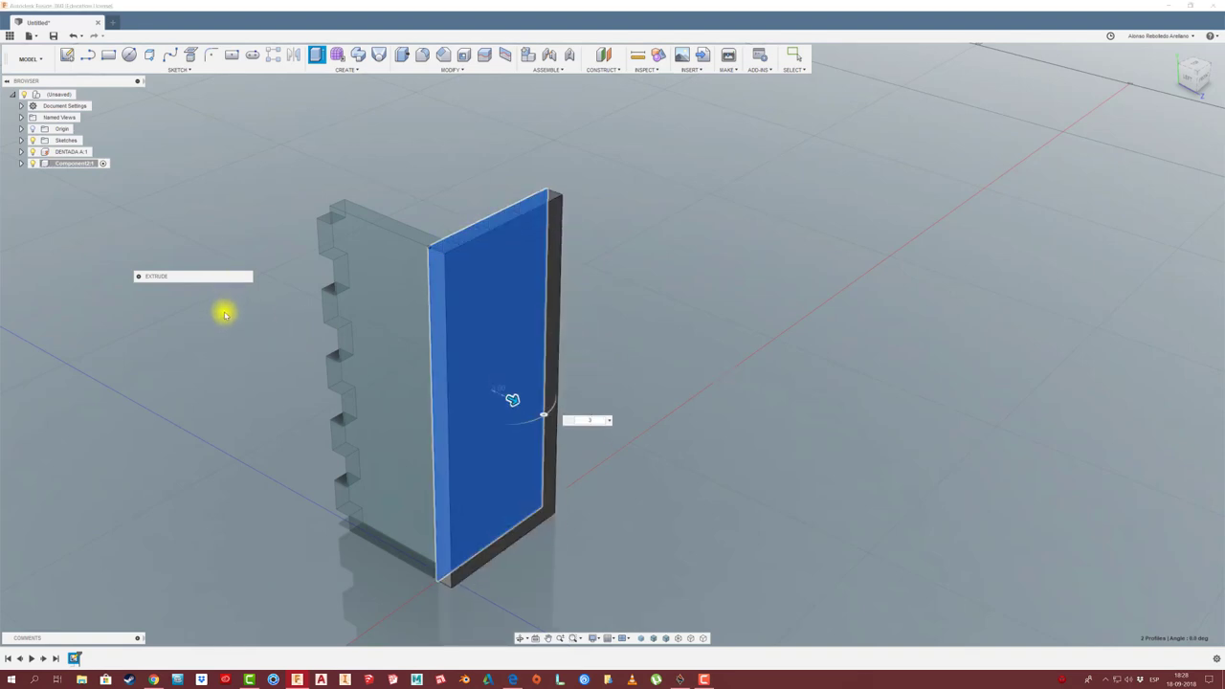
middle_drag(224, 309, 238, 311)
click(138, 276)
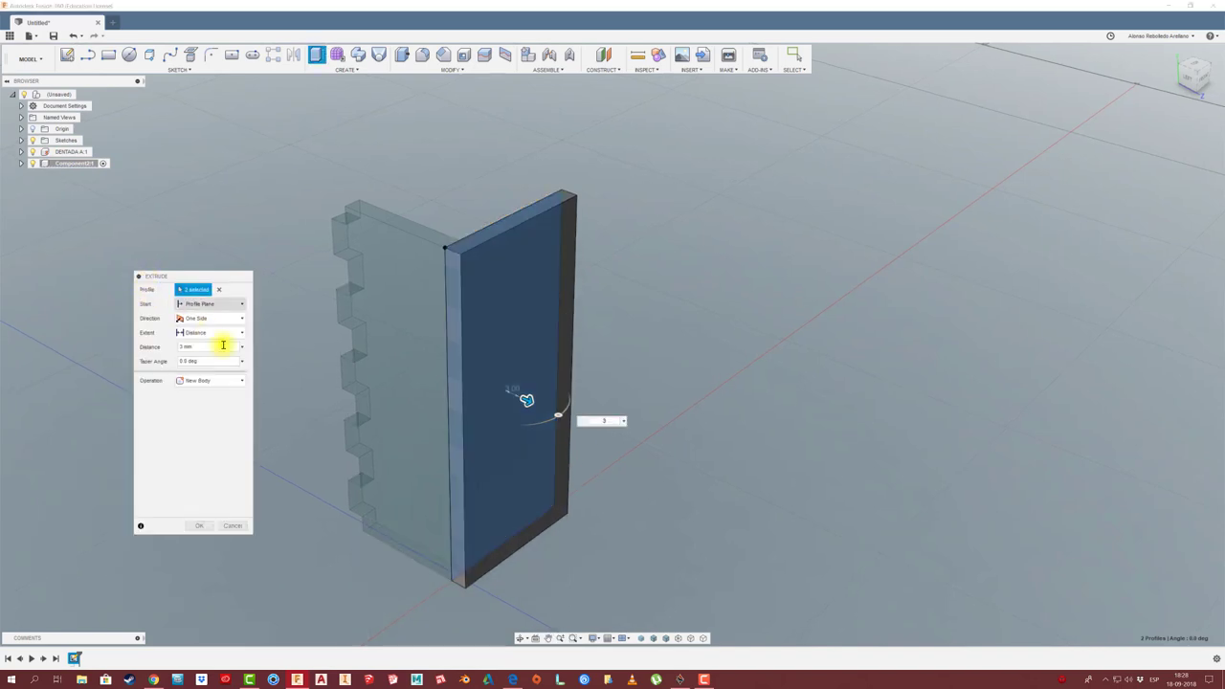
click(202, 527)
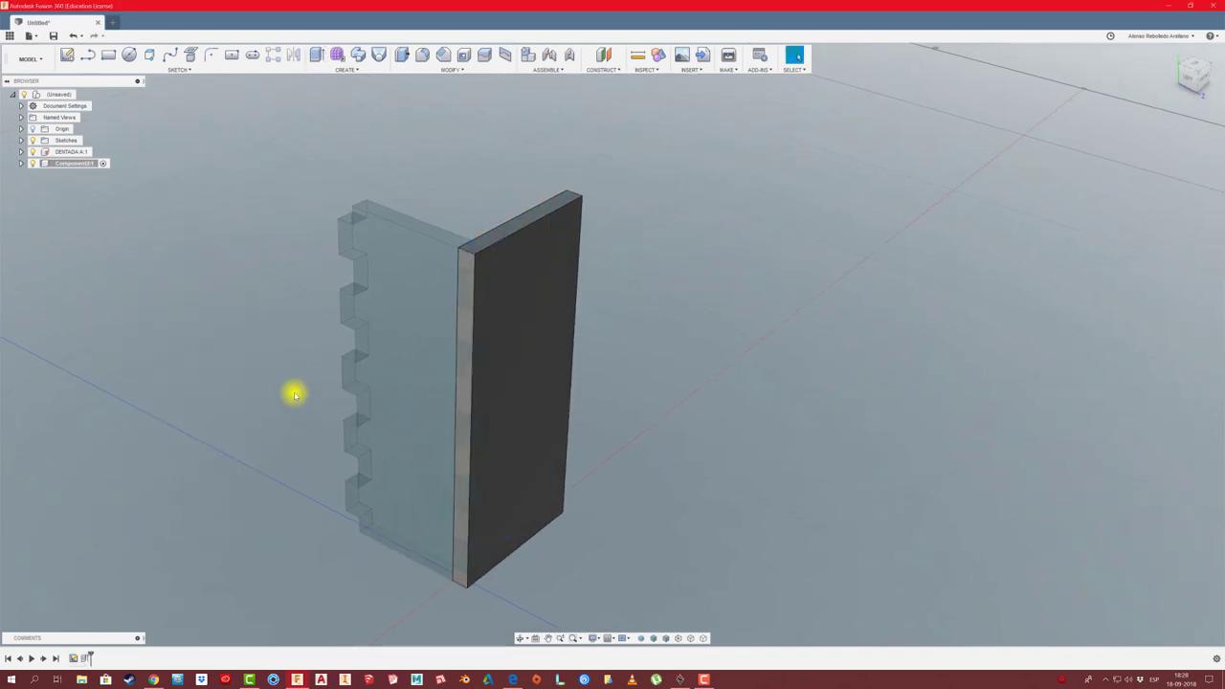
click(84, 164)
- Rename the new component DENTADA B and review its physical properties
click(94, 166)
text(DENTADA B)
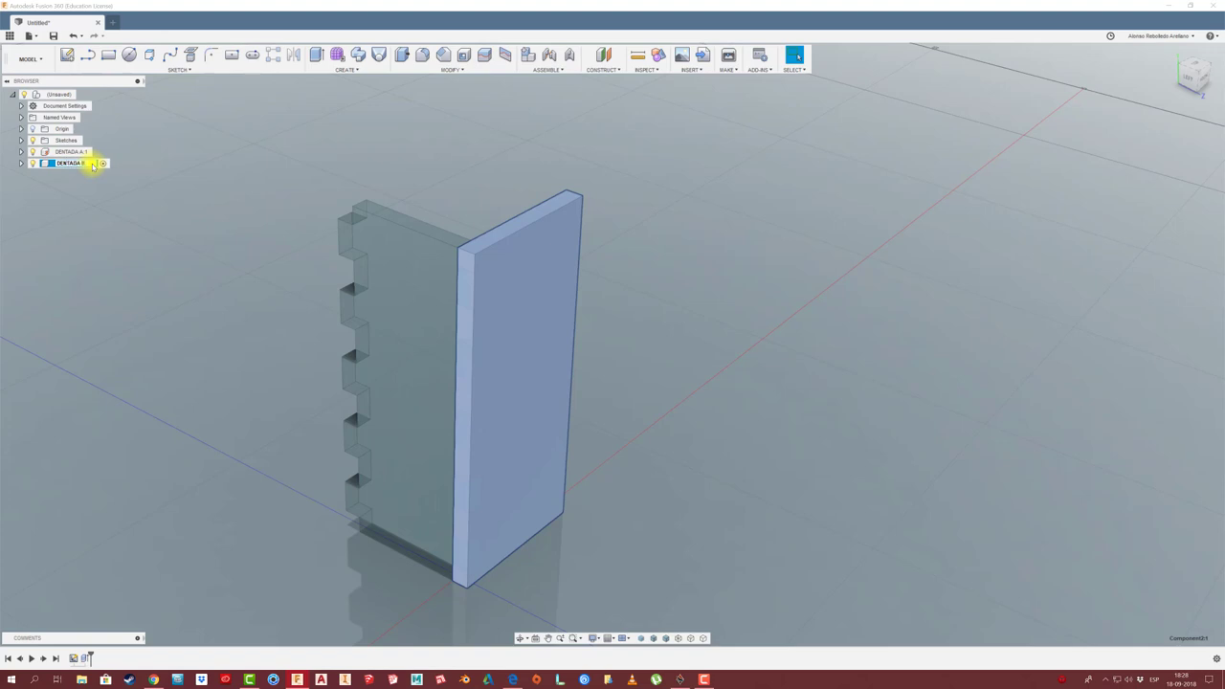
click(182, 249)
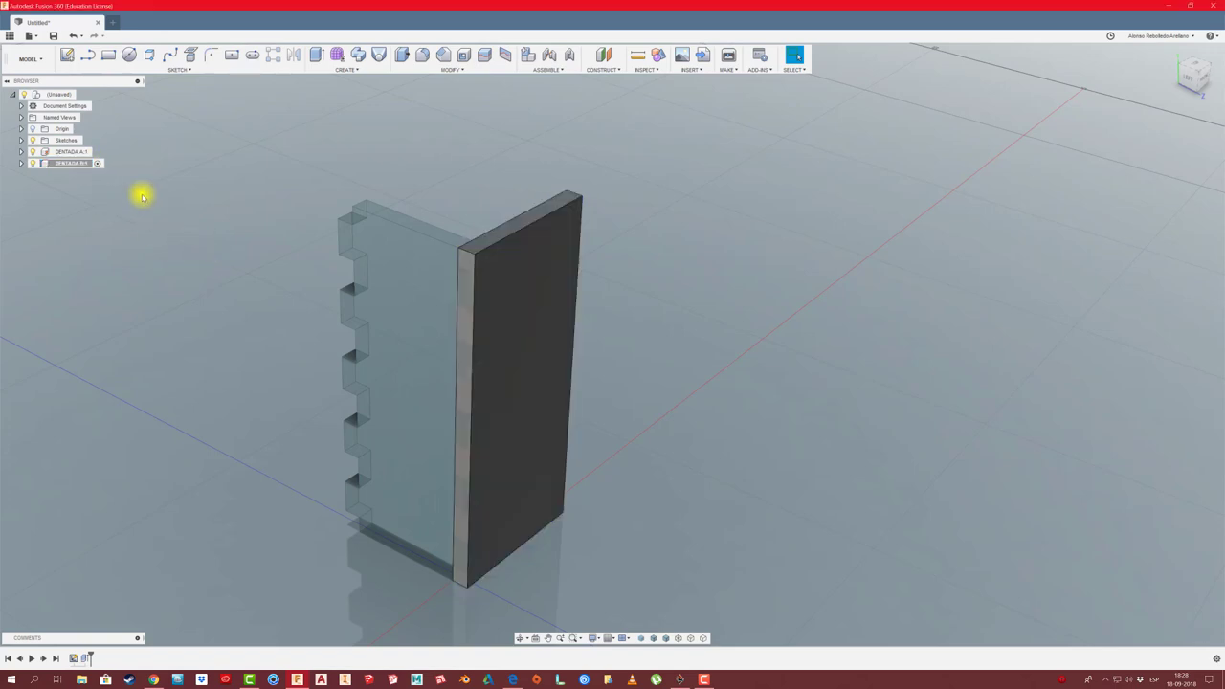
right_click(73, 163)
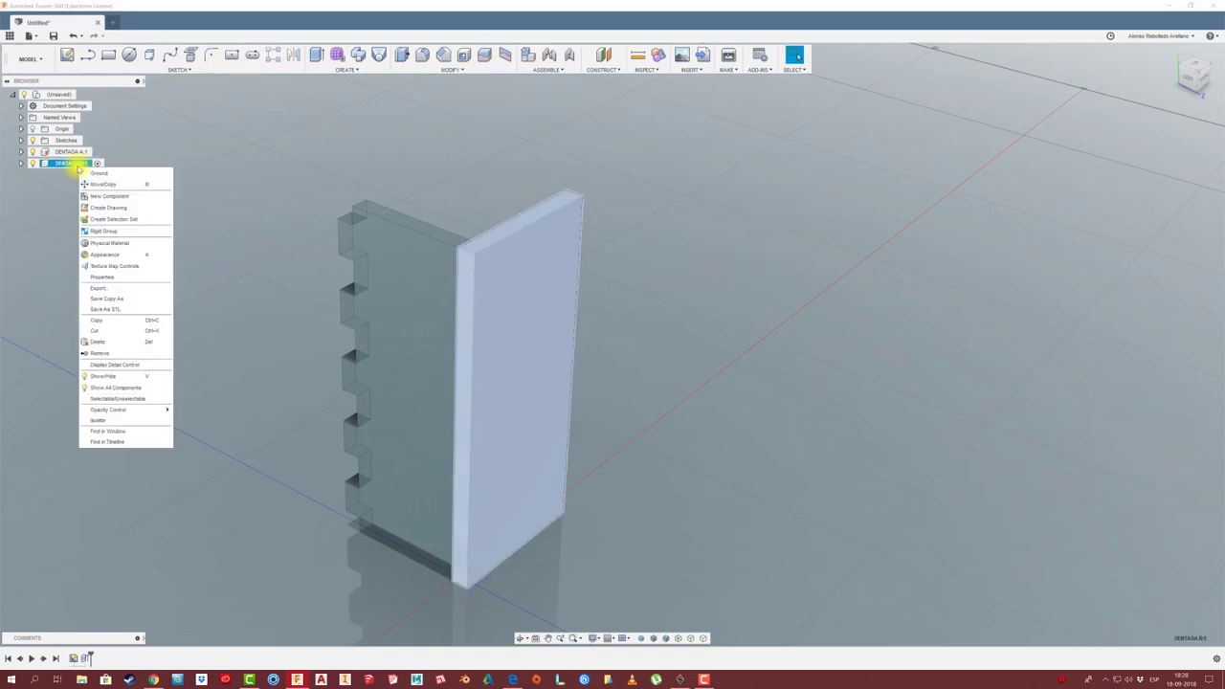
click(126, 275)
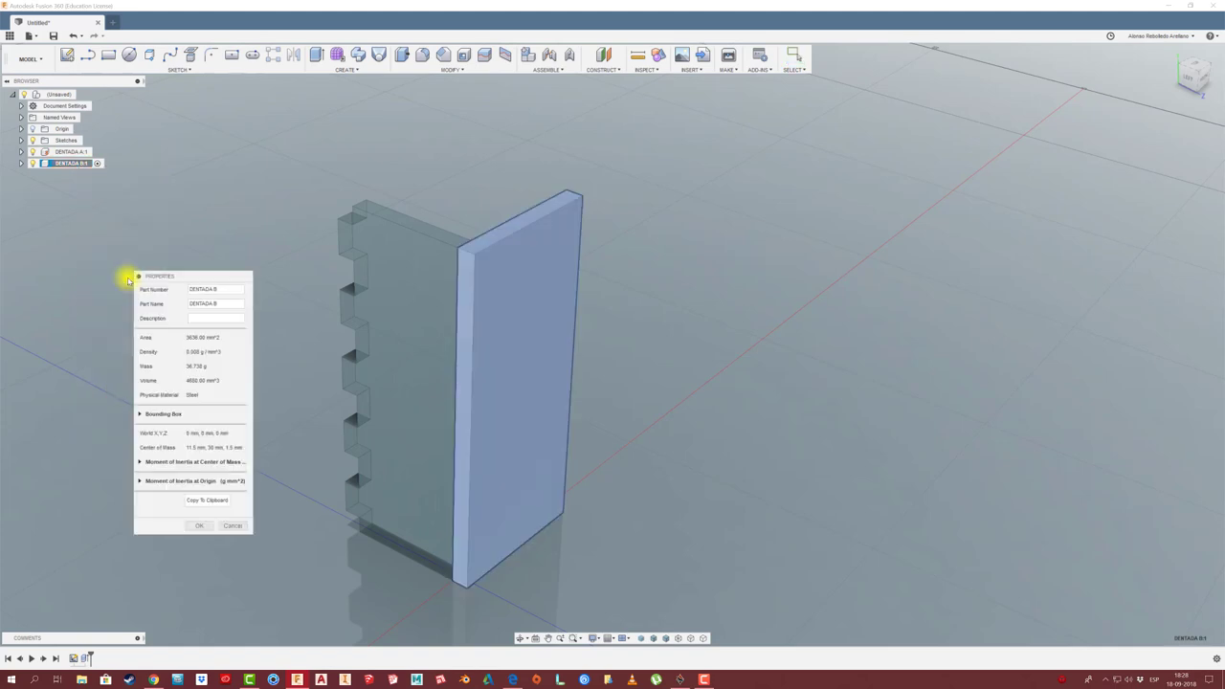
click(235, 527)
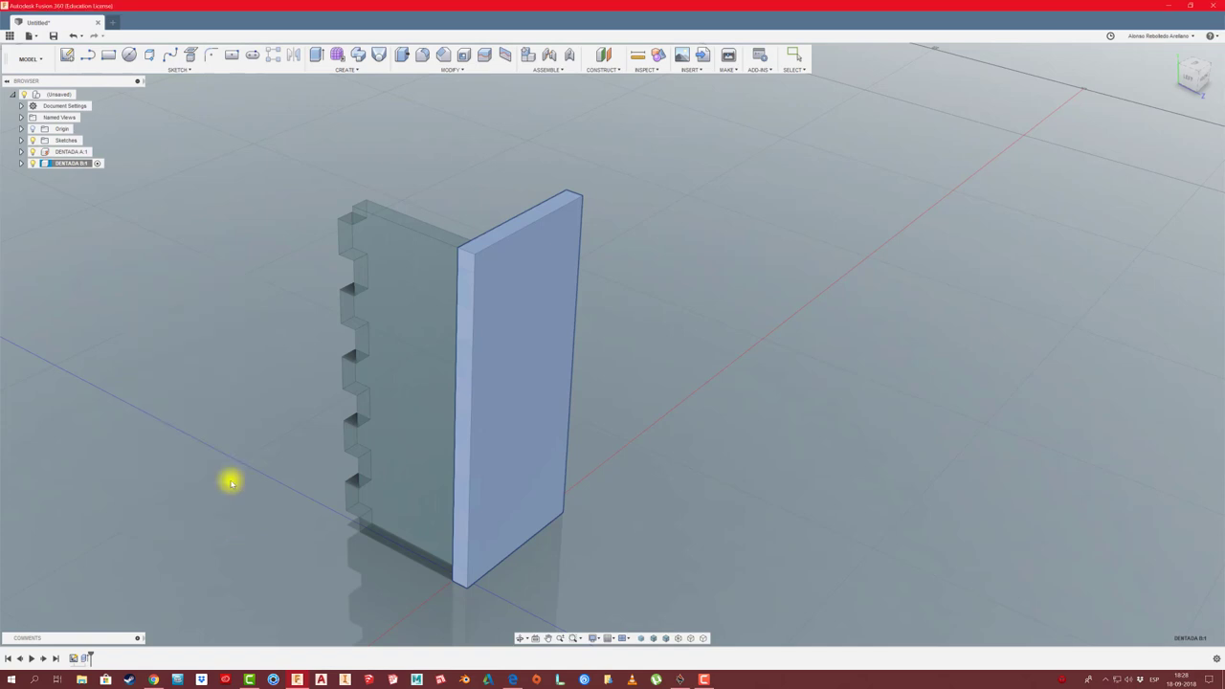
right_click(84, 162)
- Apply Plywood, Finish and Plywood, Sheathing from the Wood library to DENTADA B, then close it
click(100, 242)
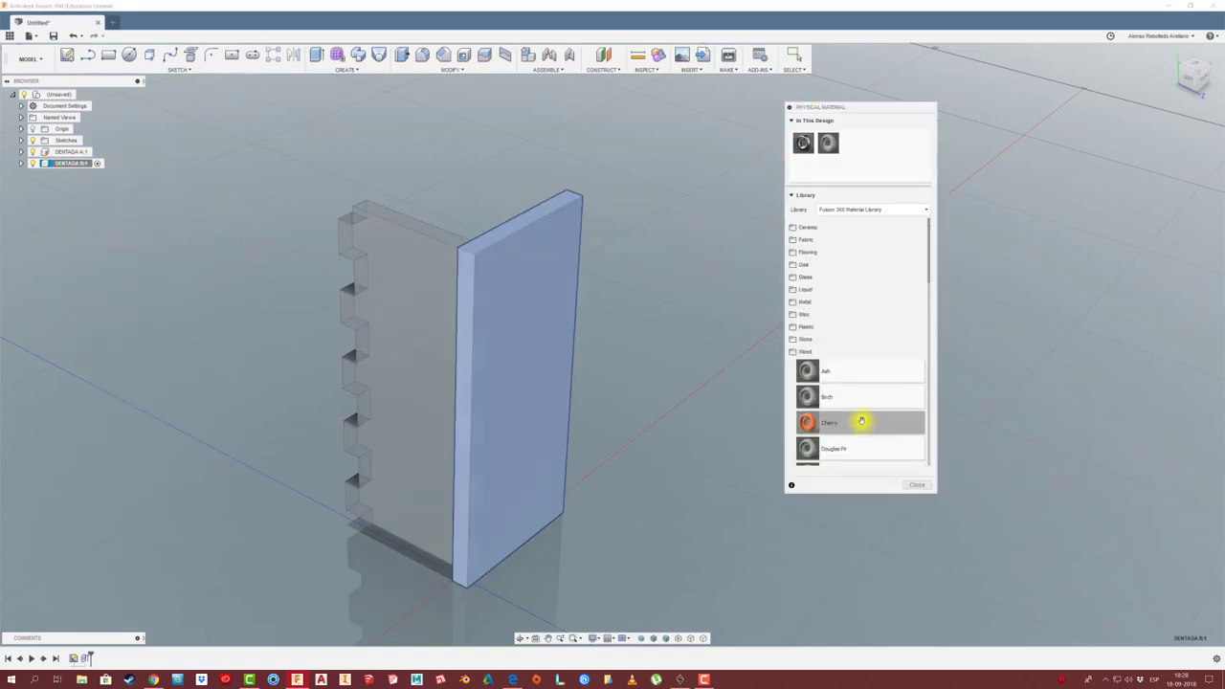
scroll(857, 401, down, 3)
scroll(855, 373, down, 2)
scroll(833, 424, down, 2)
scroll(826, 446, down, 3)
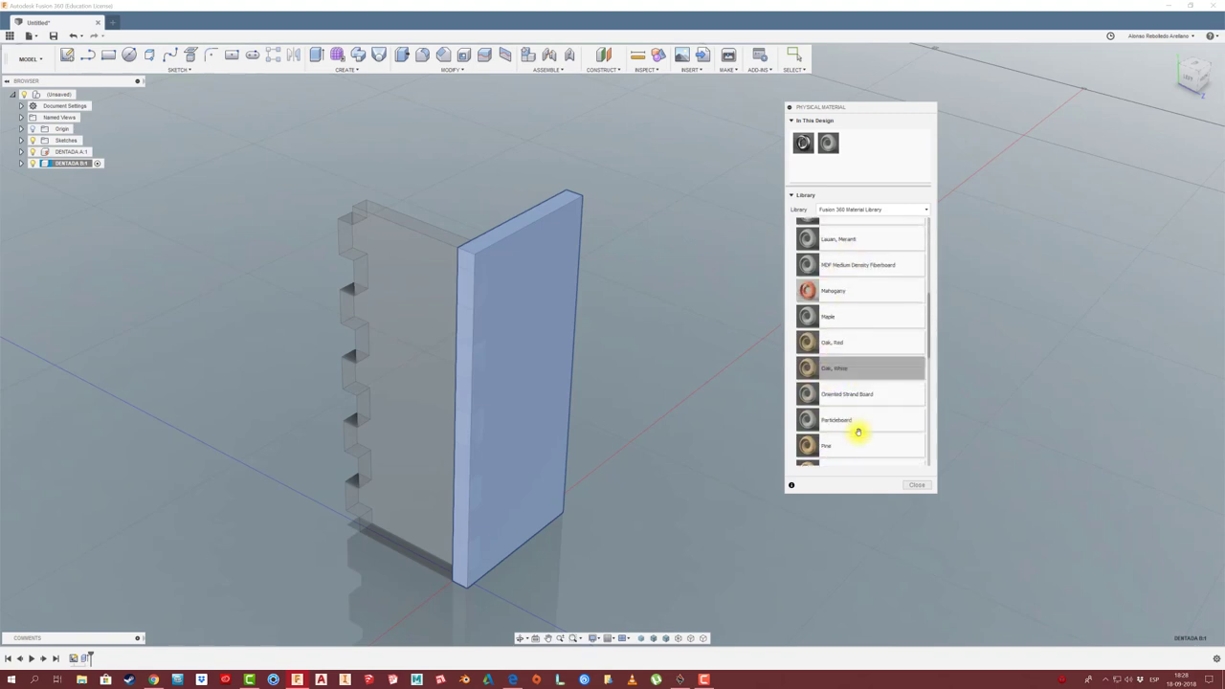
scroll(855, 429, down, 3)
scroll(858, 432, down, 2)
scroll(855, 430, down, 1)
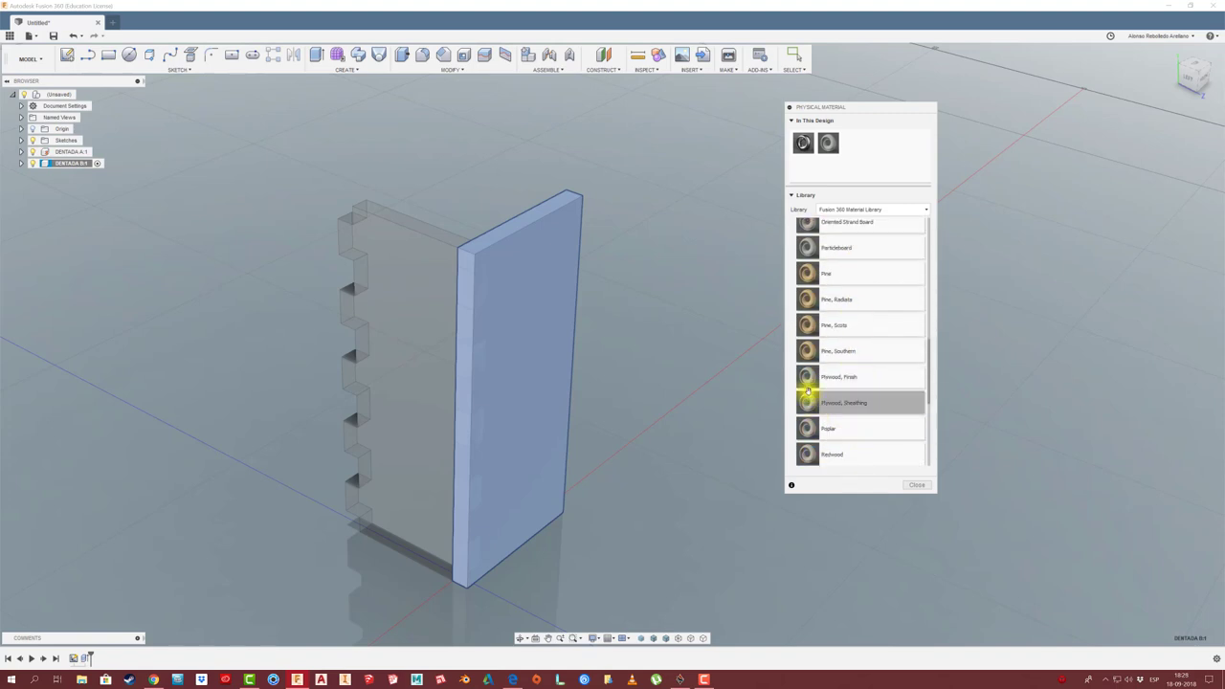
drag(808, 377, 857, 160)
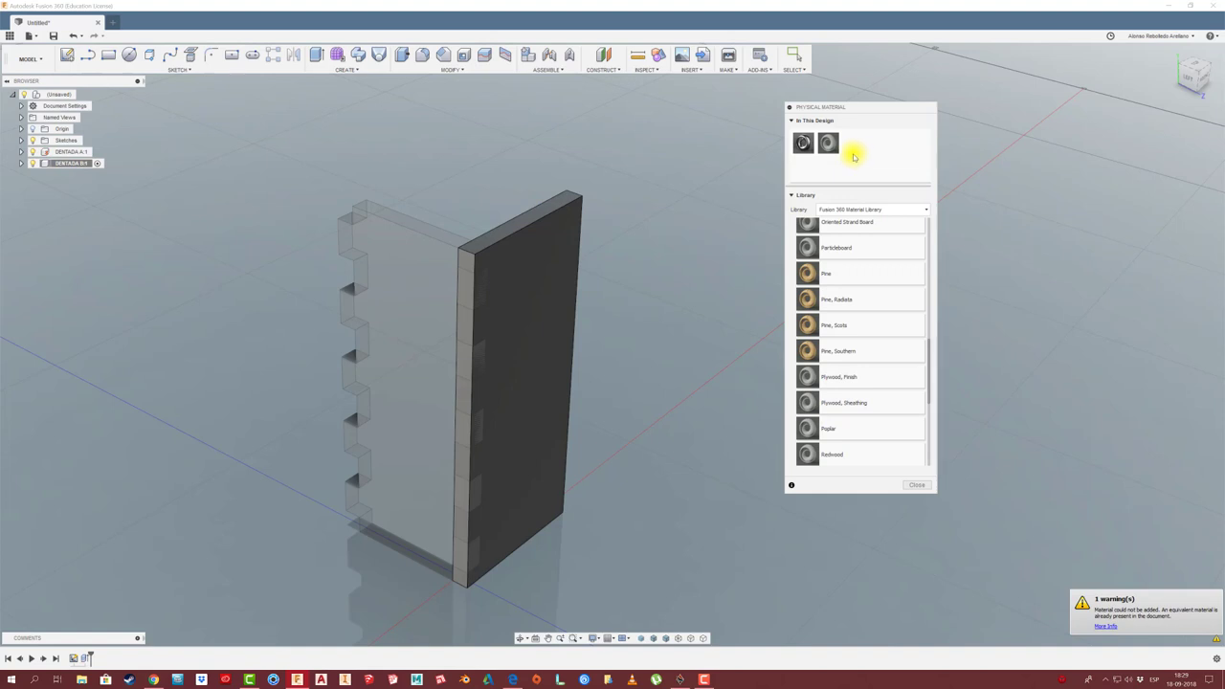
mouse_move(820, 401)
mouse_down()
mouse_move(821, 156)
mouse_move(586, 287)
mouse_up()
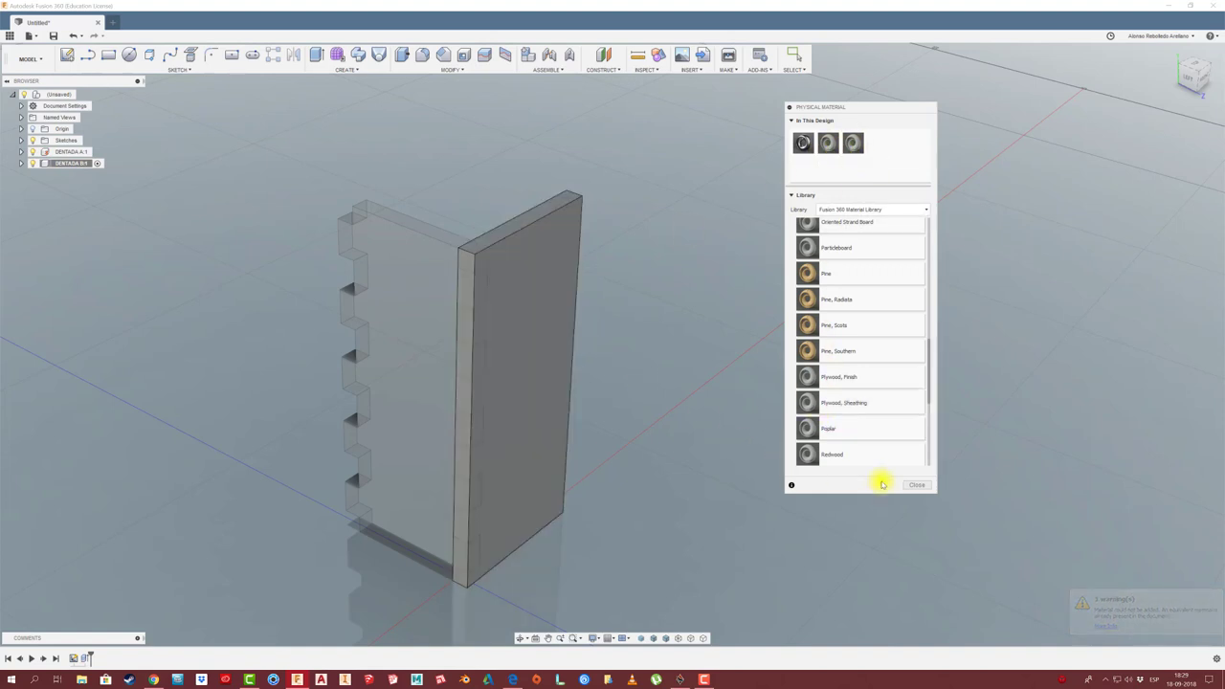
click(916, 484)
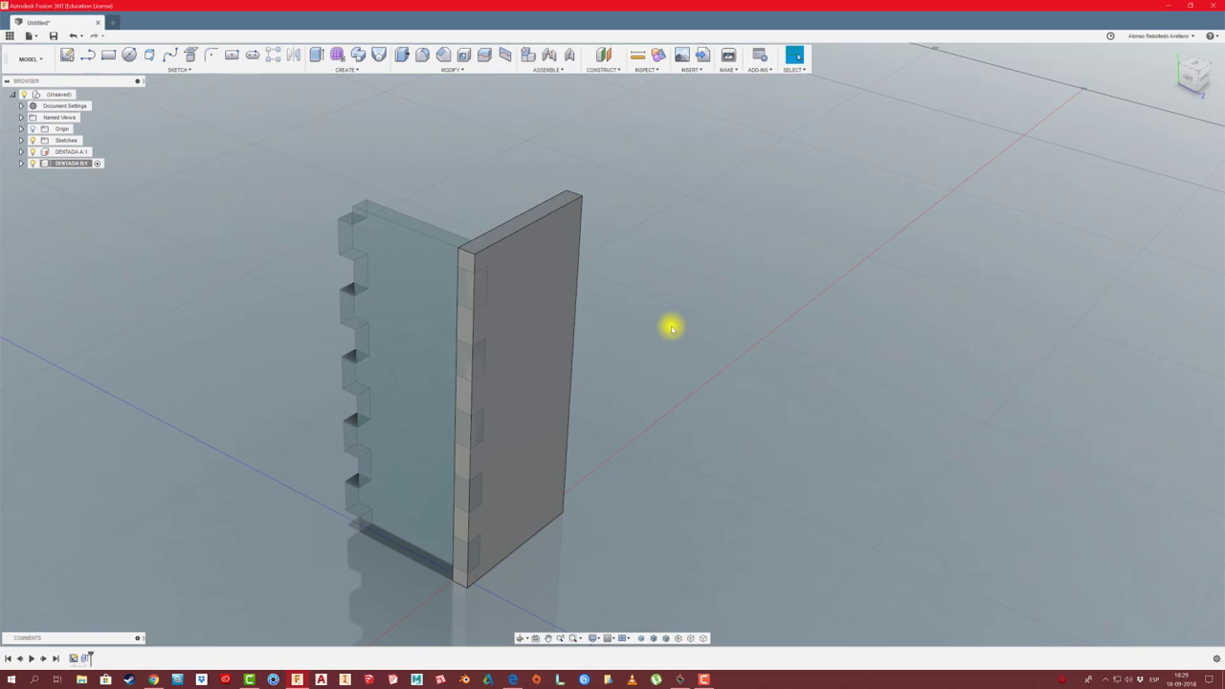
- Paint the DENTADA B board yellow with the 3D Maple - Painted appearance
key(a)
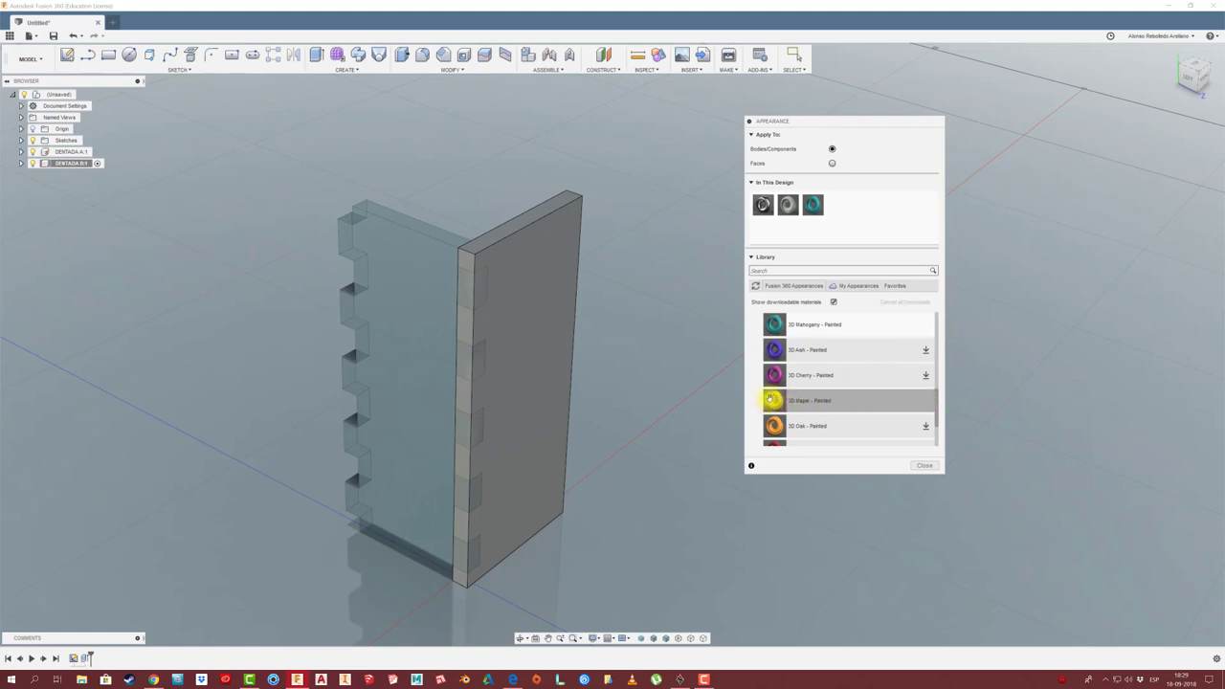
mouse_move(793, 400)
mouse_down()
mouse_move(838, 203)
mouse_move(552, 296)
mouse_up()
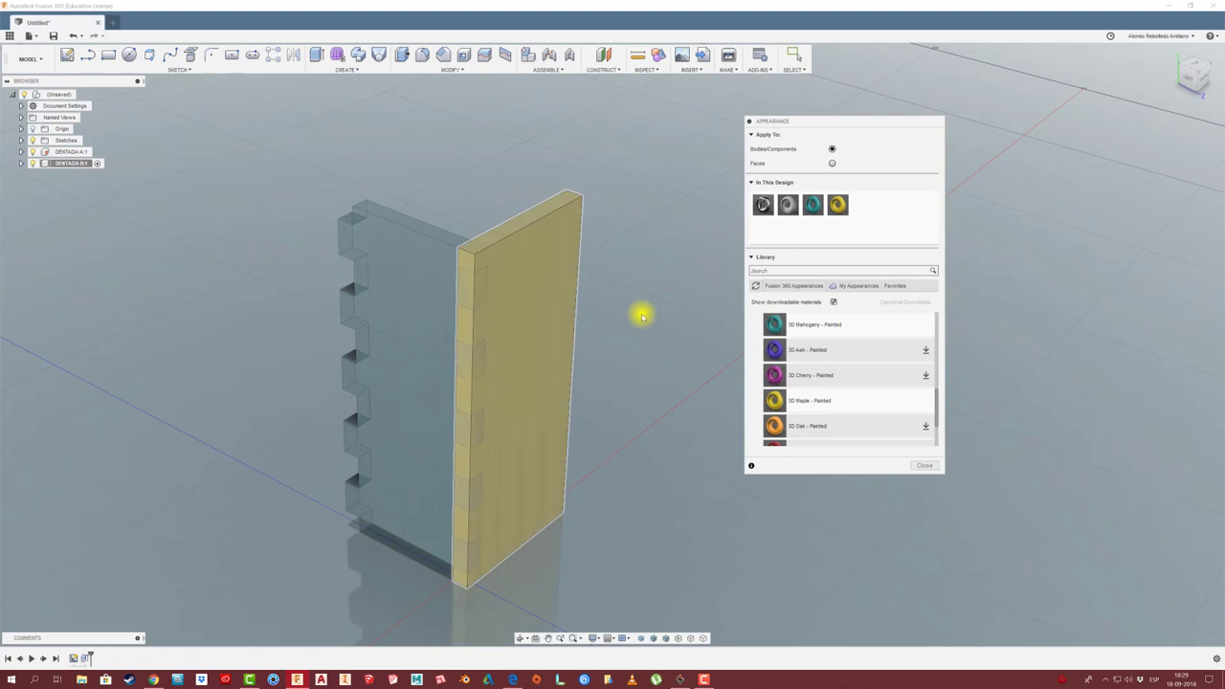
click(909, 465)
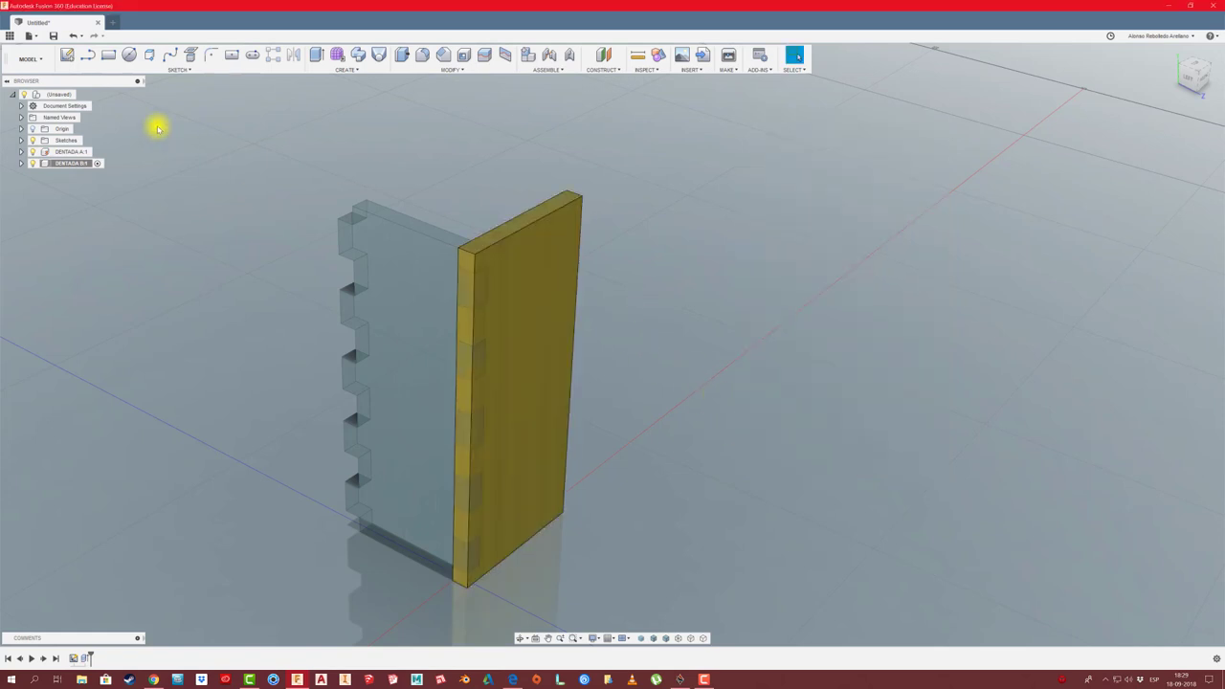
- Reactivate the root assembly and undo the accidental move of the yellow board
click(82, 94)
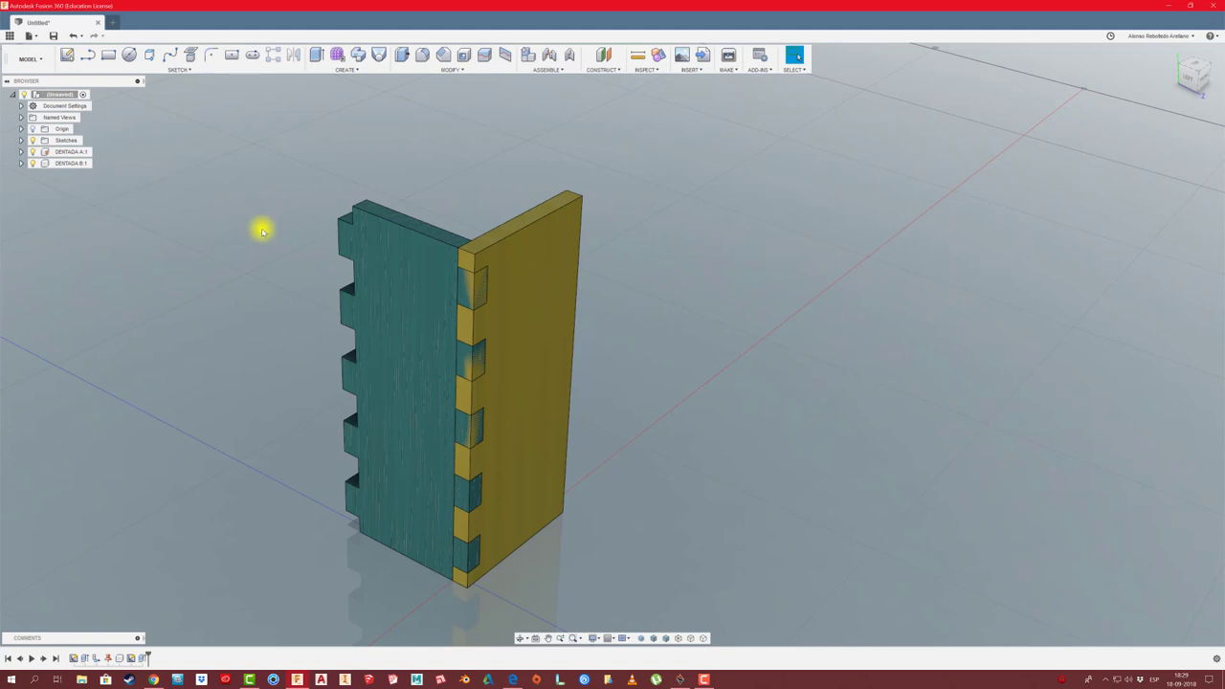
mouse_move(265, 224)
shift+middle_down()
mouse_move(500, 273)
mouse_move(635, 274)
mouse_move(568, 267)
mouse_move(725, 230)
shift+middle_up()
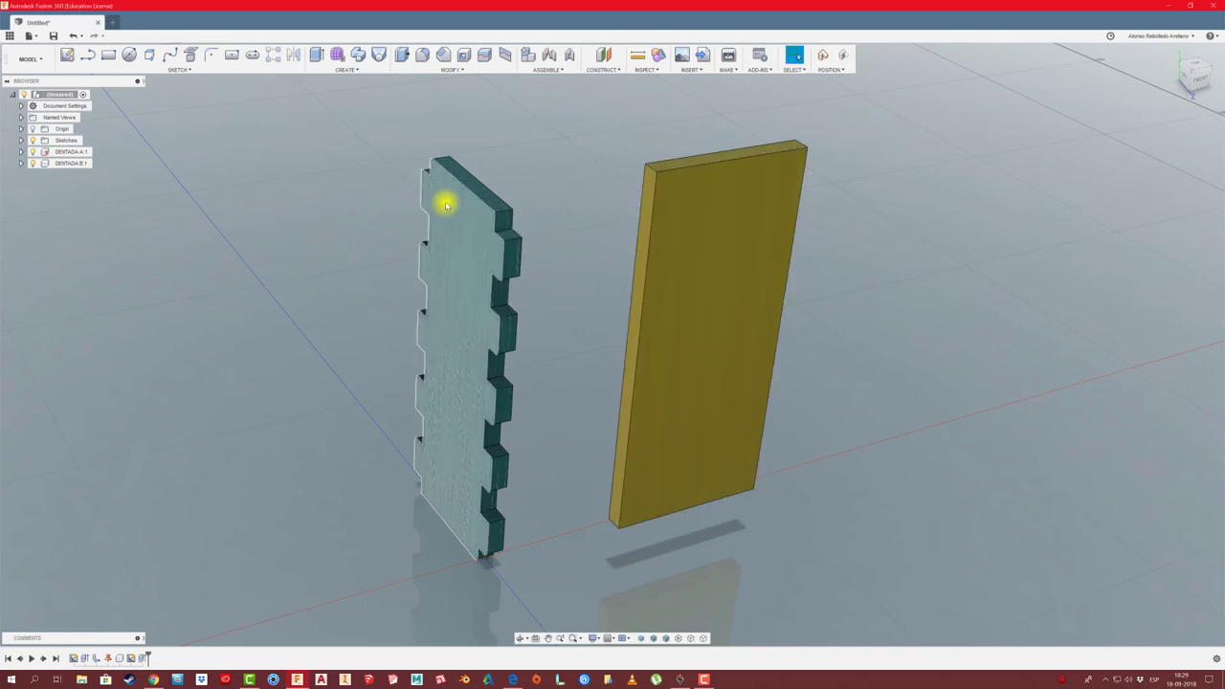
click(844, 57)
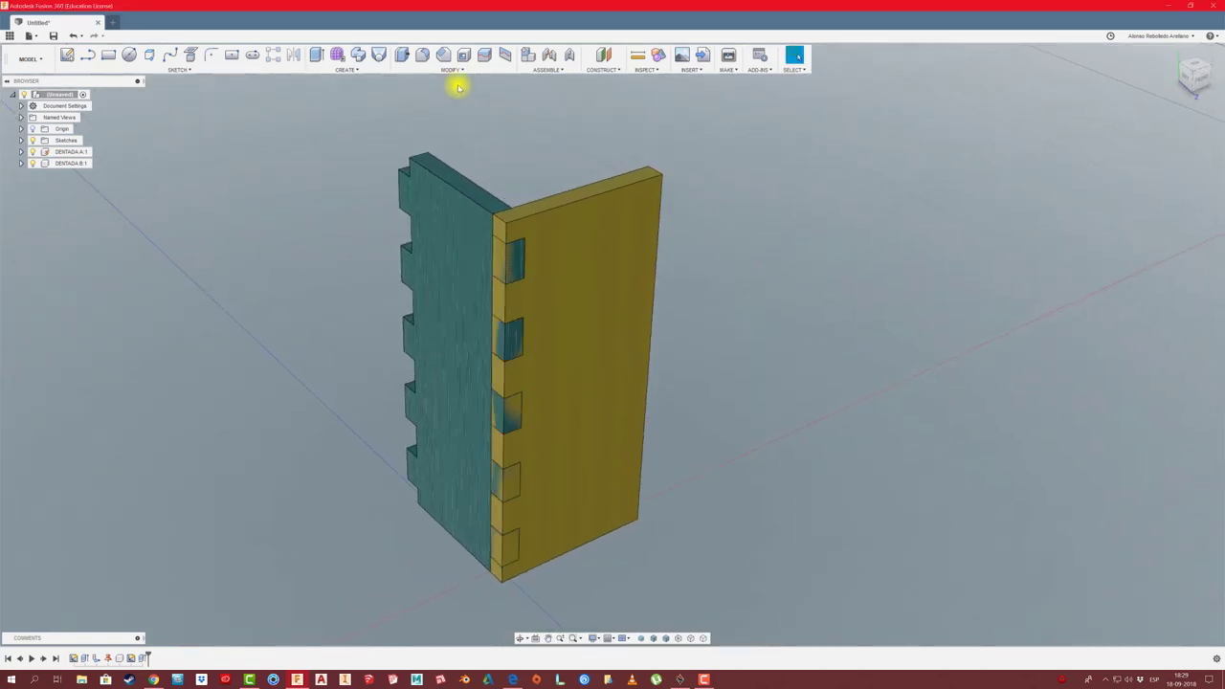
- Combine with Cut: teal board as tool into the yellow board, keeping the tool body
click(459, 73)
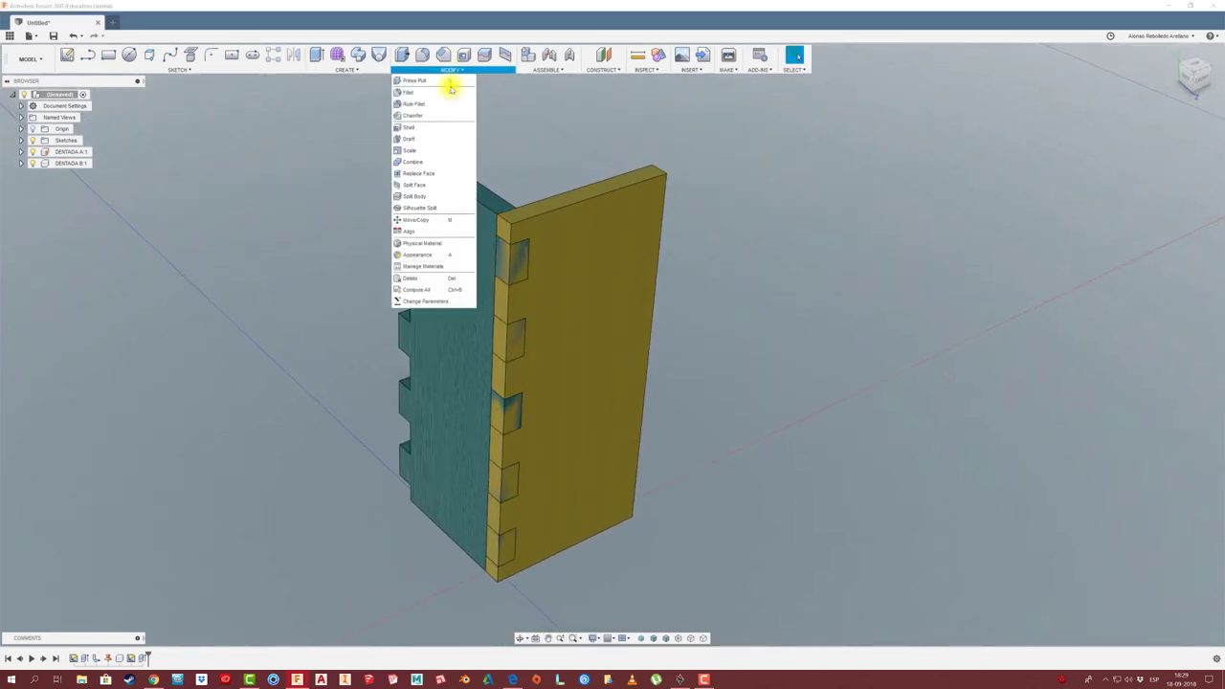
click(421, 161)
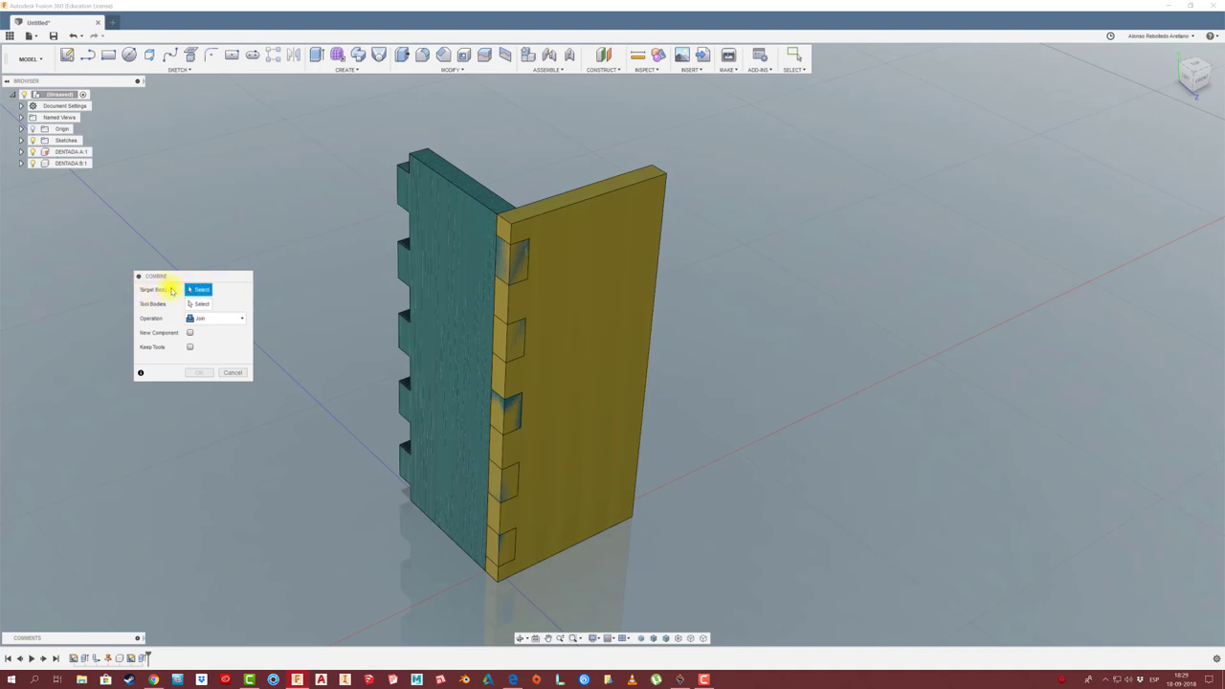
click(583, 313)
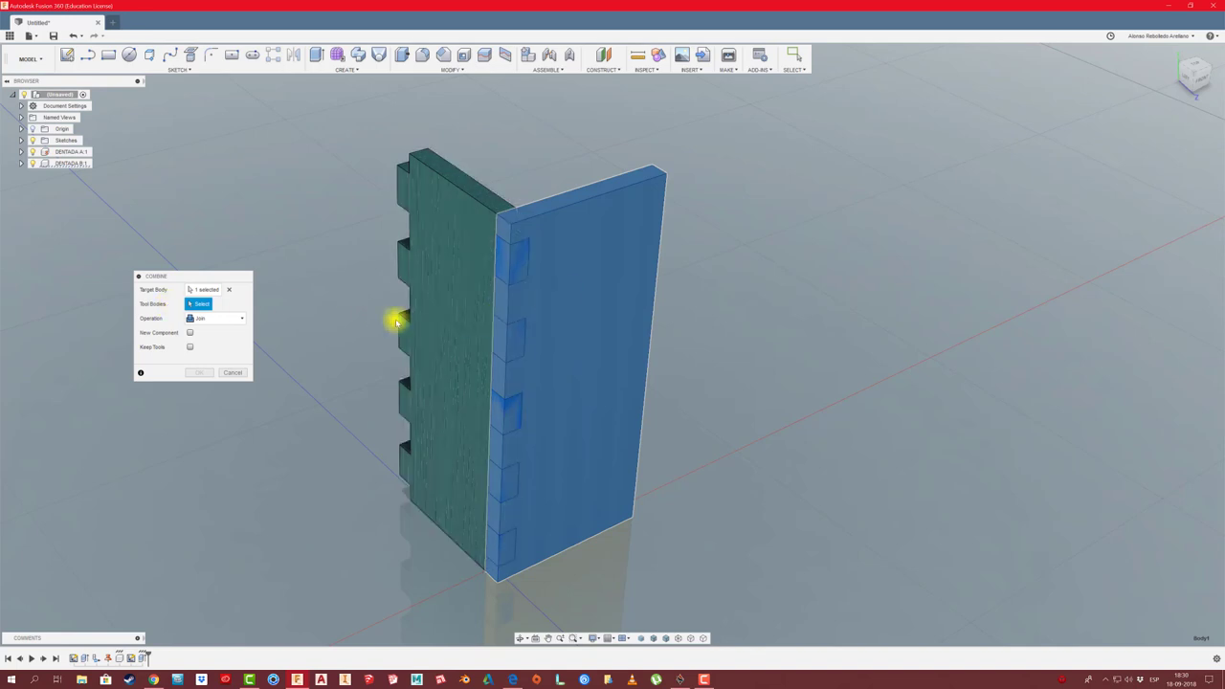
click(444, 295)
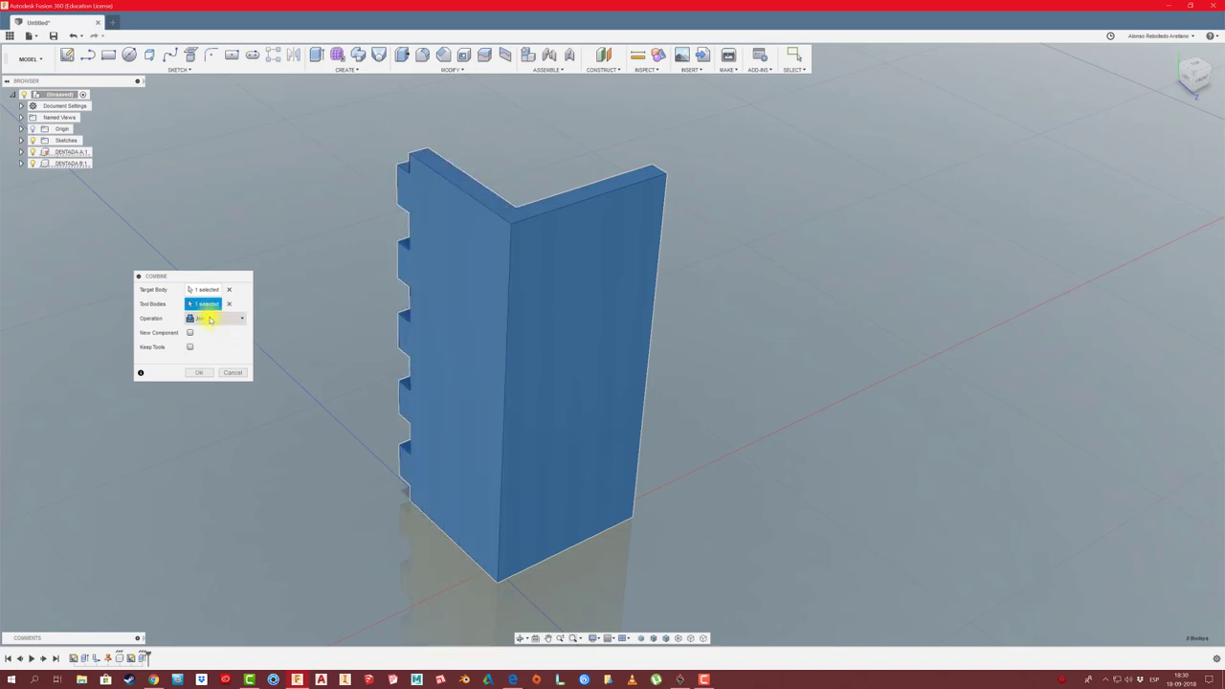
click(237, 321)
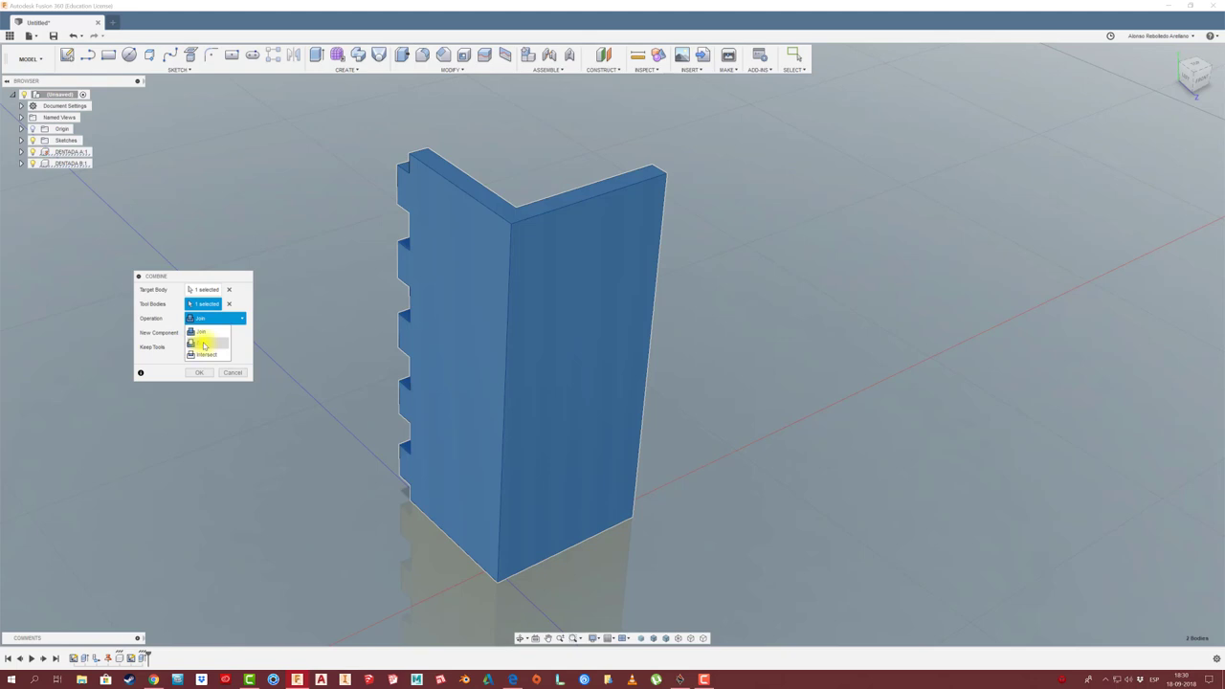
click(204, 343)
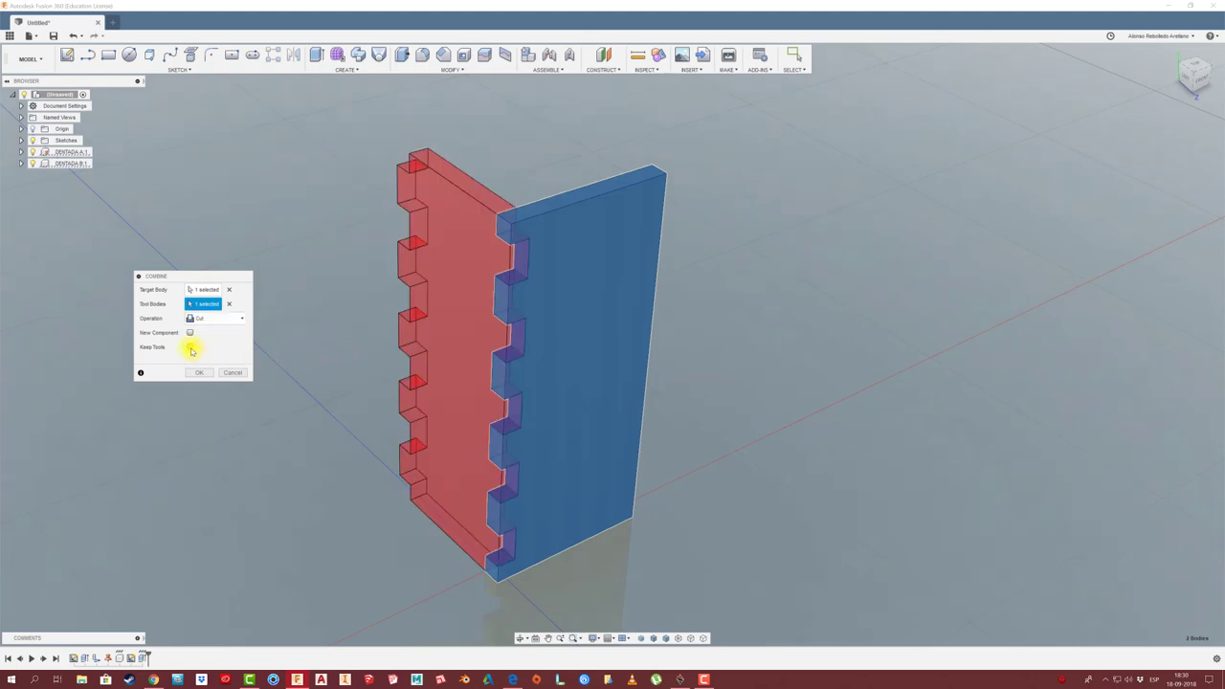
click(200, 372)
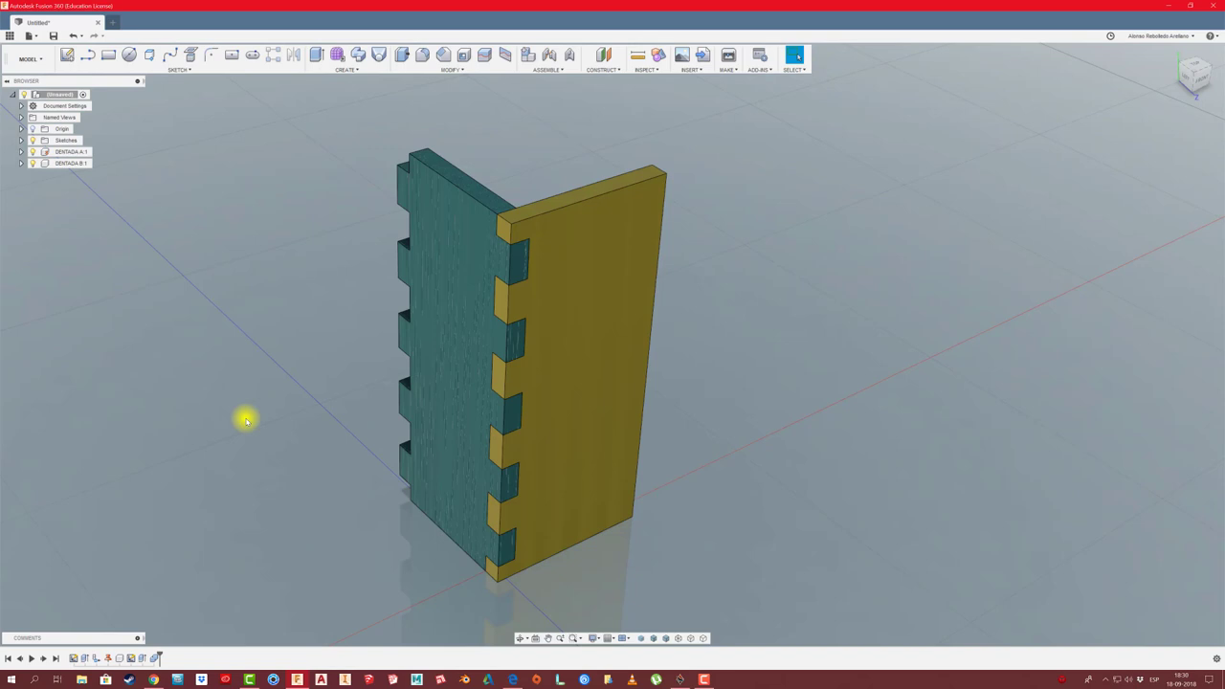
drag(653, 385, 760, 309)
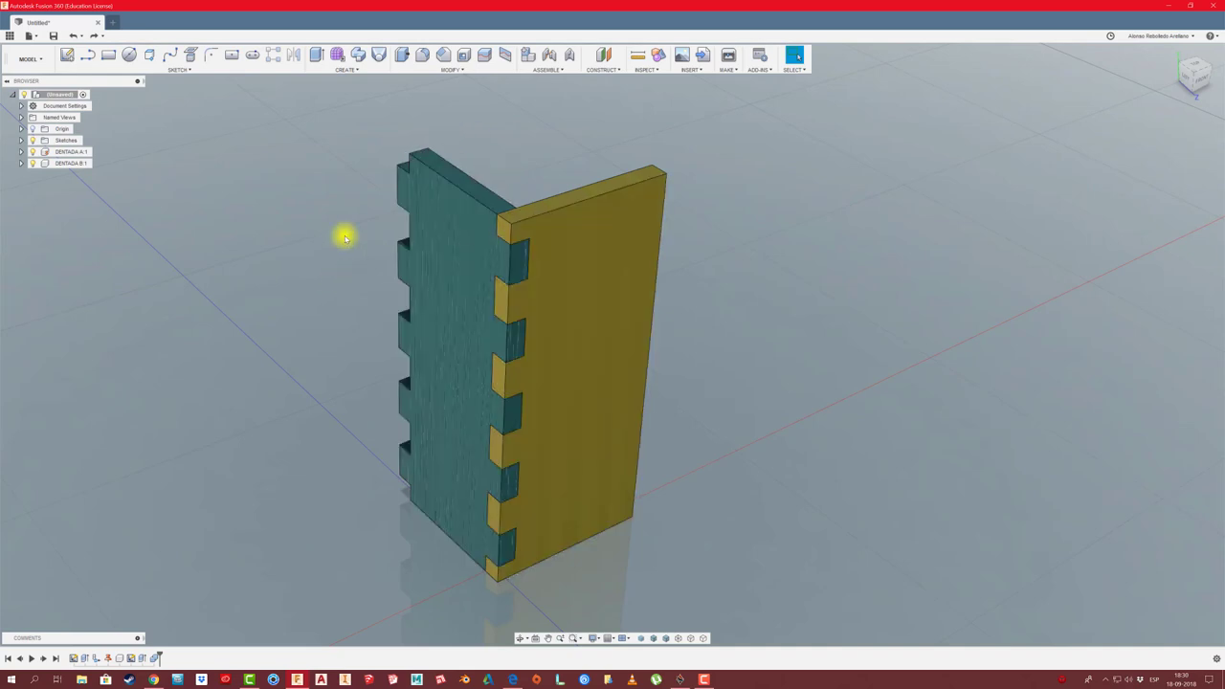
- Join the teal and yellow panels with a Rigid As-built Joint
click(548, 71)
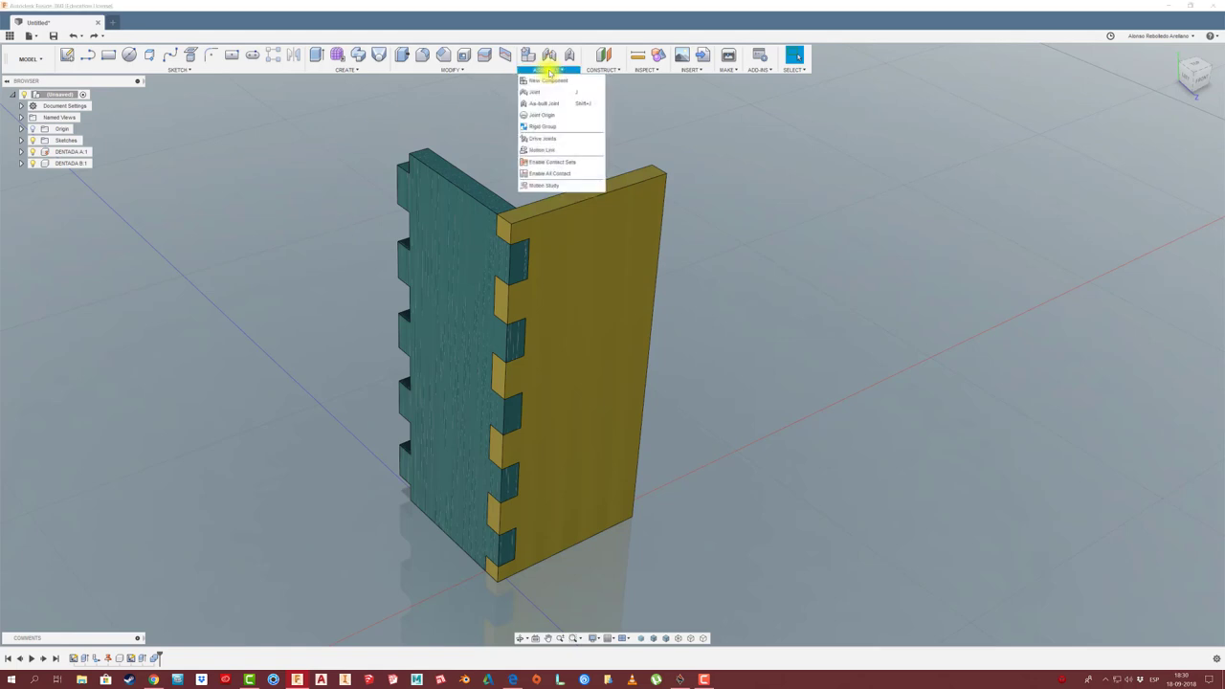
click(545, 103)
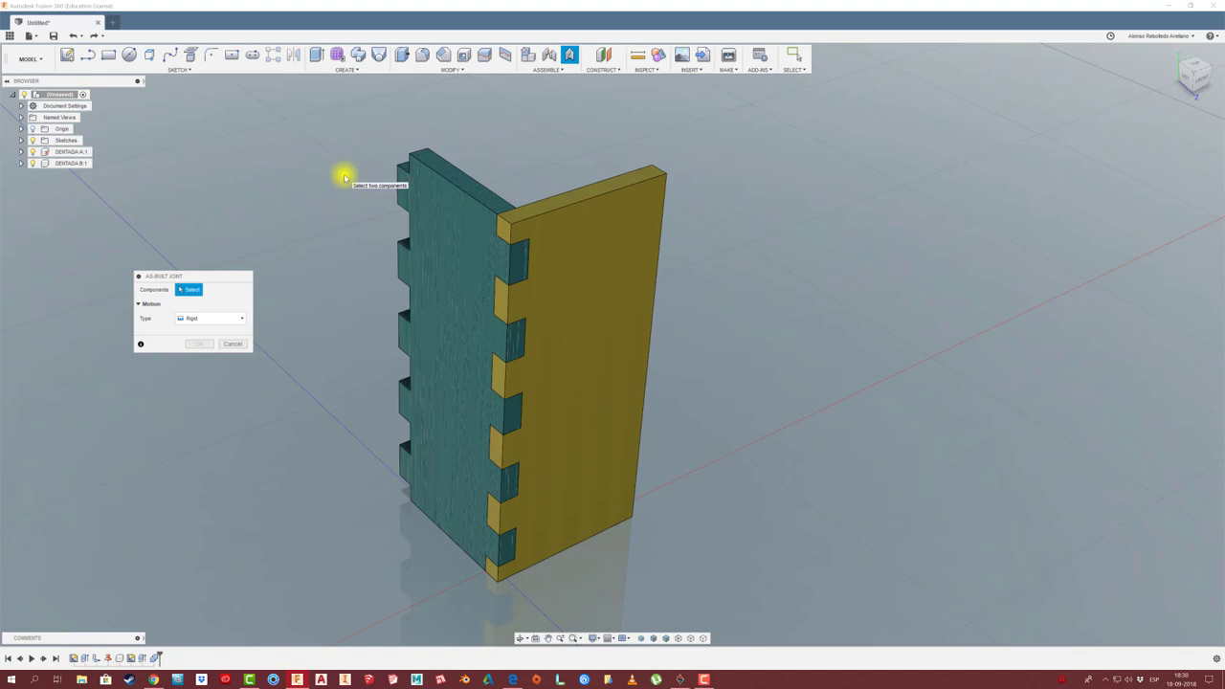
click(411, 239)
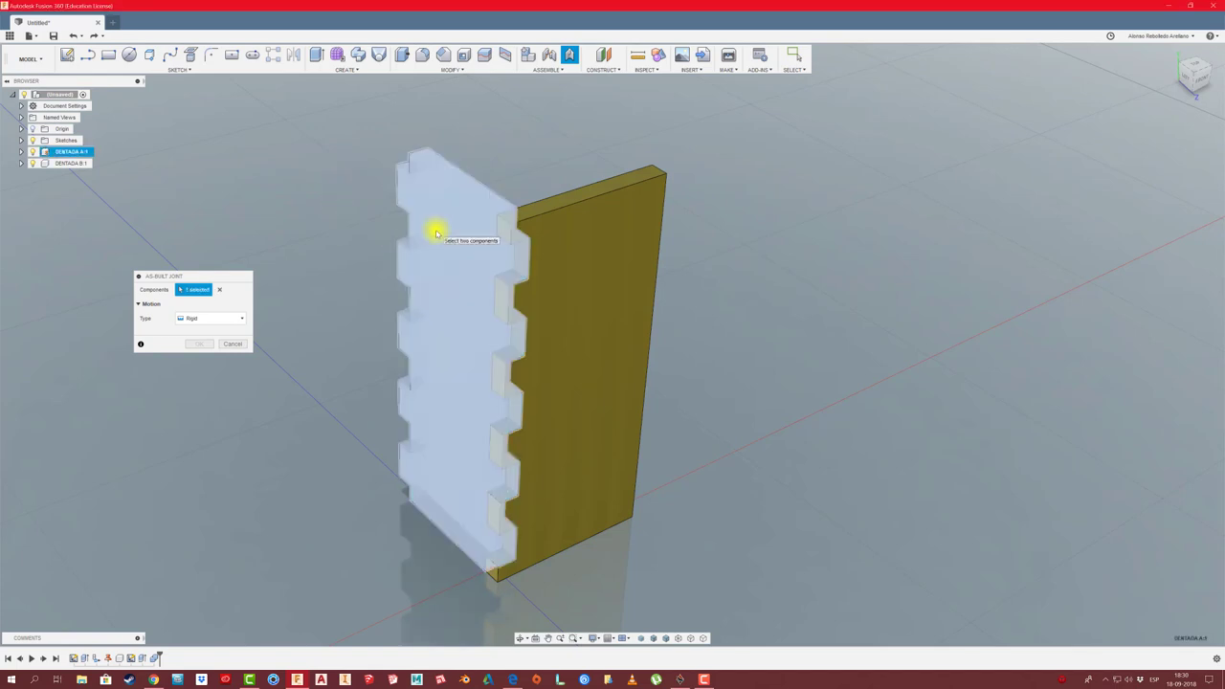
click(596, 255)
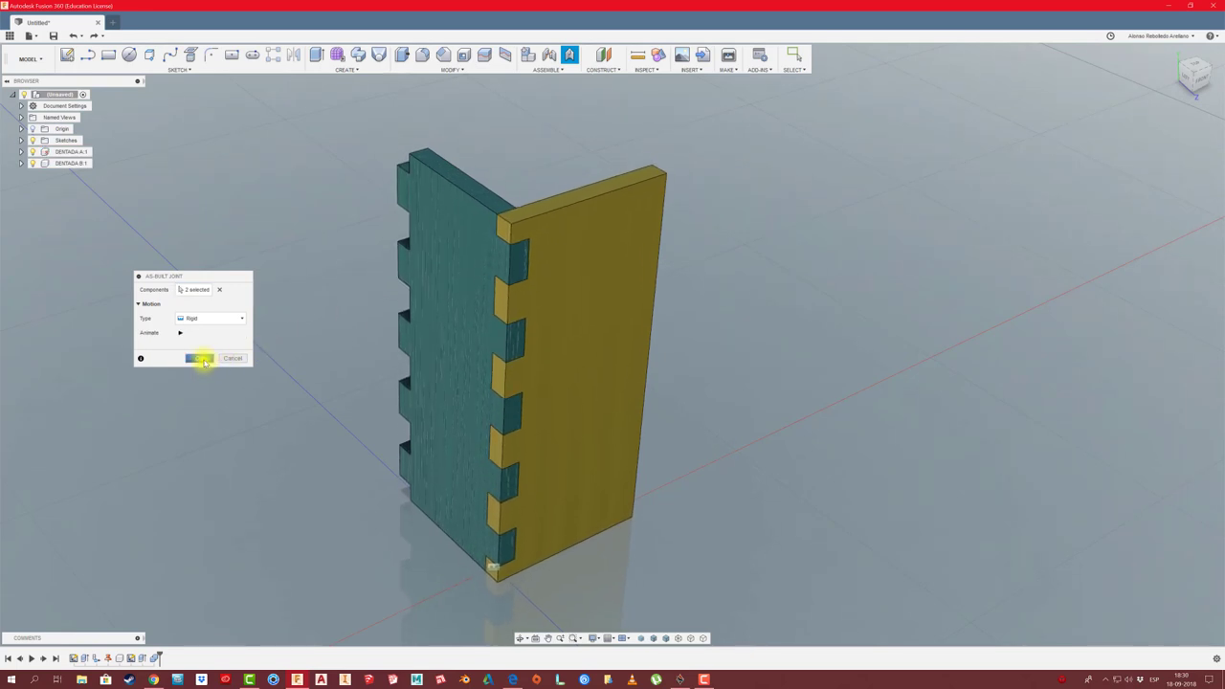
click(200, 358)
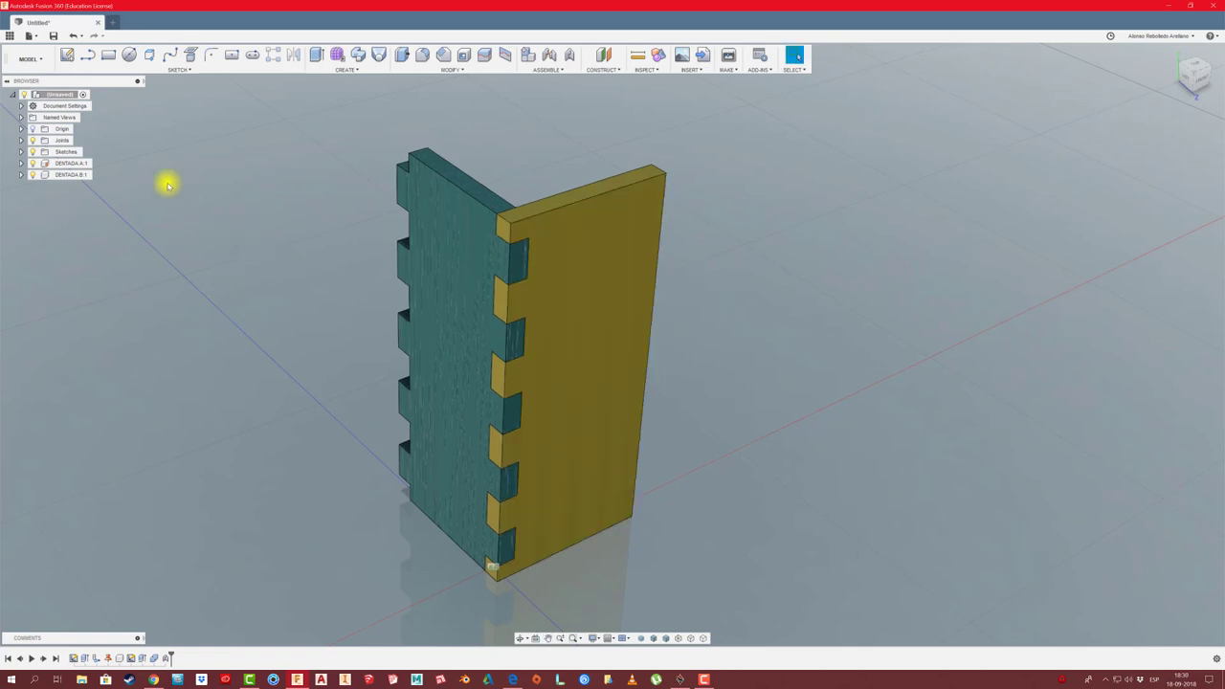
- Paste a copy of DENTADA A:1 as DENTADA A:2, offset 40 mm along X
click(78, 163)
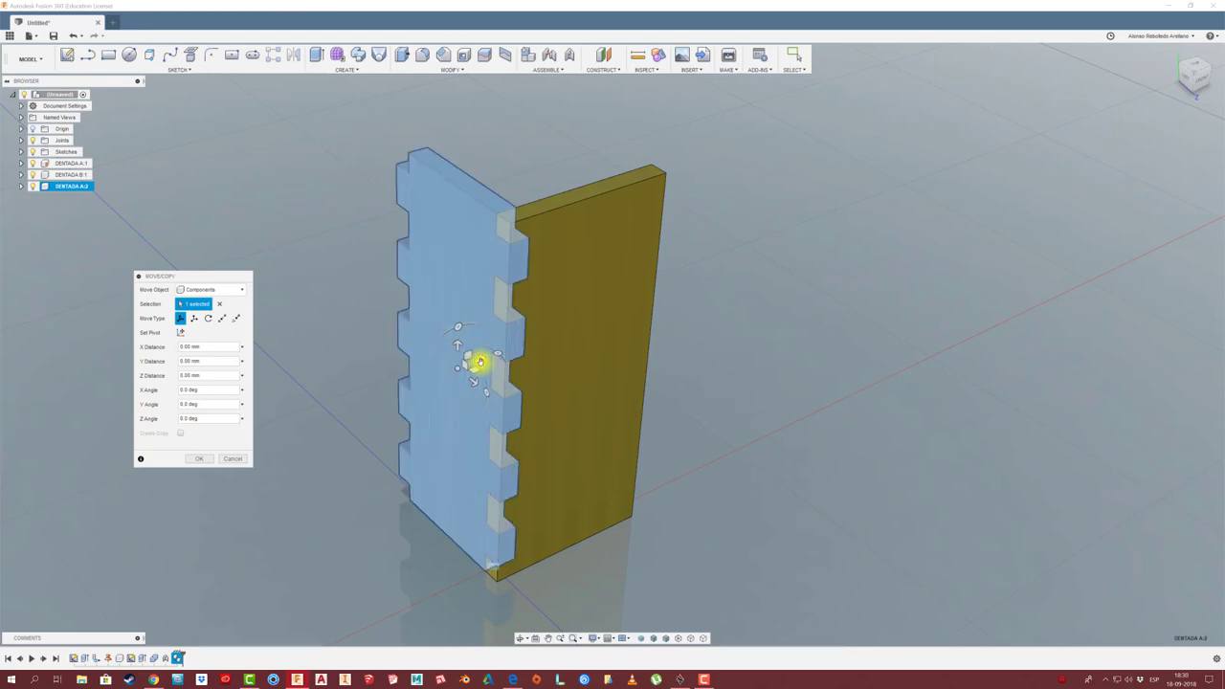
drag(478, 362, 622, 294)
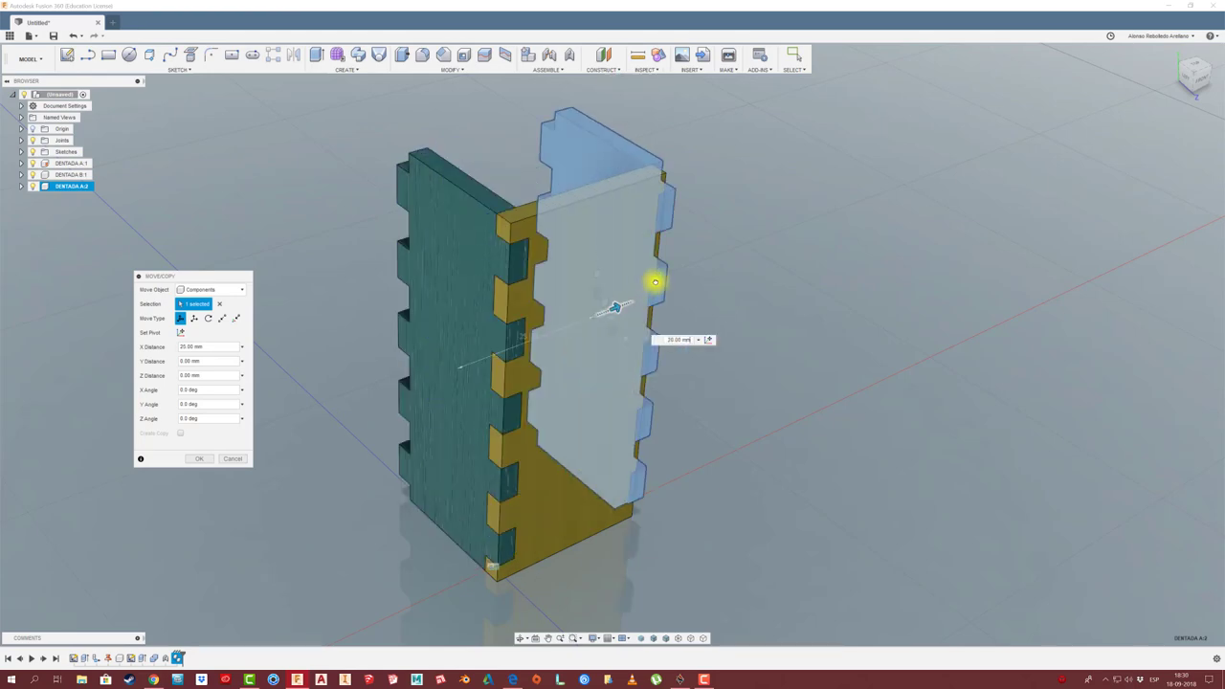
click(203, 458)
mouse_move(623, 306)
shift+middle_down()
mouse_move(618, 259)
mouse_move(645, 206)
mouse_move(551, 59)
shift+middle_up()
click(550, 59)
- Joint DENTADA A:2's corner to the yellow panel's other edge at 90° with a -3 mm Z offset
mouse_move(626, 320)
shift+middle_down()
mouse_move(670, 342)
mouse_move(850, 278)
mouse_move(254, 411)
mouse_move(807, 183)
shift+middle_up()
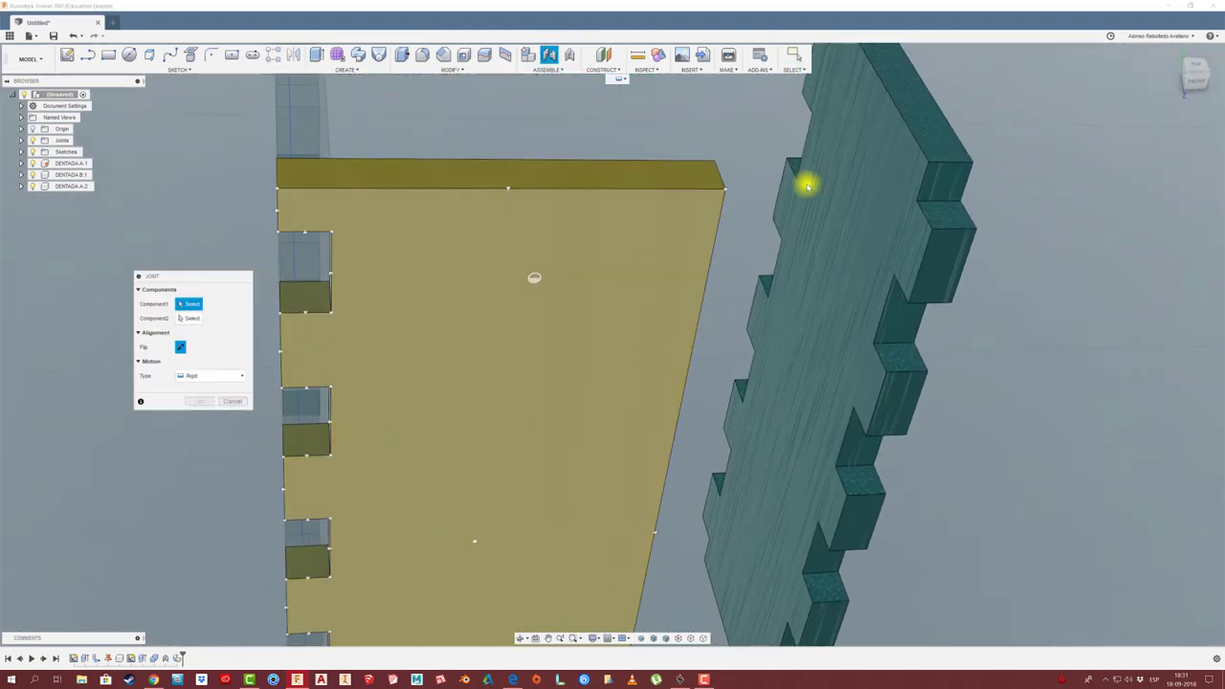
click(917, 162)
mouse_move(916, 163)
shift+middle_down()
mouse_move(812, 207)
mouse_move(746, 199)
mouse_move(682, 216)
shift+middle_up()
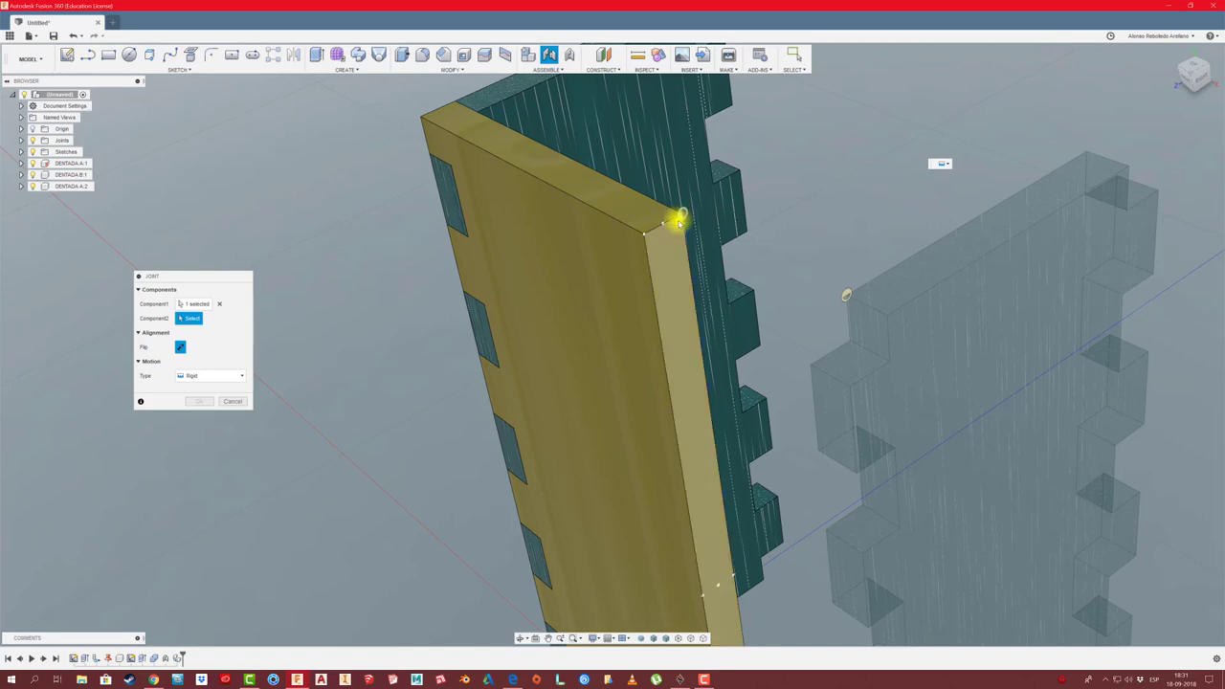
click(681, 218)
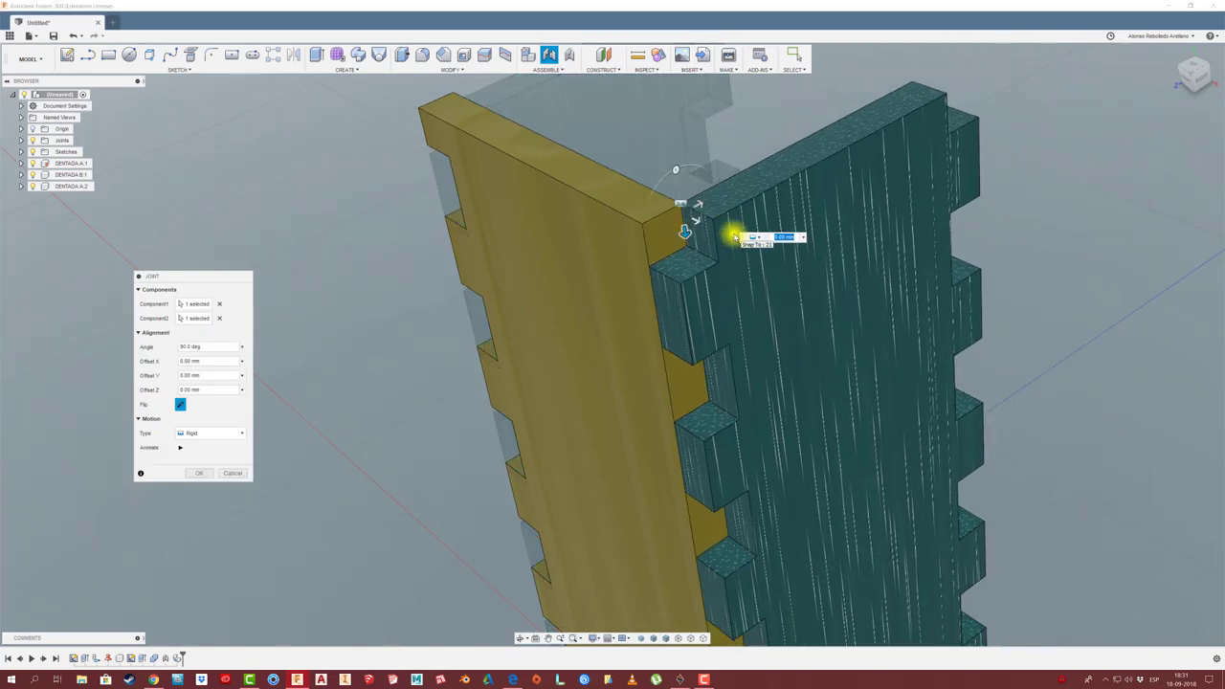
mouse_move(708, 251)
shift+middle_down()
mouse_move(661, 290)
mouse_move(738, 290)
shift+middle_up()
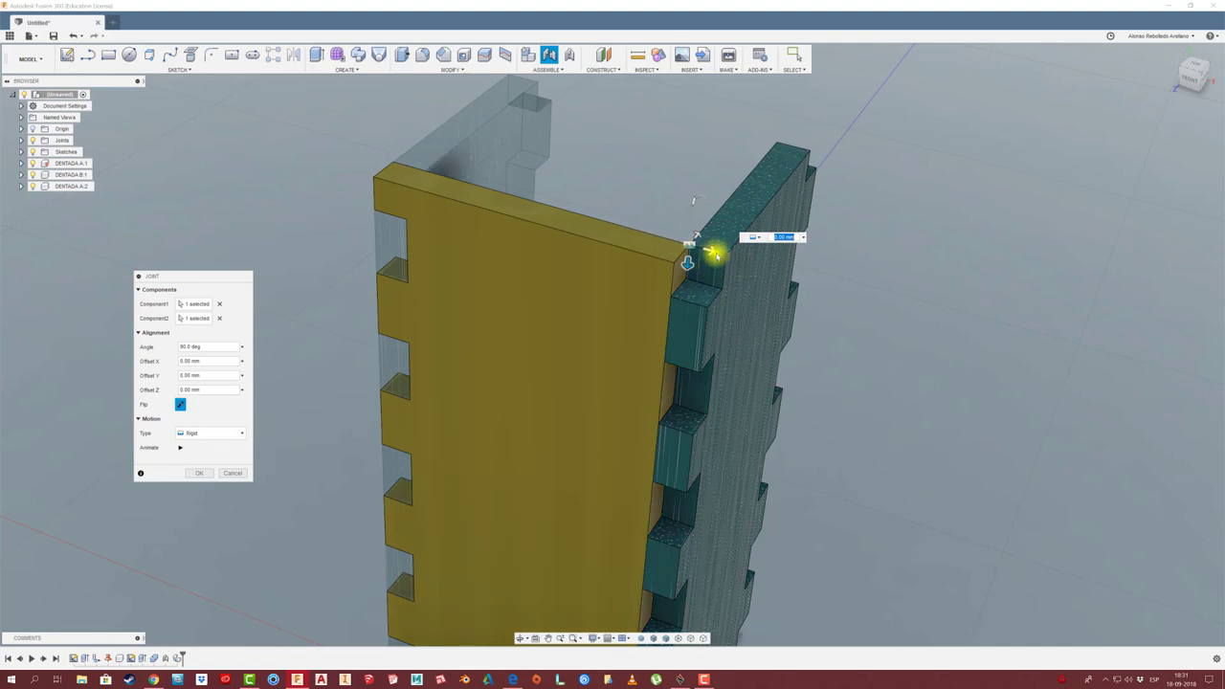
text(-5)
key(Return)
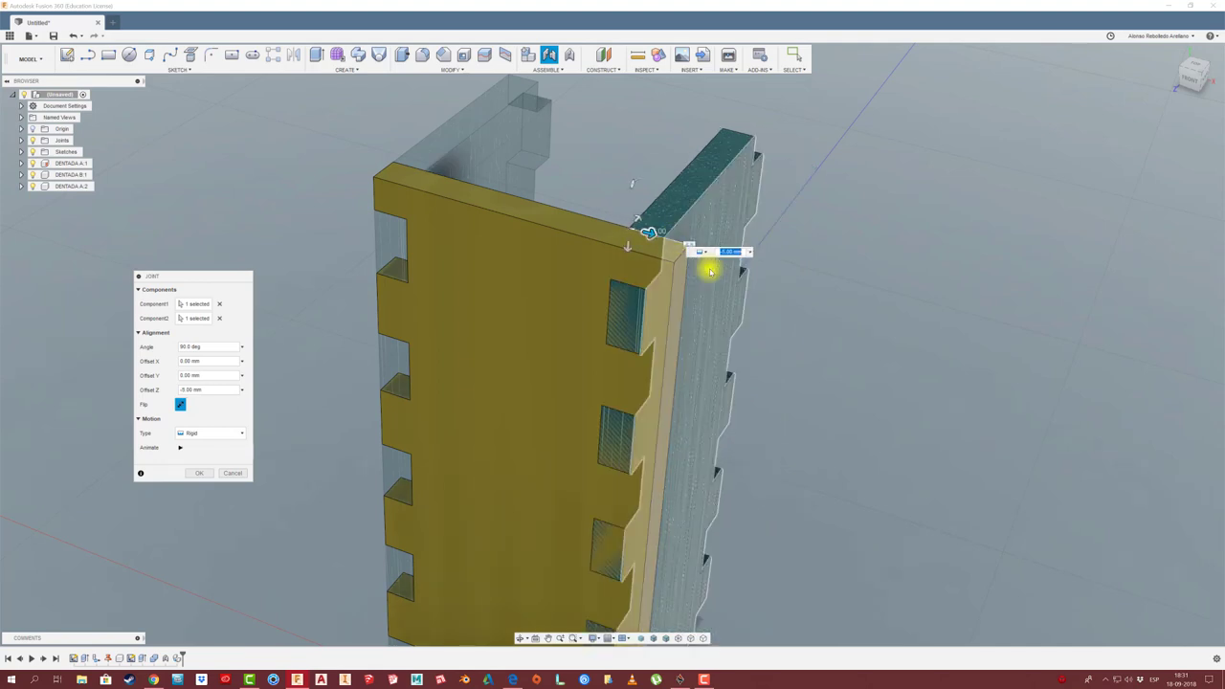
text(-3)
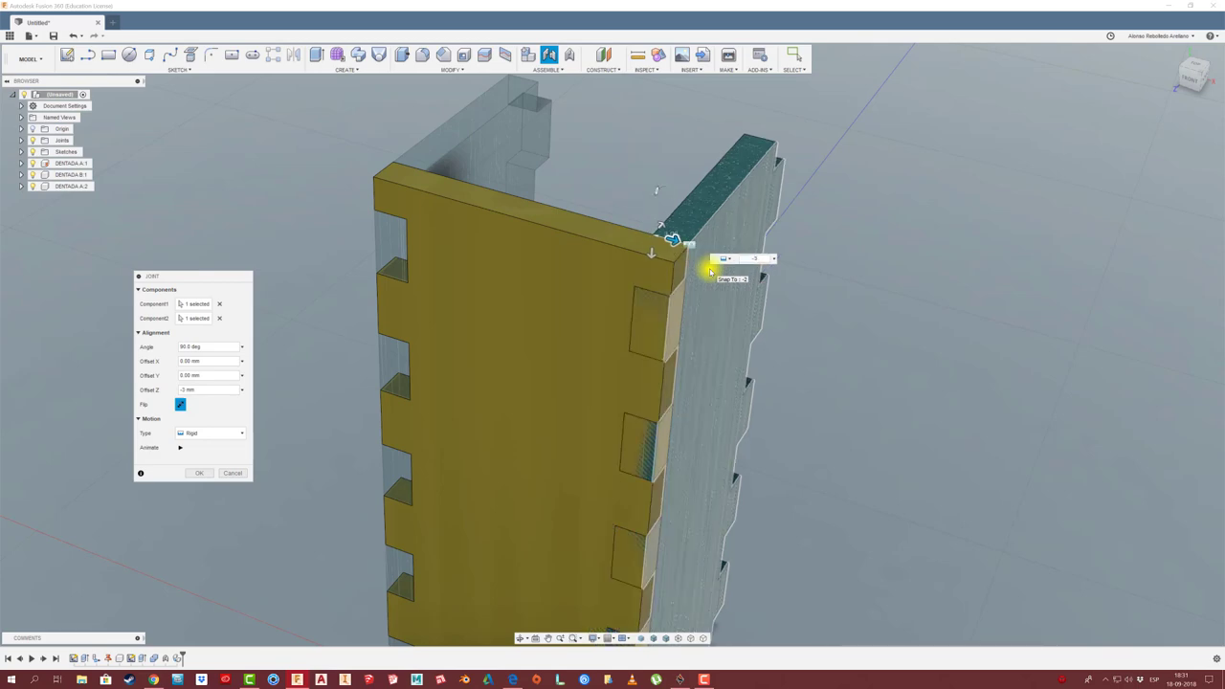
click(202, 474)
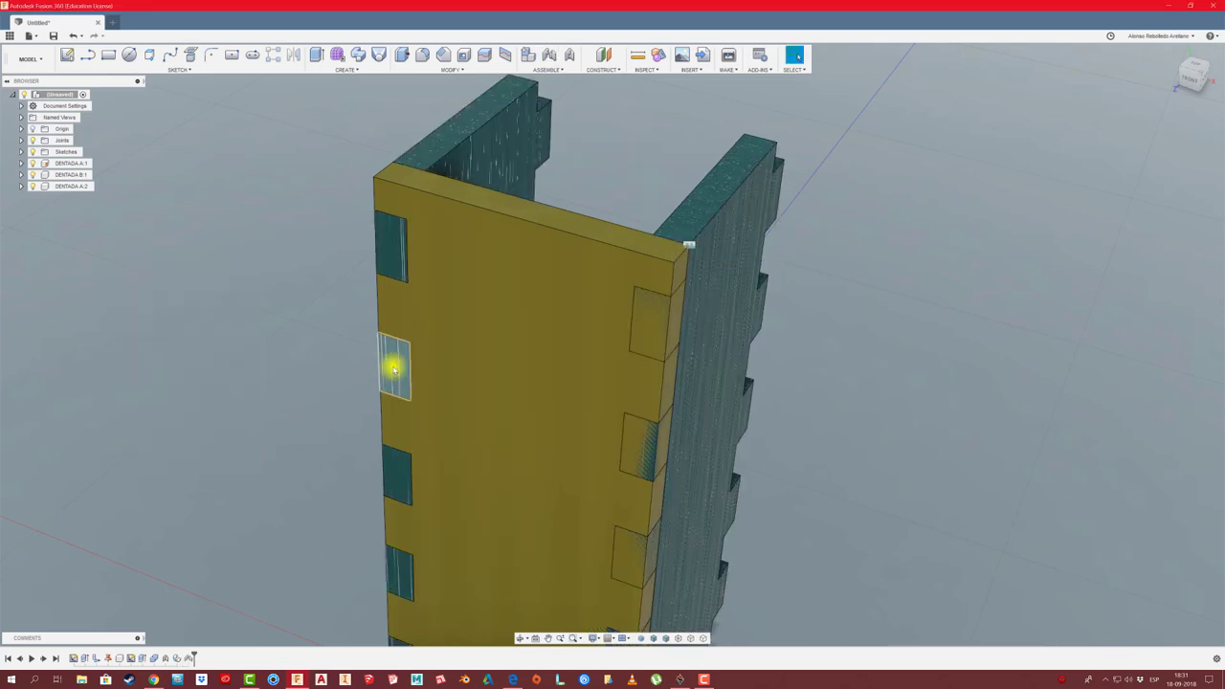
shift+middle_drag(393, 364, 319, 358)
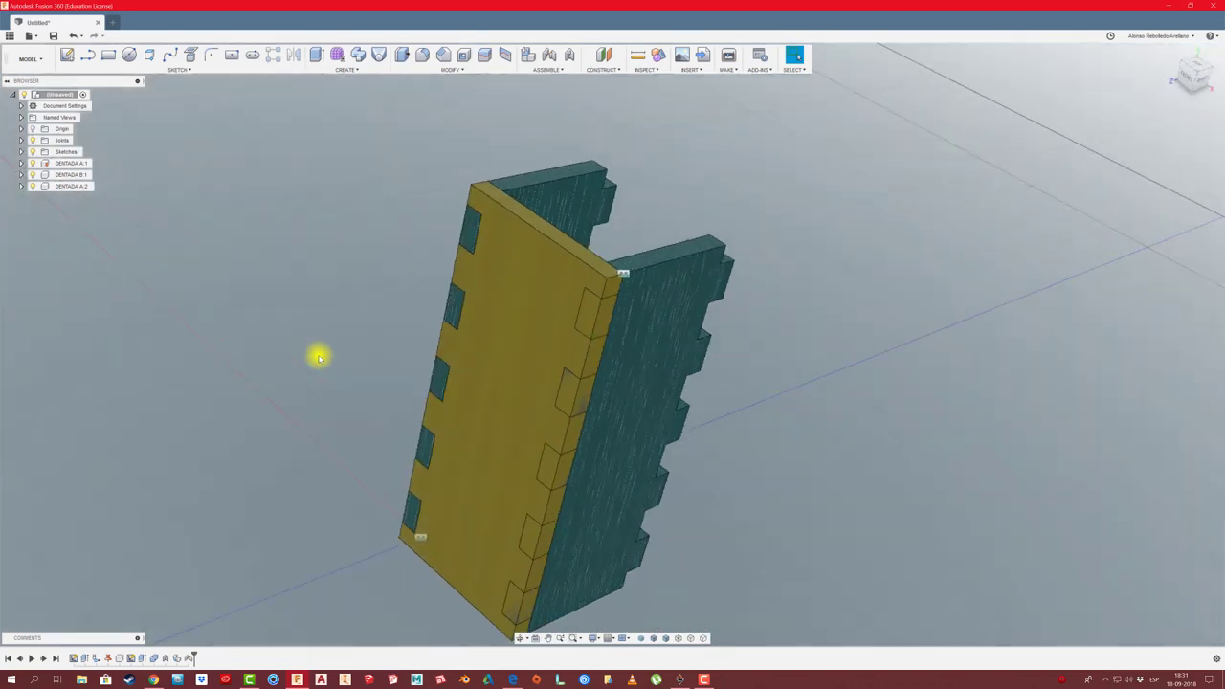
click(456, 73)
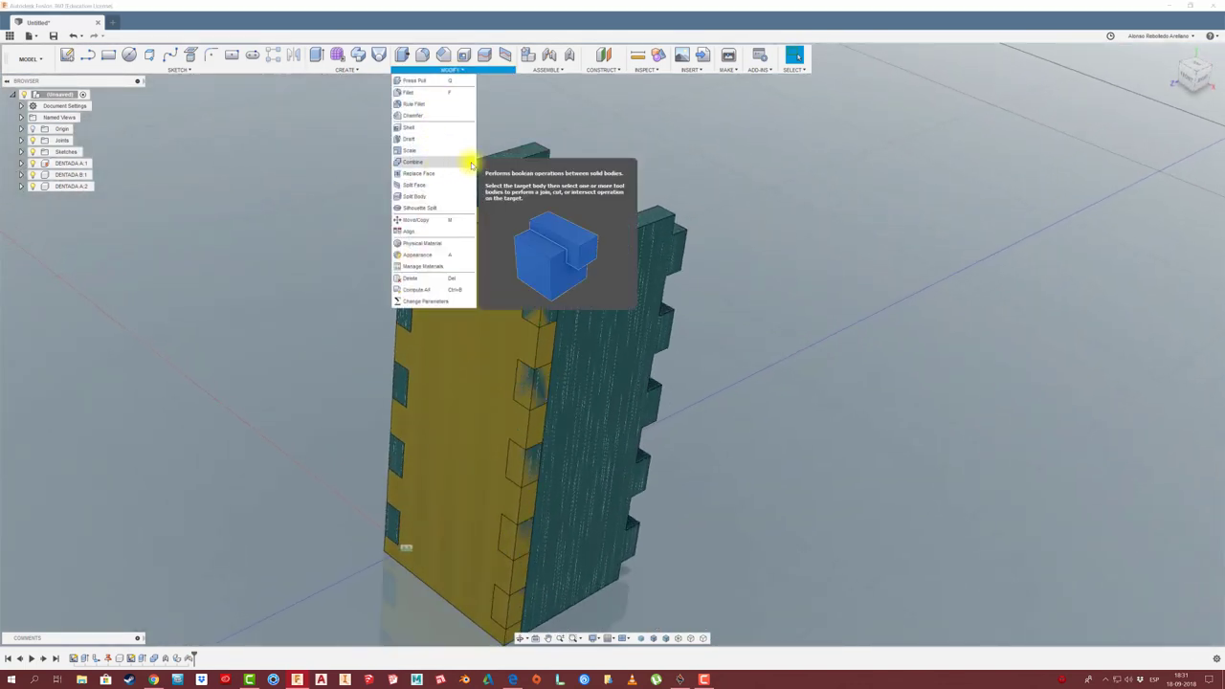
- Combine-cut the teal copy's finger slots into the yellow panel, keeping the teal tool body
click(527, 54)
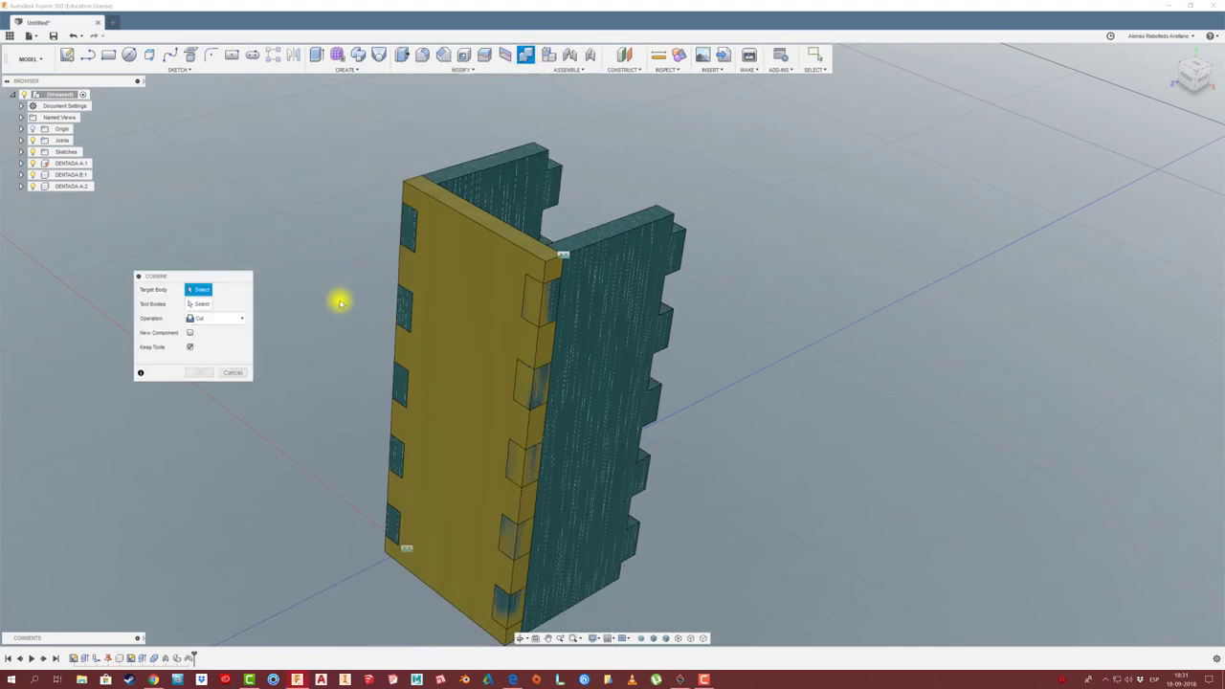
shift+middle_drag(337, 304, 299, 292)
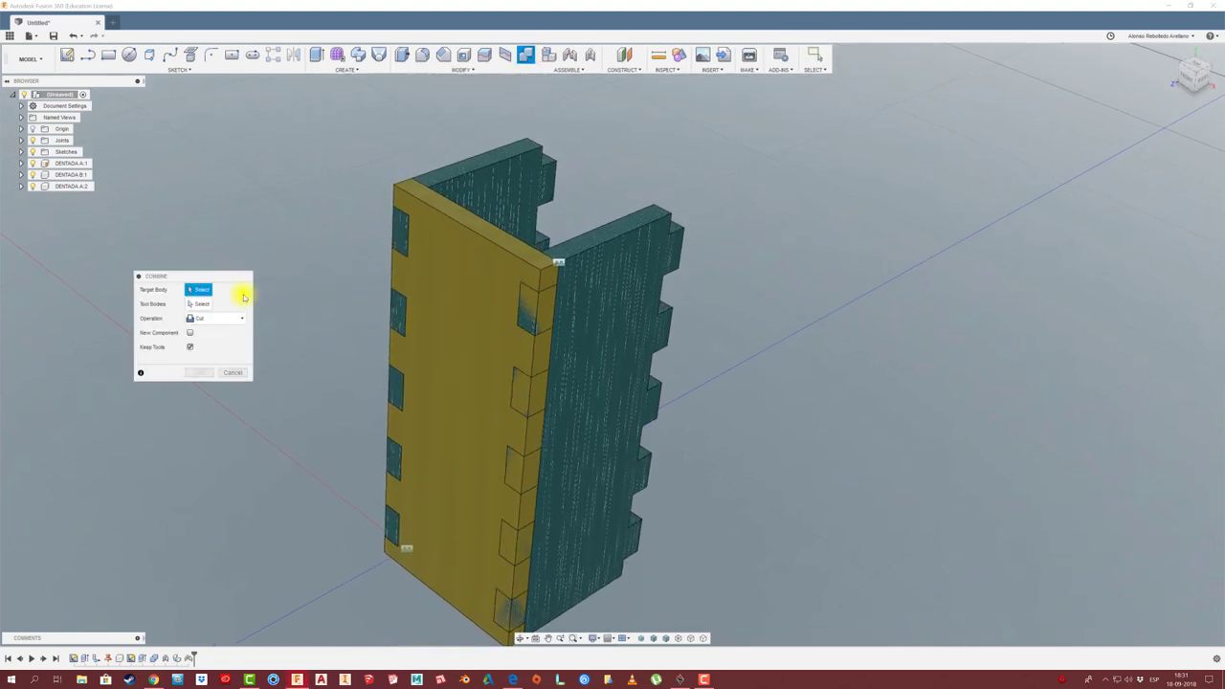
click(455, 295)
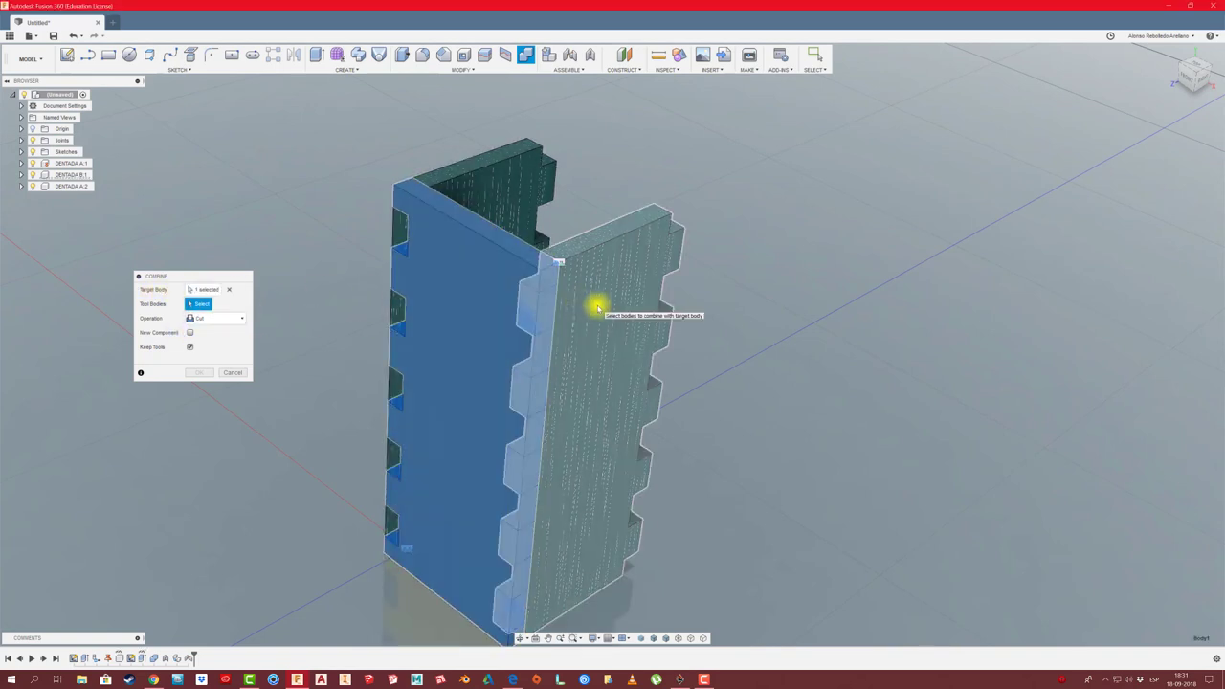
click(597, 307)
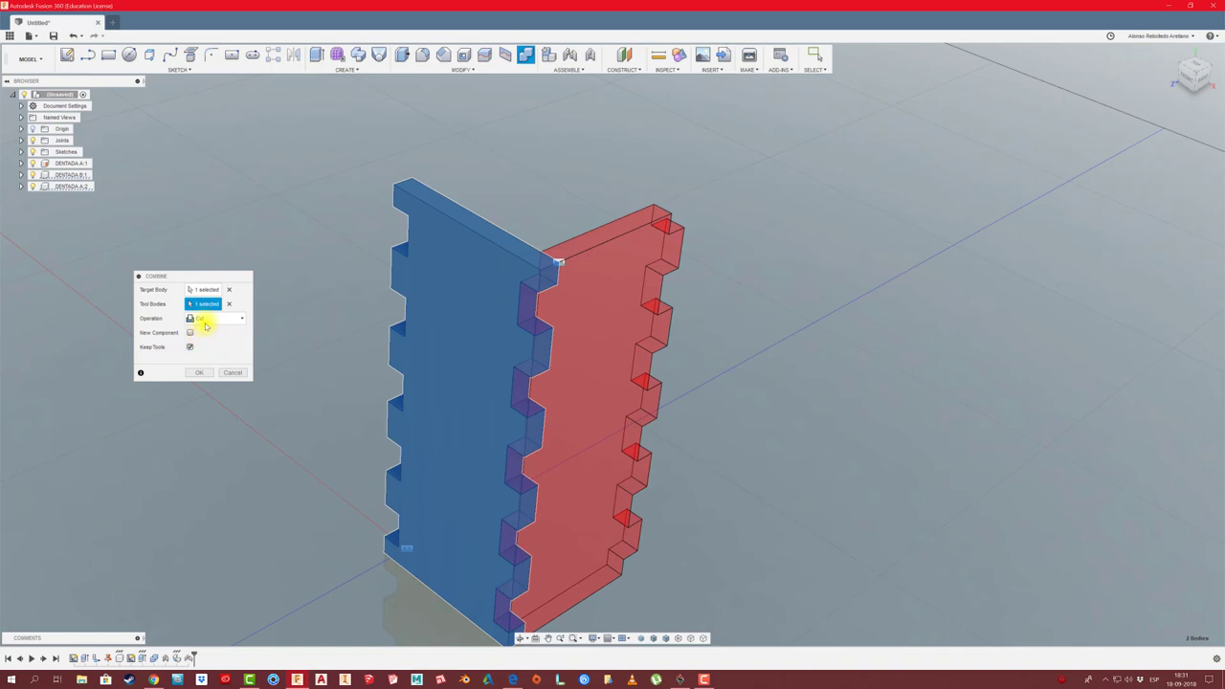
click(201, 372)
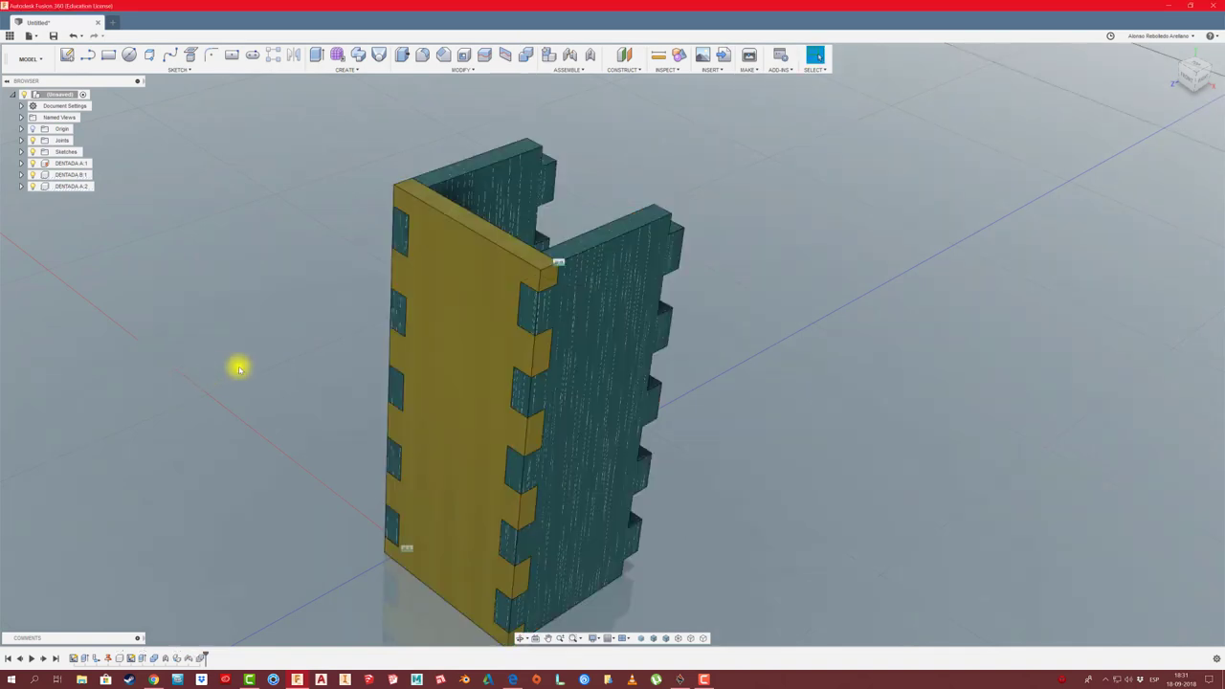
shift+middle_drag(239, 369, 339, 358)
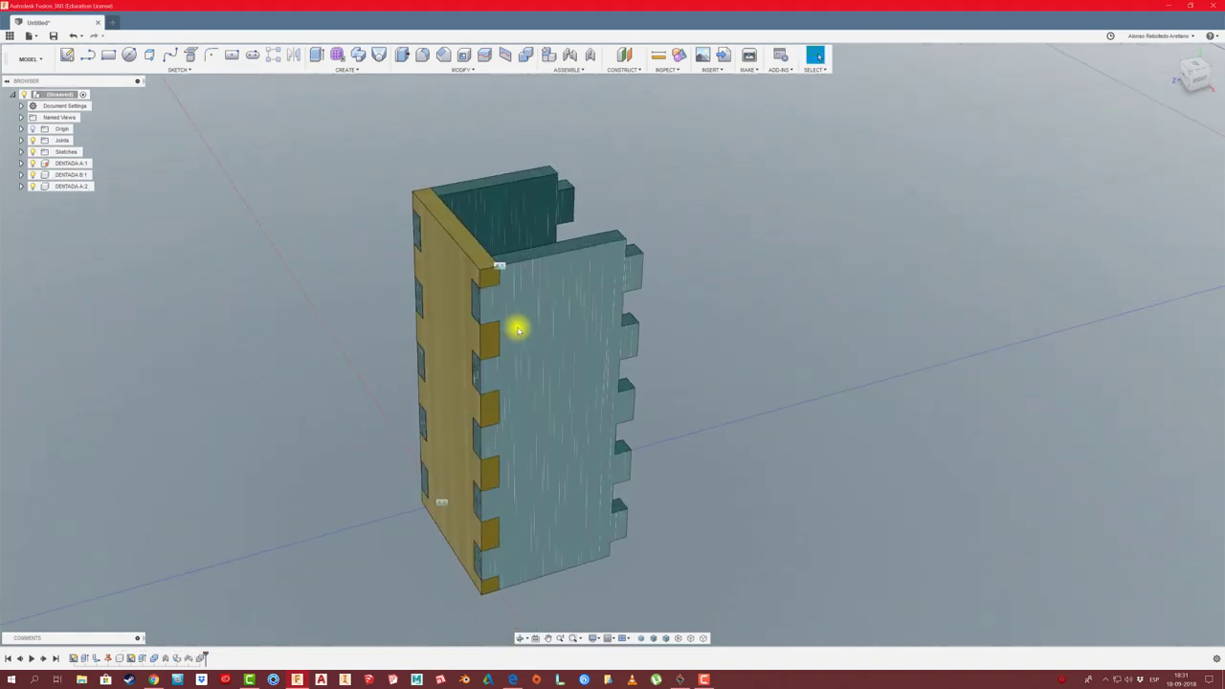
- Copy yellow panel DENTADA B:1 and move the copy, DENTADA B:2, 30 mm down along Z
mouse_move(516, 329)
shift+middle_down()
mouse_move(618, 334)
mouse_move(538, 342)
mouse_move(217, 293)
mouse_move(66, 181)
shift+middle_up()
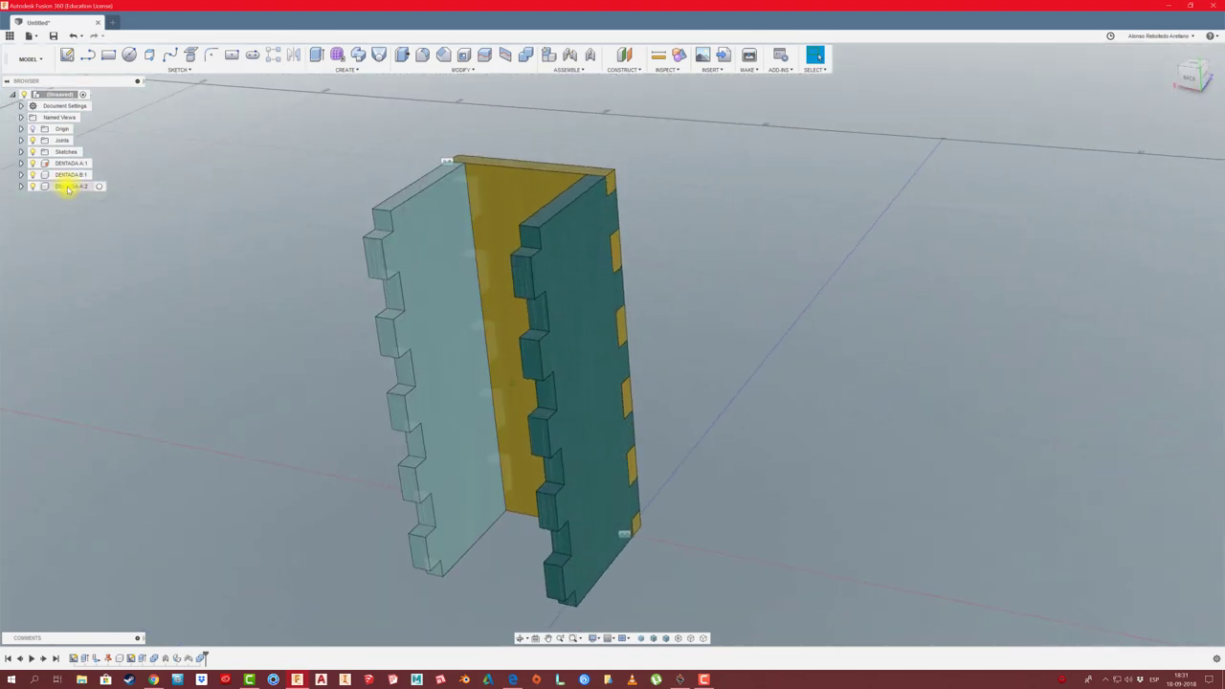
click(69, 175)
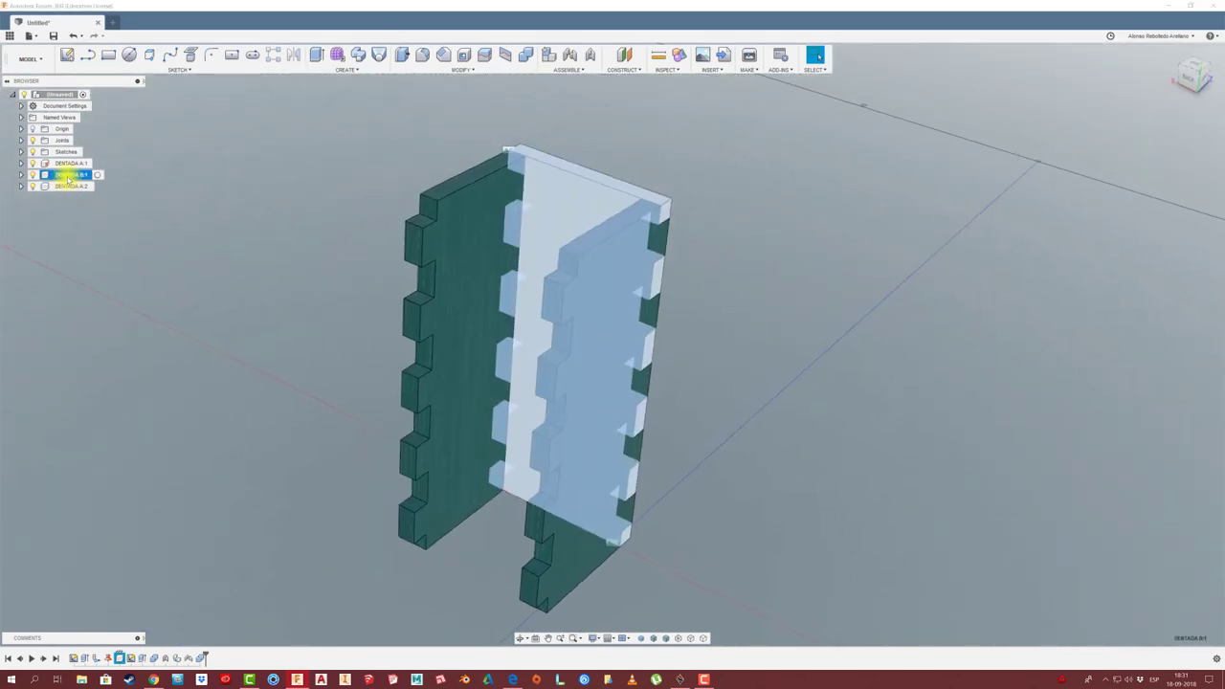
key(ctrl+c)
key(ctrl+v)
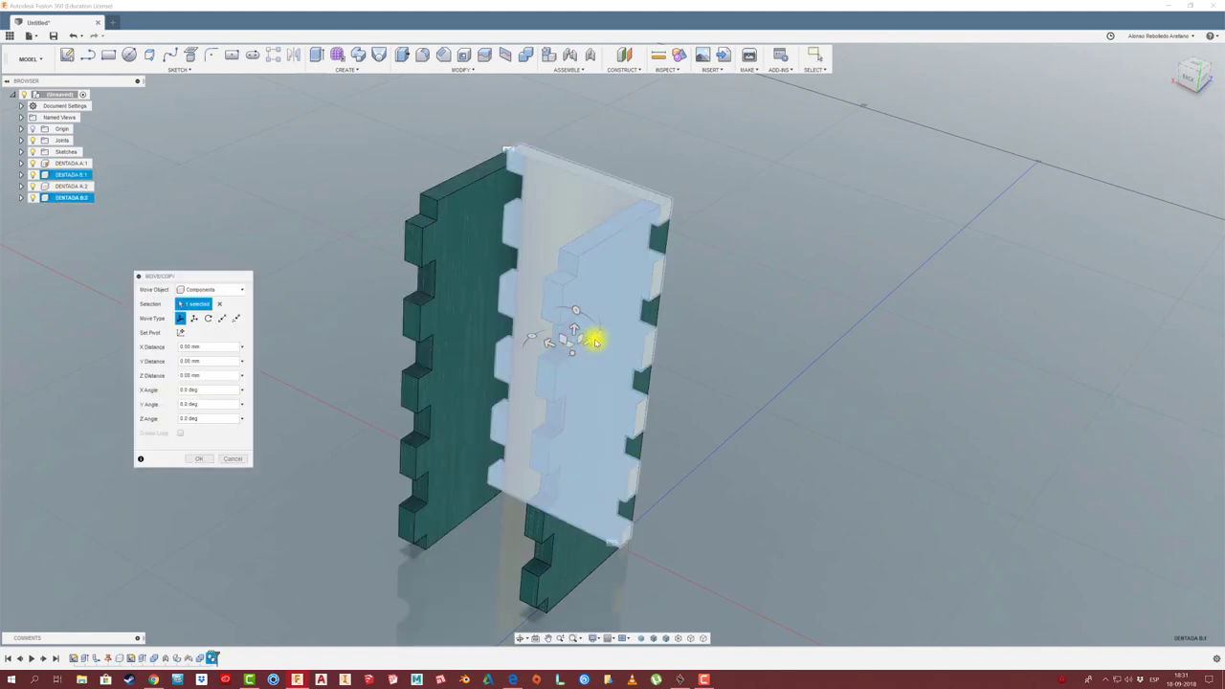
mouse_move(562, 359)
mouse_down()
mouse_move(451, 405)
mouse_move(501, 382)
mouse_move(466, 400)
mouse_up()
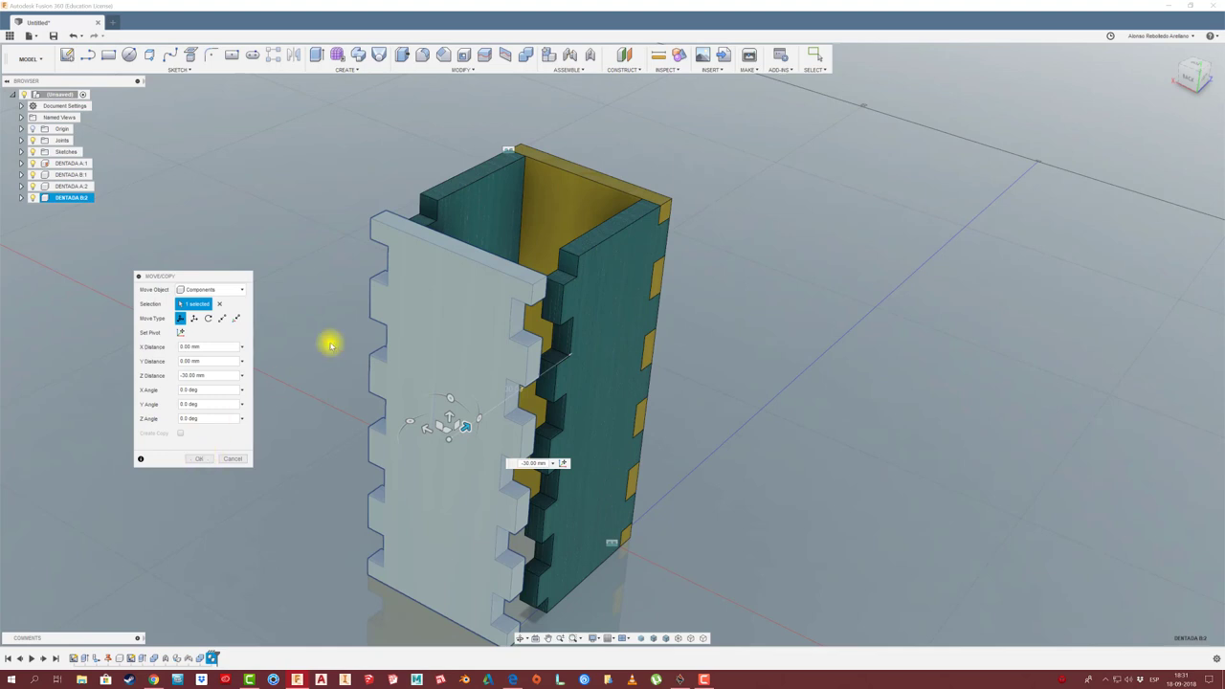
click(199, 460)
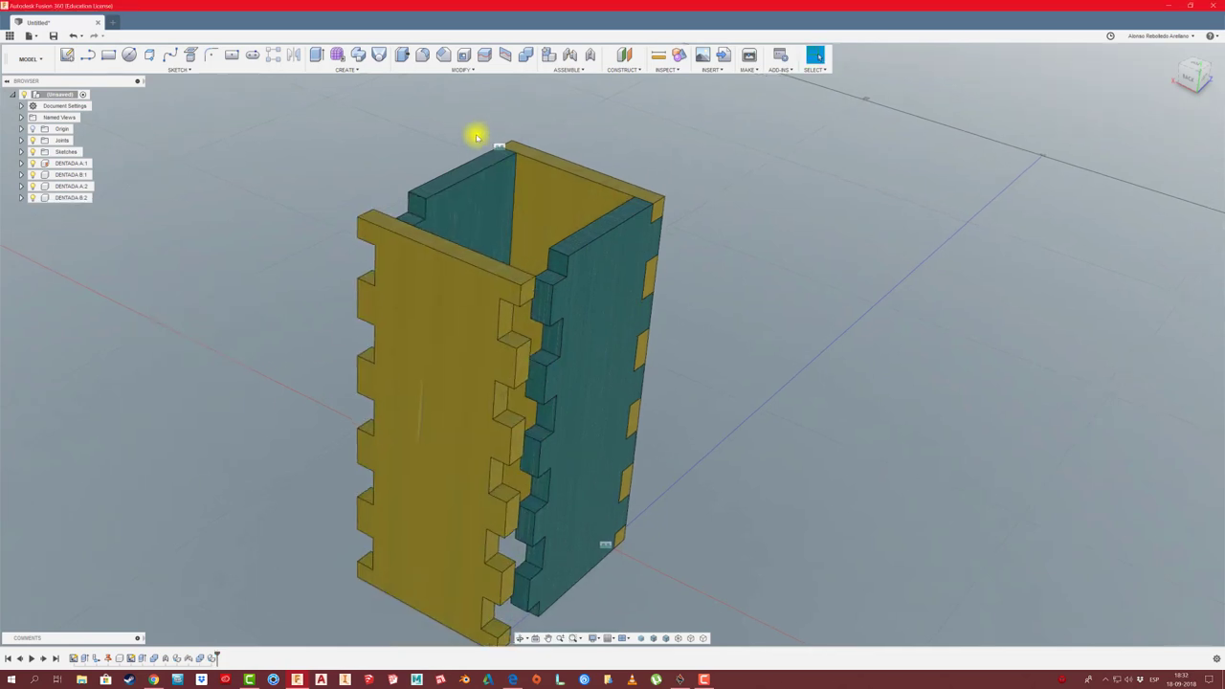
shift+middle_drag(458, 126, 432, 115)
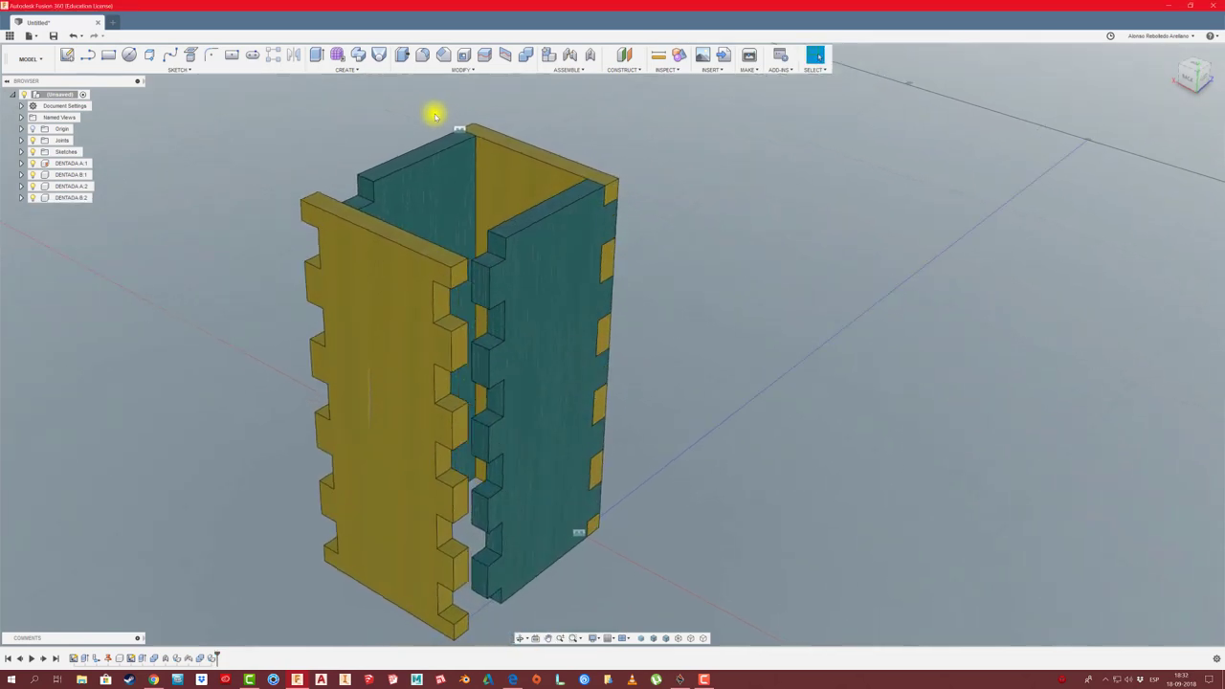
- Rigidly joint the teal panel's top corner to the matching yellow panel corner, closing the box
click(571, 56)
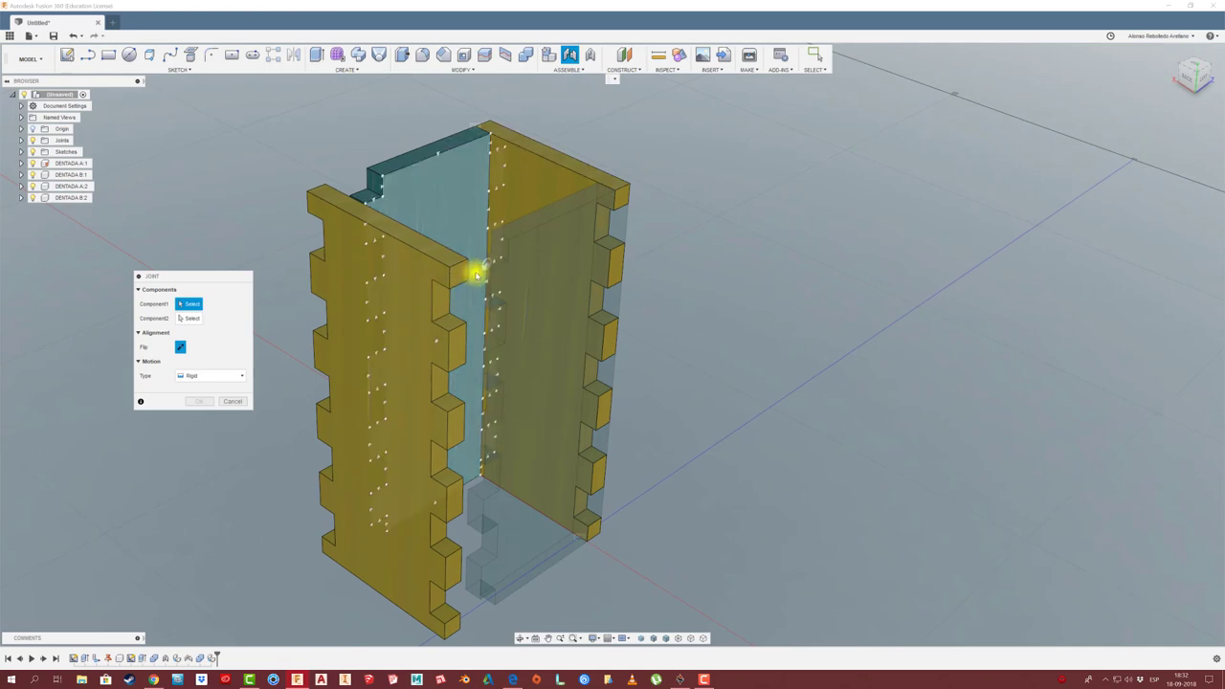
scroll(438, 268, up, 4)
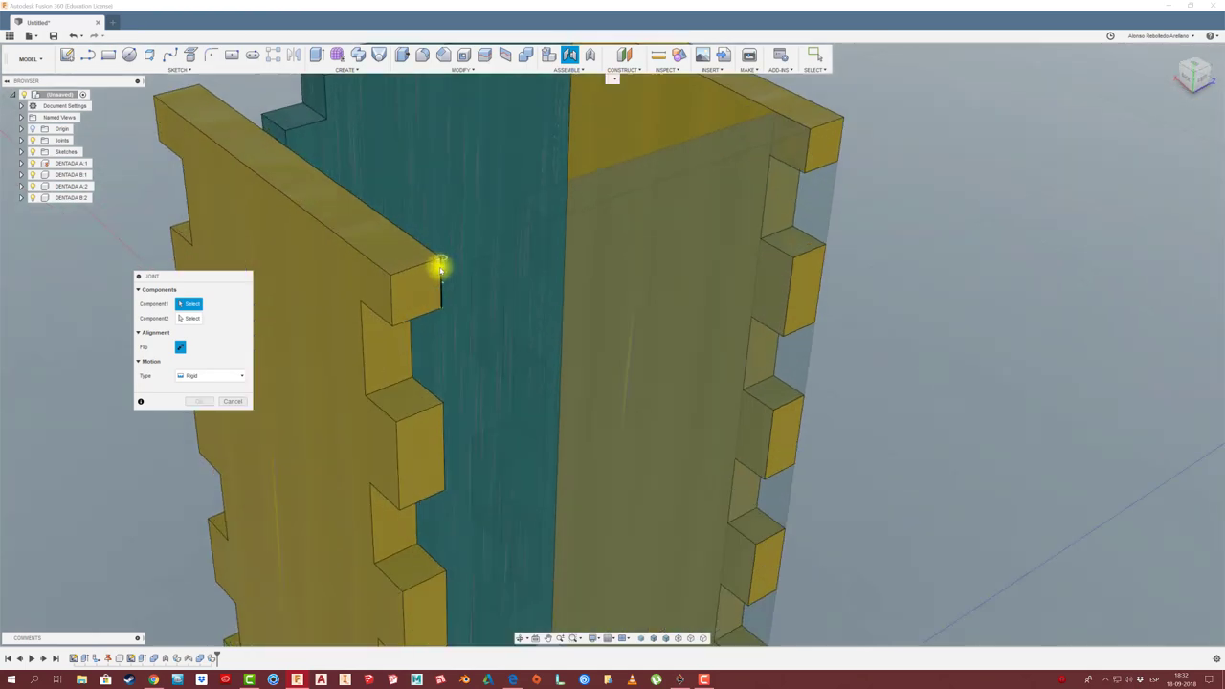
scroll(439, 258, up, 2)
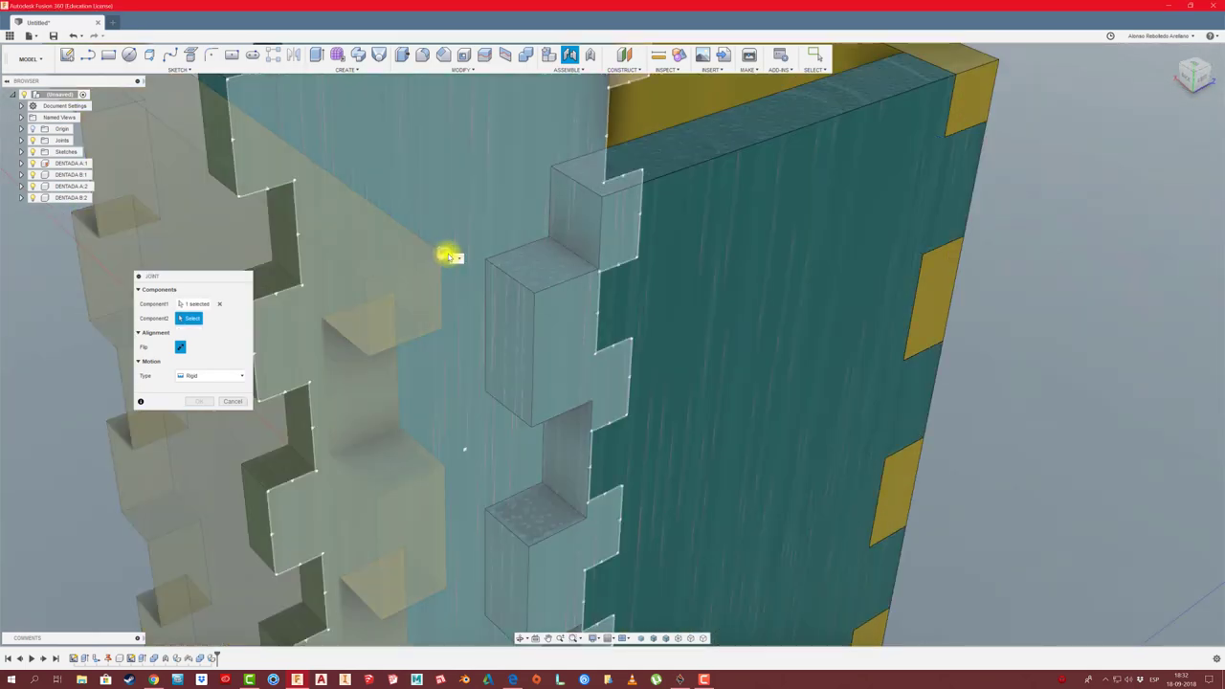
click(597, 194)
click(566, 238)
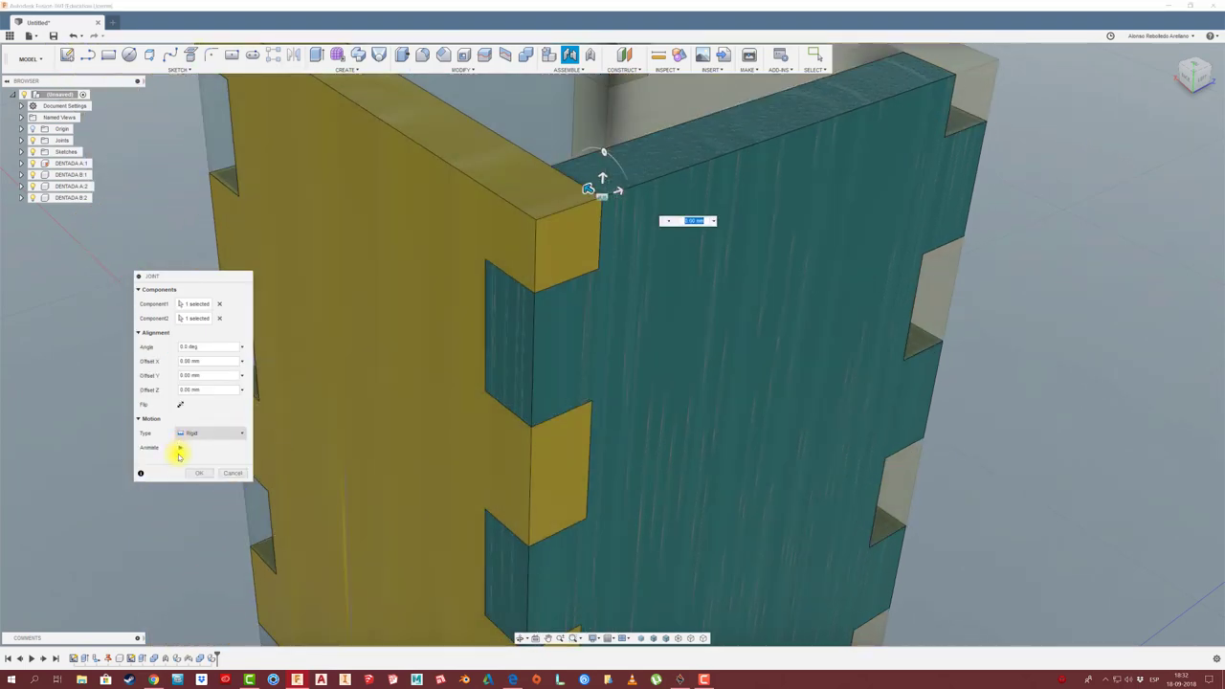
click(199, 473)
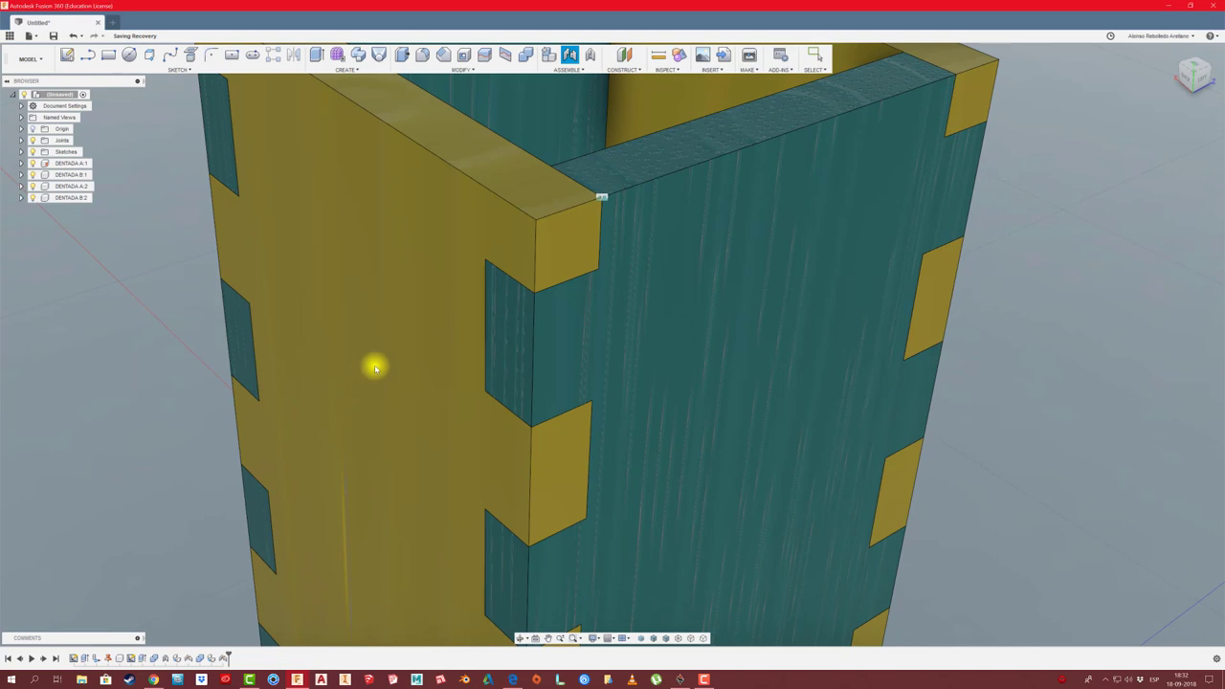
scroll(287, 356, down, 5)
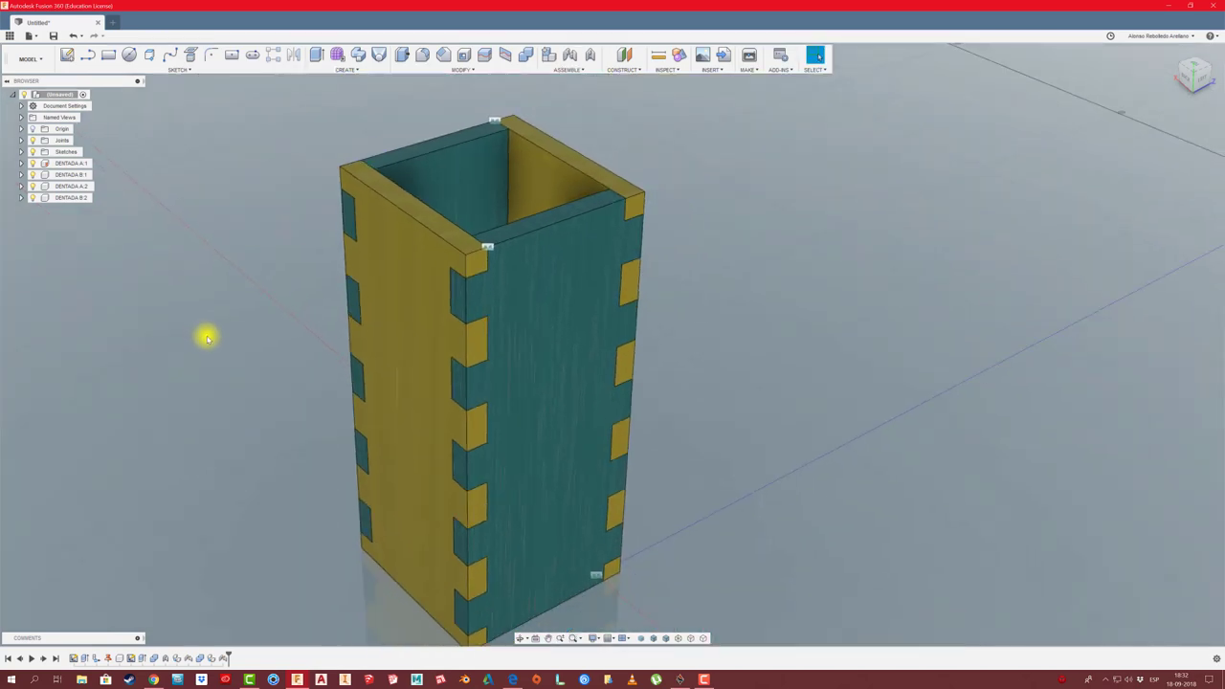
shift+middle_drag(199, 334, 217, 358)
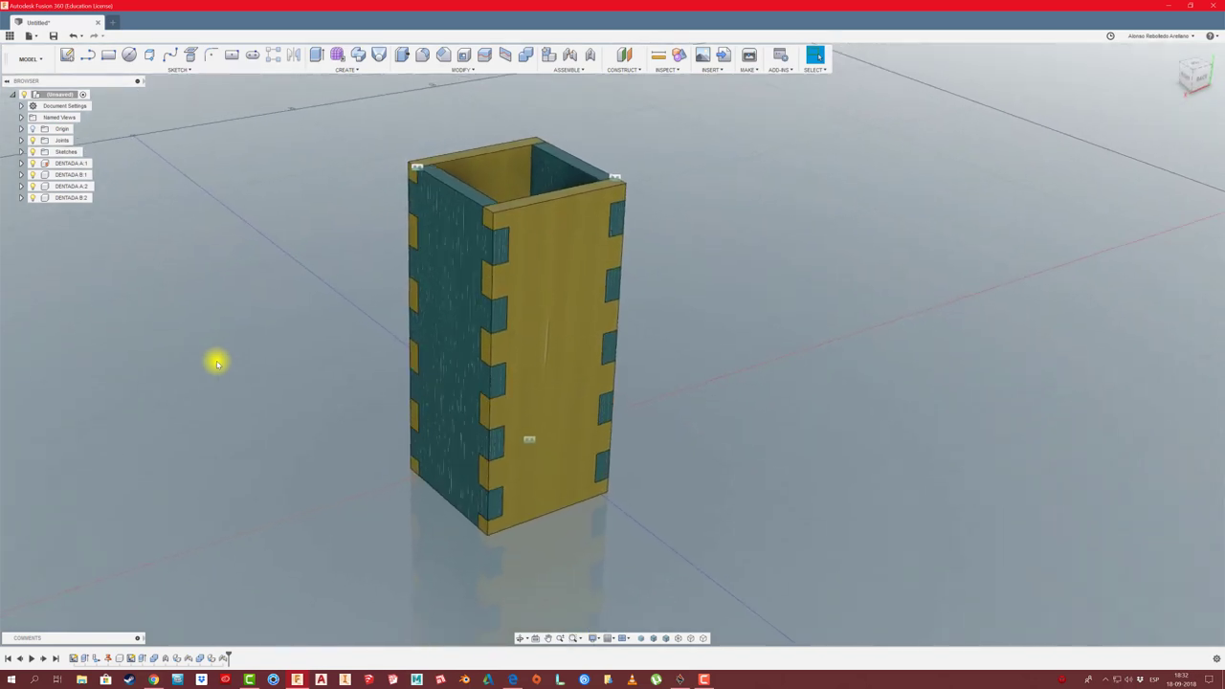
shift+middle_drag(311, 462, 309, 456)
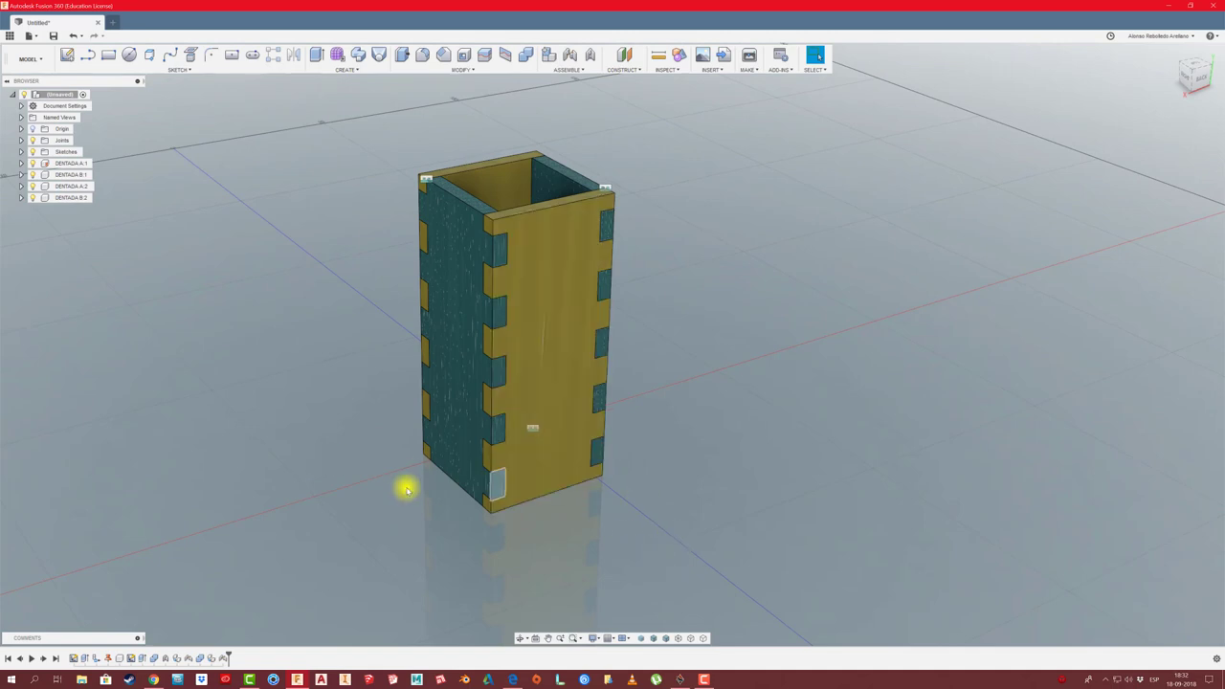
mouse_move(281, 404)
middle_down()
mouse_move(259, 405)
mouse_move(282, 372)
middle_up()
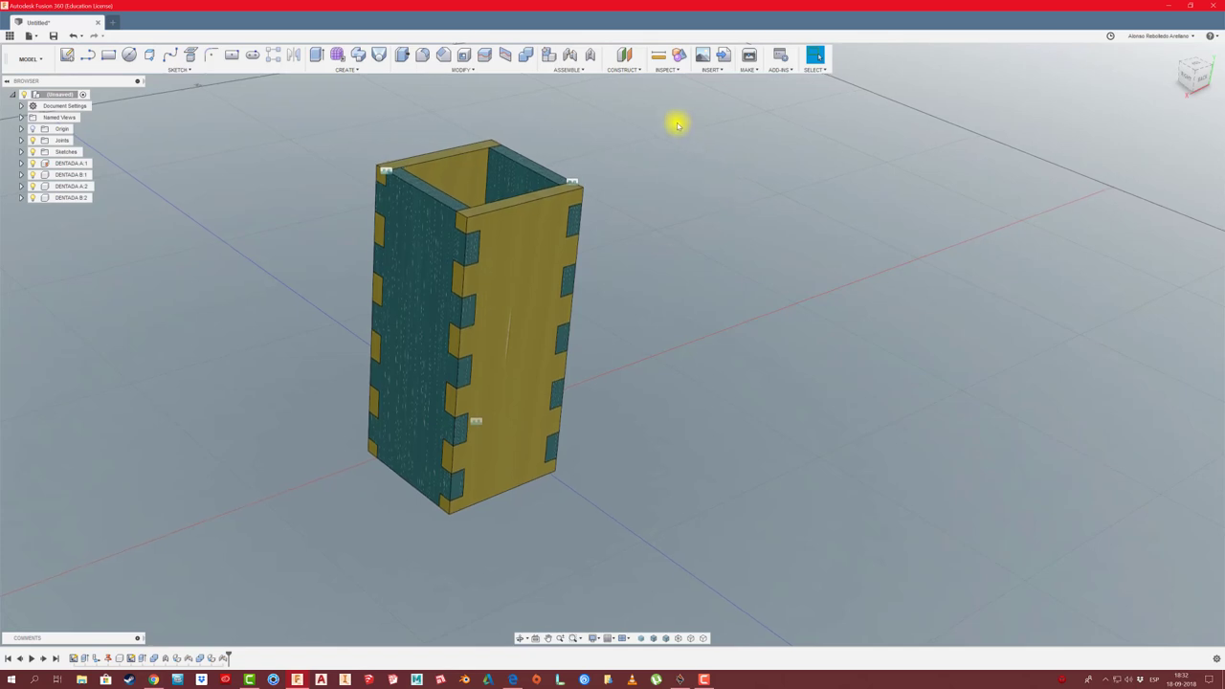
click(624, 70)
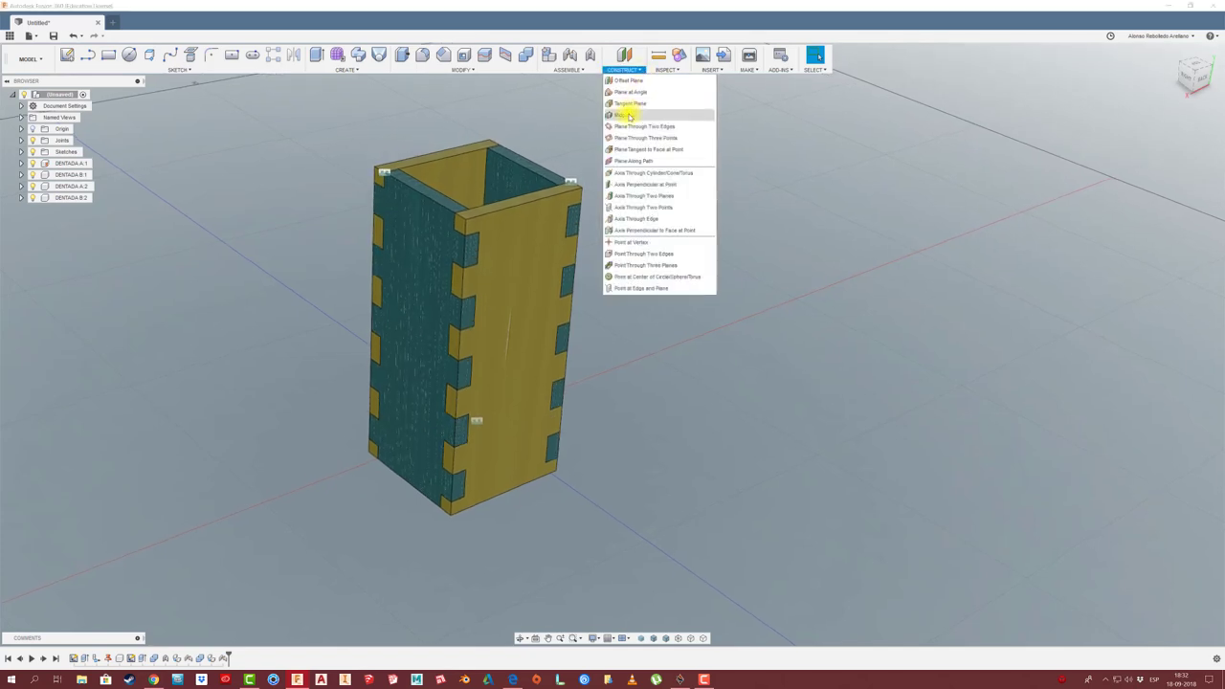
- Pin Midplane to the toolbar and create a midplane between two opposite box faces
click(710, 117)
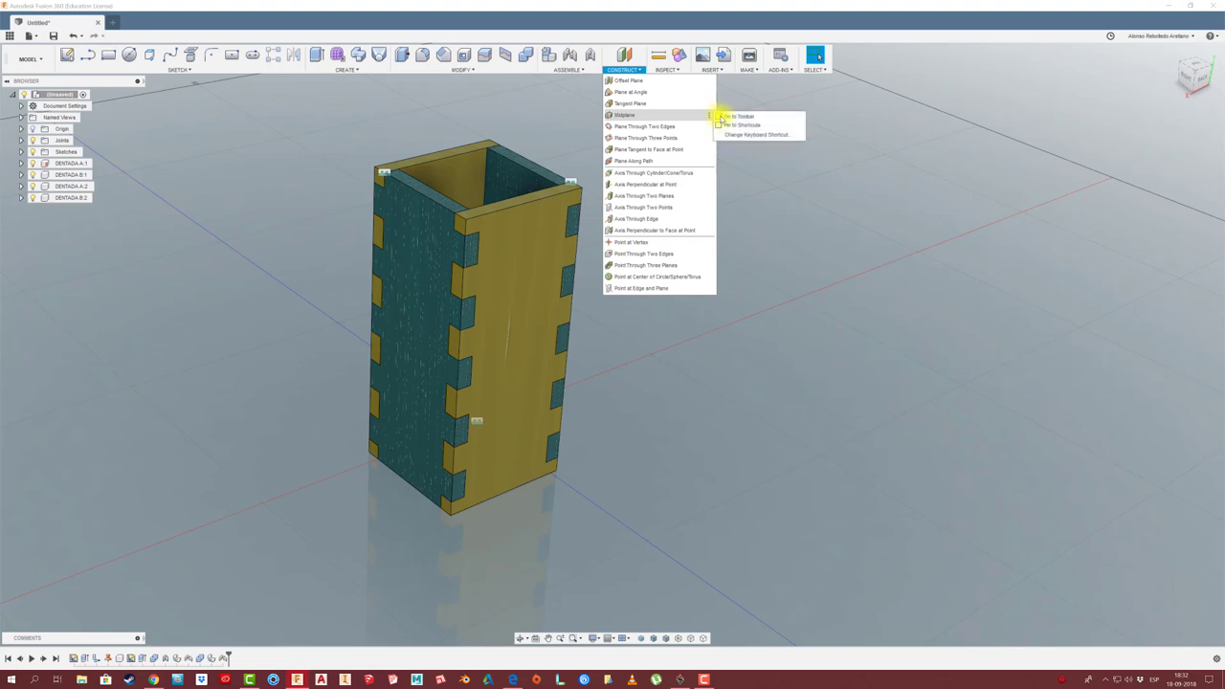
click(737, 115)
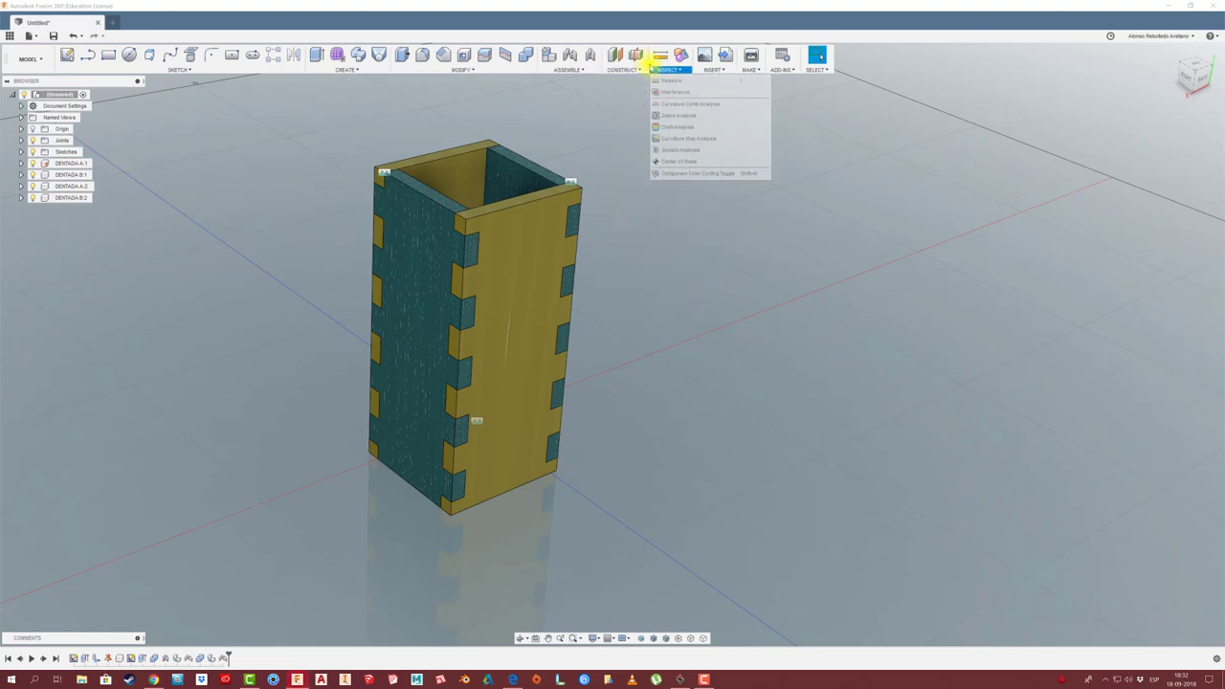
click(635, 54)
click(534, 259)
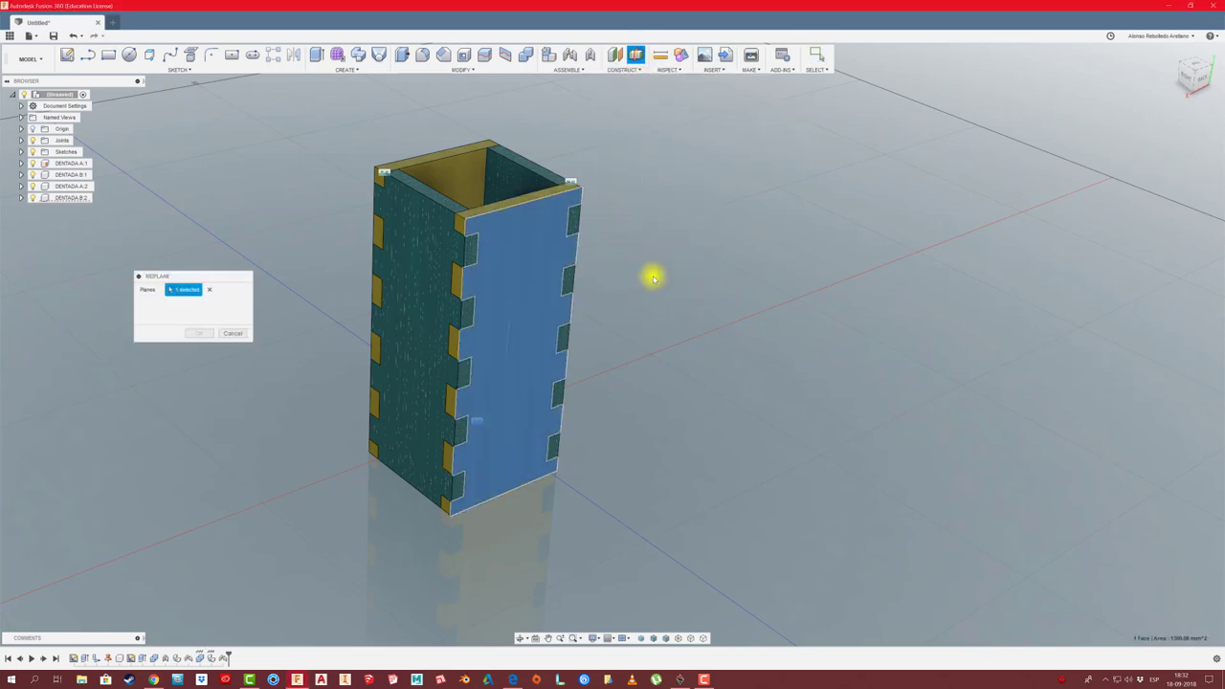
mouse_move(657, 273)
shift+middle_down()
mouse_move(426, 335)
mouse_move(466, 153)
shift+middle_up()
click(425, 335)
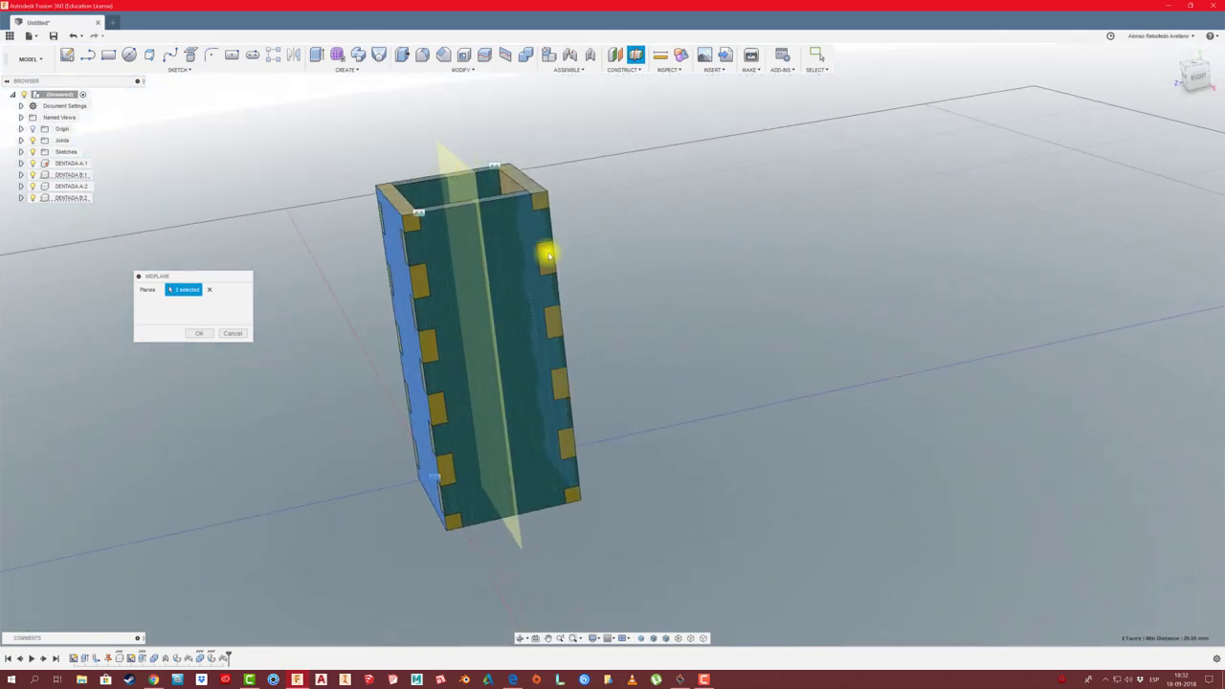
shift+middle_drag(546, 255, 459, 277)
click(200, 334)
- Create a new empty component under the root assembly
mouse_move(568, 366)
shift+middle_down()
mouse_move(513, 367)
mouse_move(612, 373)
shift+middle_up()
click(519, 638)
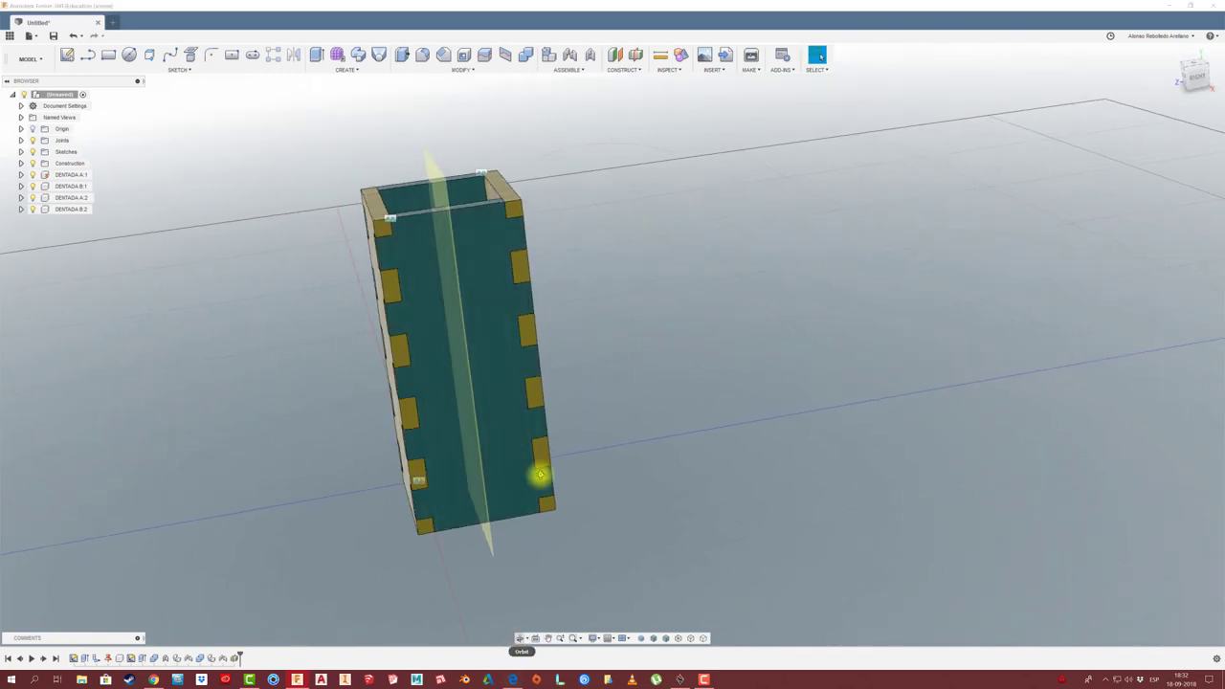
mouse_move(539, 472)
mouse_down()
mouse_move(539, 410)
mouse_move(511, 415)
mouse_move(603, 342)
mouse_move(328, 334)
mouse_up()
key(Escape)
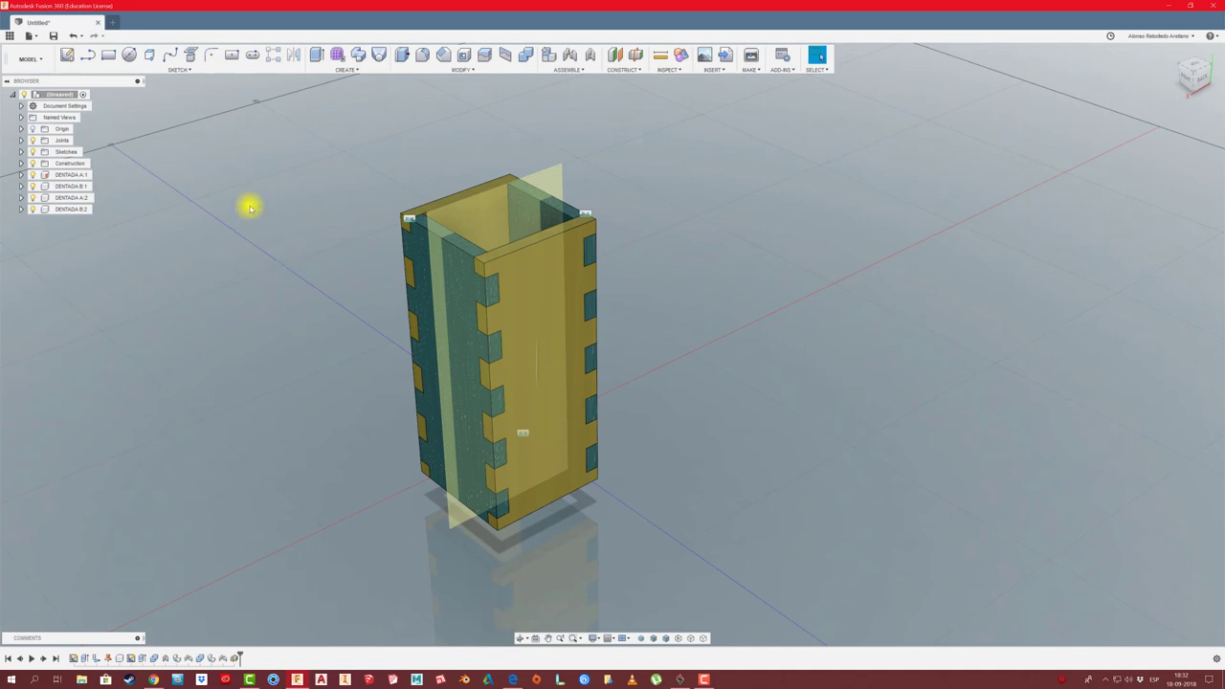
right_click(82, 99)
click(84, 105)
text(SOPORTE)
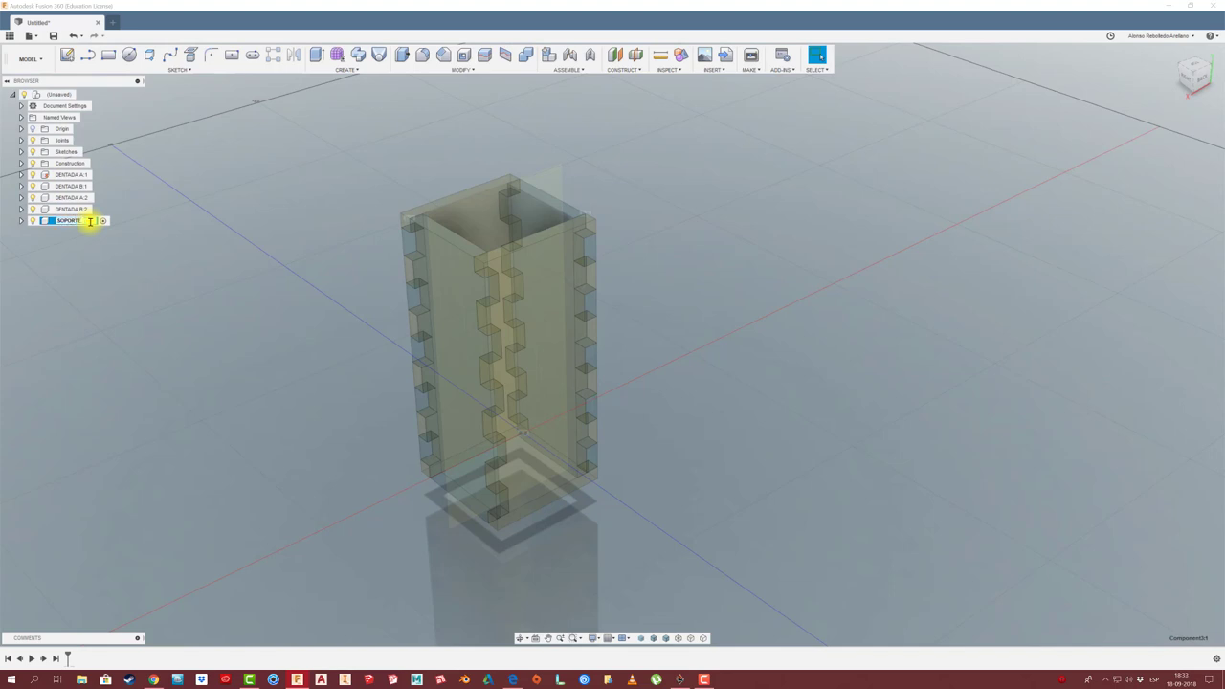
- Name the component SOPORTE and start its sketch on the midplane through the box
key(Return)
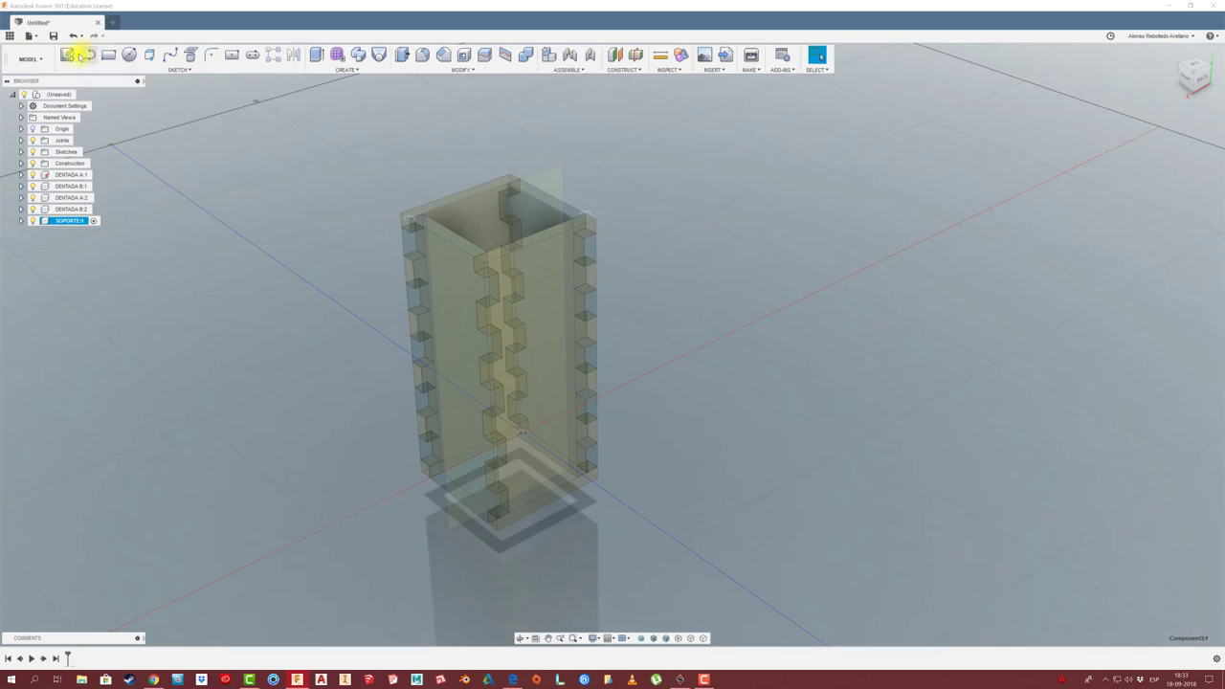
click(71, 59)
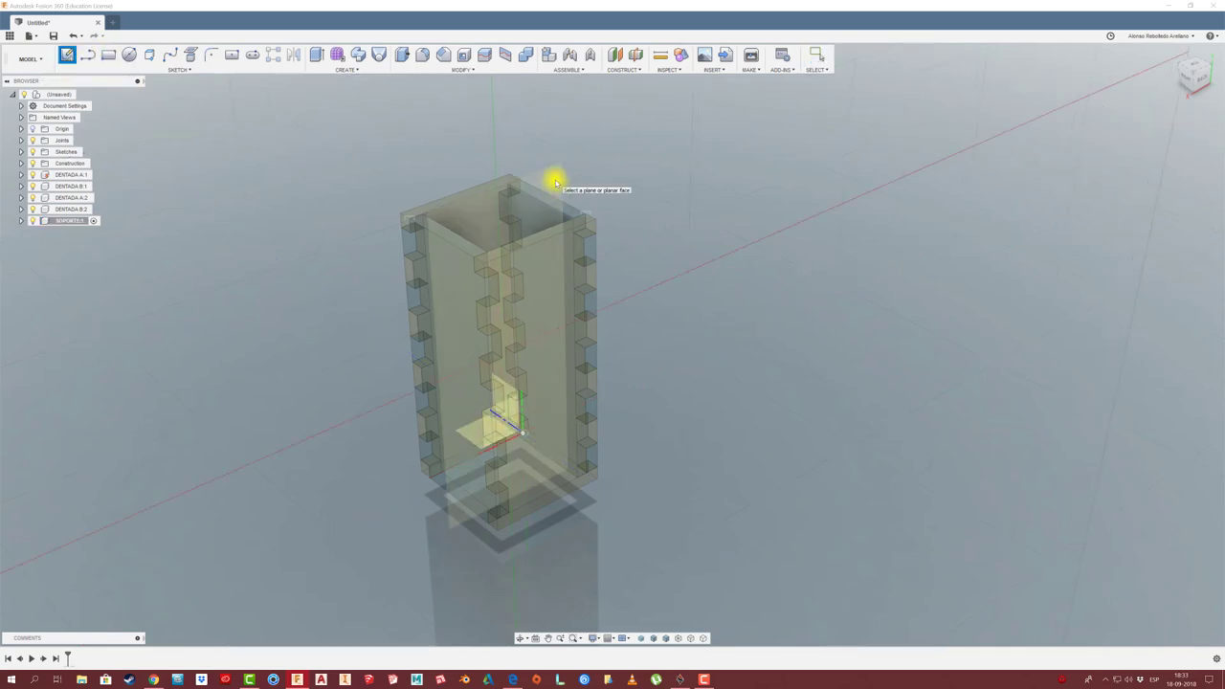
click(556, 179)
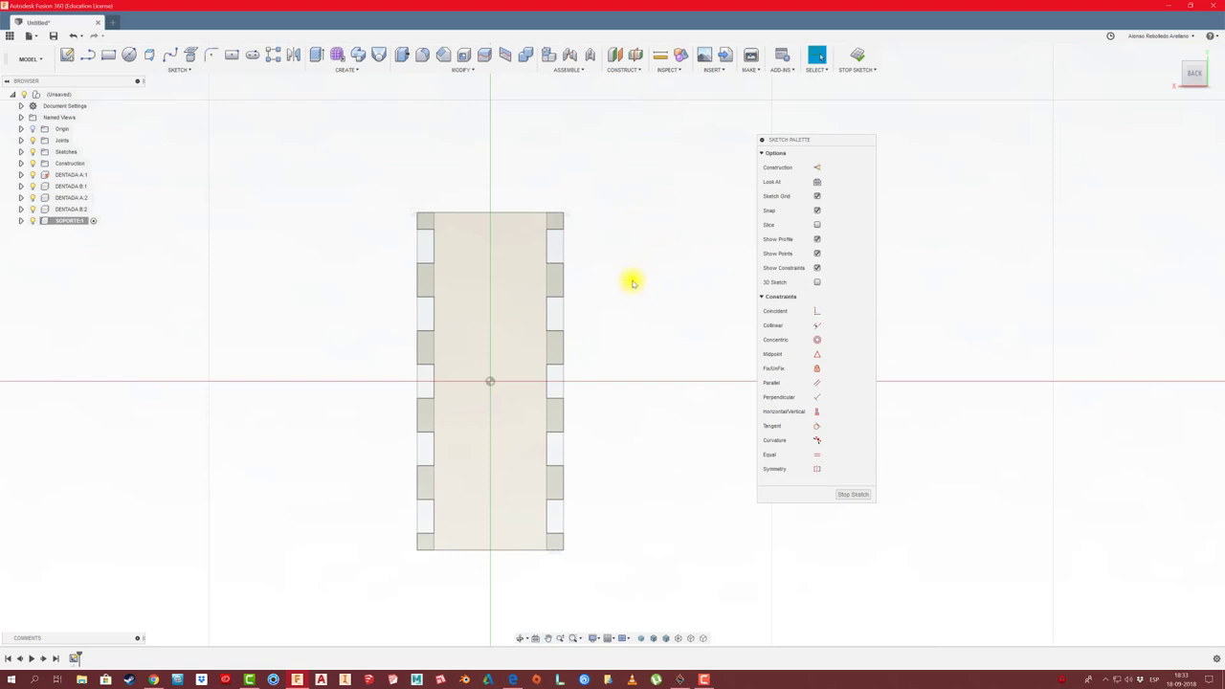
- In a sliced view, draw the support's vertical wall line, 10 mm top and slanted side
click(818, 225)
scroll(411, 531, up, 2)
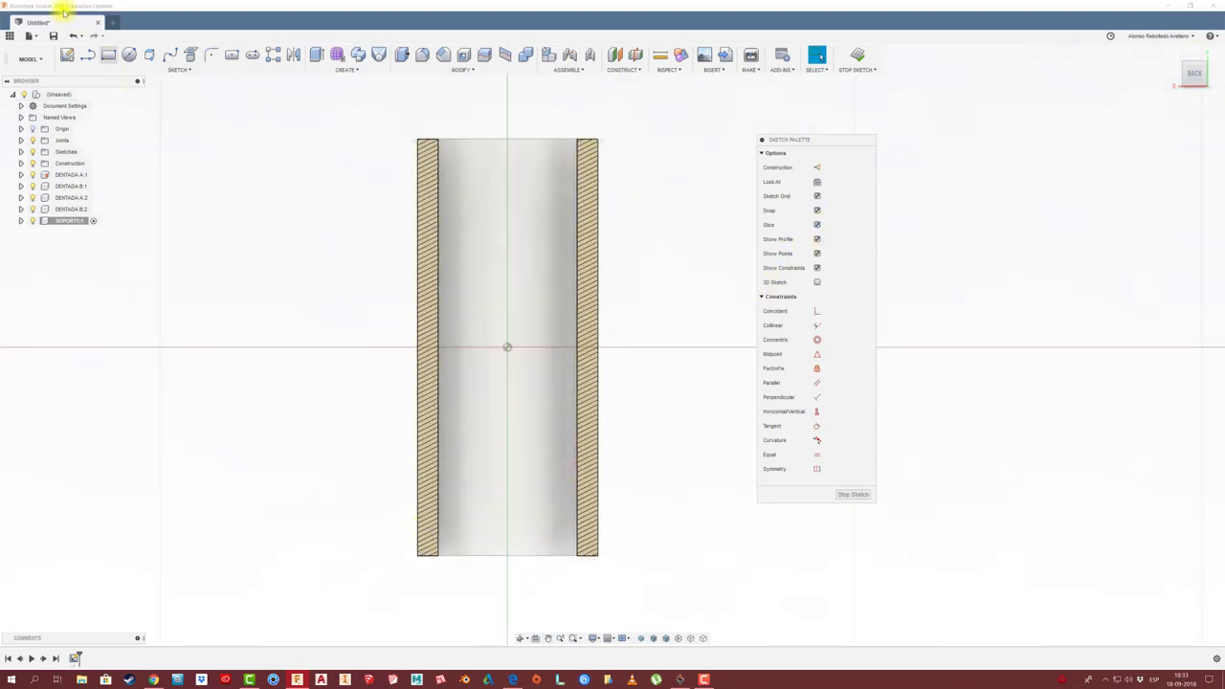
click(87, 55)
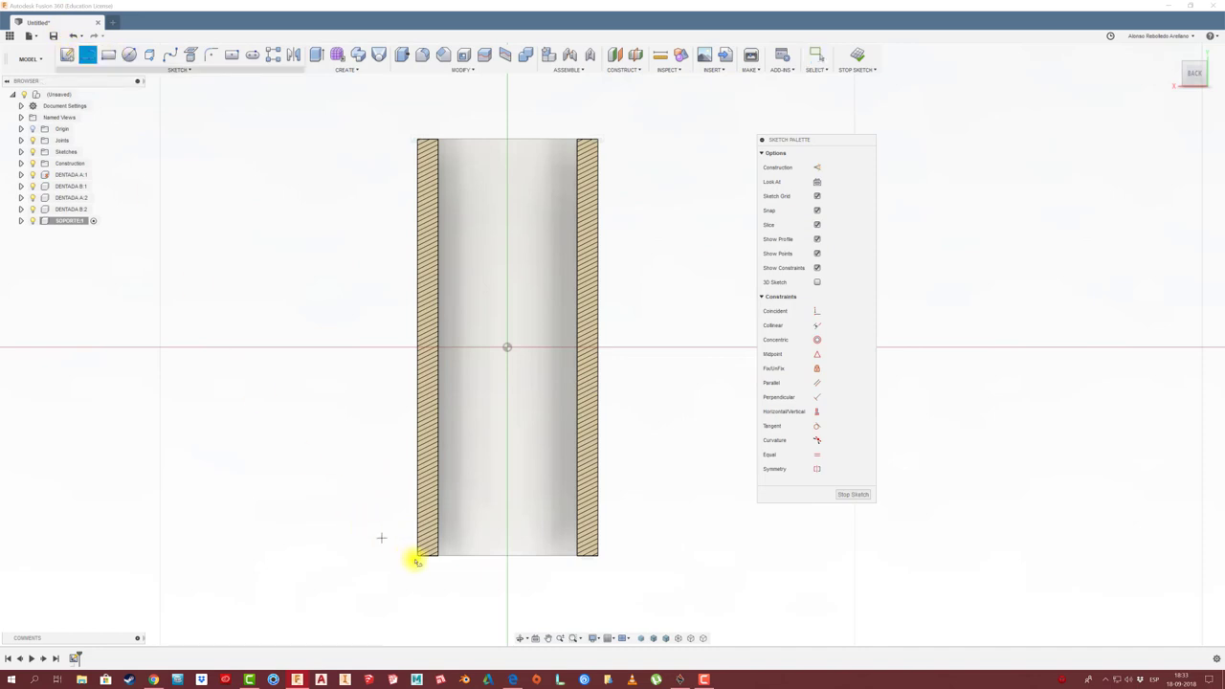
drag(417, 556, 421, 311)
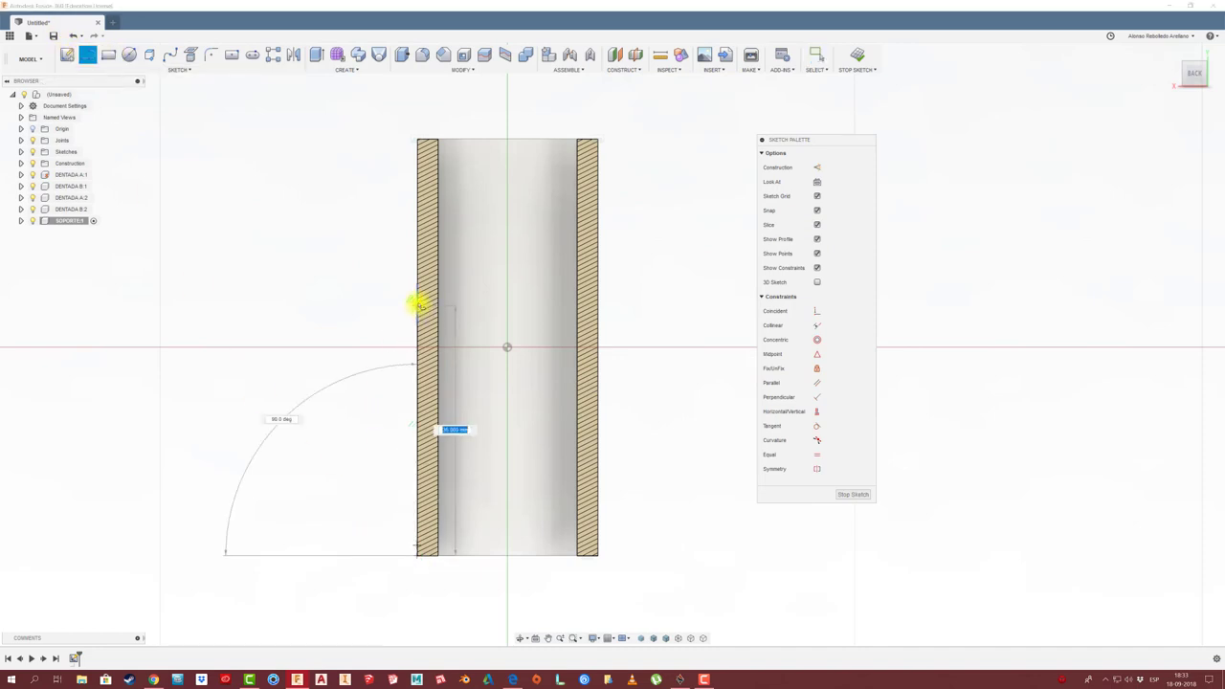
click(417, 304)
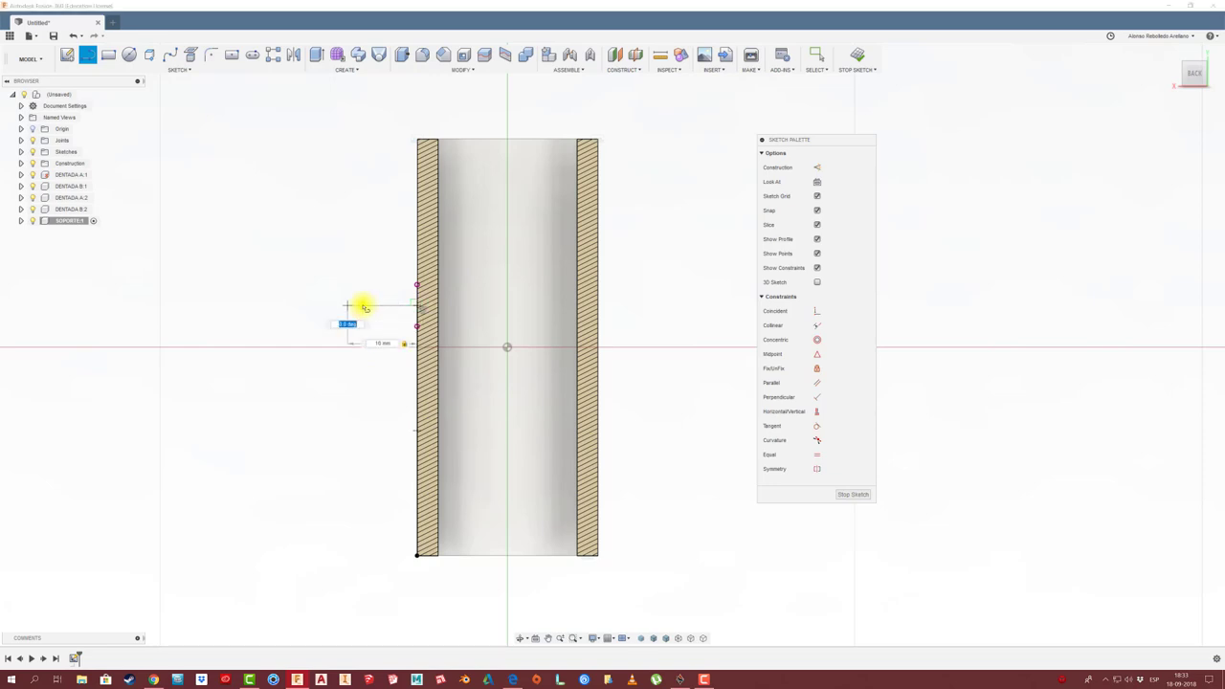
click(316, 304)
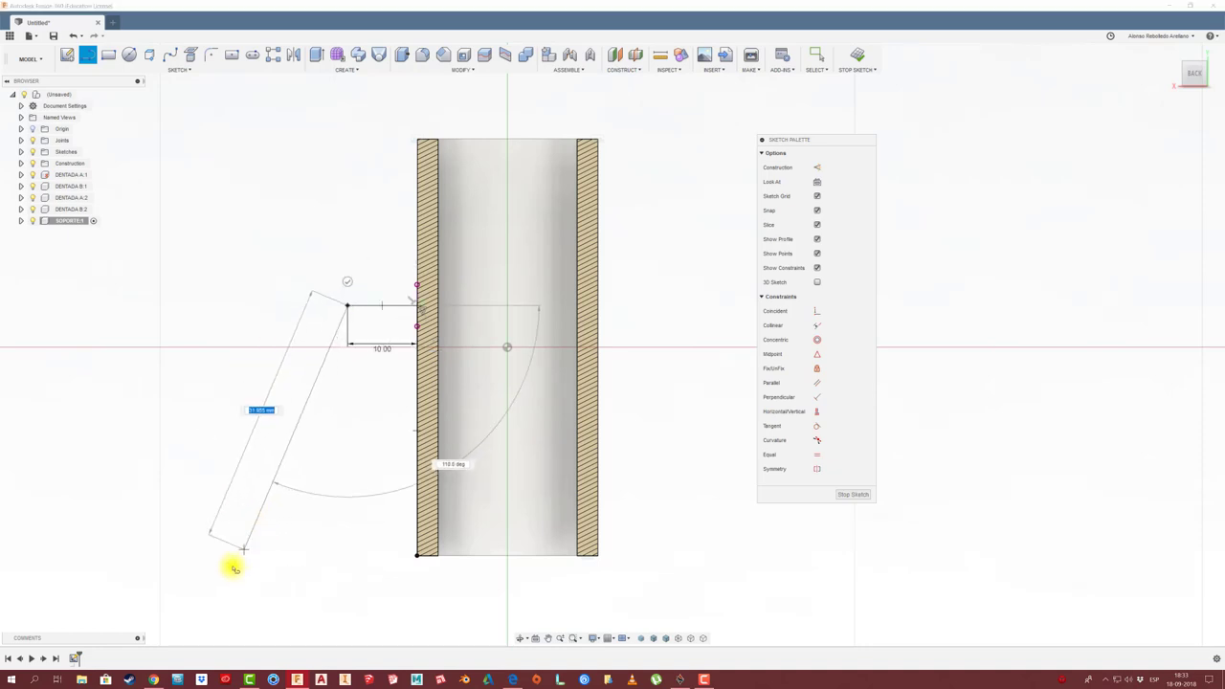
click(204, 595)
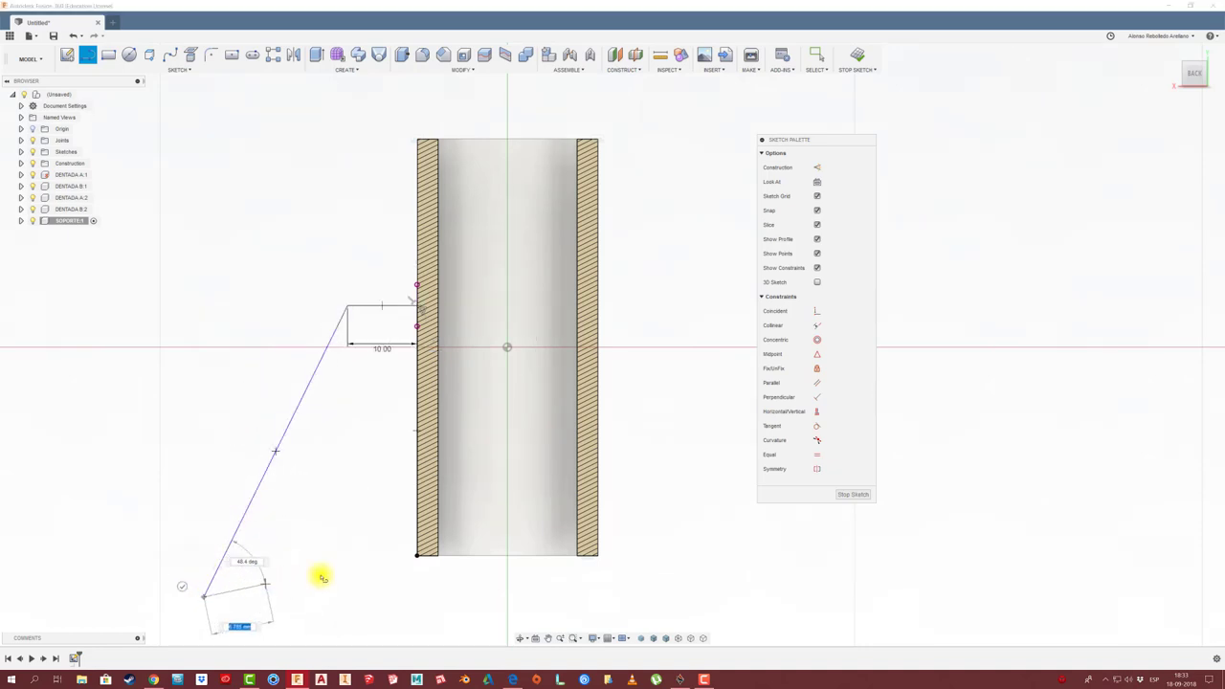
key(Escape)
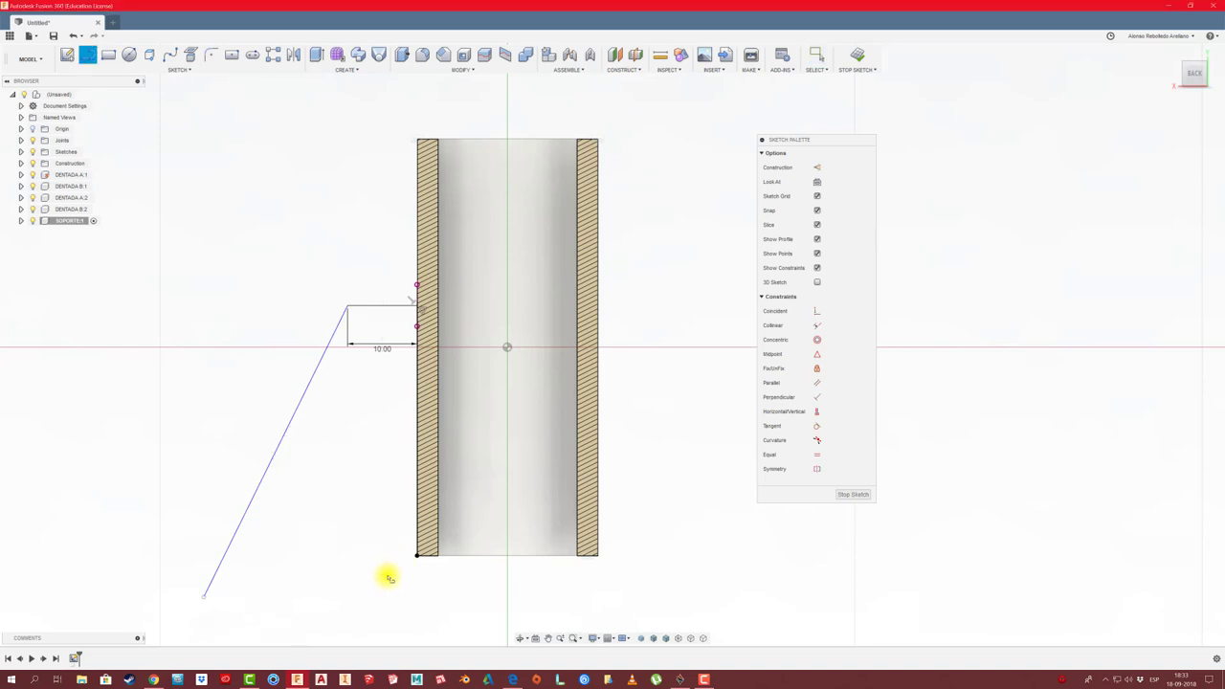
- Draw the bottom edge closing the profile and trim the two stray line stubs
click(417, 555)
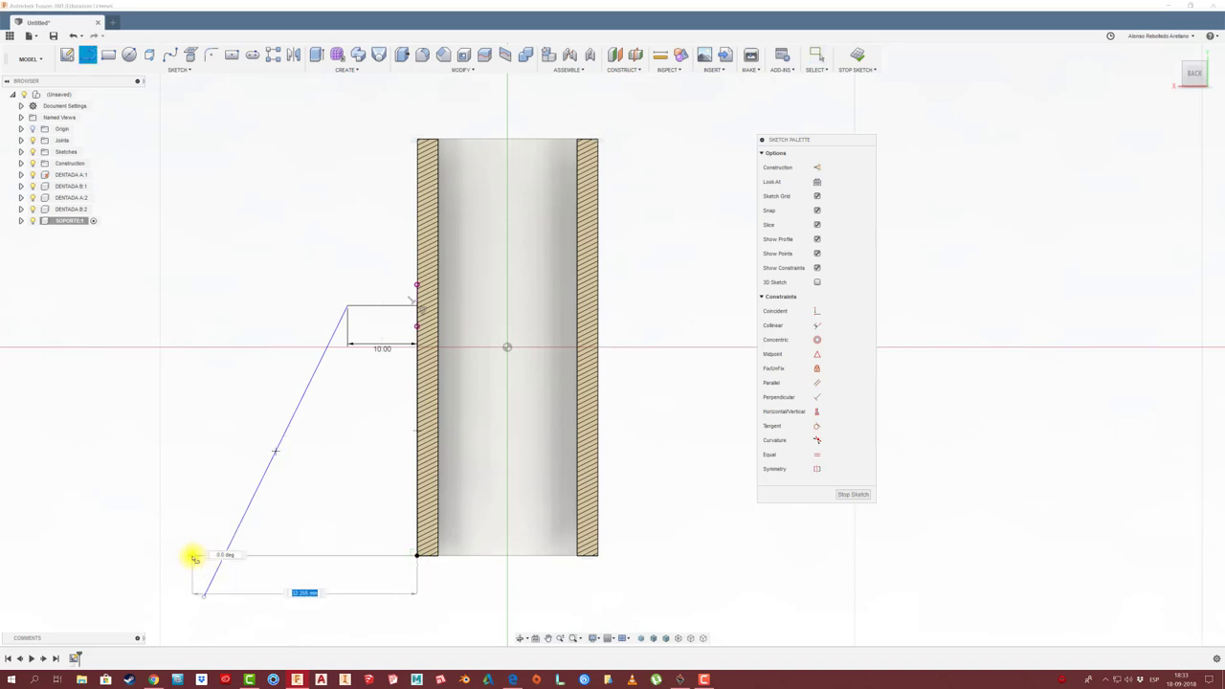
click(193, 557)
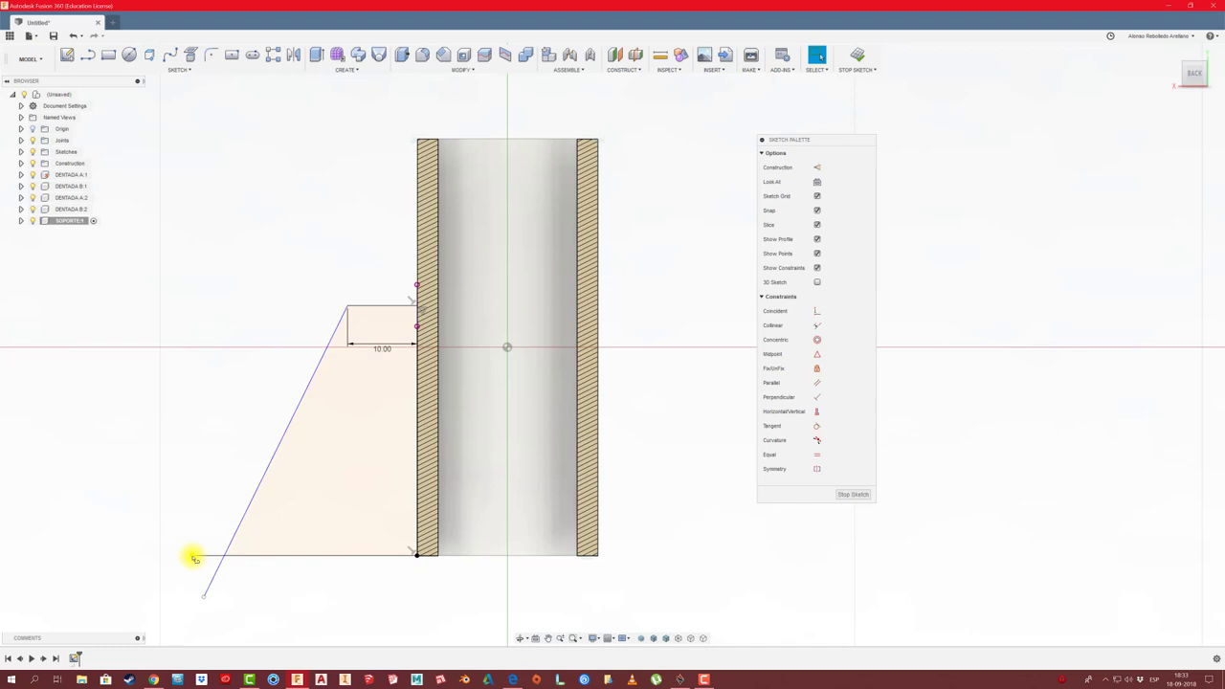
click(210, 580)
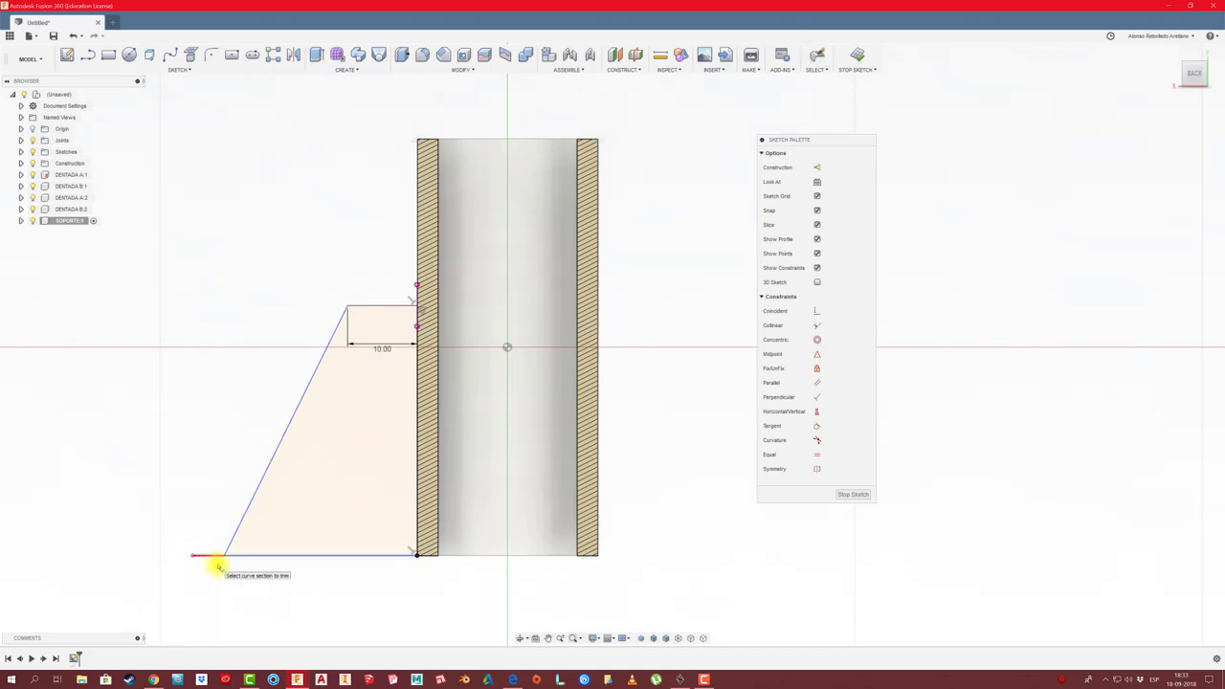
click(218, 568)
- Dimension the bottom edge 30 mm, add a driven slant dimension, and finish the sketch
key(d)
click(309, 553)
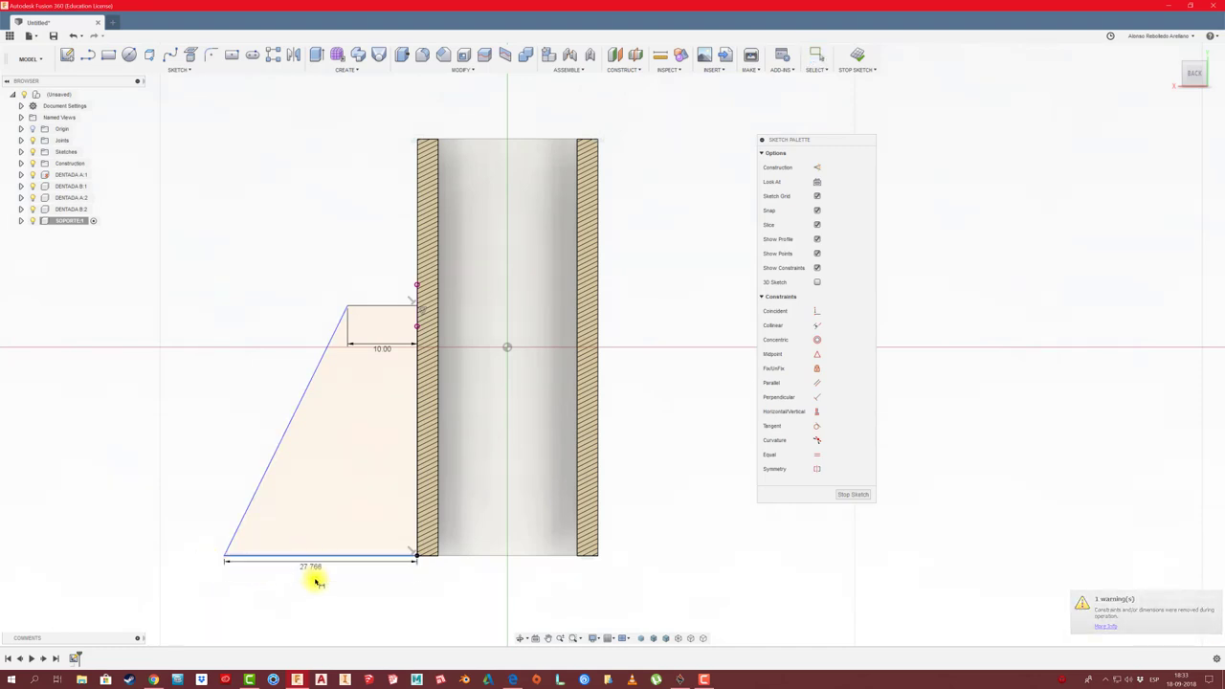
click(315, 580)
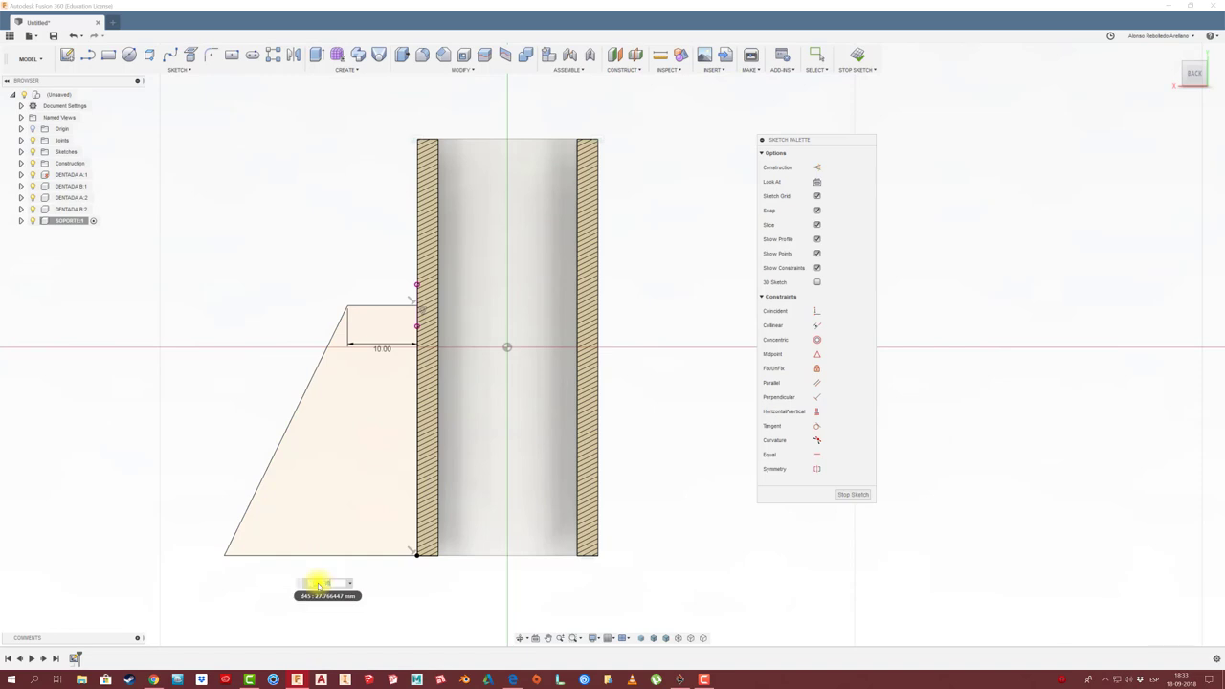
text(30)
key(Return)
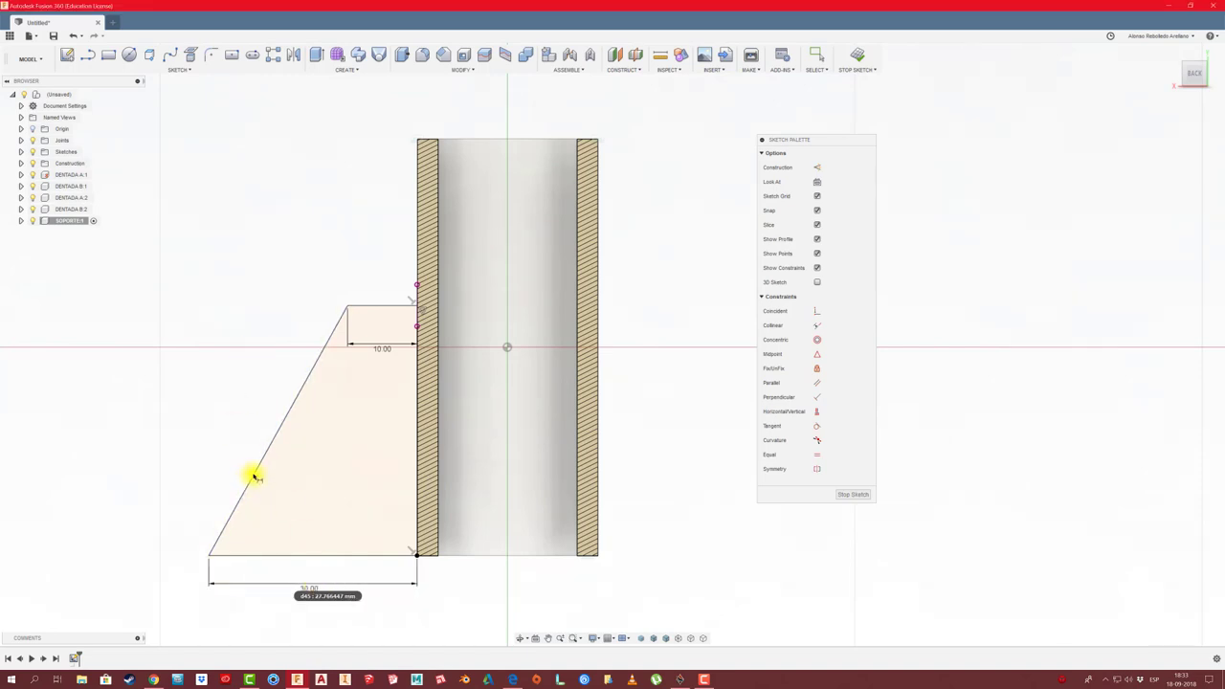
click(255, 476)
click(246, 440)
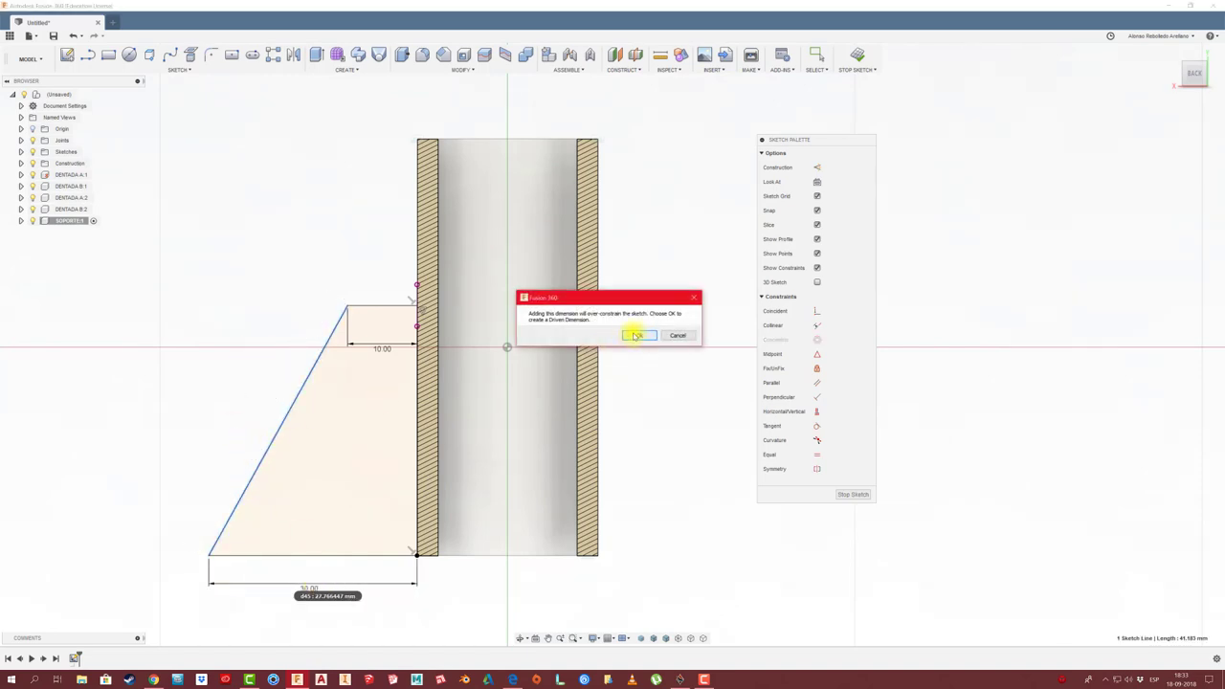
click(635, 335)
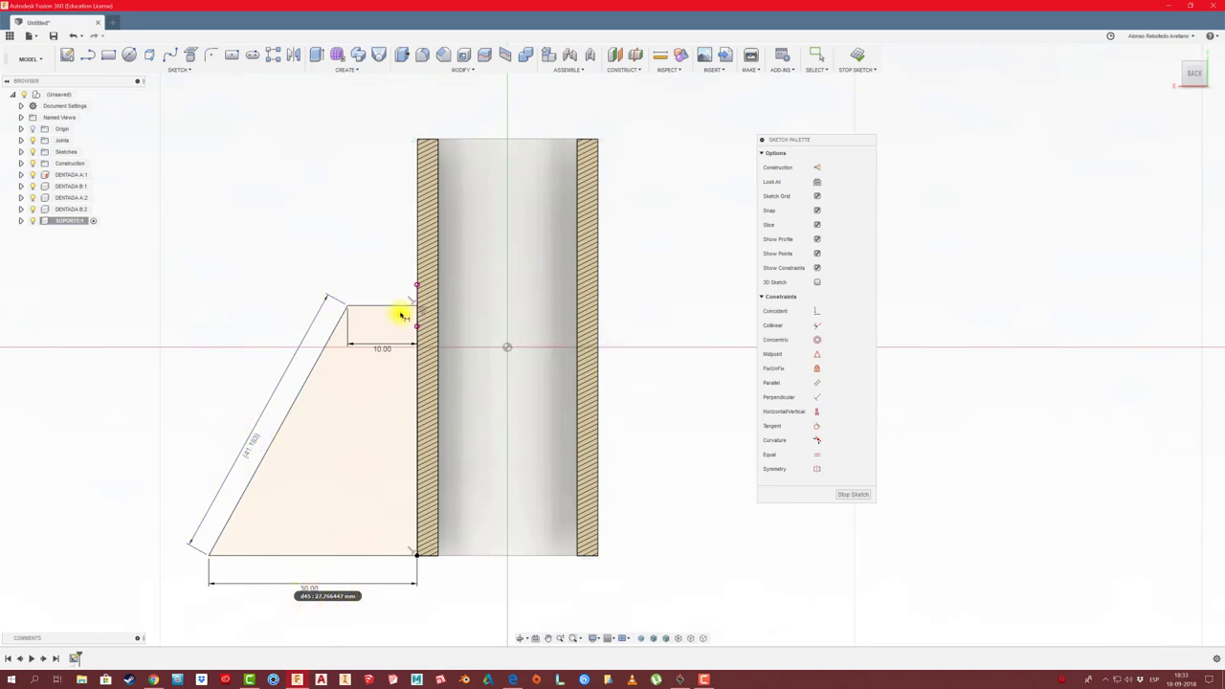
click(852, 495)
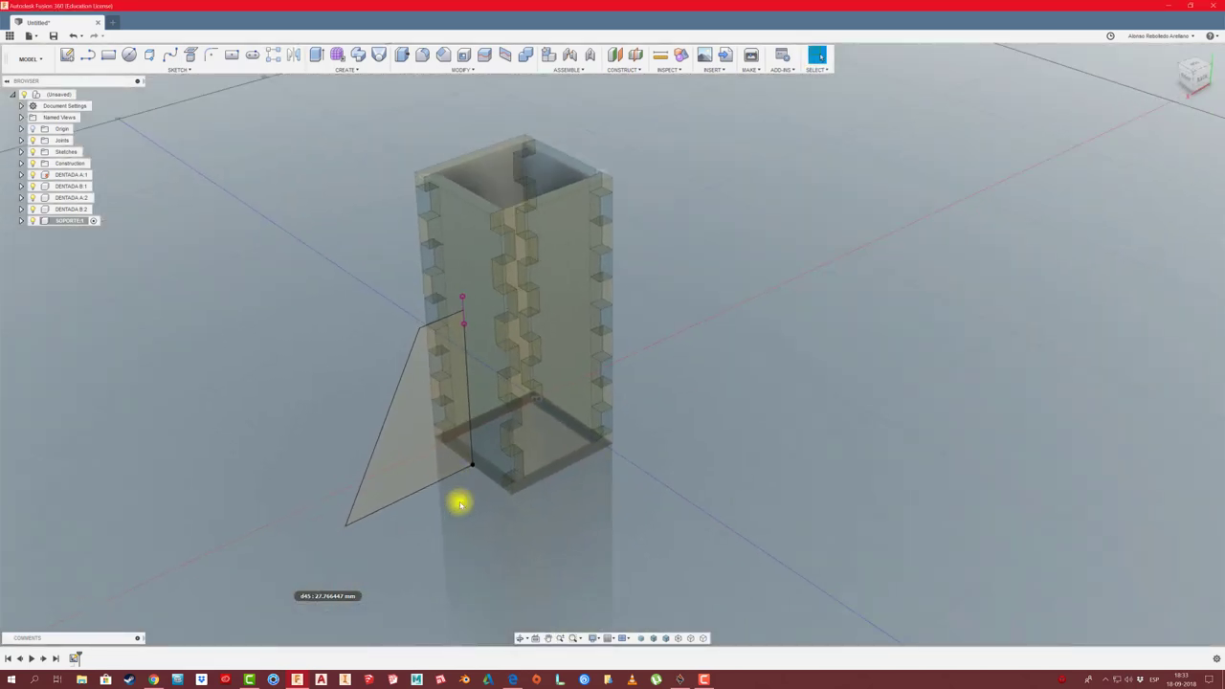
- Extrude the tapered support profile symmetrically 3 mm as a new body
click(422, 456)
key(e)
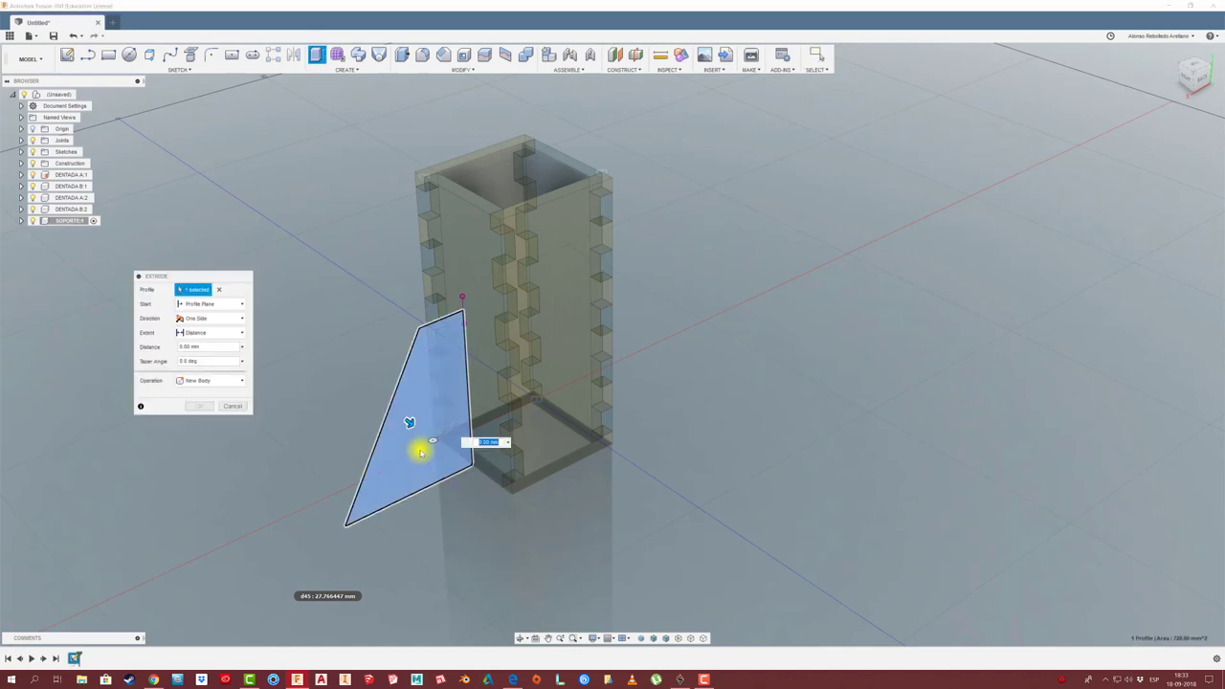
click(222, 332)
click(211, 318)
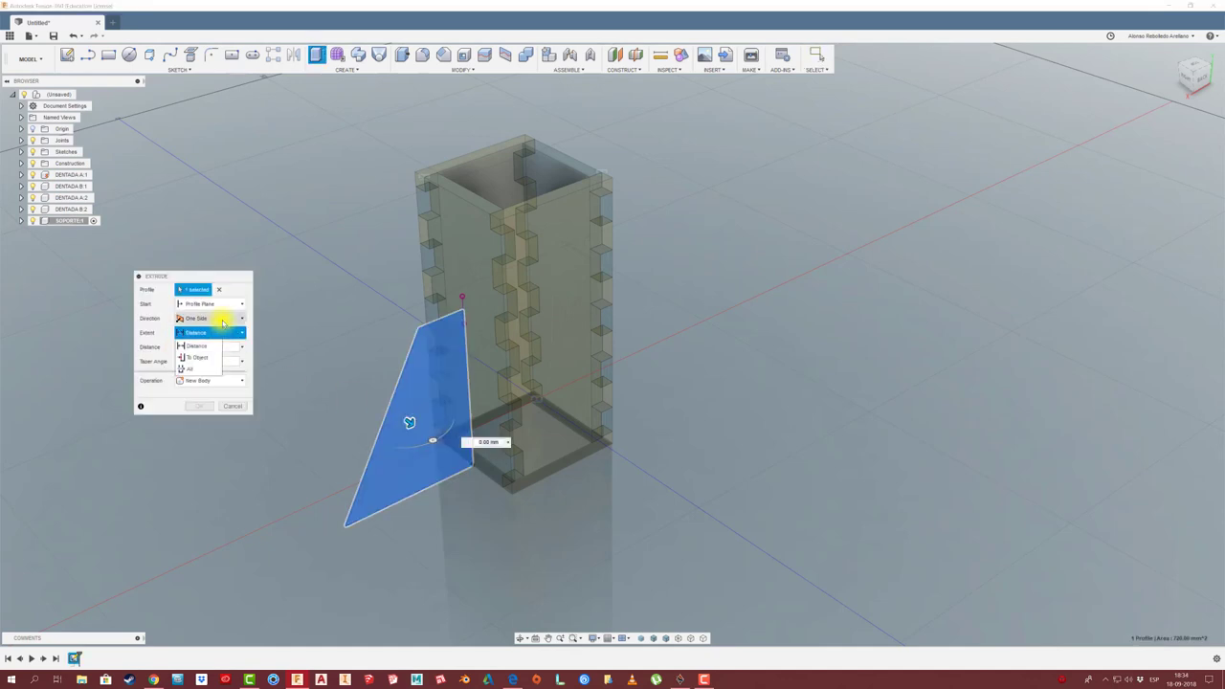
click(202, 355)
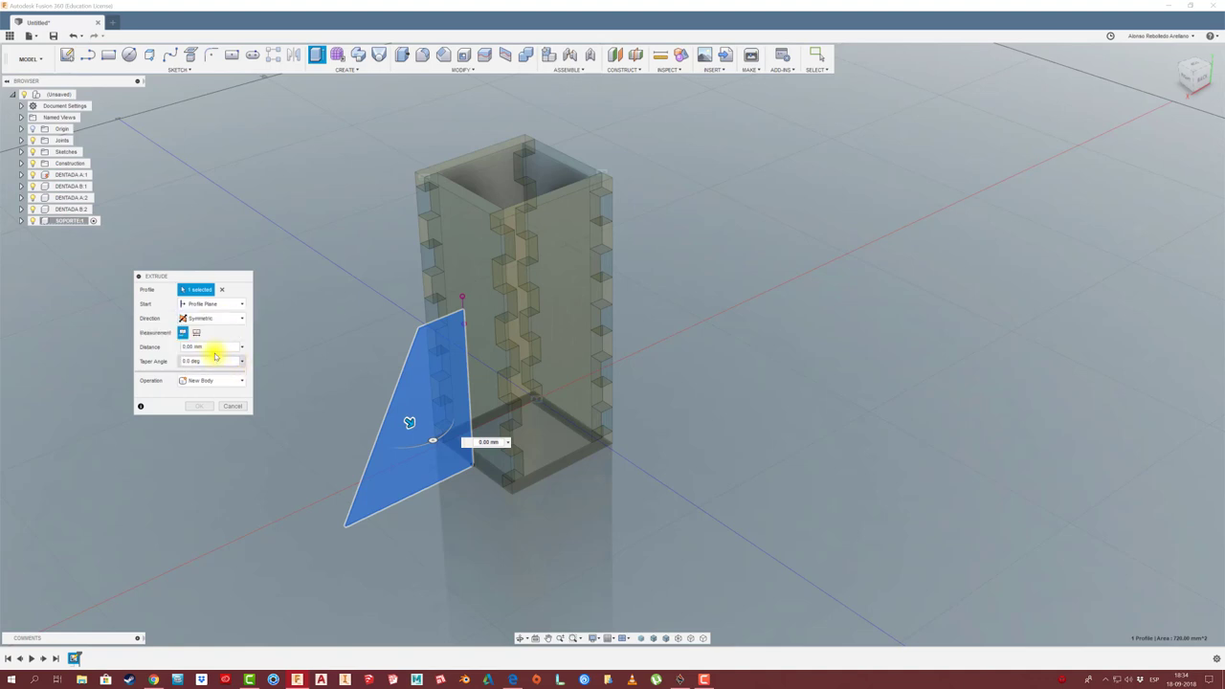
drag(409, 423, 428, 432)
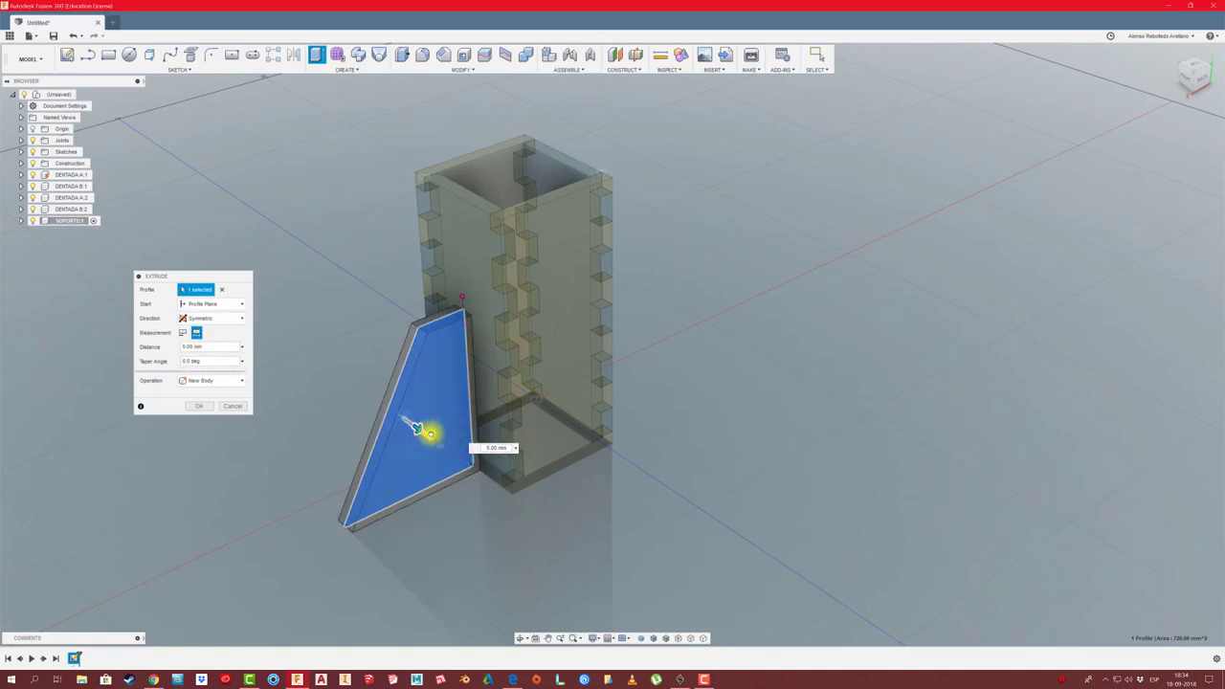
drag(214, 346, 165, 348)
text(3)
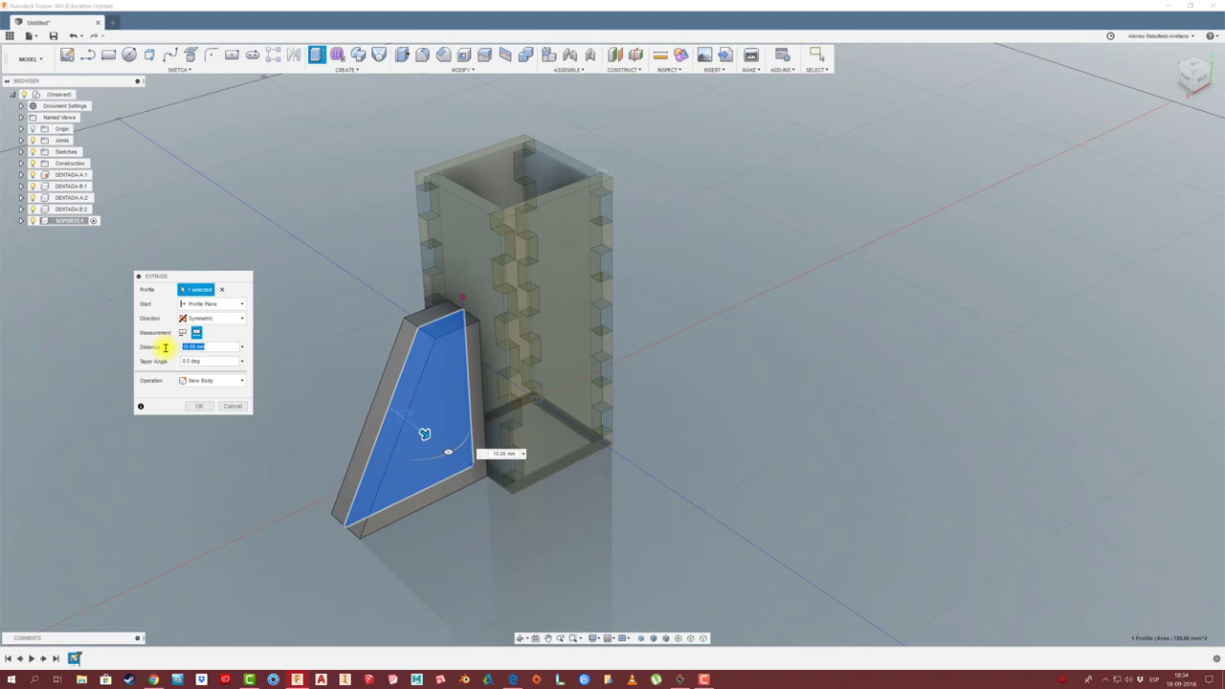
click(203, 411)
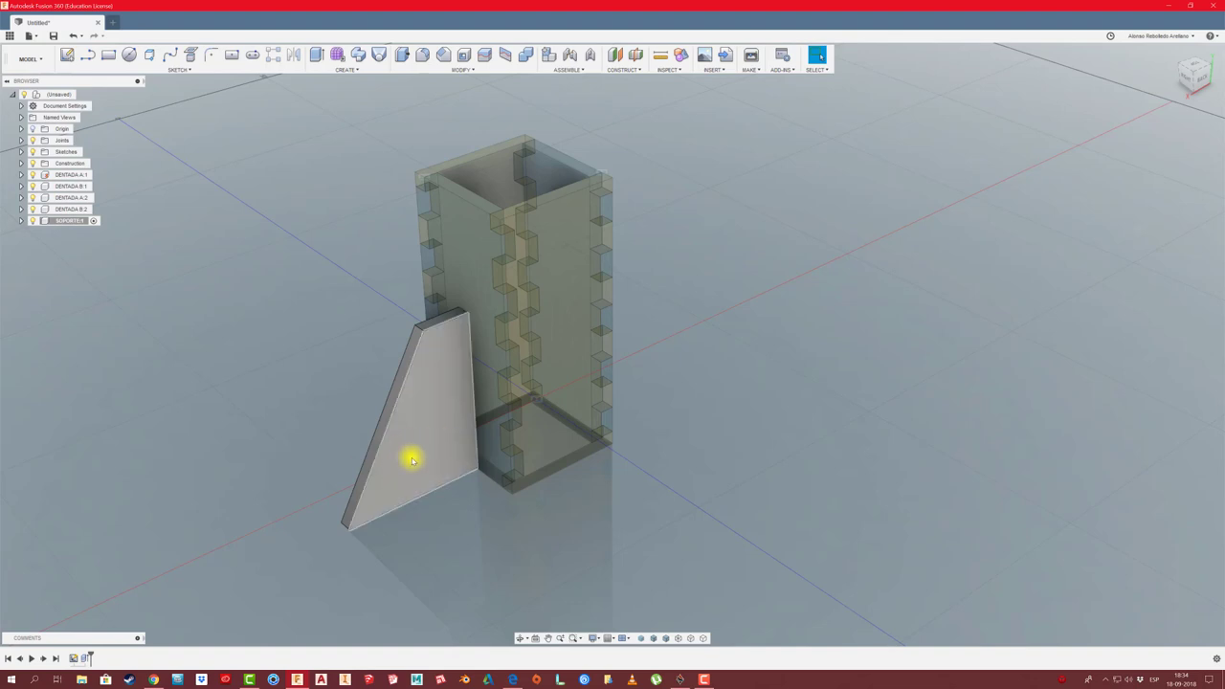
- Undo an accidental move of the support and cancel a new sketch started on the model
drag(412, 460, 274, 473)
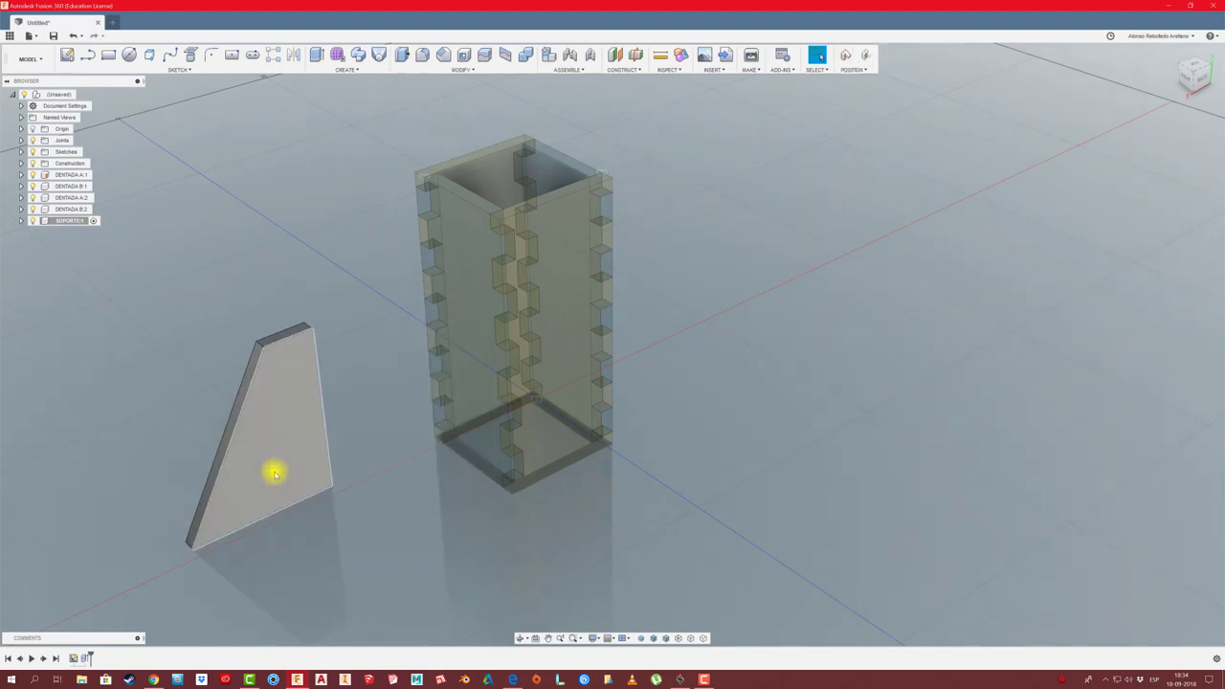
key(ctrl+z)
shift+middle_drag(254, 359, 460, 390)
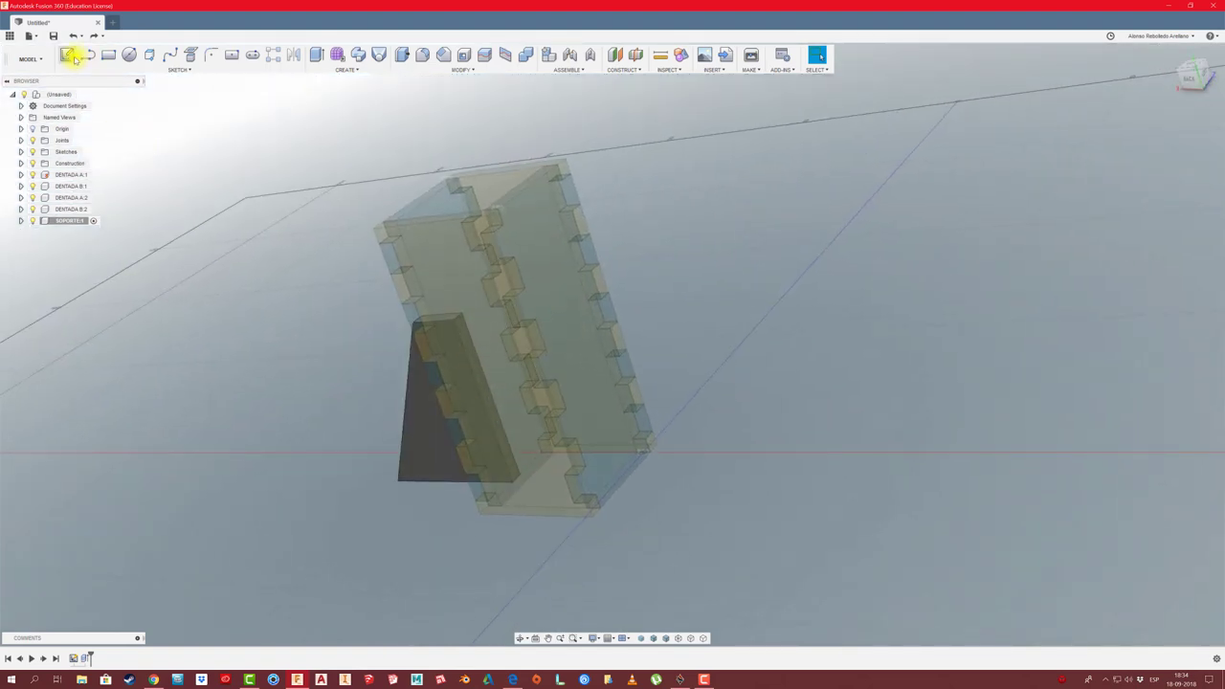
click(69, 56)
click(470, 347)
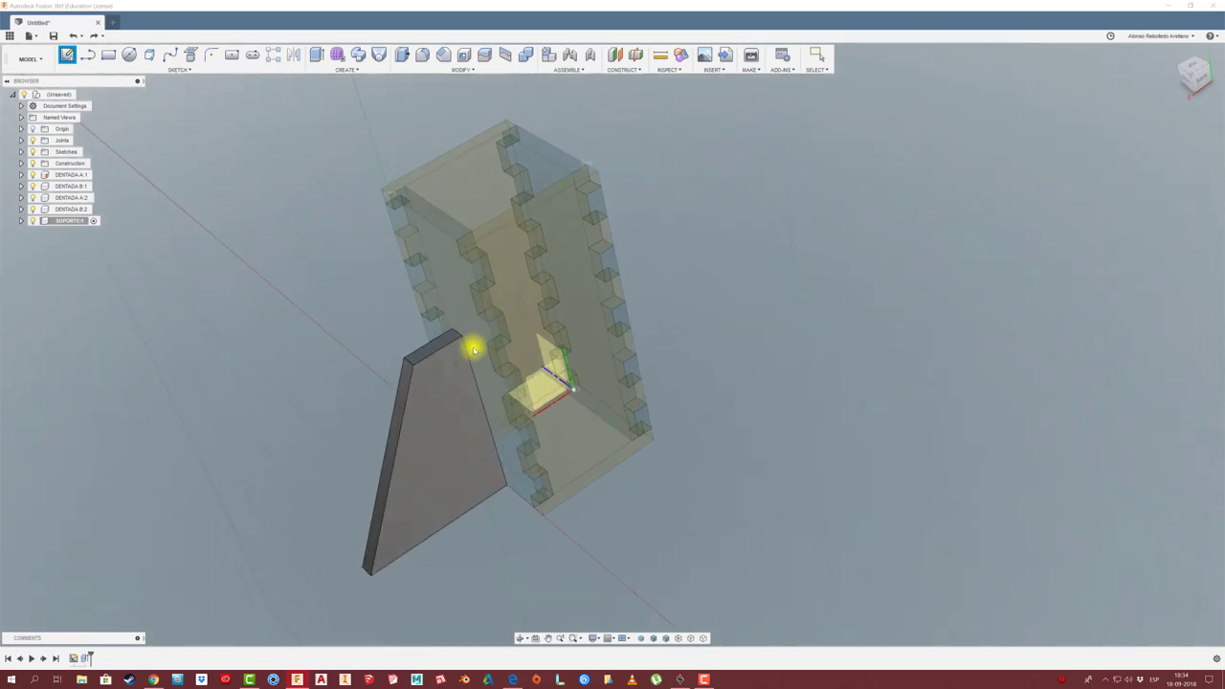
mouse_move(472, 350)
shift+middle_down()
mouse_move(429, 374)
mouse_move(322, 350)
mouse_move(523, 344)
shift+middle_up()
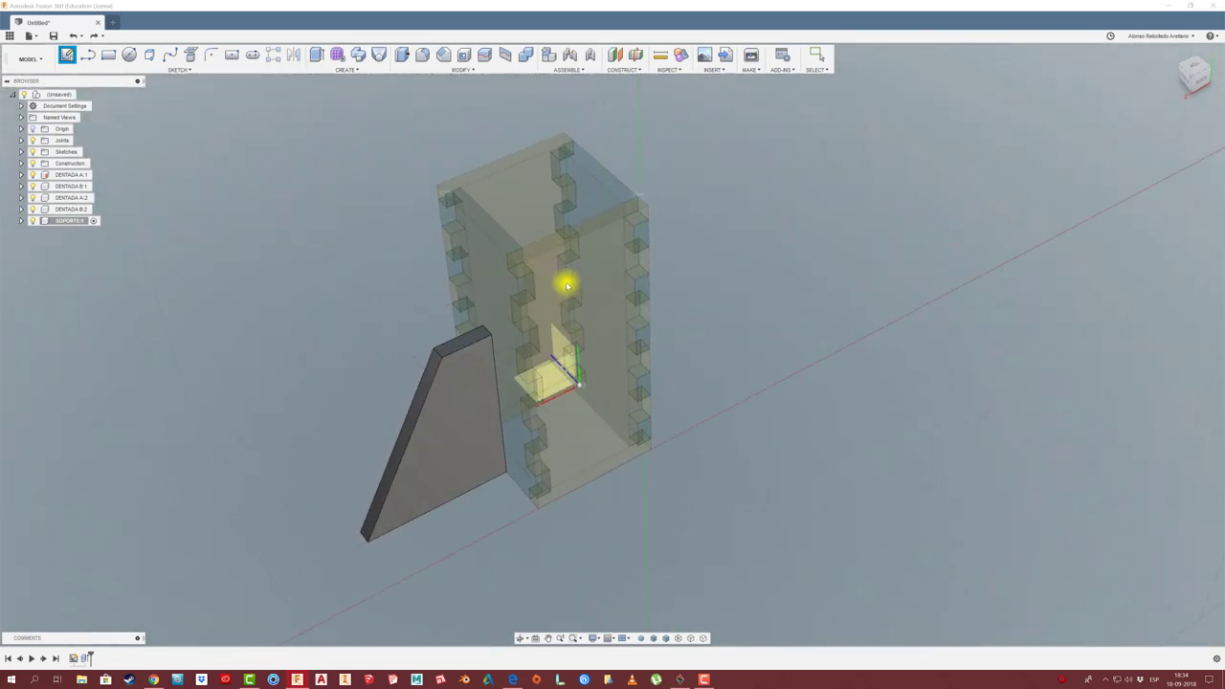
mouse_move(566, 284)
shift+middle_down()
mouse_move(450, 338)
mouse_move(308, 350)
shift+middle_up()
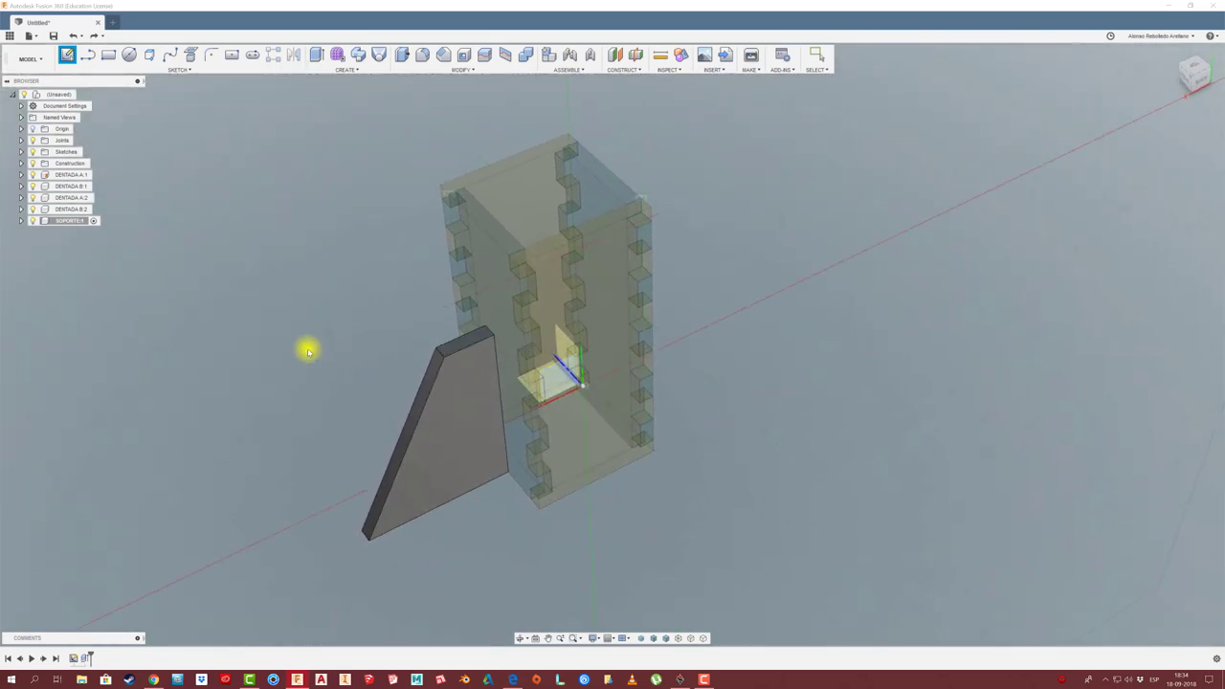
key(Escape)
- Hide the four panels DENTADA A:1, B:1, A:2 and B:2 in the browser
click(33, 208)
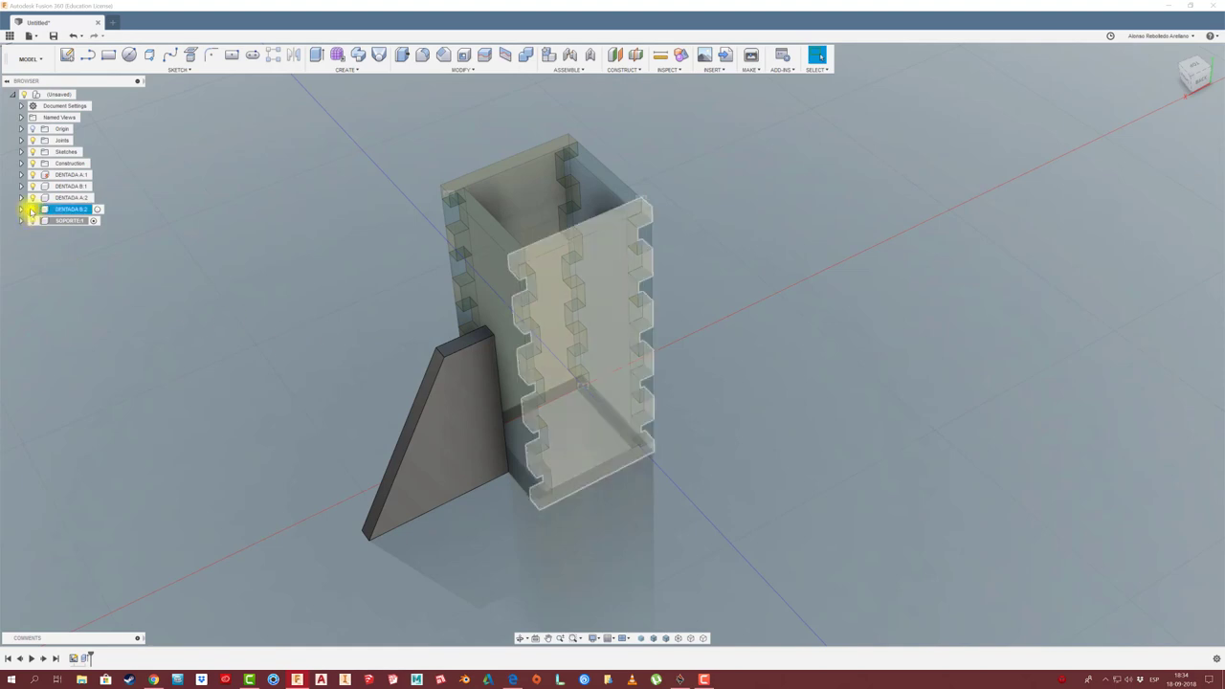
click(32, 197)
click(32, 185)
click(32, 175)
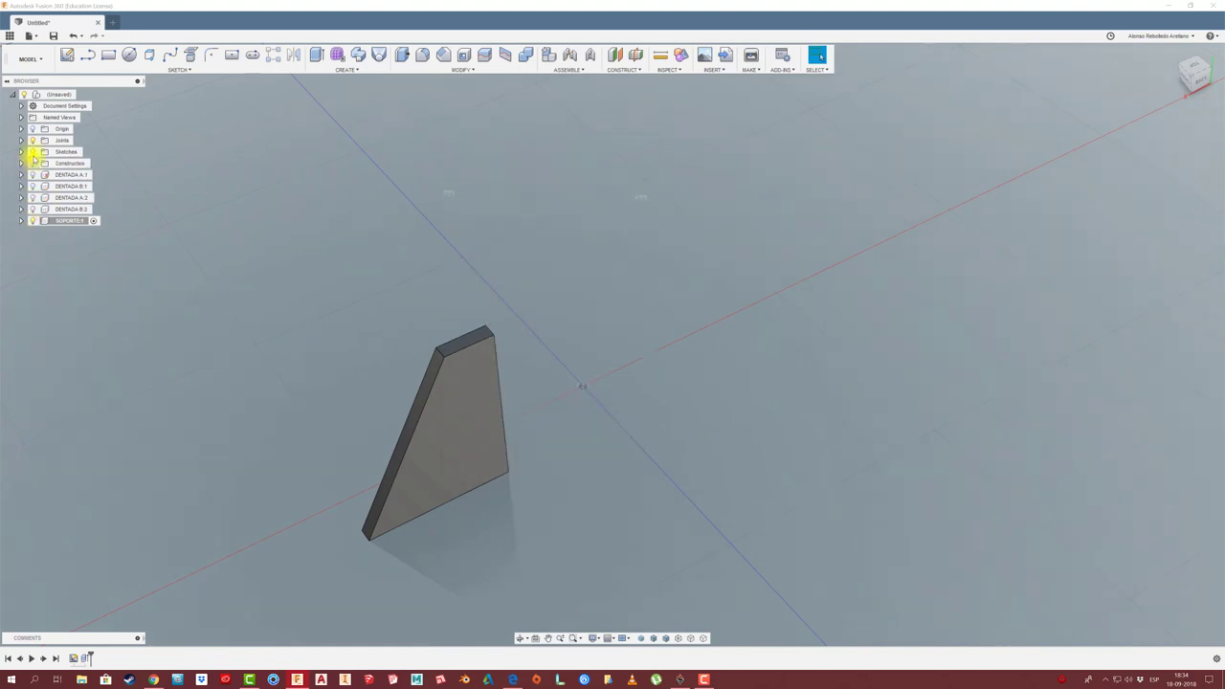
- Sketch a rectangle 15 mm tall on the SOPORTE plate's narrow edge face and finish the sketch
click(69, 57)
shift+middle_drag(347, 255, 453, 425)
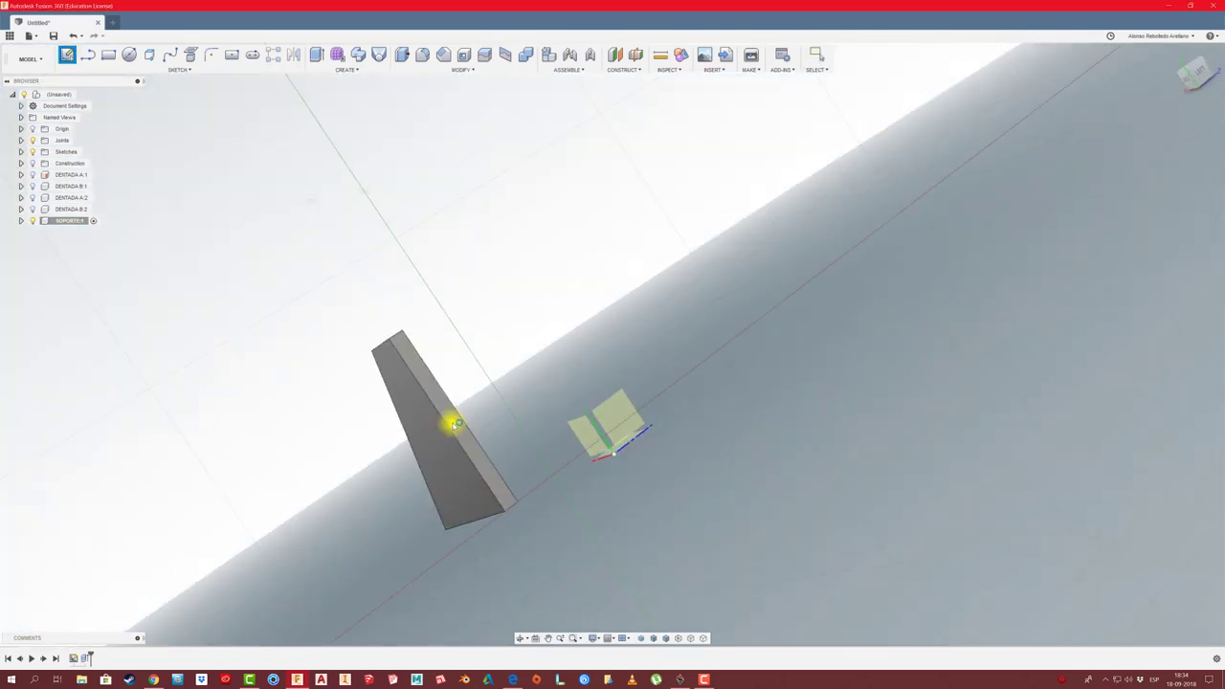
click(454, 425)
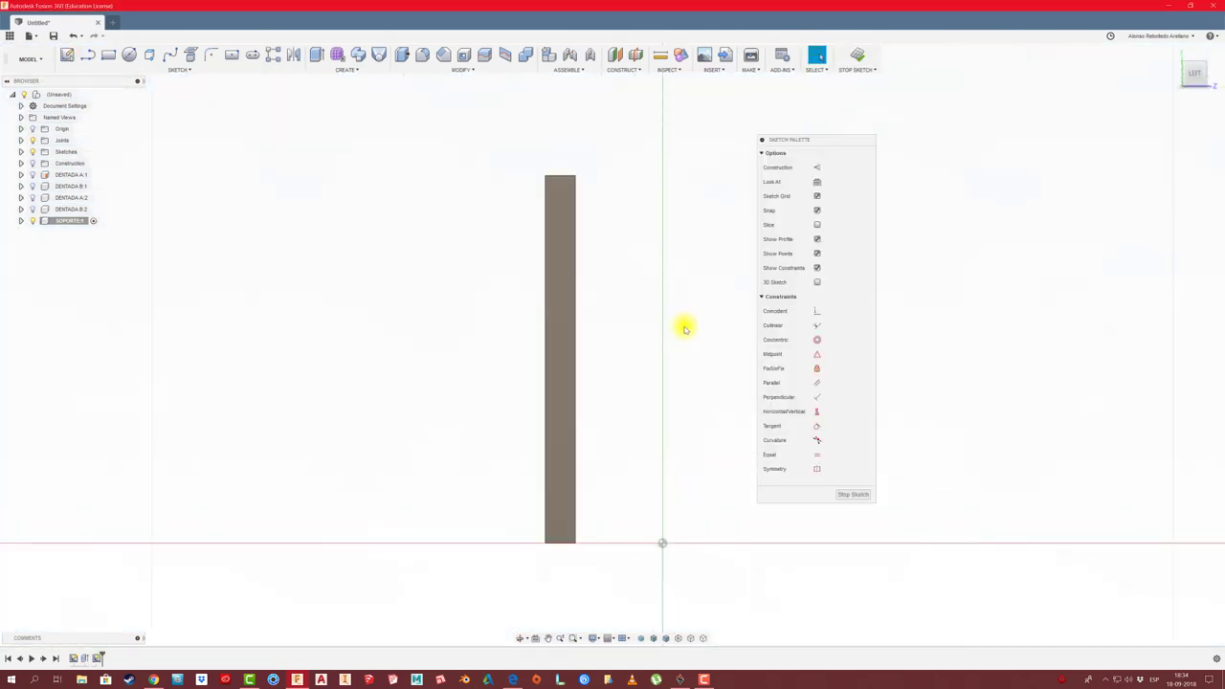
click(110, 59)
click(545, 278)
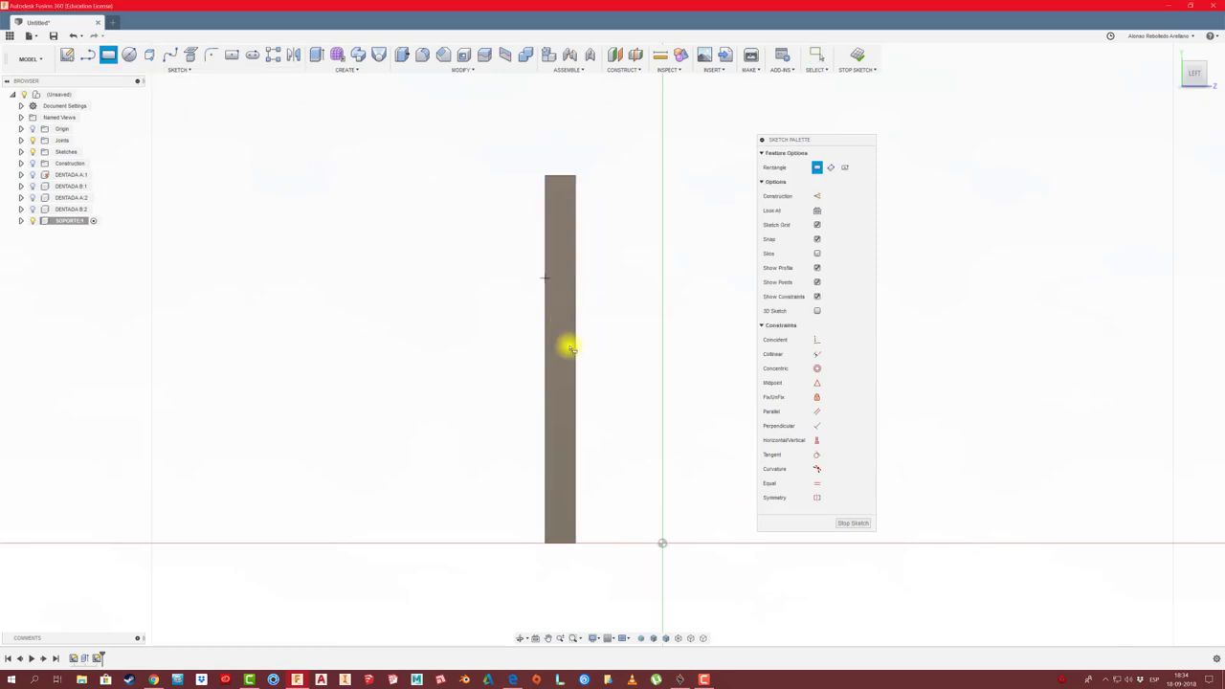
click(578, 418)
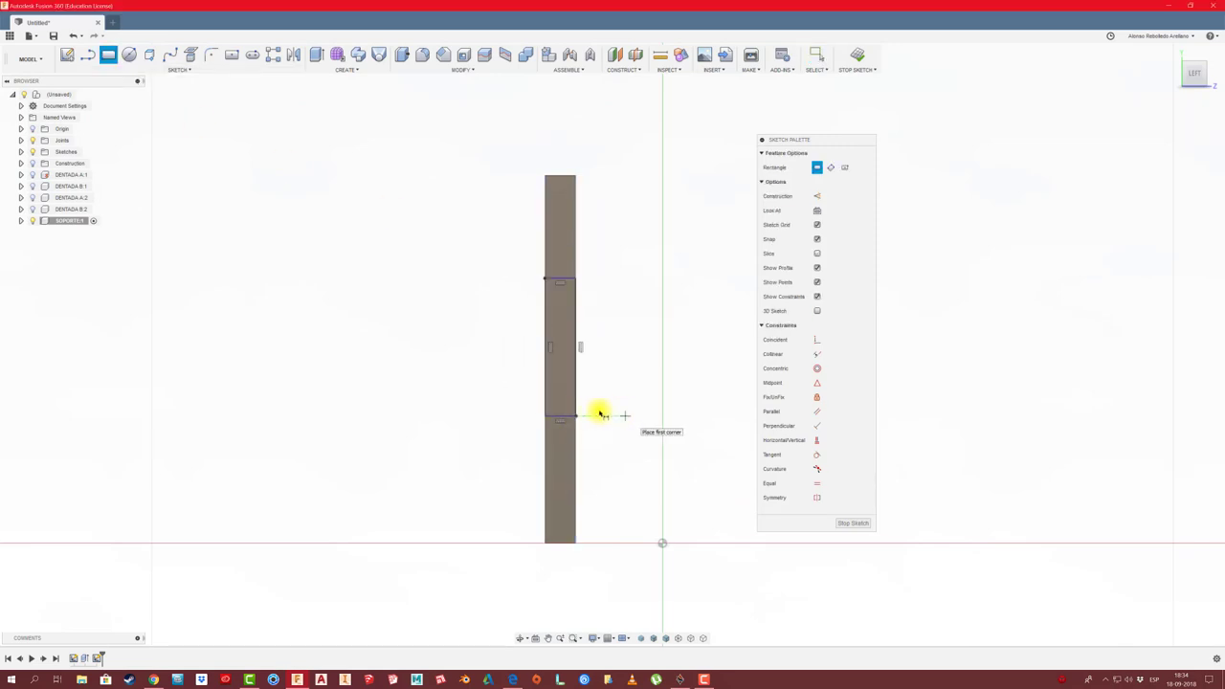
key(Escape)
click(561, 415)
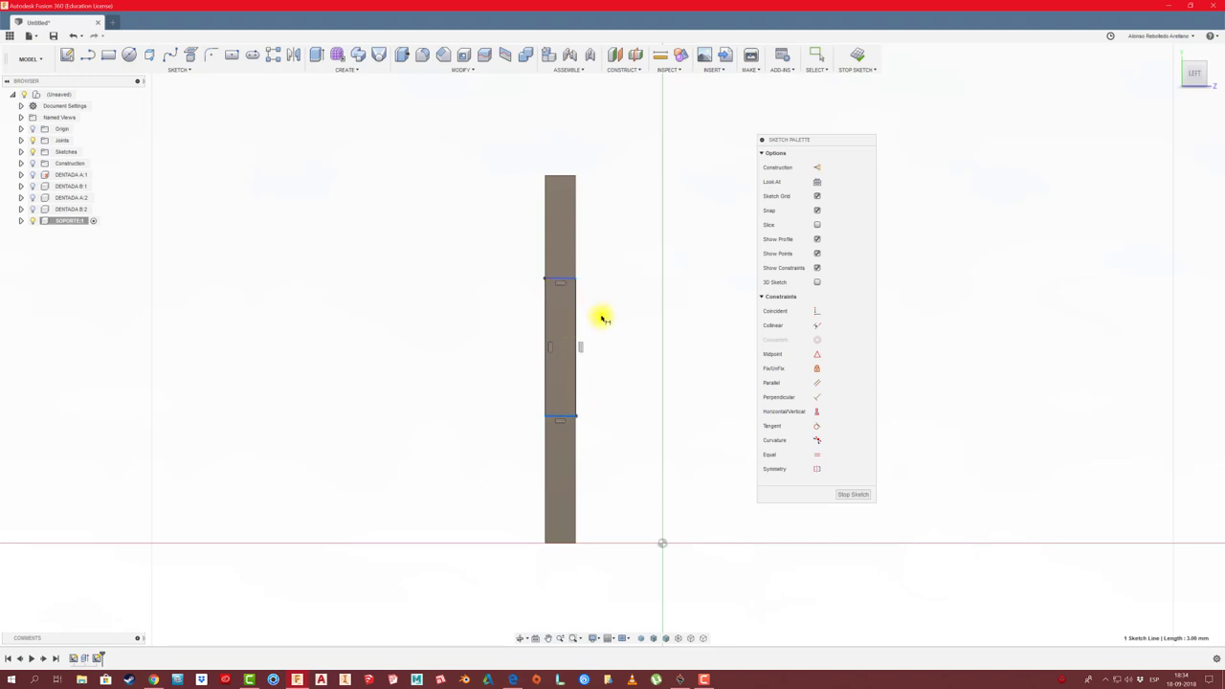
key(d)
click(616, 341)
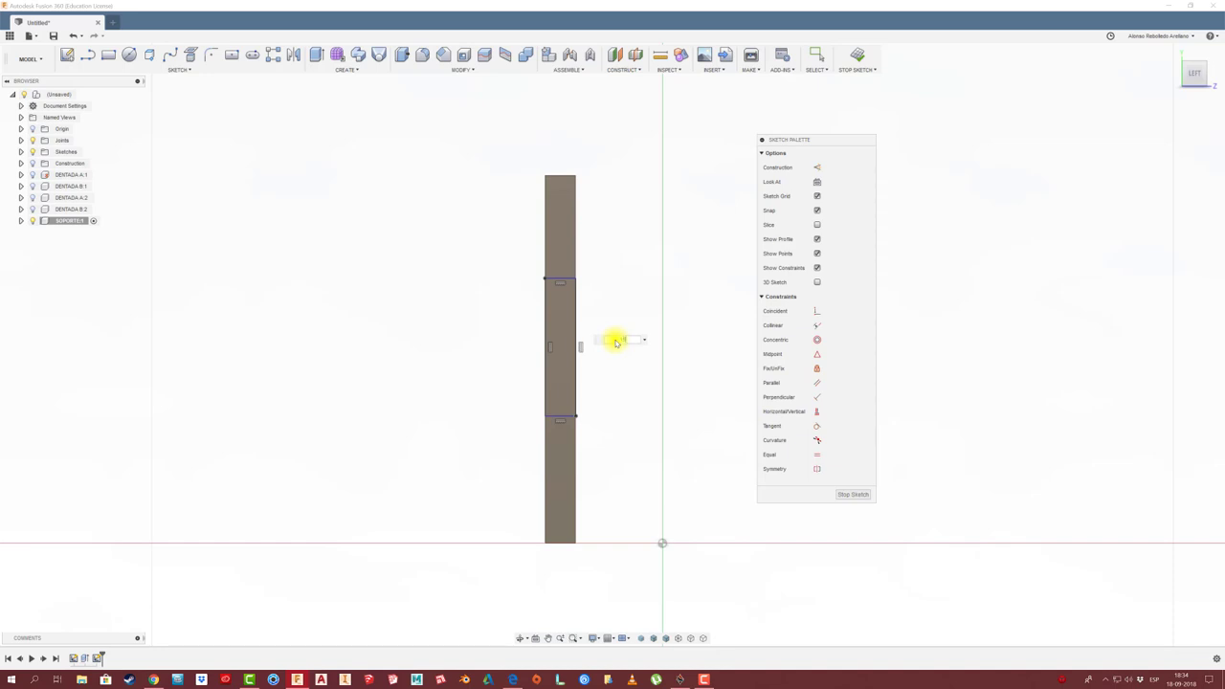
key(Return)
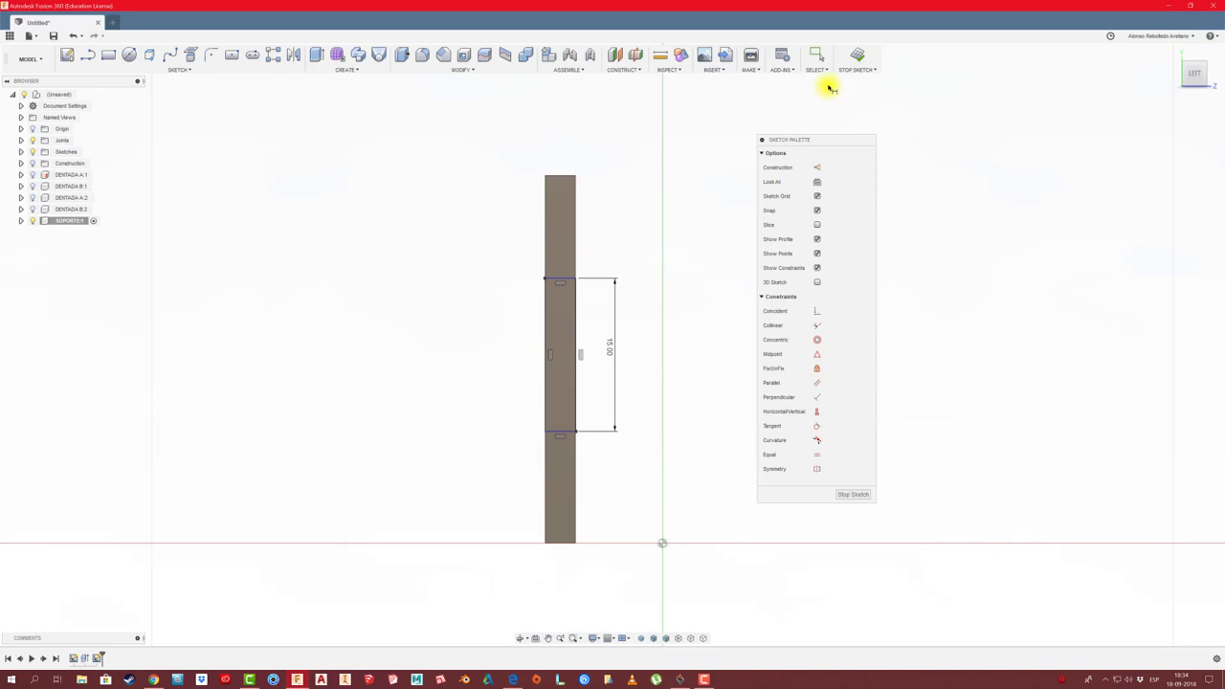
click(858, 57)
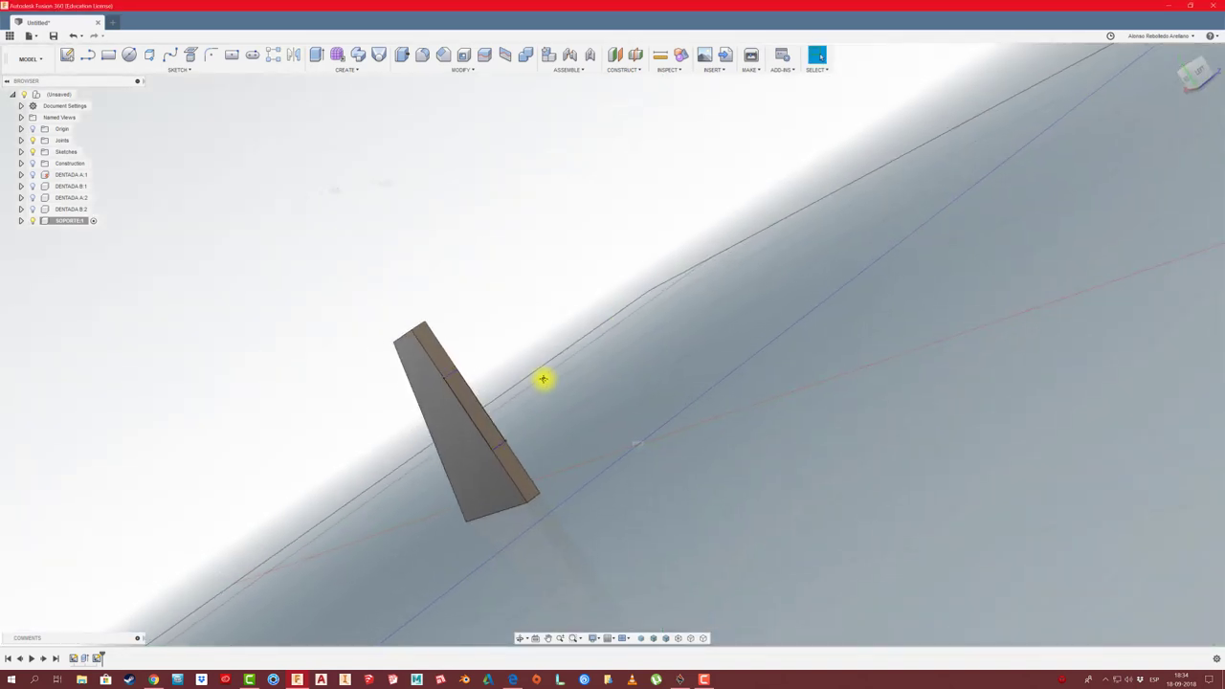
- Extrude the thin sliver profile 10 mm as a Join to form a tab on the support
mouse_move(560, 459)
shift+middle_down()
mouse_move(599, 451)
mouse_move(572, 501)
mouse_move(601, 485)
shift+middle_up()
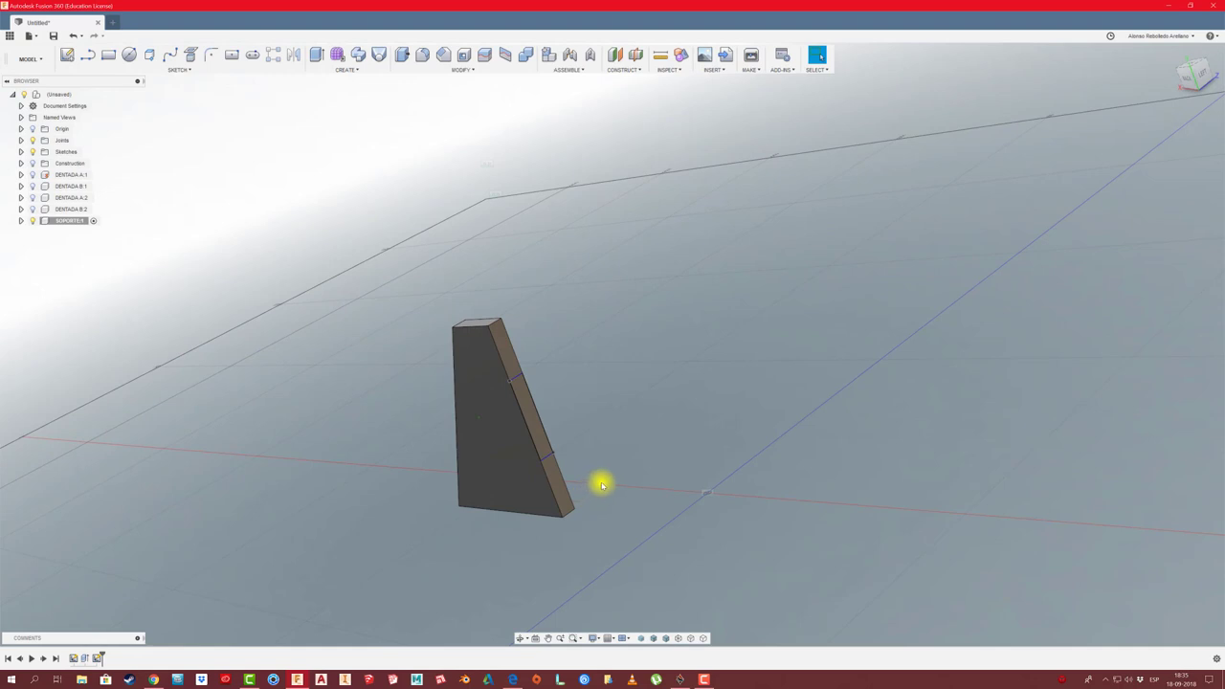
click(545, 437)
key(e)
drag(541, 419, 571, 419)
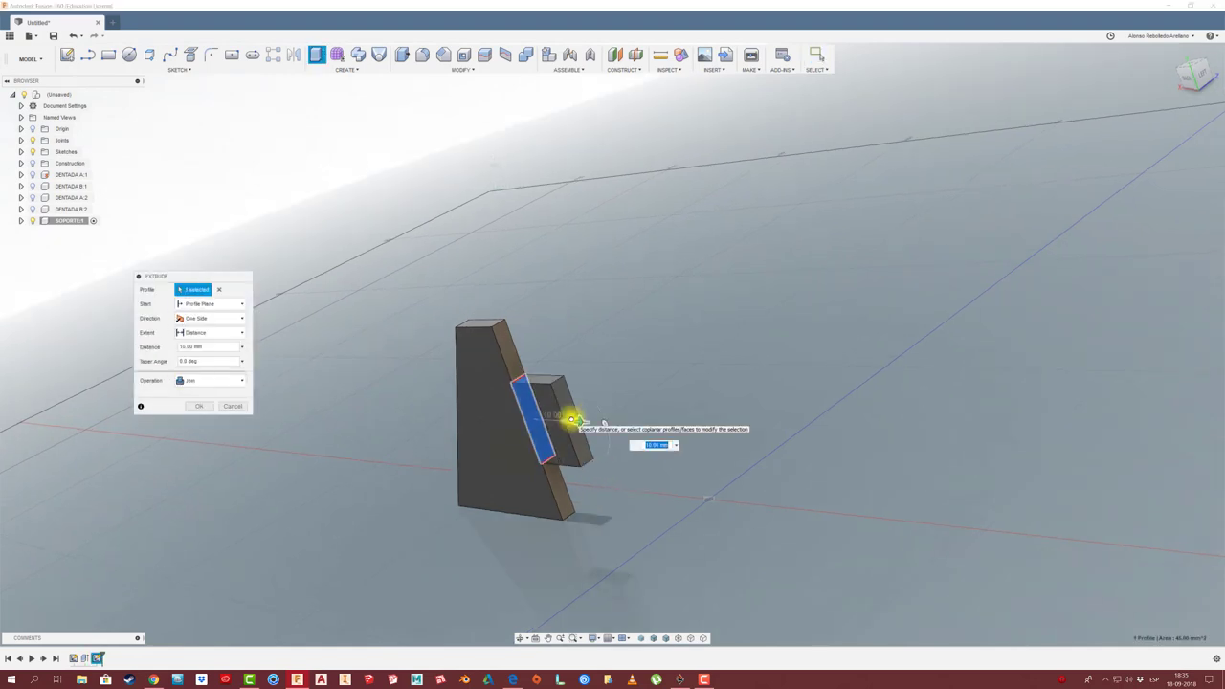
key(Return)
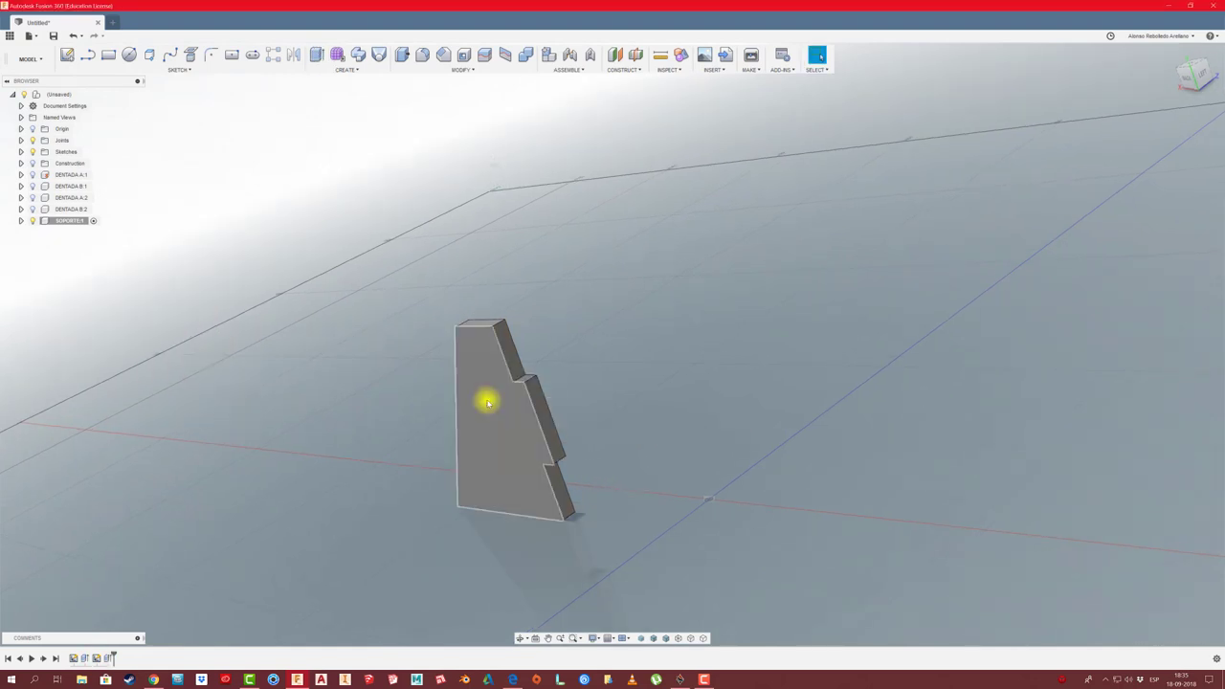
- Make panels DENTADA B:2, A:2, B:1 and A:1 visible again around the support
click(33, 208)
click(33, 197)
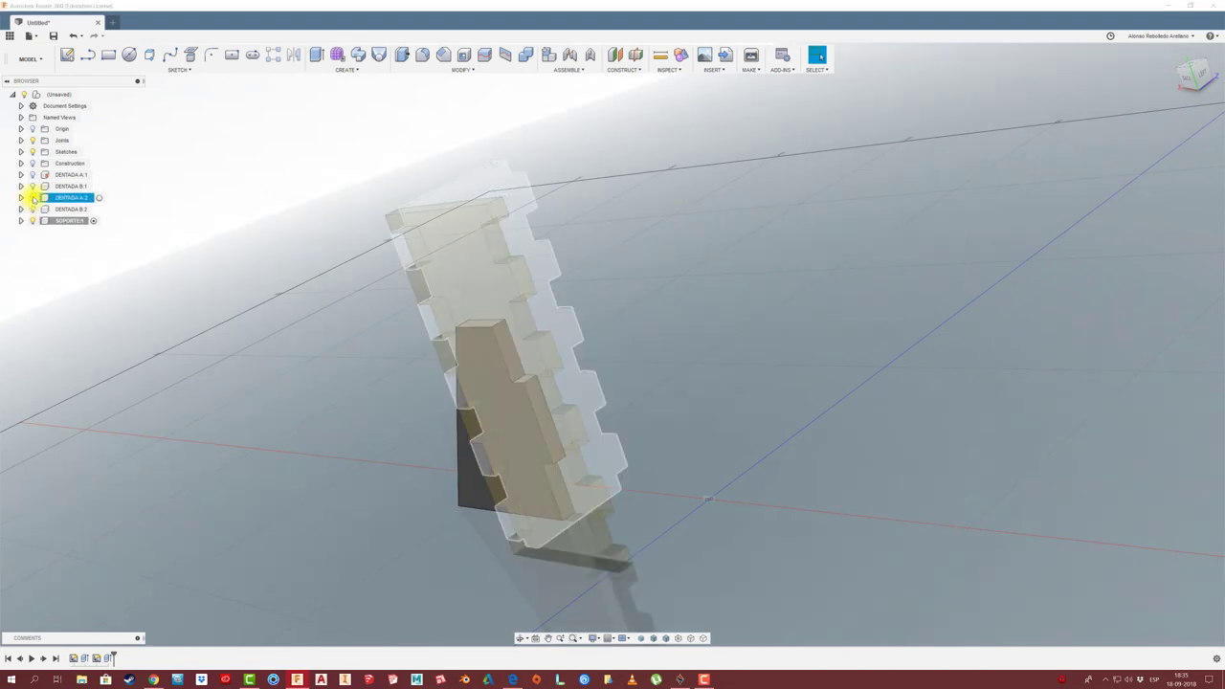
click(33, 186)
click(32, 174)
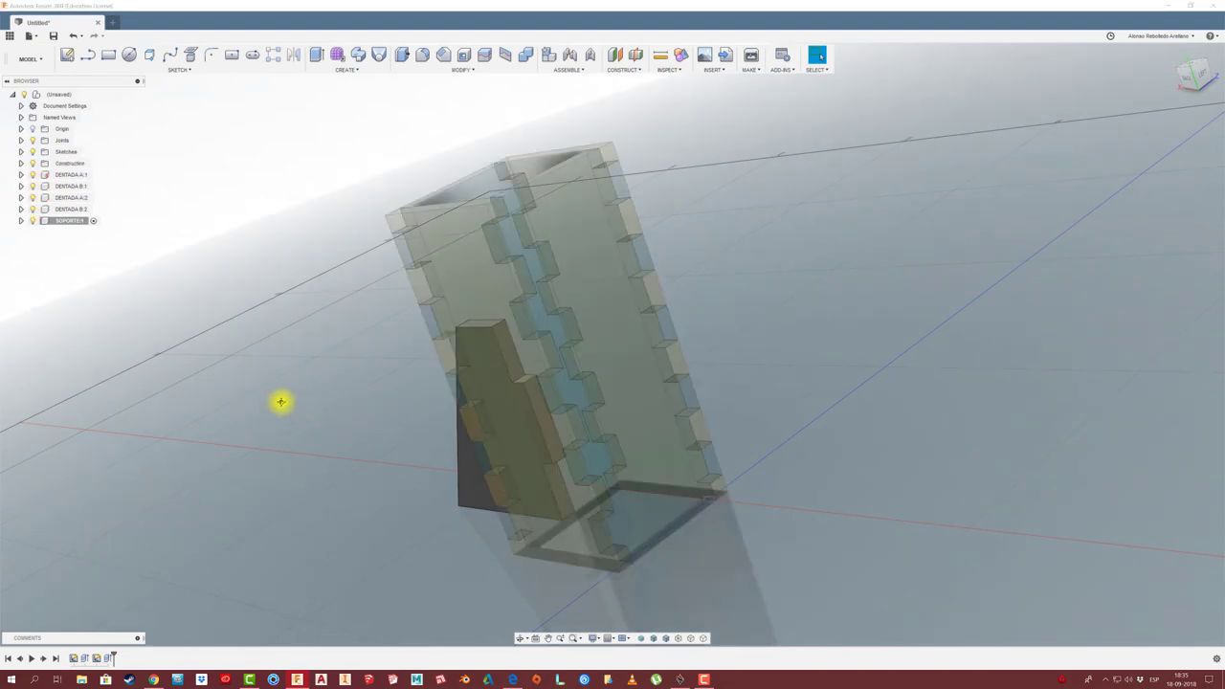
click(516, 636)
drag(445, 482, 511, 495)
middle_drag(389, 459, 361, 424)
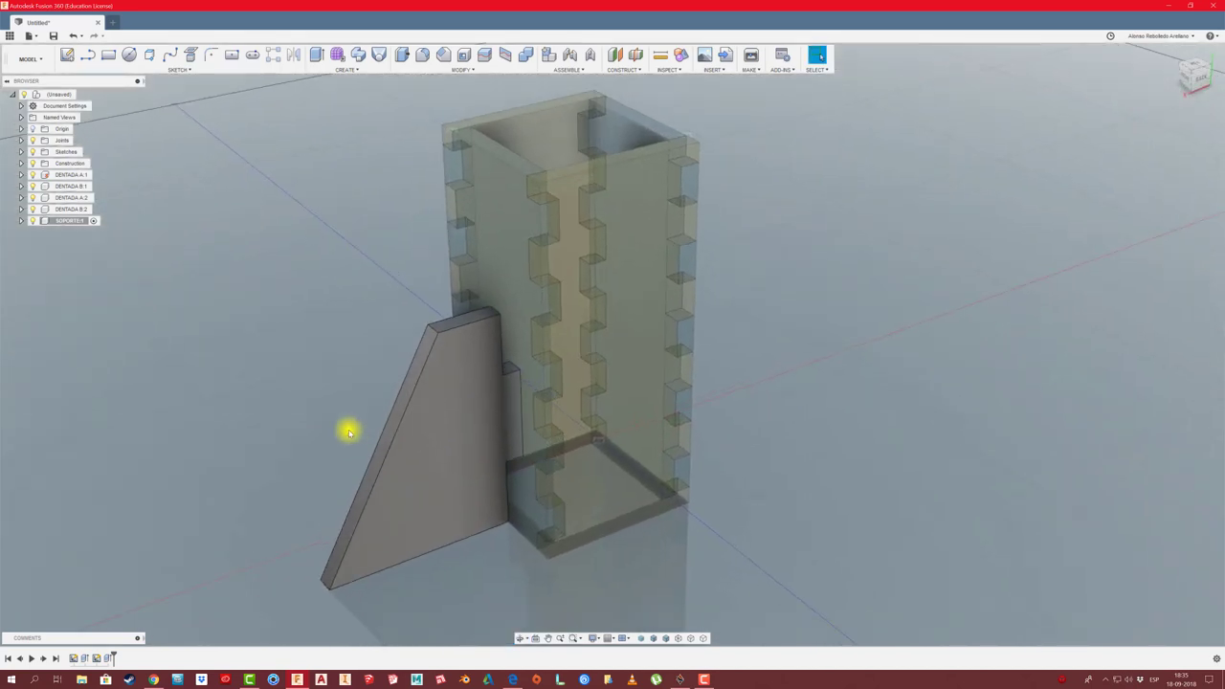
scroll(322, 428, down, 1)
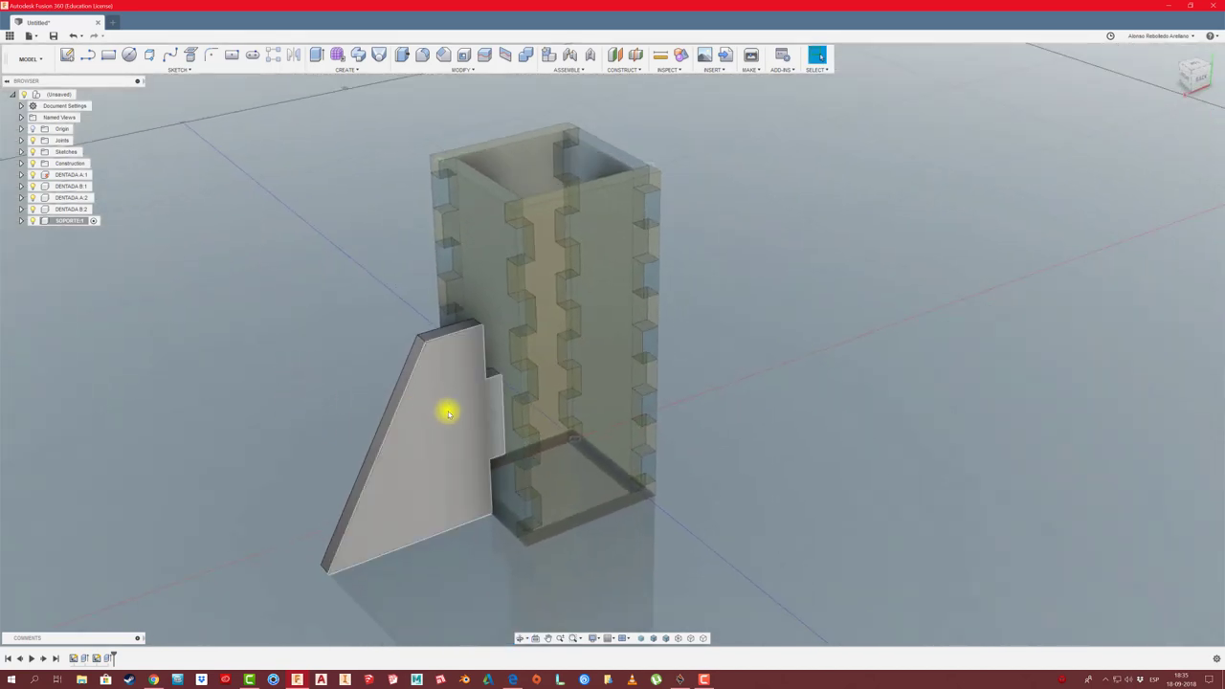
- Activate the root component, clear the selection, and look down into the box
click(82, 94)
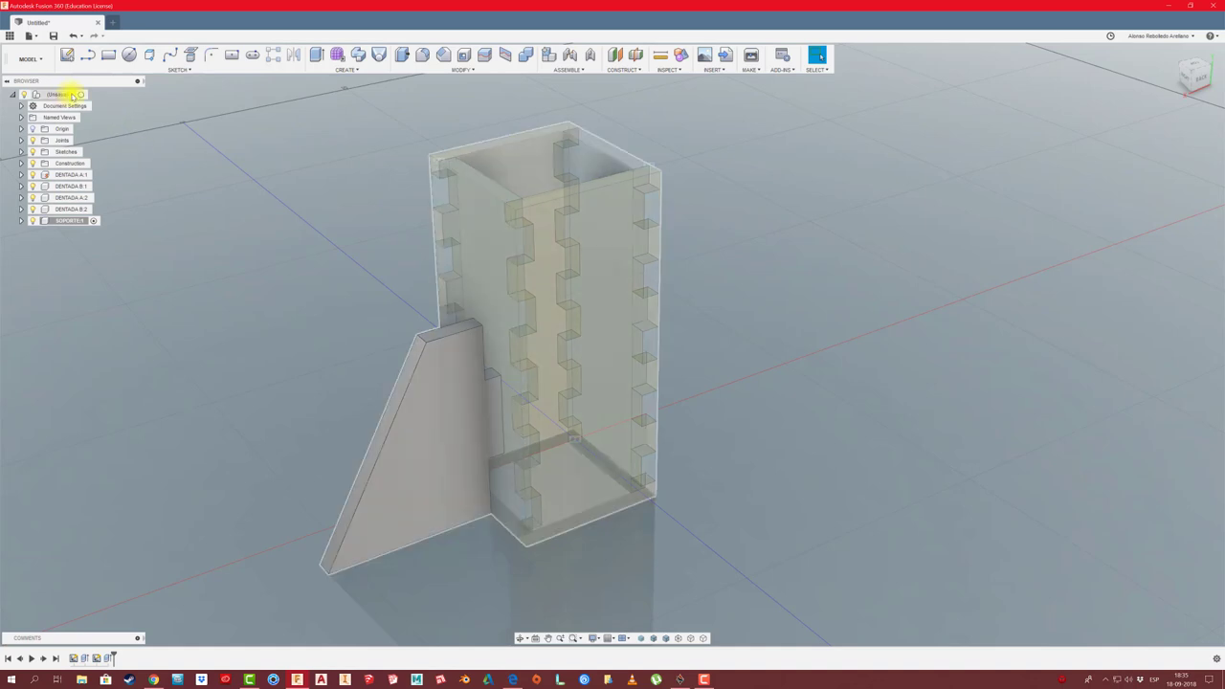
click(227, 232)
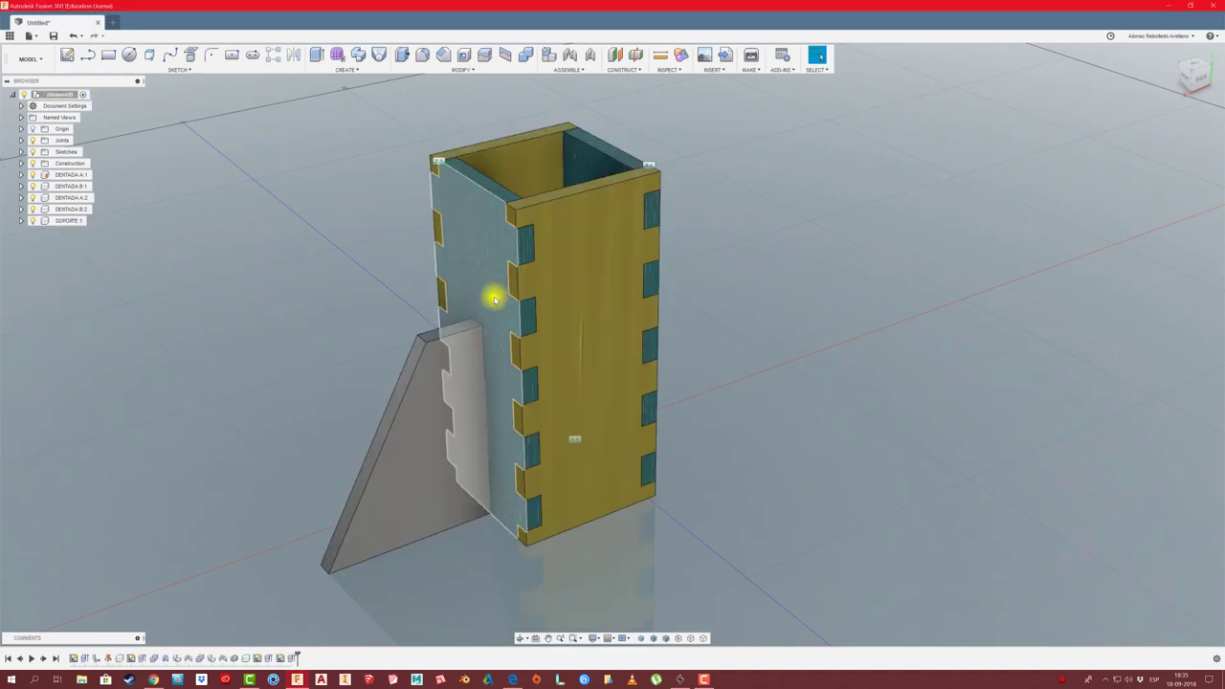
click(518, 639)
mouse_move(511, 415)
mouse_down()
mouse_move(495, 446)
mouse_move(503, 383)
mouse_move(478, 389)
mouse_up()
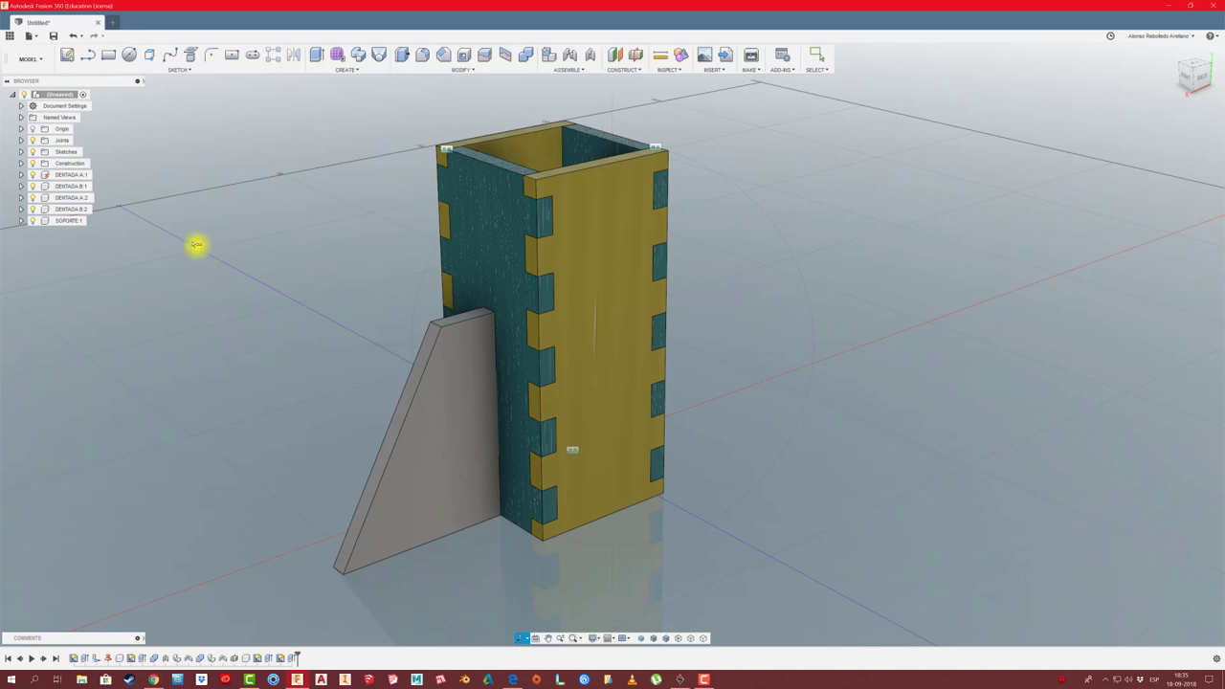
- Combine-cut the support from the teal side panel, keeping the support as a tool body
click(525, 54)
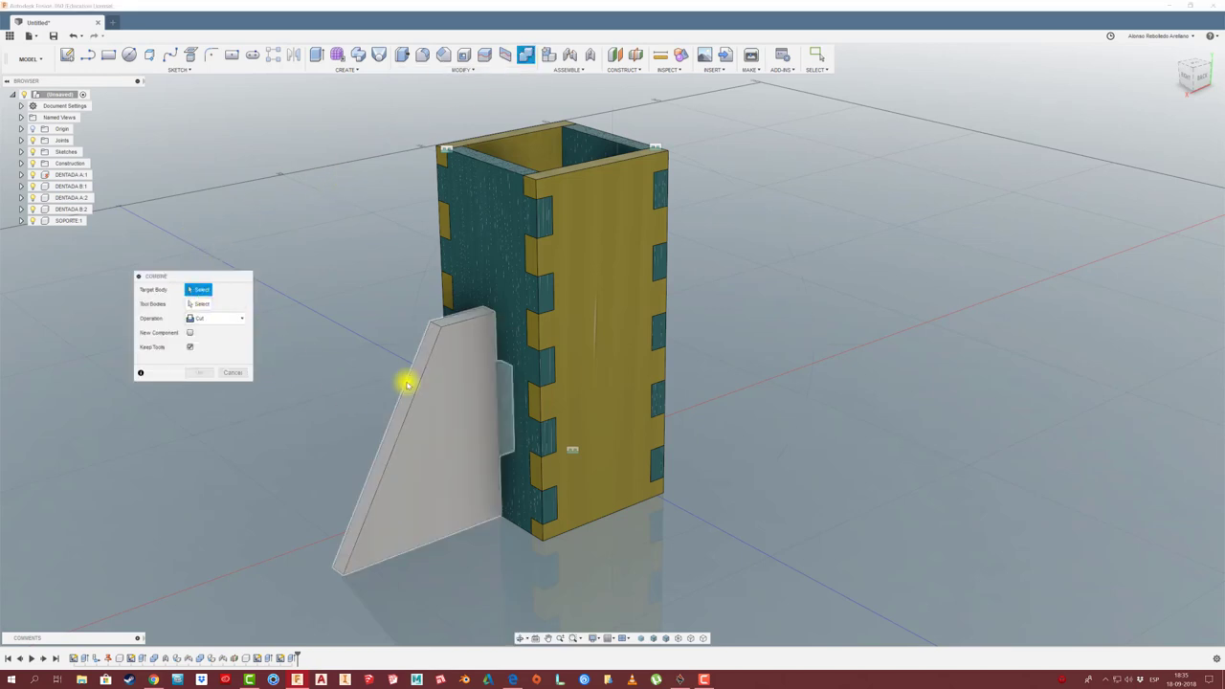
click(447, 393)
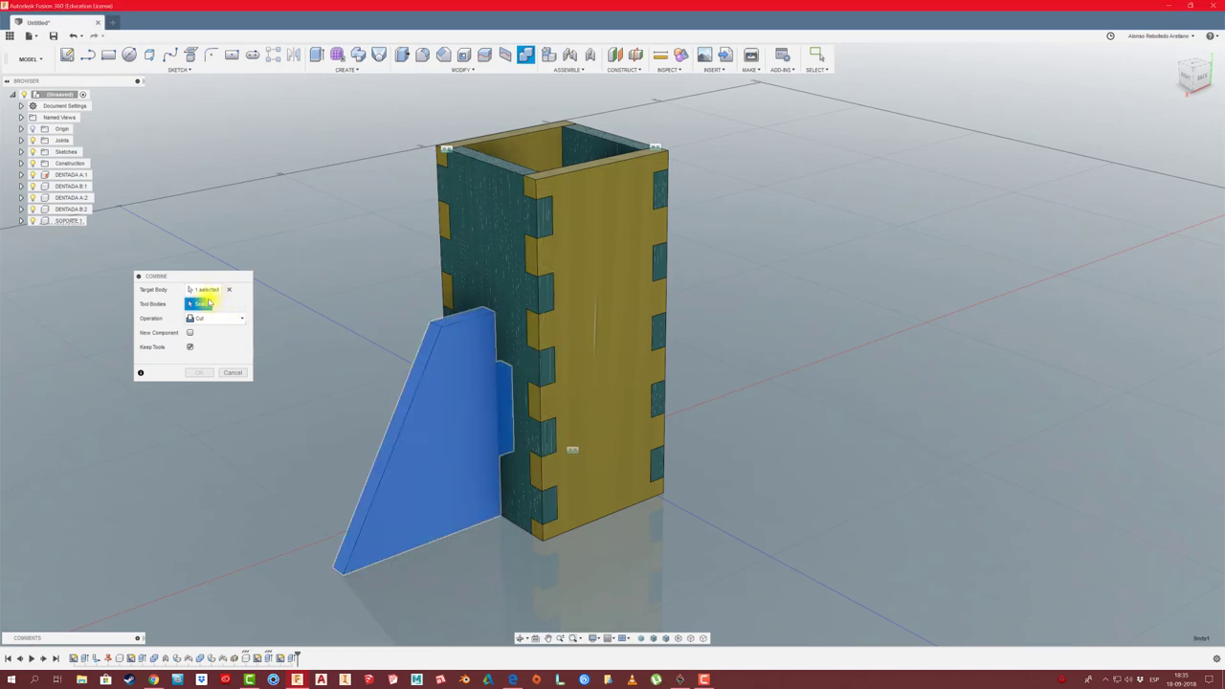
click(237, 372)
click(525, 59)
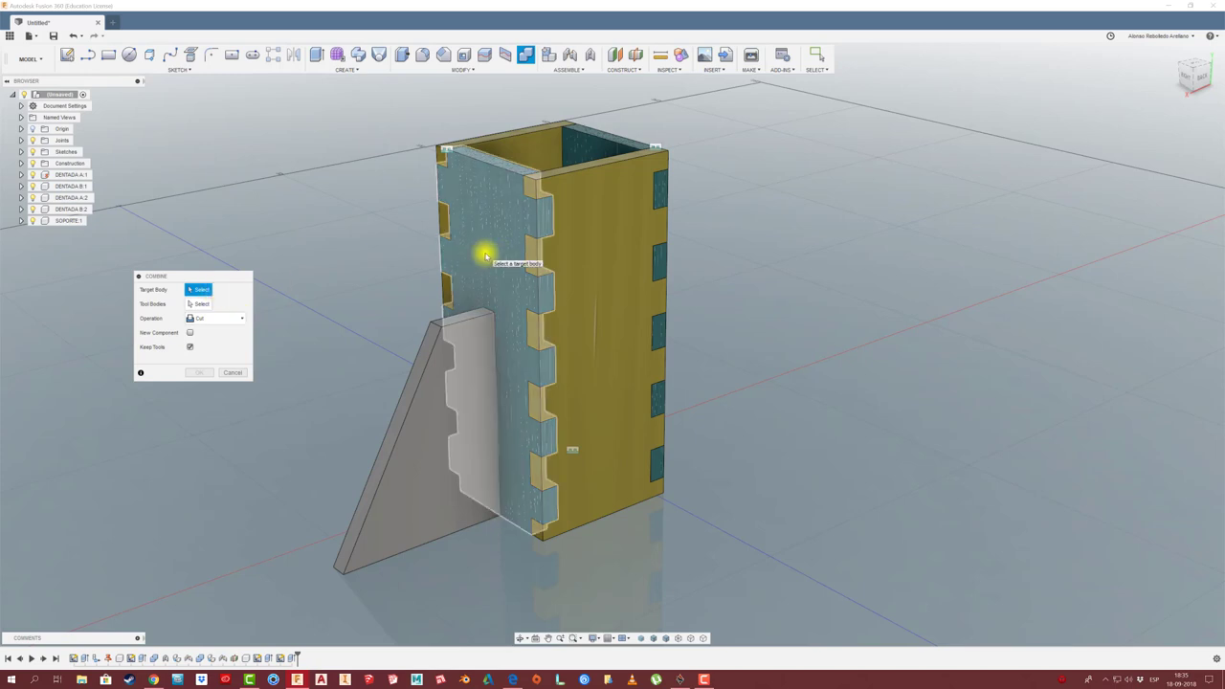
click(485, 255)
click(429, 390)
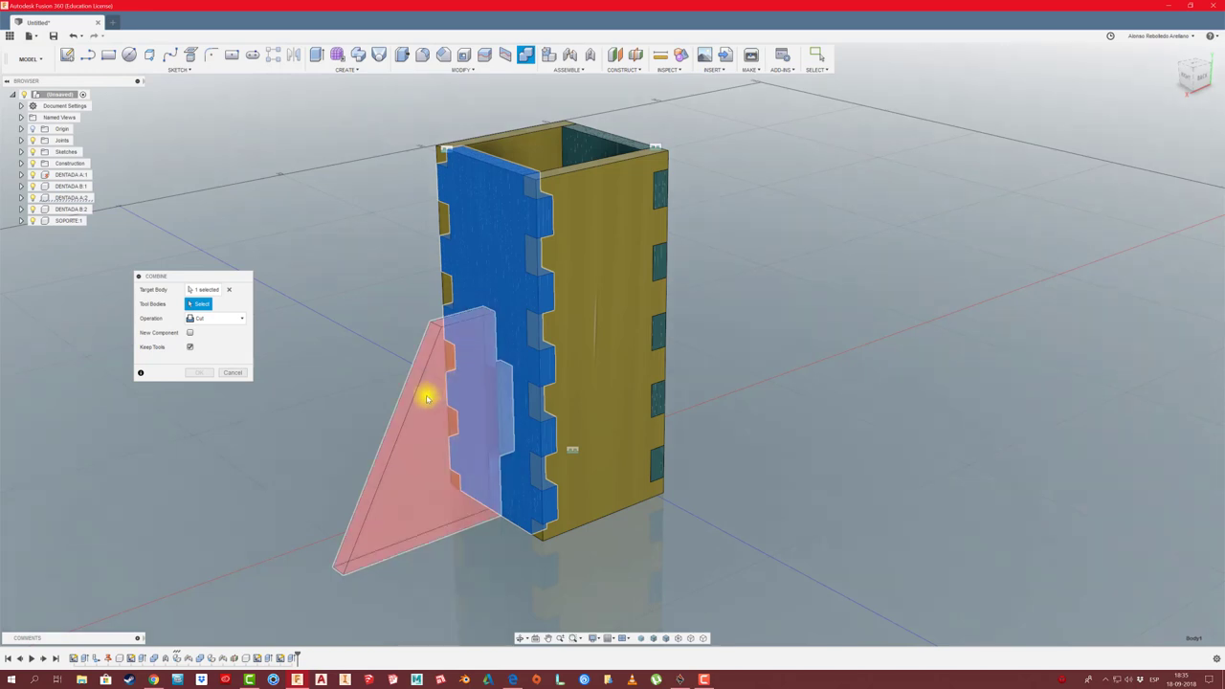
click(204, 374)
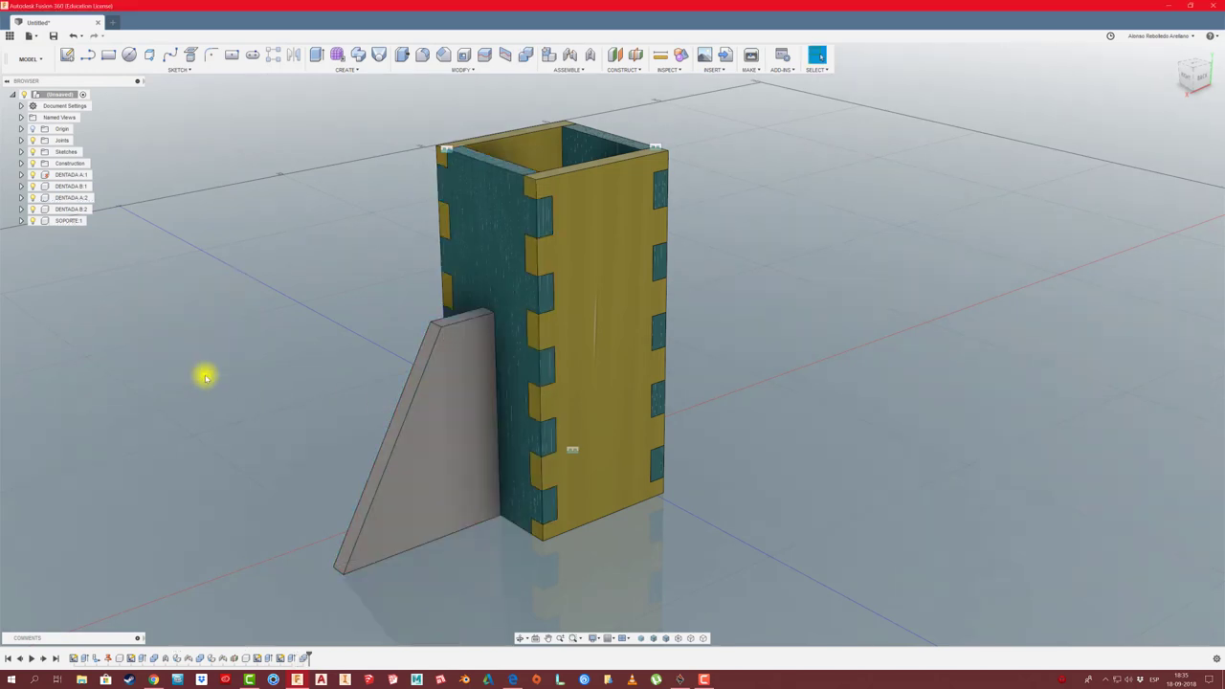
- Drag the support aside to reveal the new slot, then undo the move
click(518, 639)
mouse_move(497, 375)
mouse_down()
mouse_move(453, 411)
mouse_move(449, 396)
mouse_move(510, 369)
mouse_up()
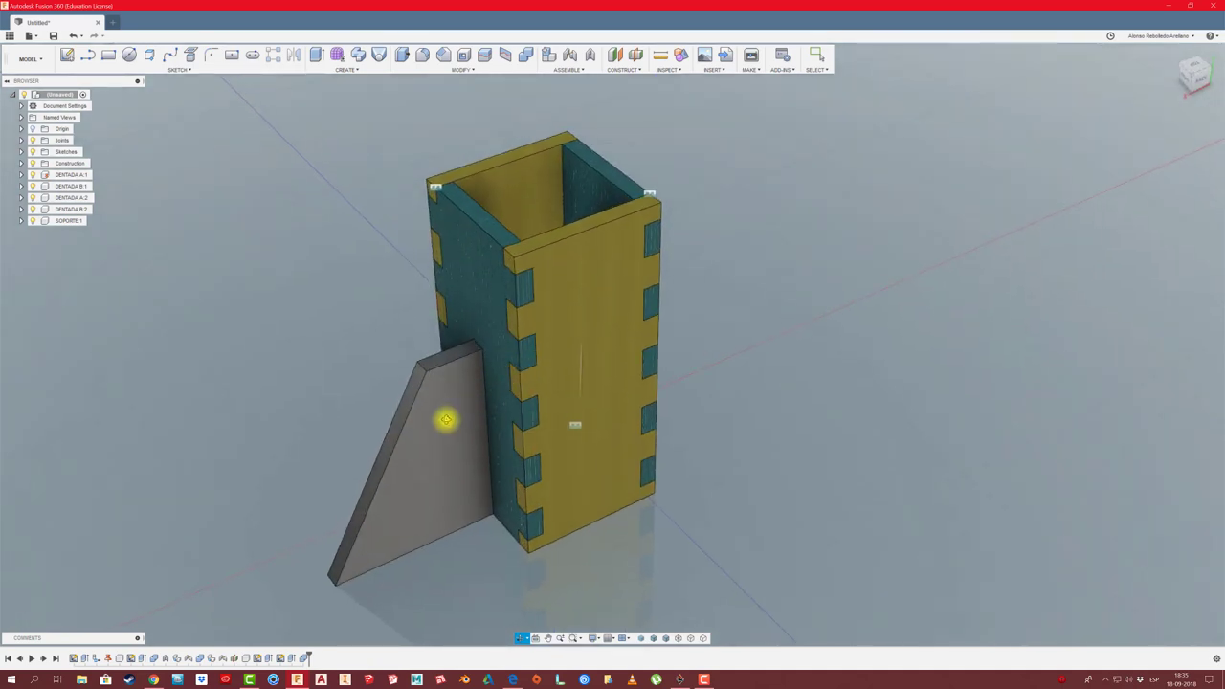
drag(402, 446, 313, 464)
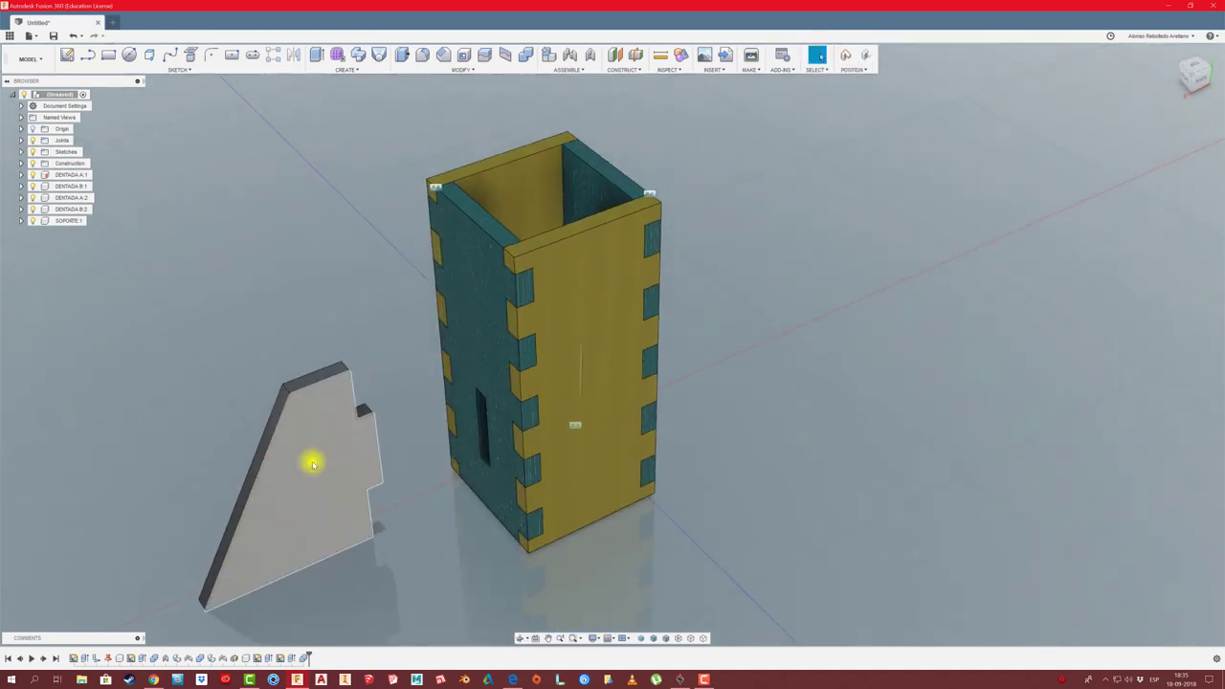
key(ctrl+z)
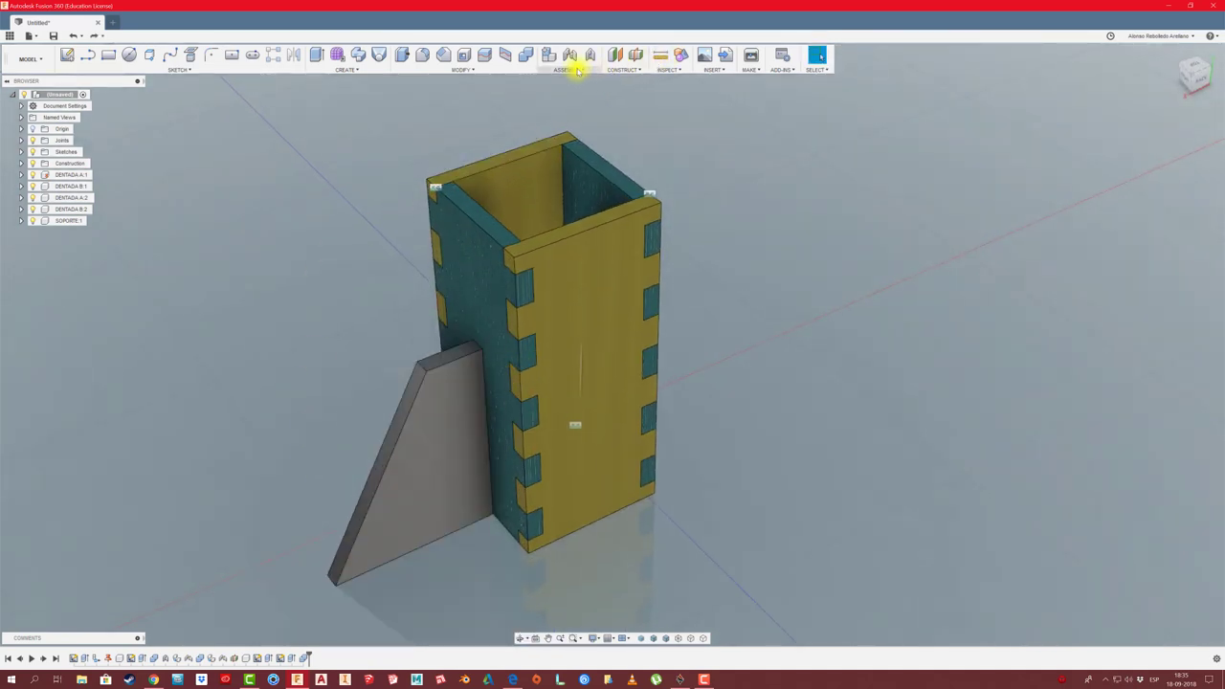
- Fix SOPORTE to the teal DENTADA panel with a Rigid As-built Joint, then inspect the slot
click(576, 68)
click(553, 105)
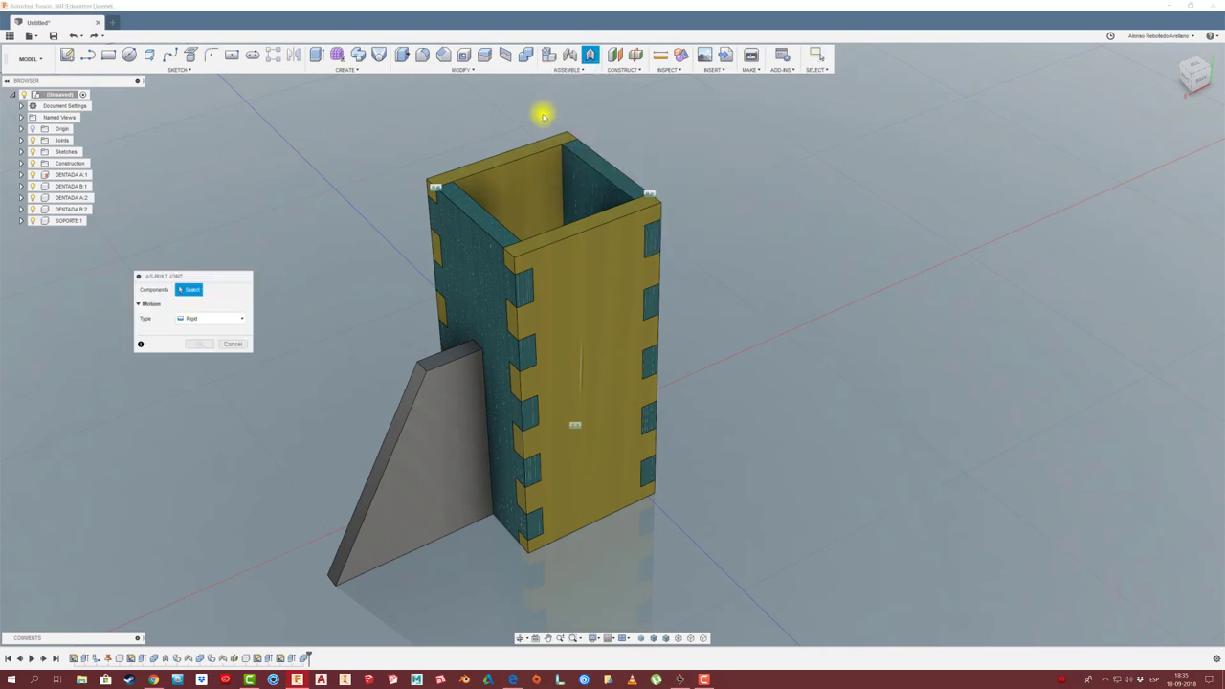
click(431, 405)
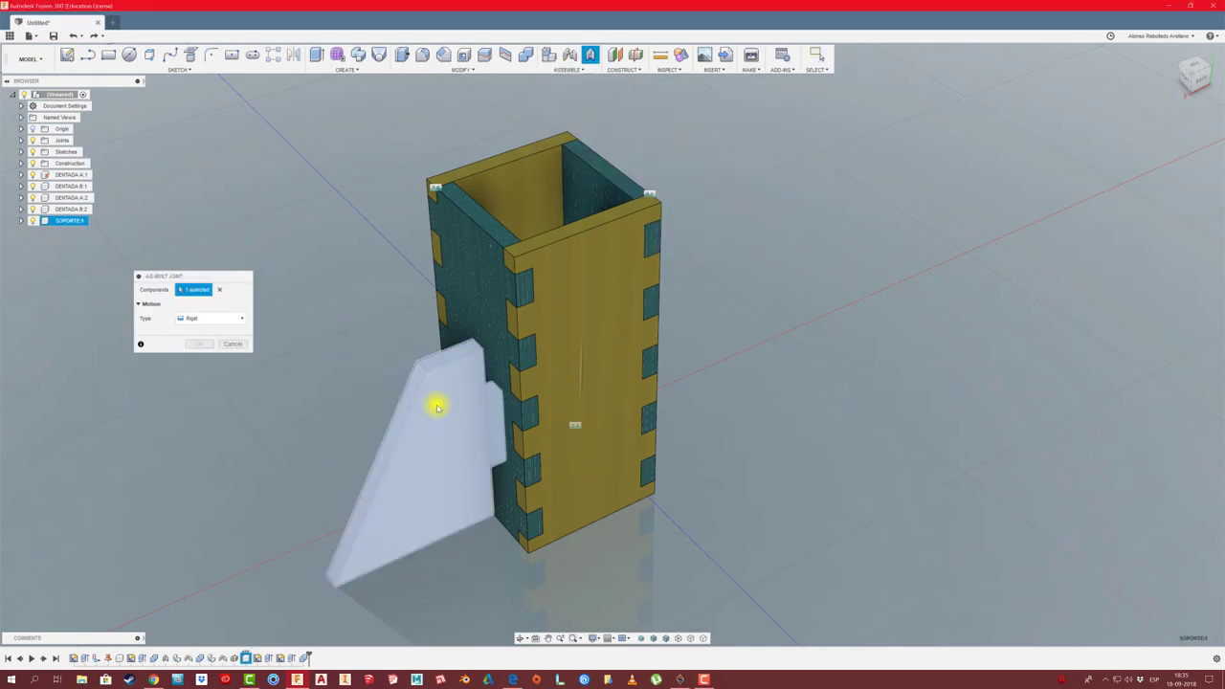
click(471, 298)
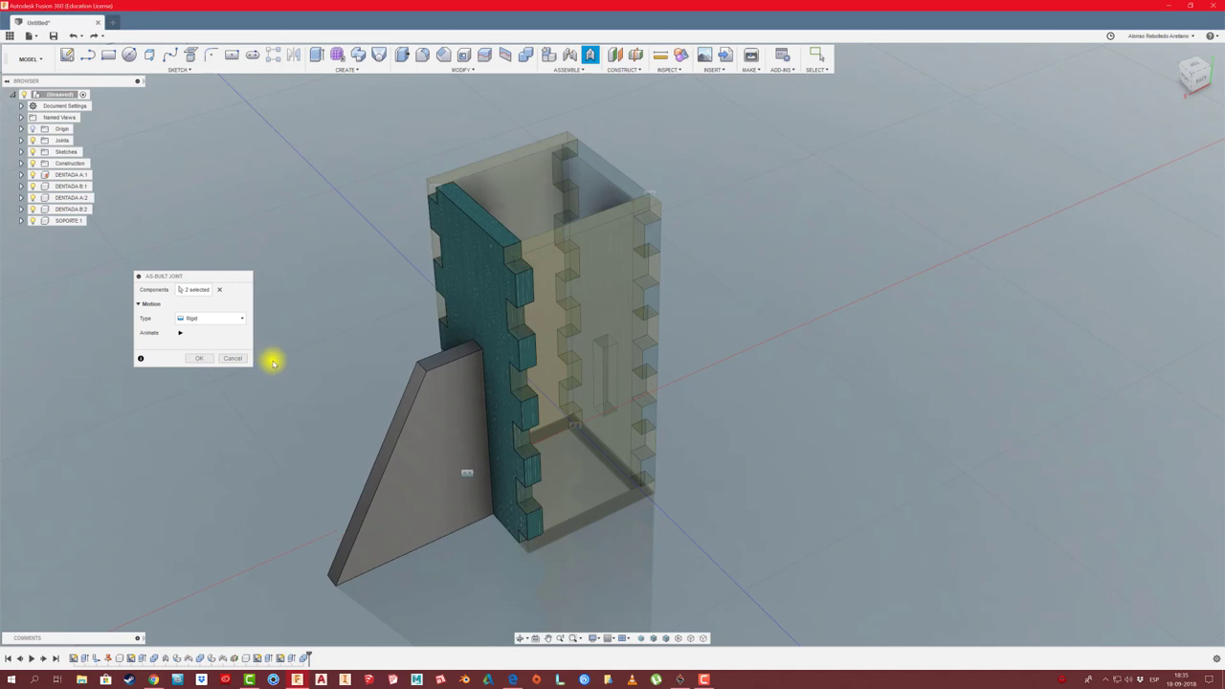
click(200, 359)
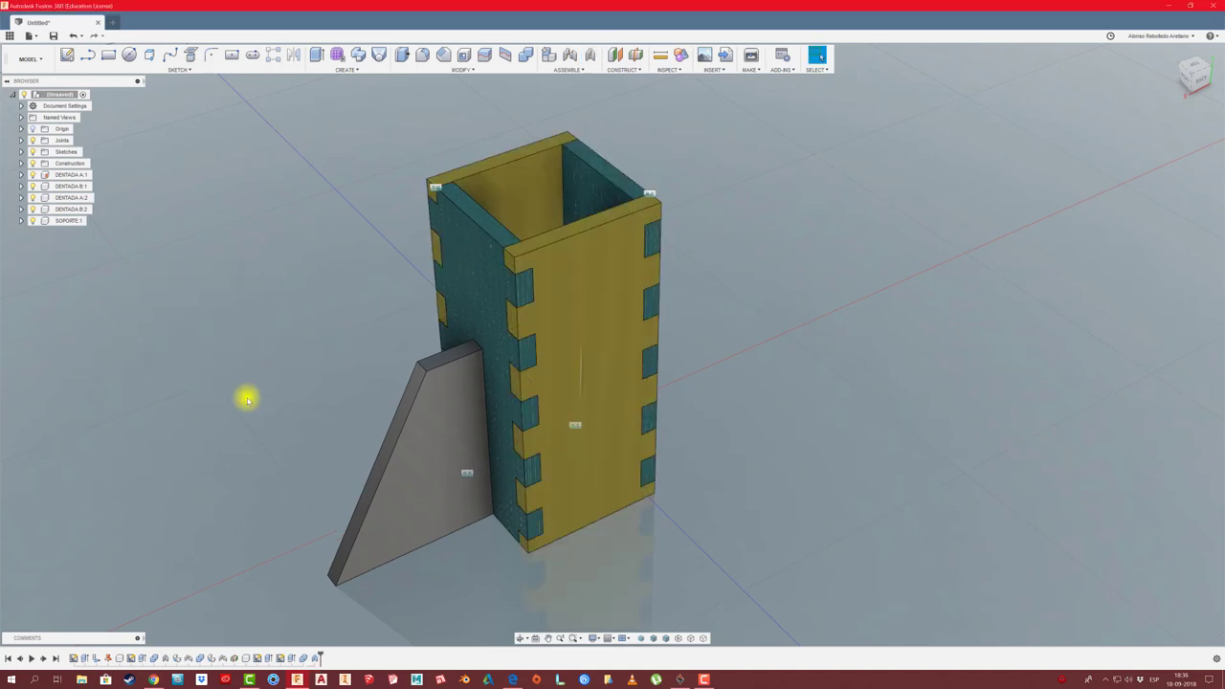
middle_drag(256, 397, 264, 376)
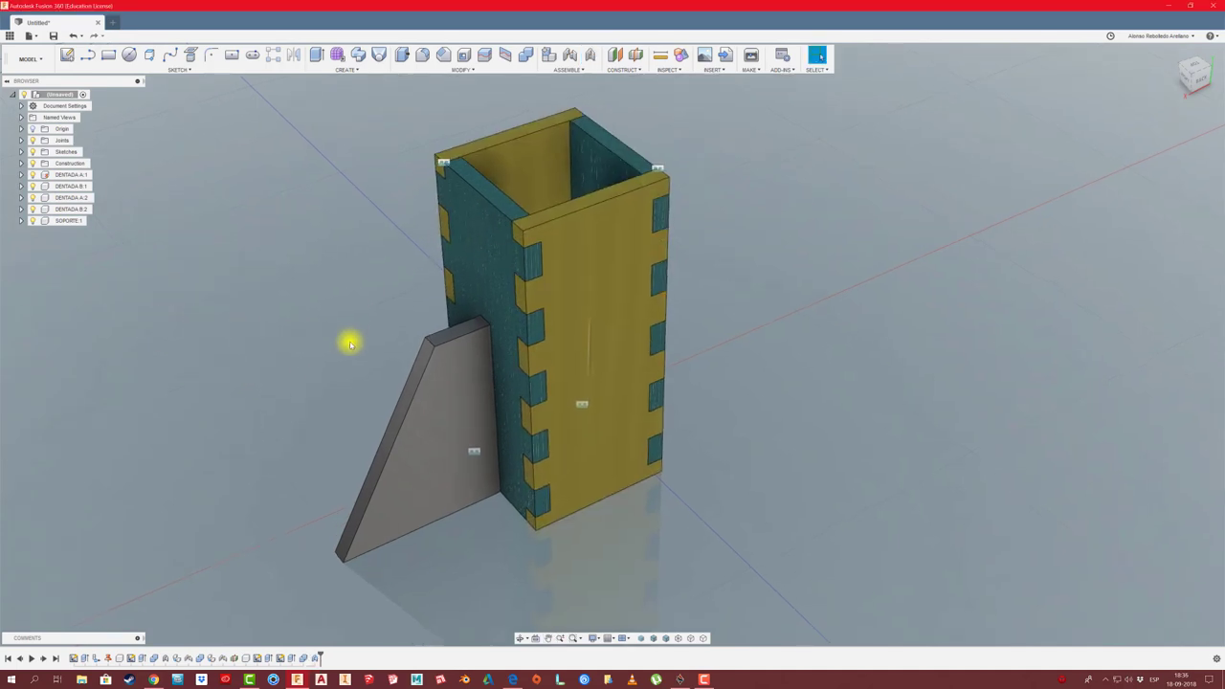
middle_drag(349, 341, 328, 343)
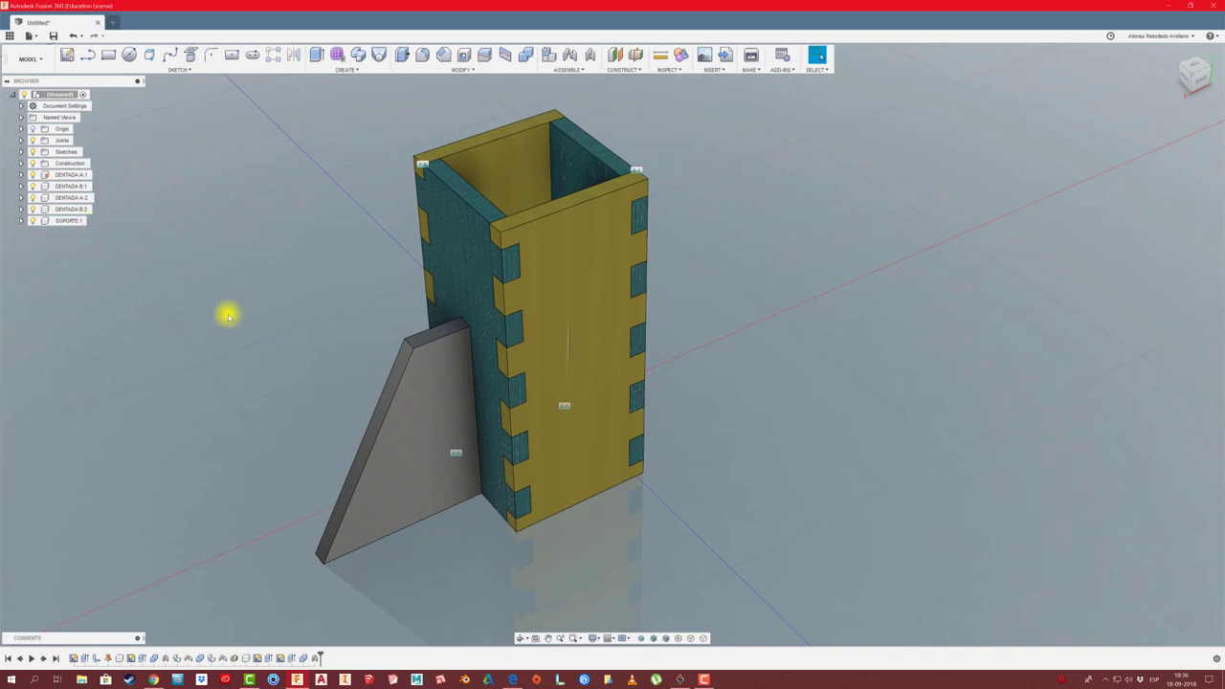
click(517, 636)
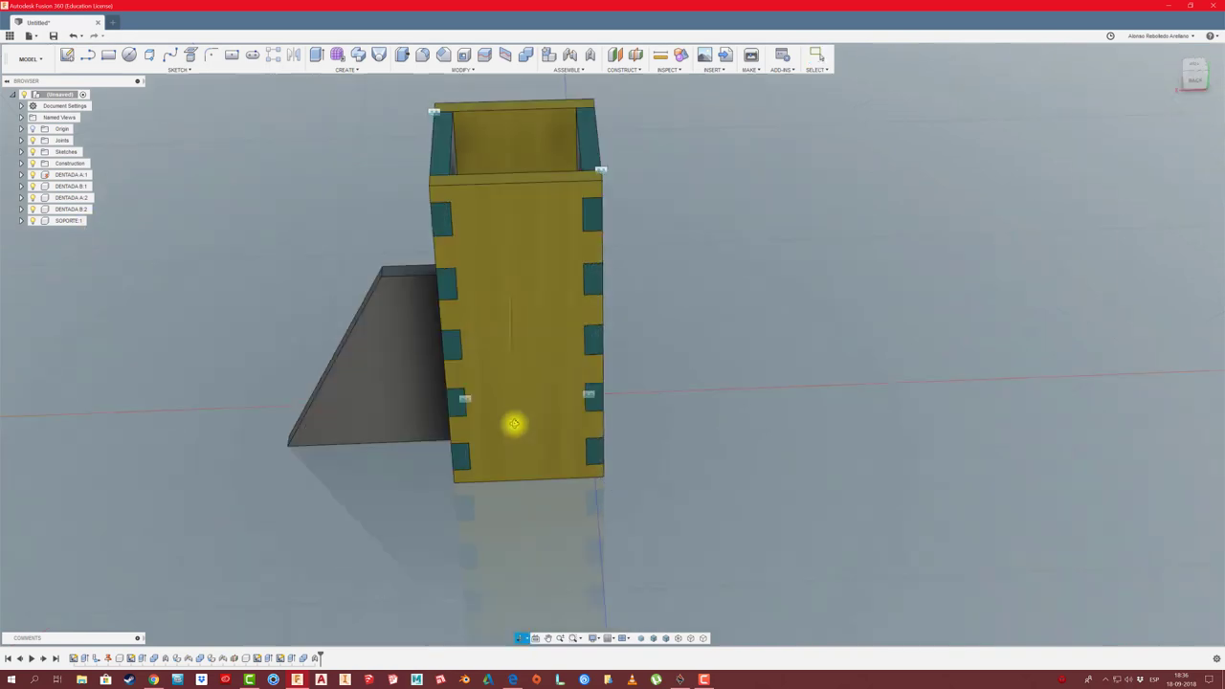
drag(511, 424, 492, 415)
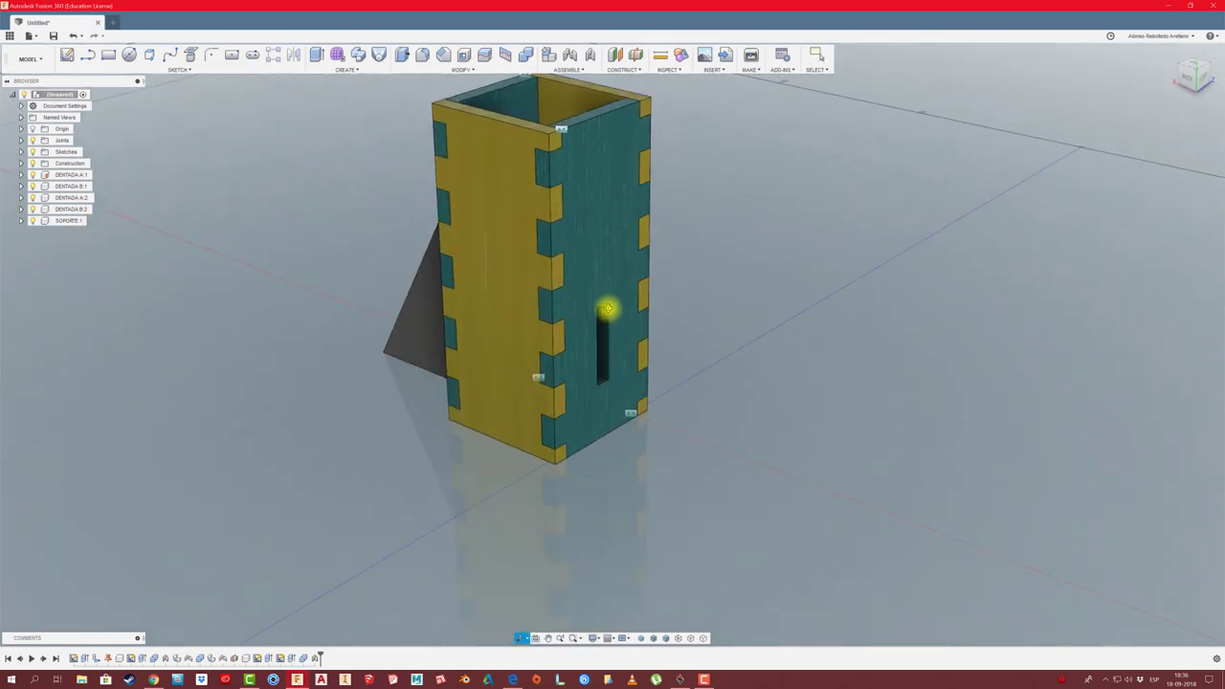
mouse_move(606, 314)
mouse_down()
mouse_move(612, 328)
mouse_move(514, 185)
mouse_up()
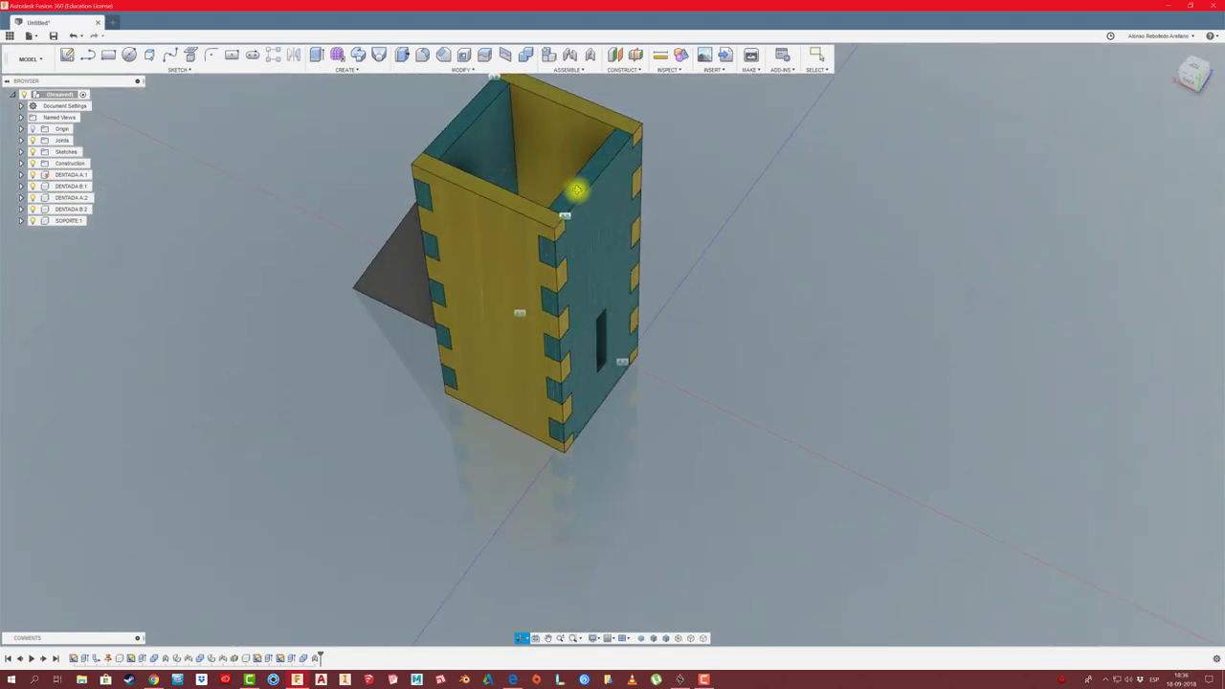
middle_drag(482, 326, 454, 370)
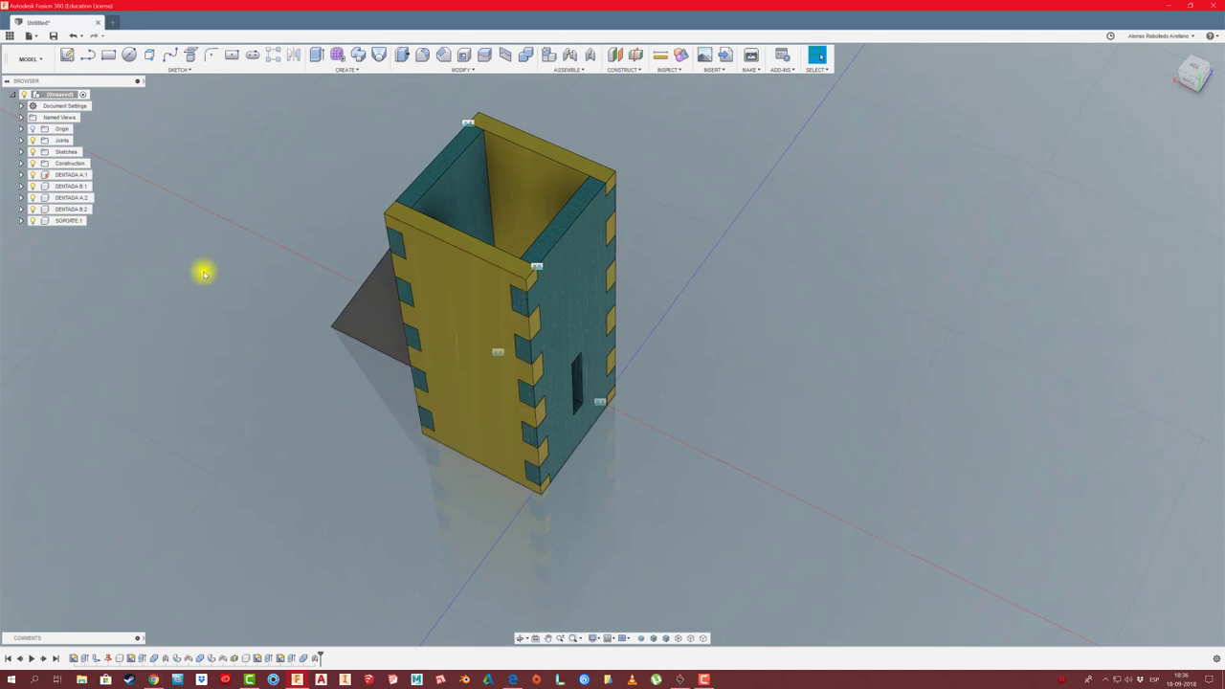
- Copy and paste SOPORTE:1 as SOPORTE:2, rotated 180° about Y
key(Escape)
click(67, 221)
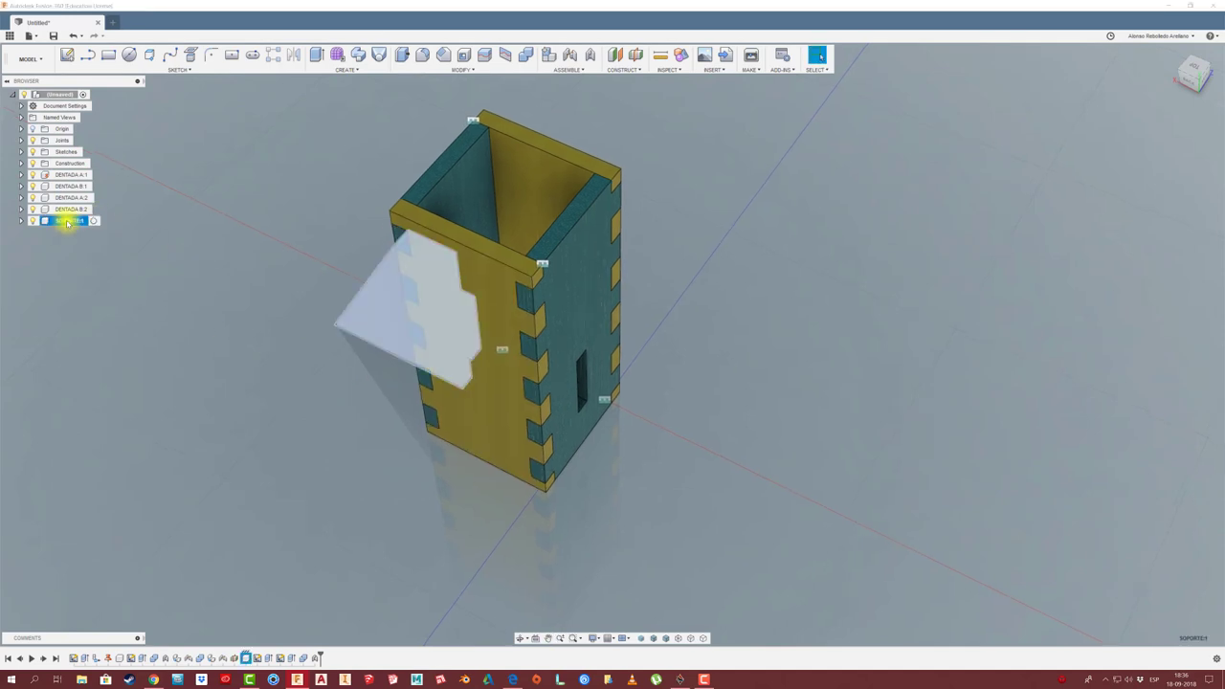
key(ctrl+c)
key(ctrl+v)
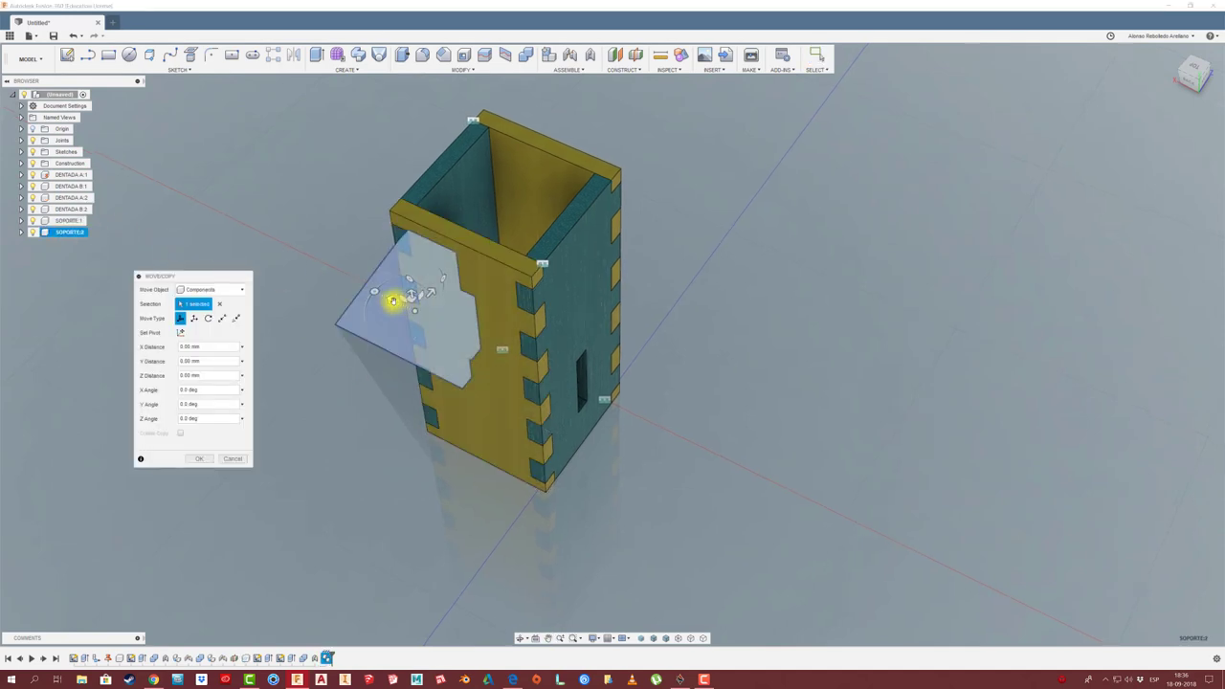
mouse_move(397, 300)
mouse_down()
mouse_move(676, 419)
mouse_move(664, 465)
mouse_move(742, 473)
mouse_up()
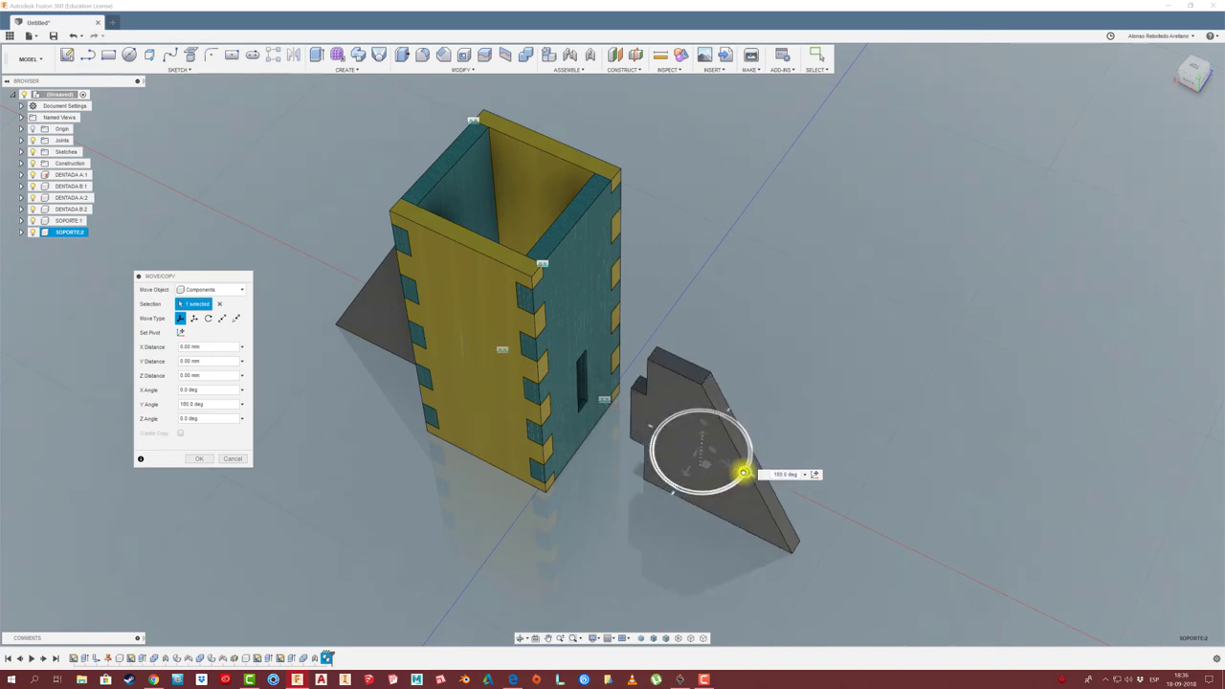
click(205, 459)
scroll(702, 372, up, 5)
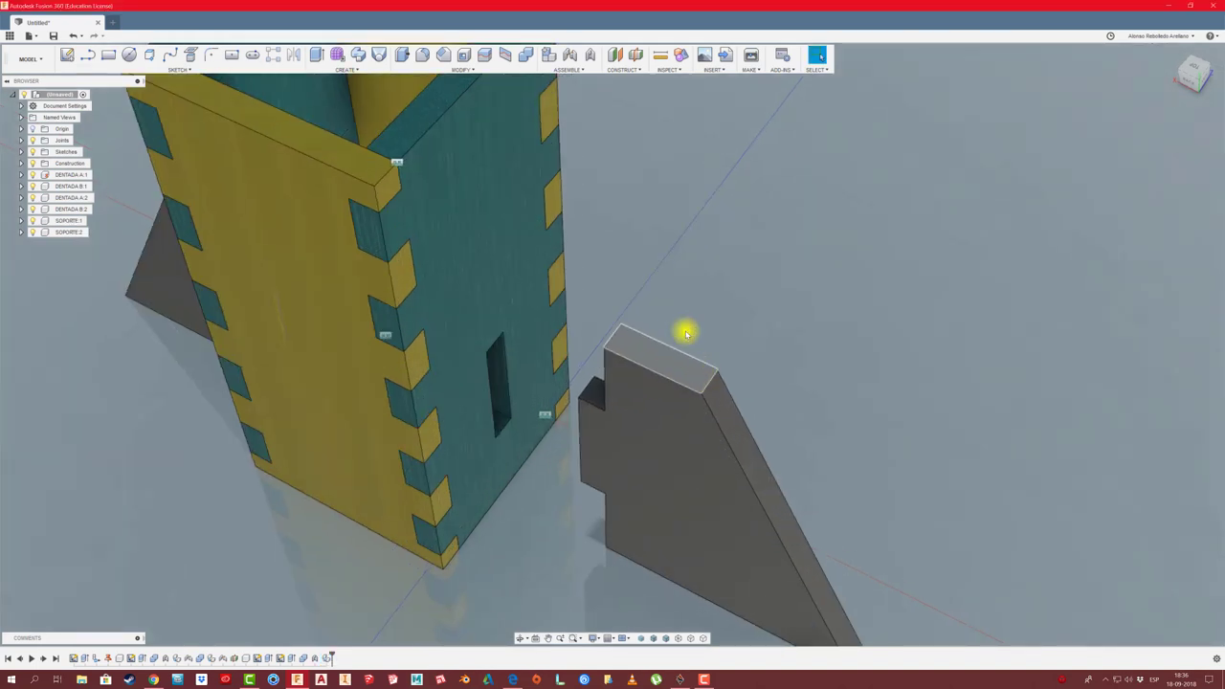
- Start a joint with the second support's notch corner as the joint origin
click(570, 56)
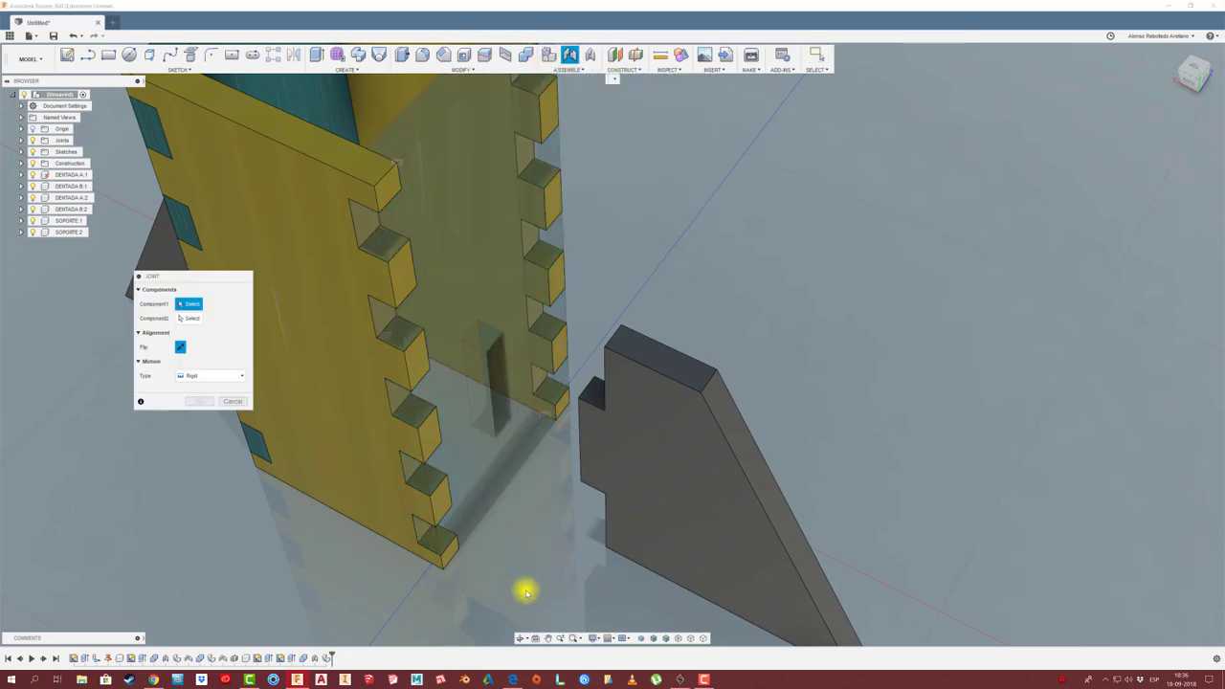
click(517, 637)
drag(506, 459, 664, 370)
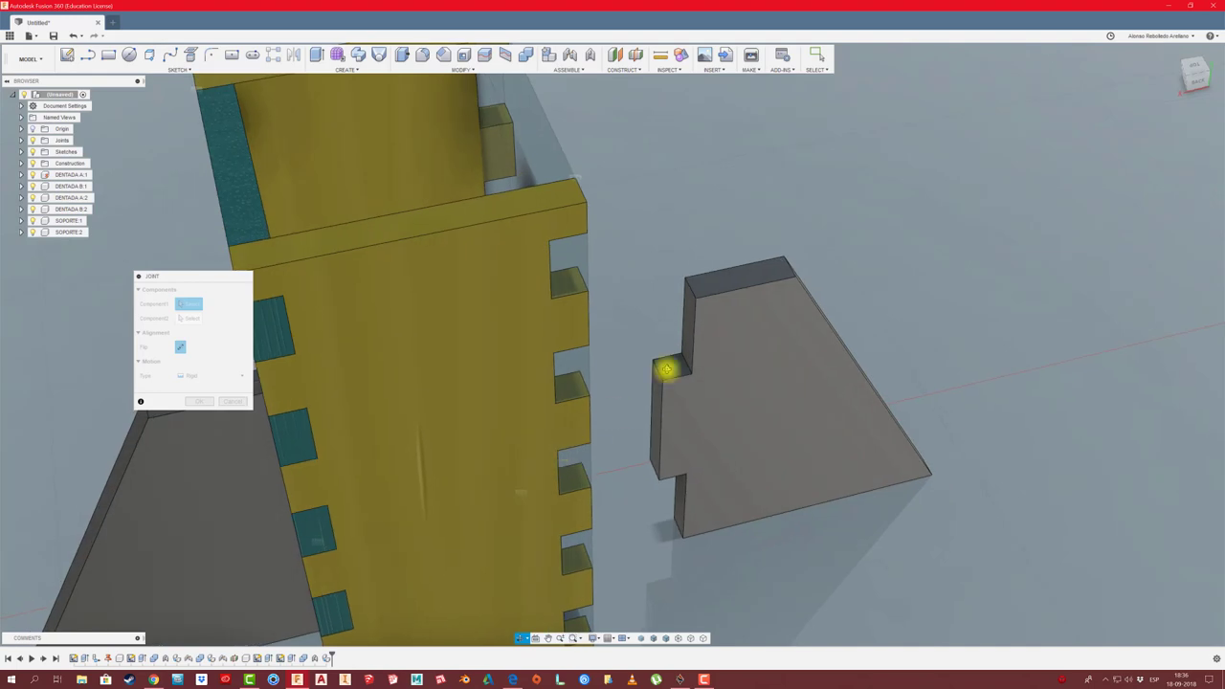
right_click(664, 370)
click(696, 369)
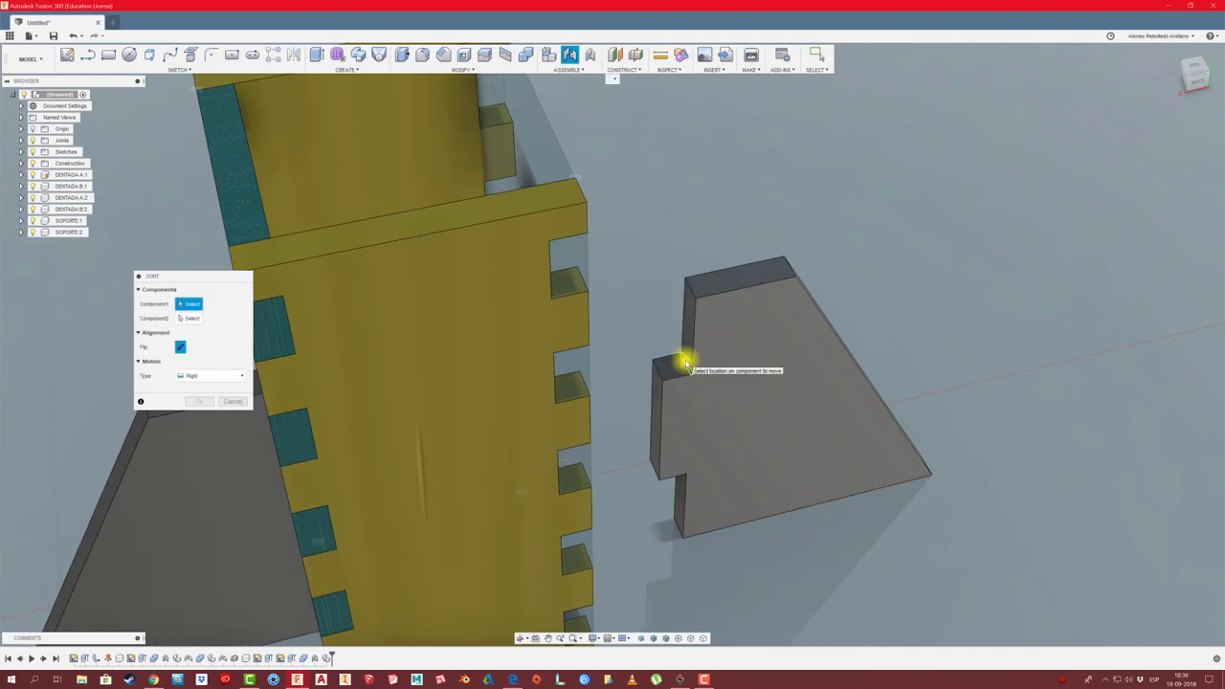
click(685, 362)
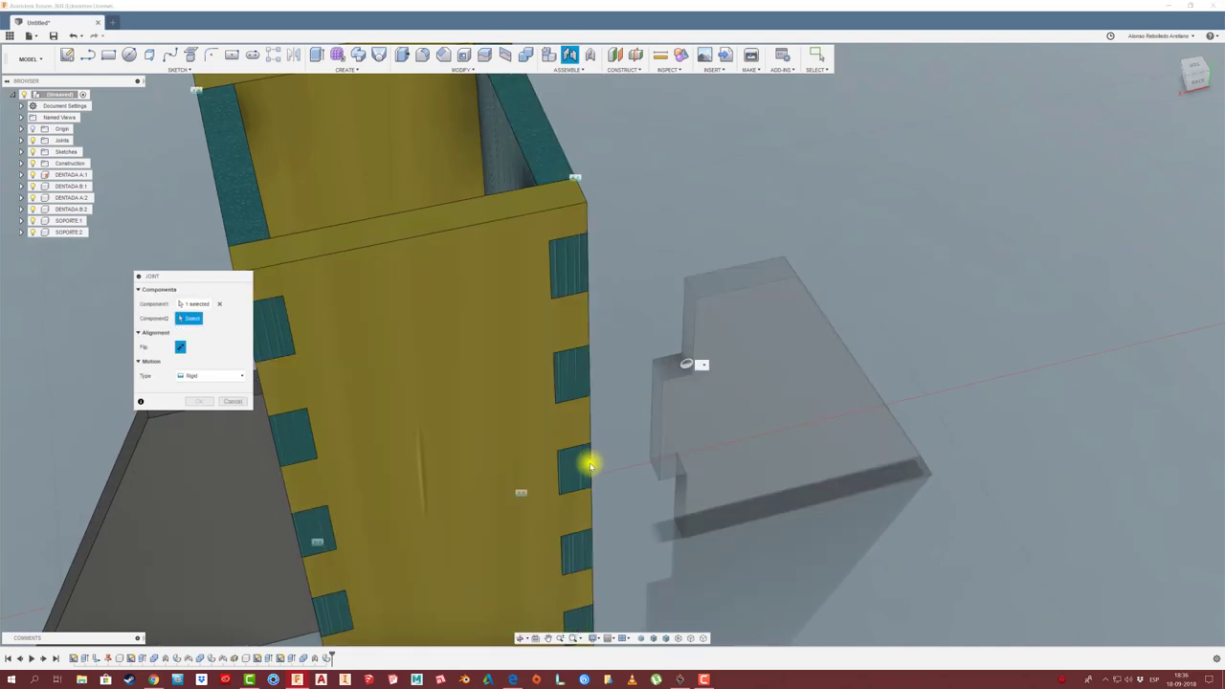
- Mate the joint to the slot in the teal panel and confirm it
click(518, 637)
mouse_move(664, 409)
mouse_down()
mouse_move(626, 413)
mouse_move(561, 374)
mouse_up()
right_click(572, 381)
click(550, 361)
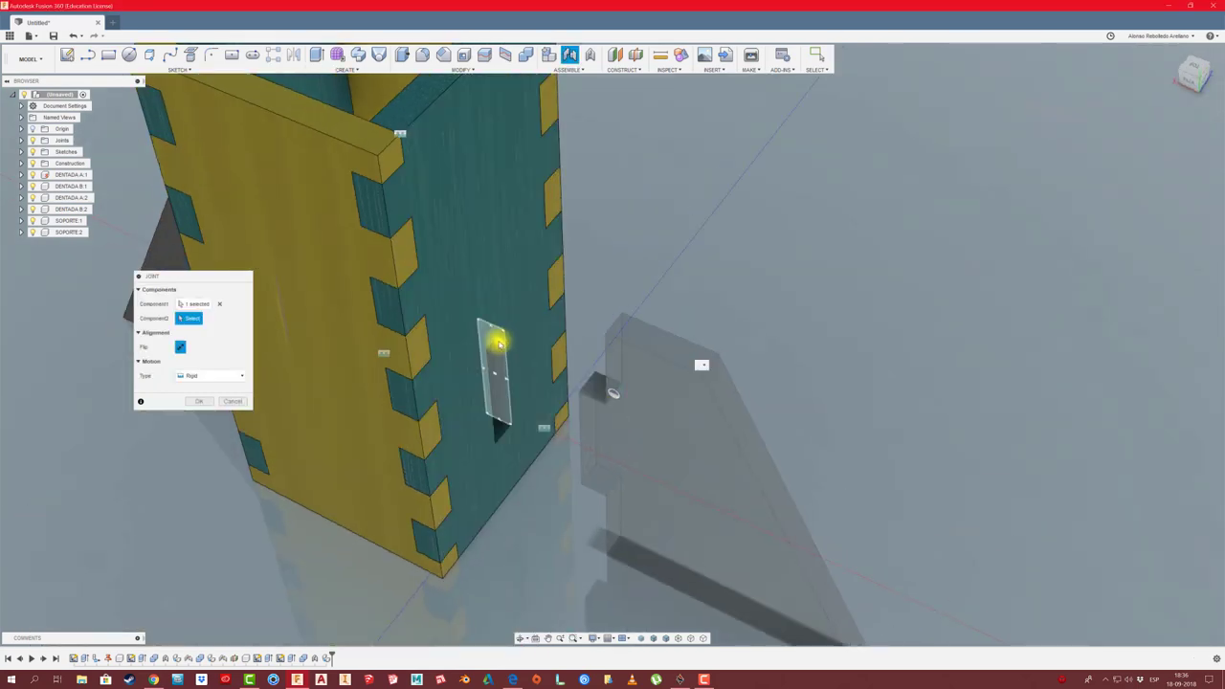
click(498, 342)
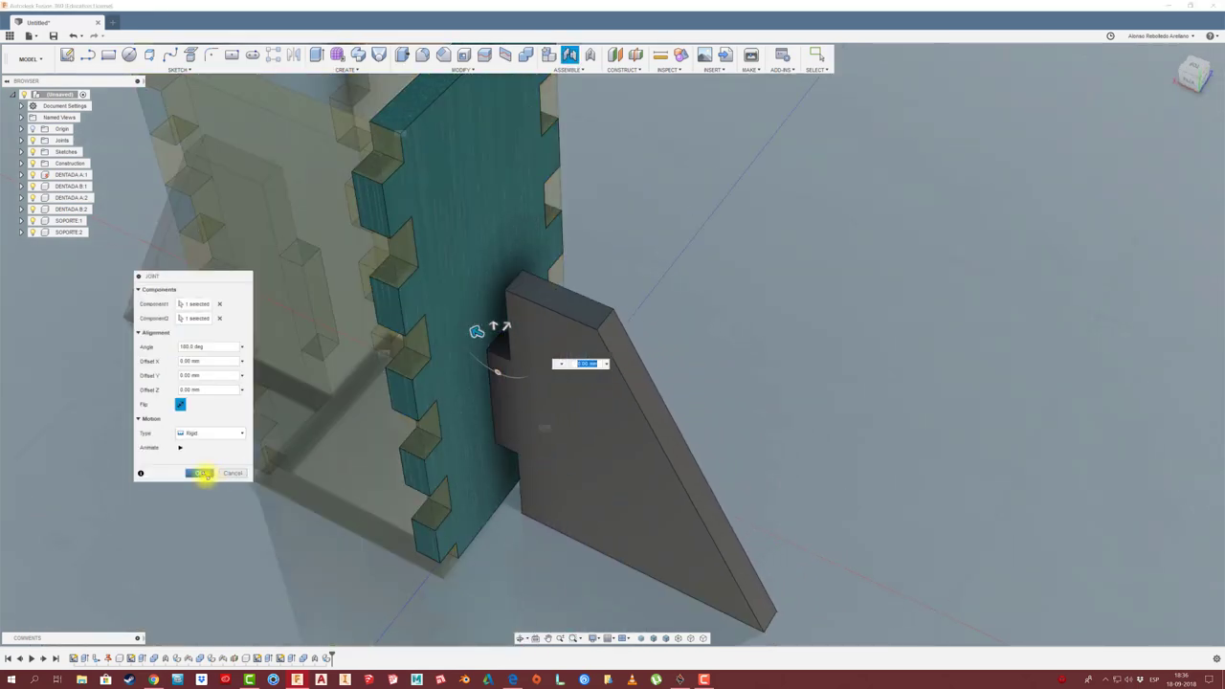
click(201, 473)
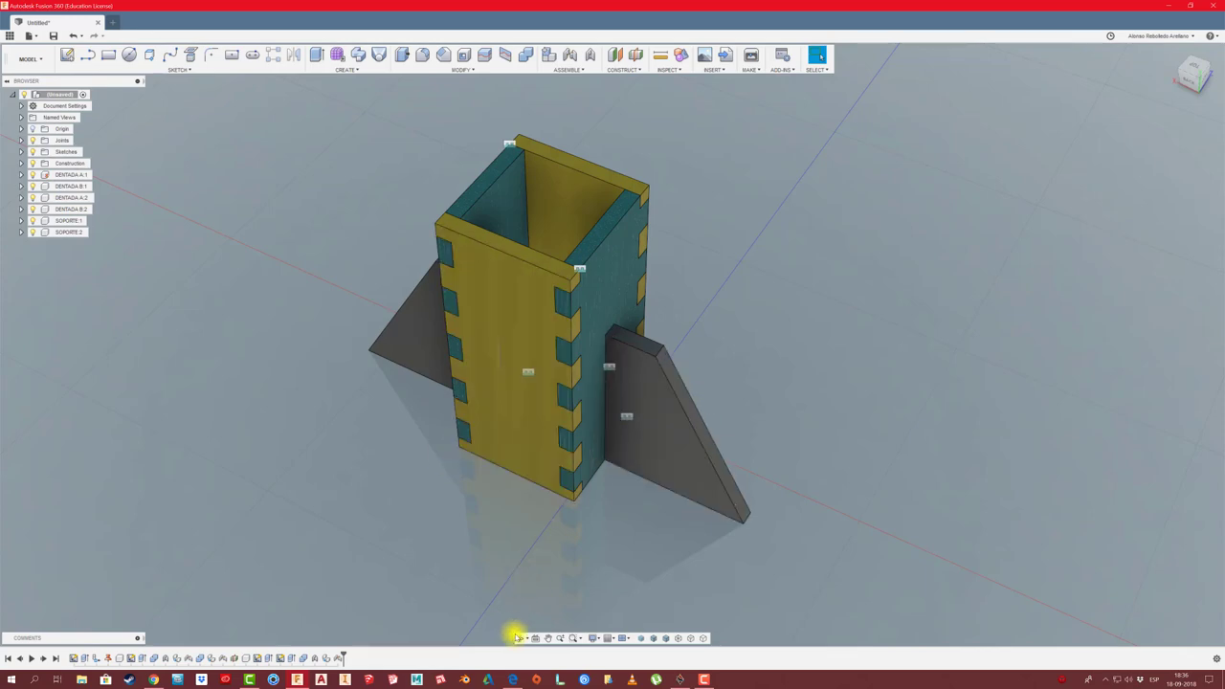
click(519, 637)
mouse_move(506, 451)
mouse_down()
mouse_move(559, 427)
mouse_move(551, 417)
mouse_up()
key(Escape)
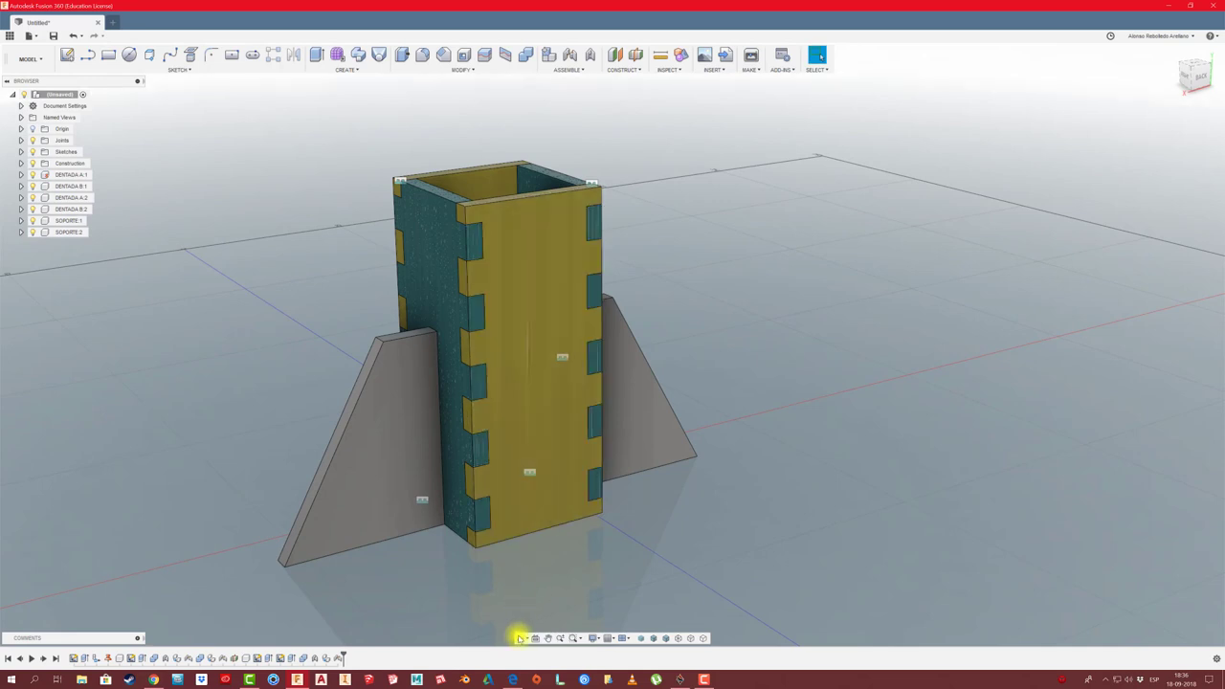
click(518, 637)
drag(508, 469, 513, 432)
right_click(552, 431)
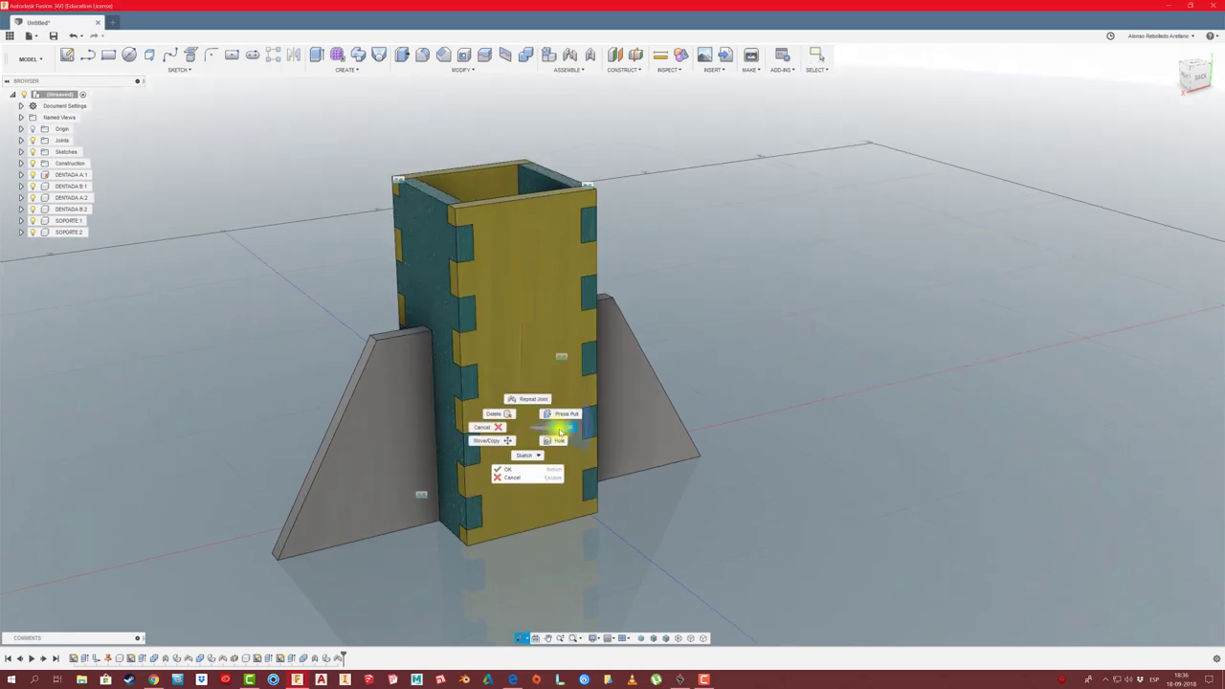
key(Escape)
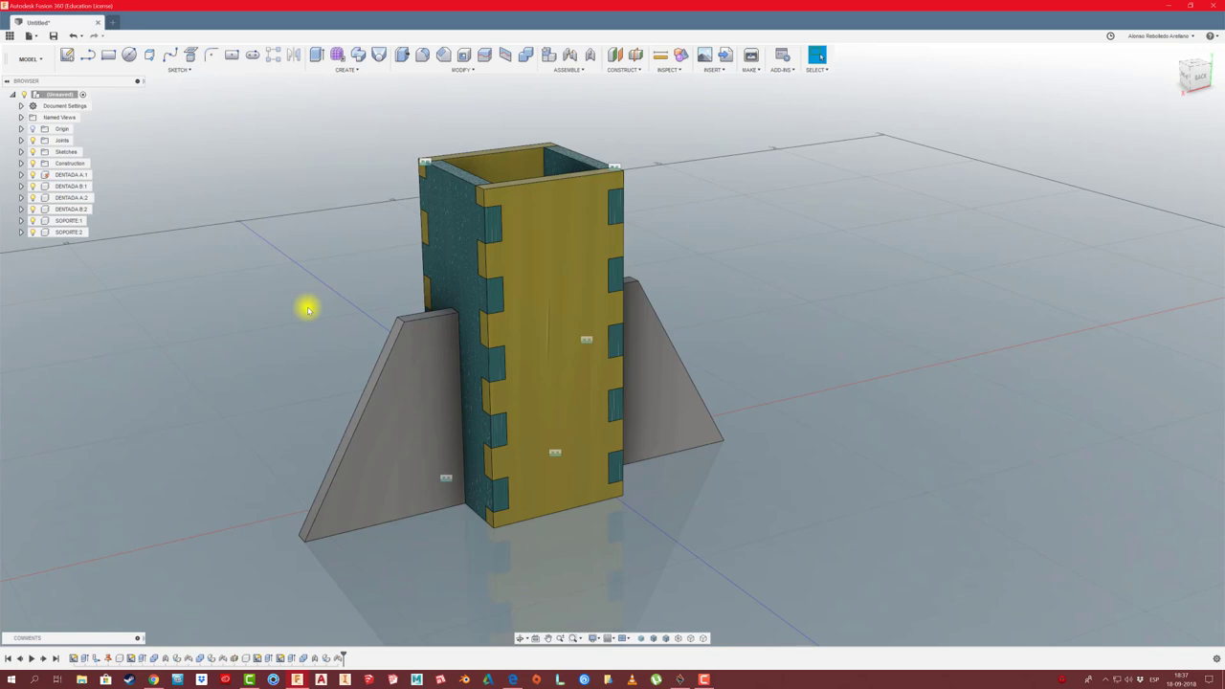
click(68, 231)
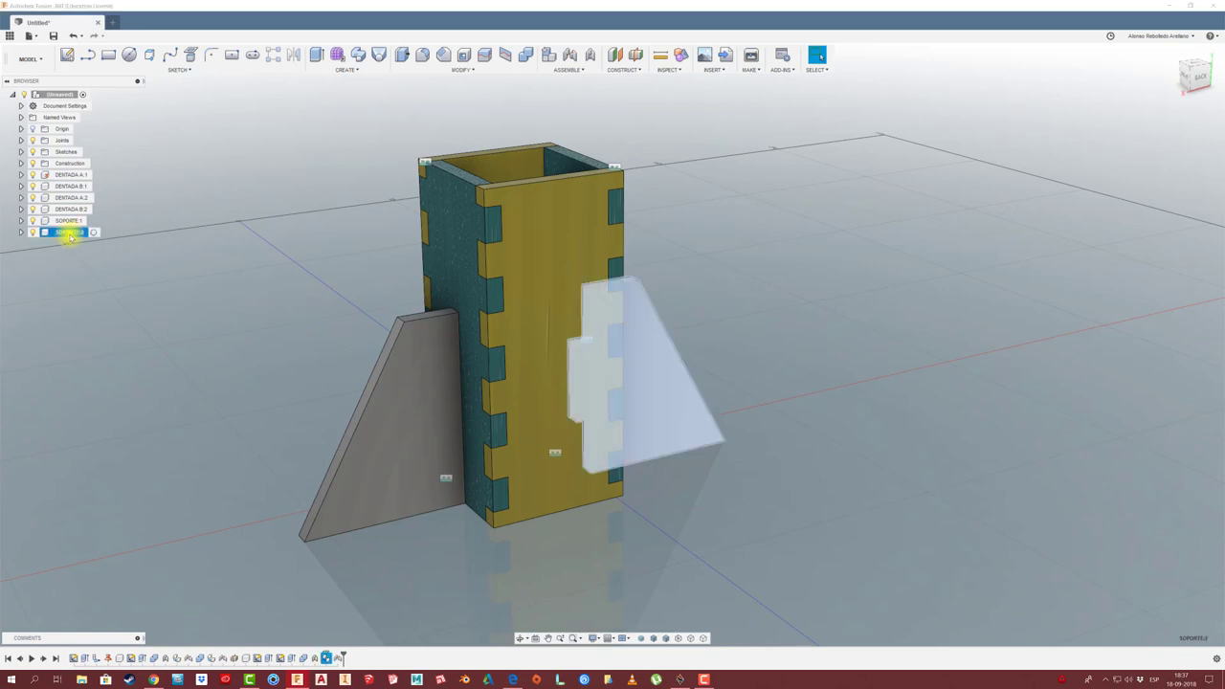
- Apply the Wood > Pine physical material to SOPORTE:1 and SOPORTE:2, then orbit the finished model
ctrl+click(76, 223)
right_click(74, 222)
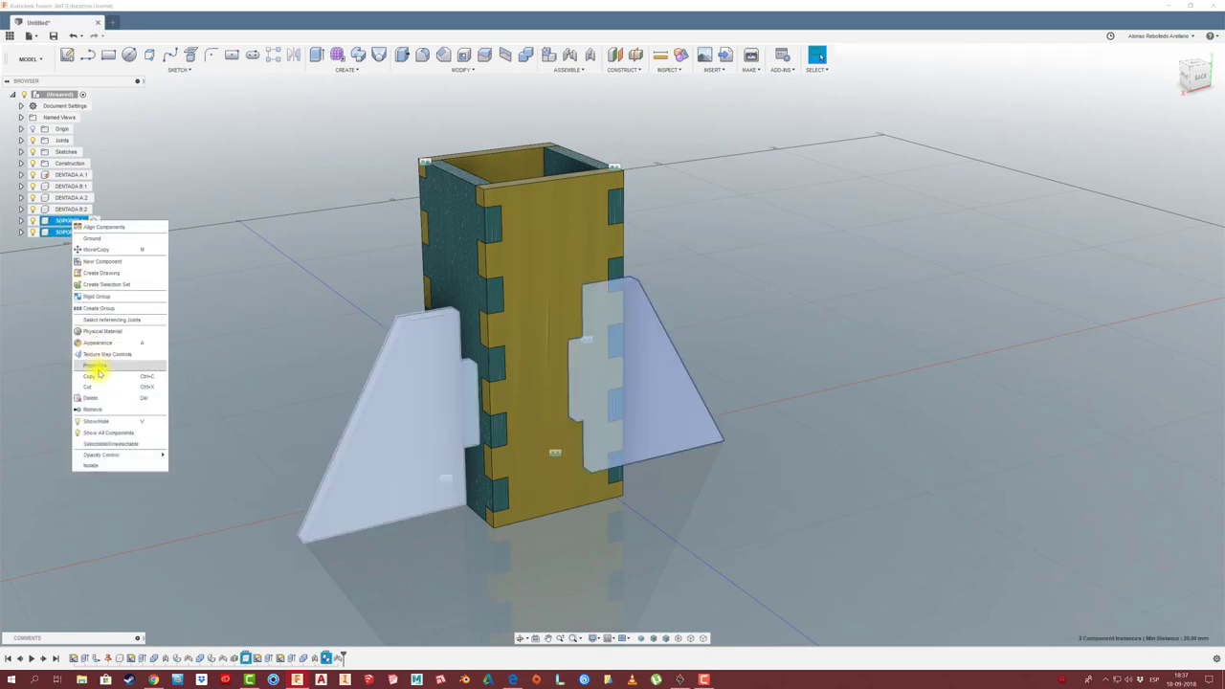
click(113, 331)
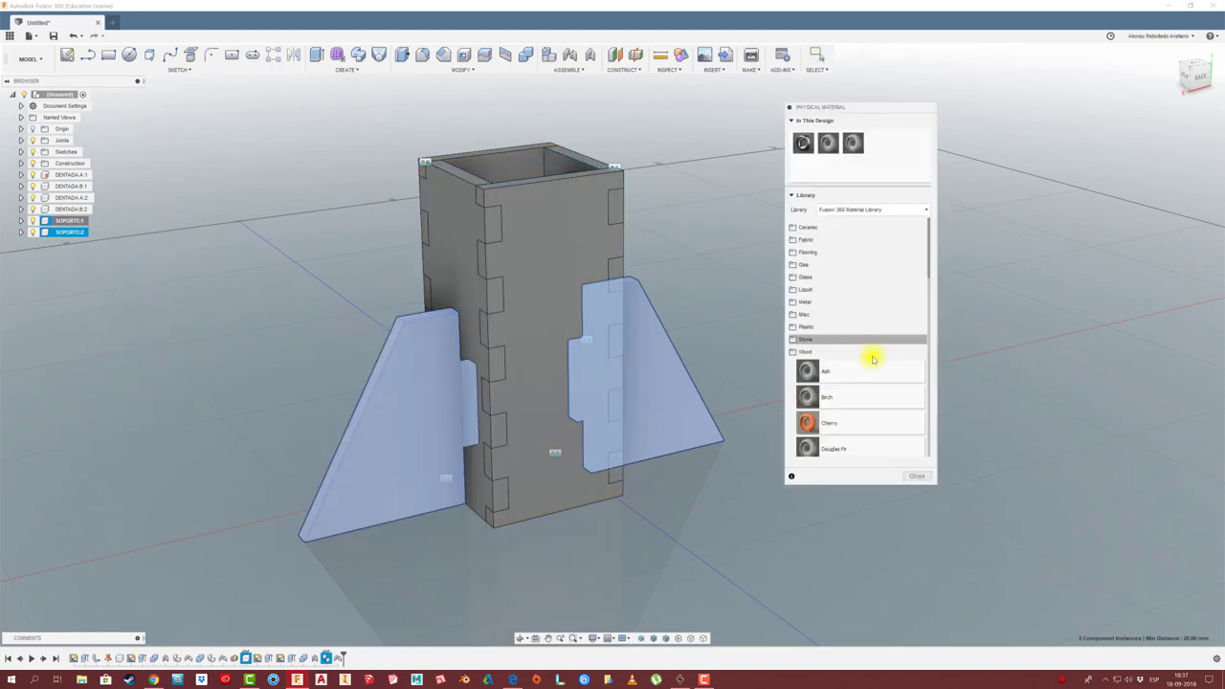
scroll(867, 397, down, 1)
scroll(867, 397, down, 3)
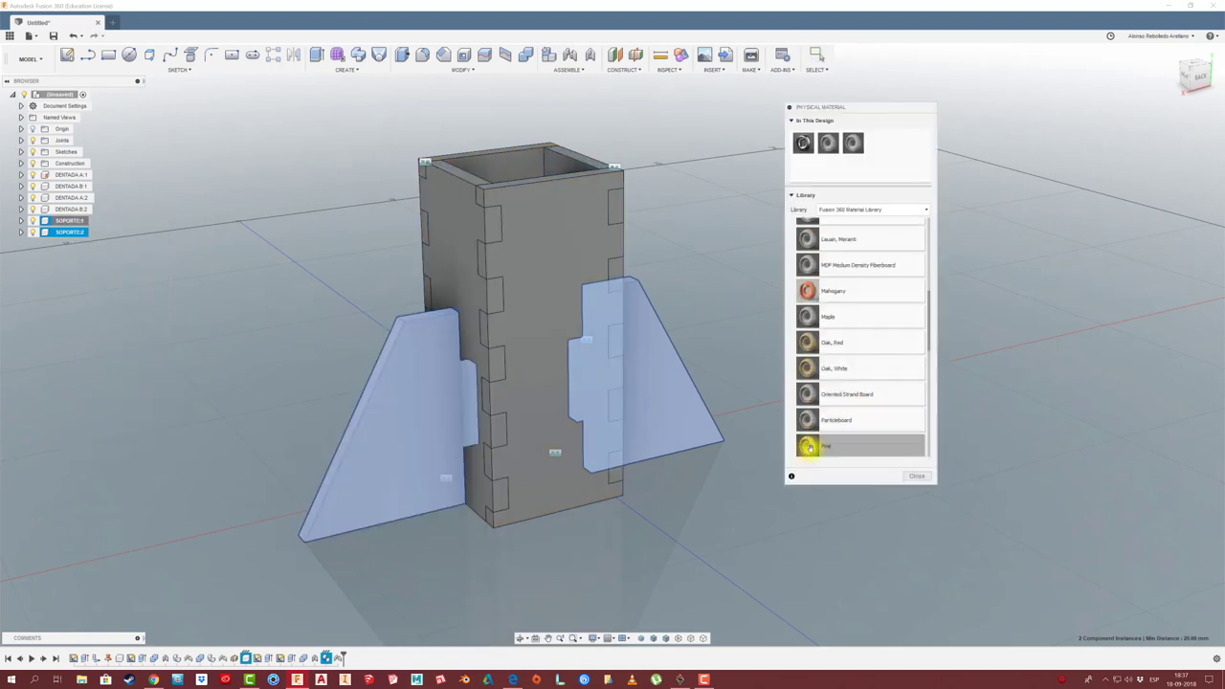
drag(806, 446, 668, 422)
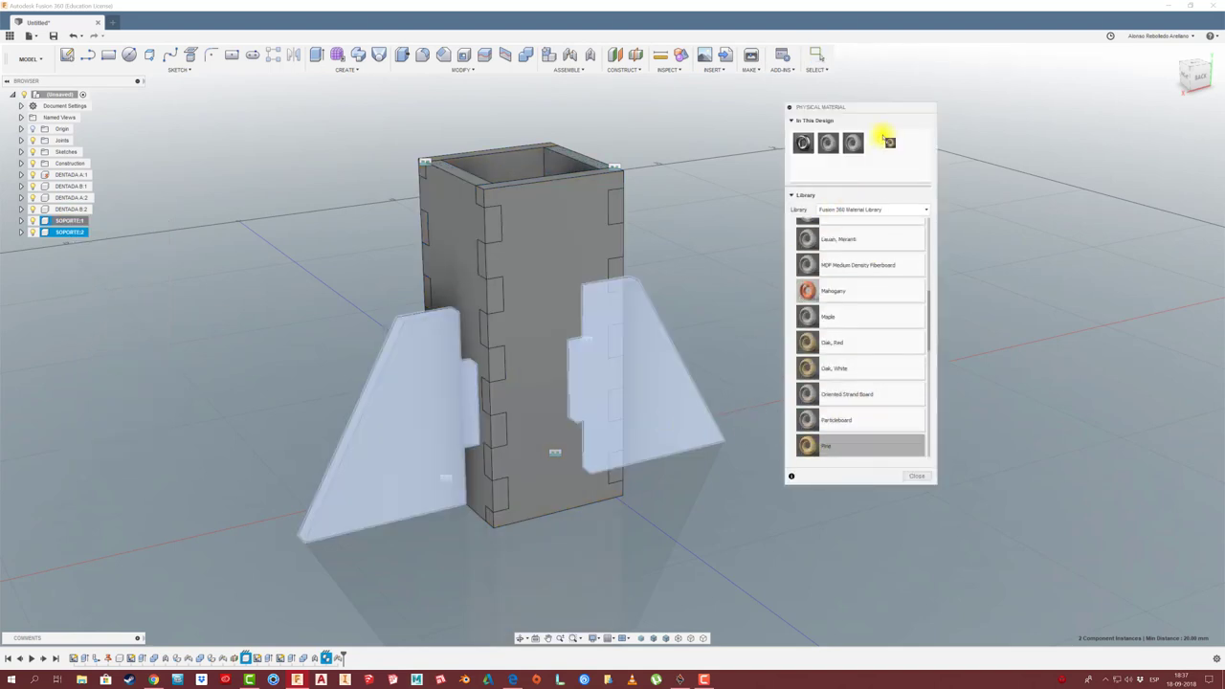
drag(888, 141, 742, 337)
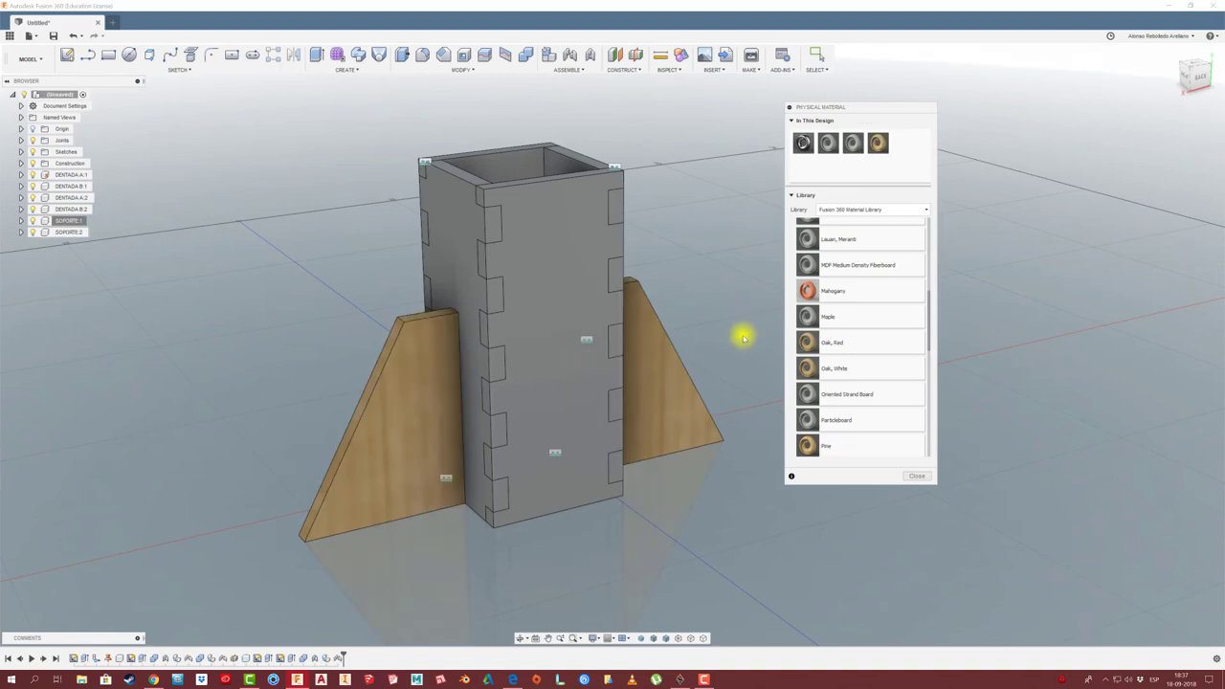
click(909, 475)
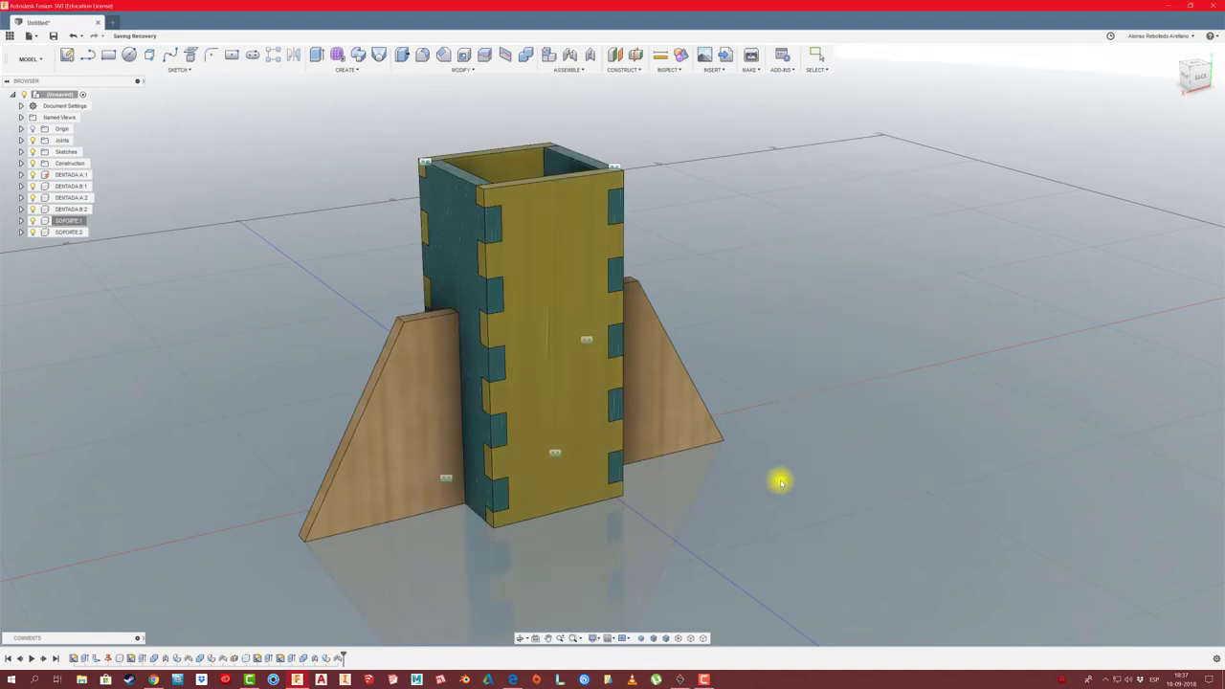
click(520, 638)
drag(567, 455, 566, 462)
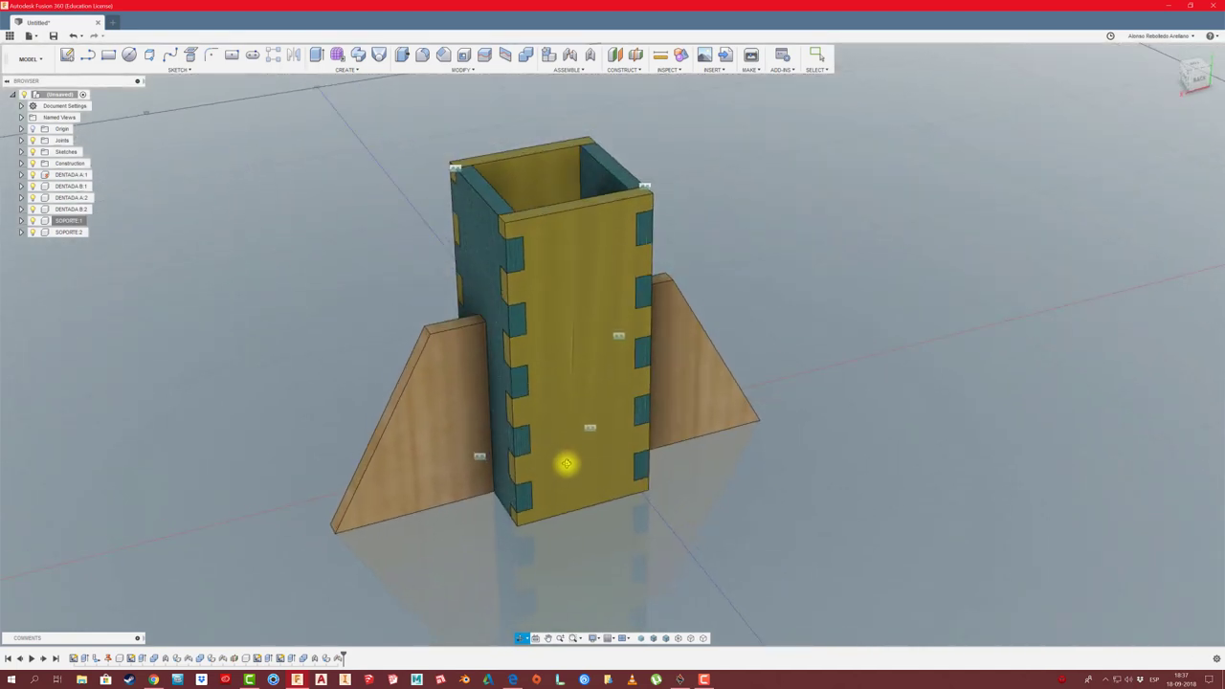
right_click(594, 421)
key(Escape)
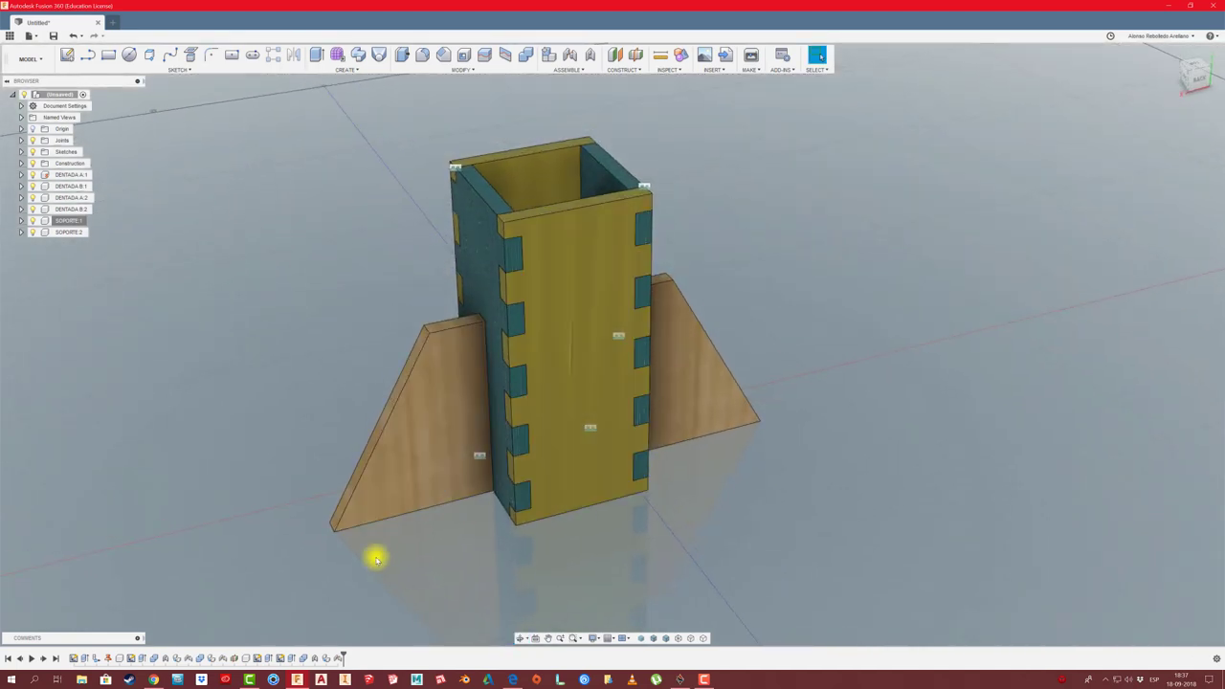